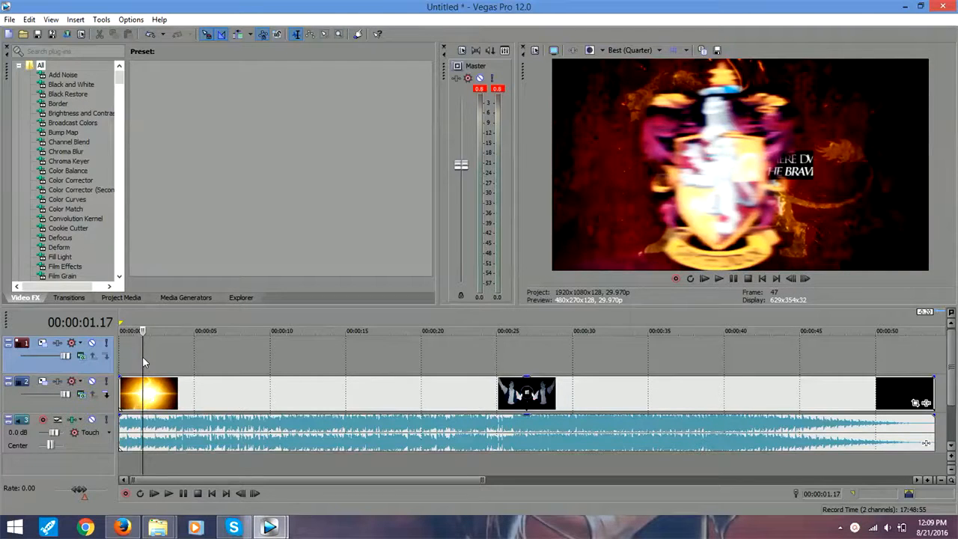
Step: Scrub through the finished edit to examine its on-screen word effects, especially the MISBEHAVING text bar around six seconds
{"action": "left_click_drag", "start_coordinate": [142, 357], "coordinate": [183, 357]}
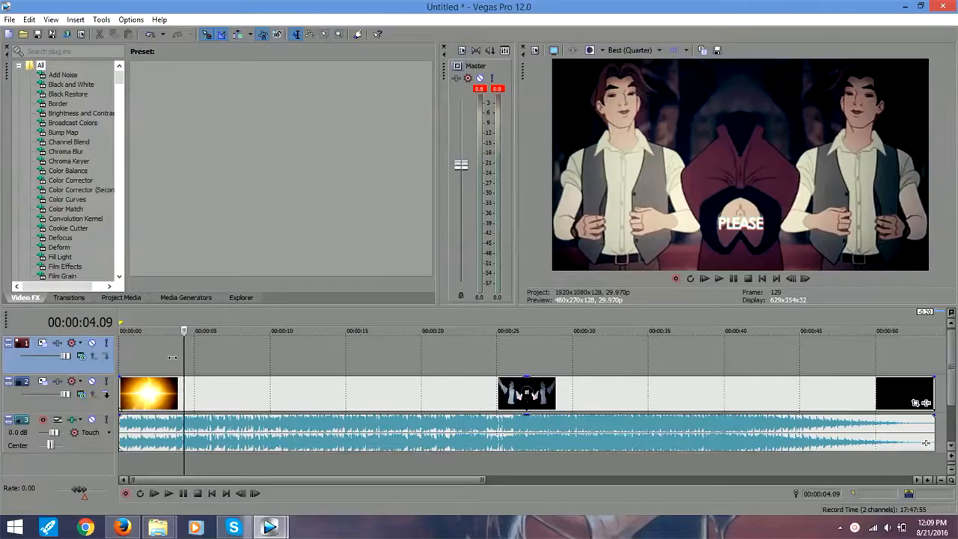
{"action": "left_click_drag", "start_coordinate": [184, 358], "coordinate": [285, 354]}
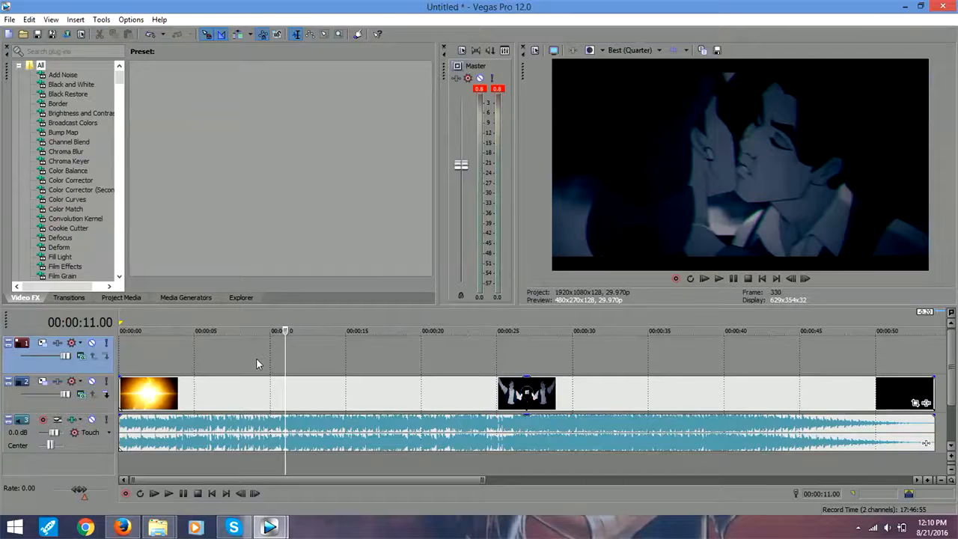
{"action": "left_click", "coordinate": [256, 358]}
{"action": "left_click", "coordinate": [261, 356]}
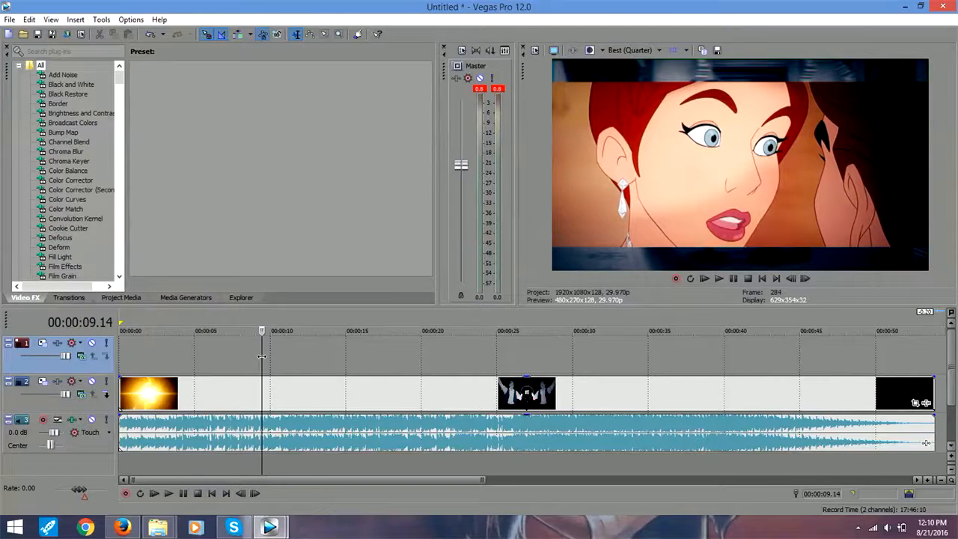
{"action": "left_click", "coordinate": [193, 369]}
{"action": "left_click", "coordinate": [201, 358]}
{"action": "left_click_drag", "start_coordinate": [200, 358], "coordinate": [215, 350]}
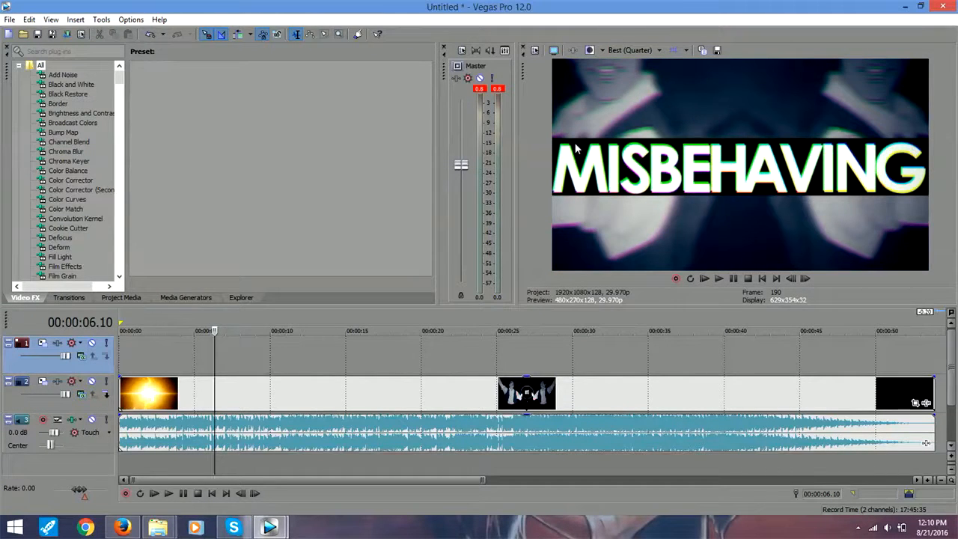
{"action": "left_click_drag", "start_coordinate": [212, 368], "coordinate": [220, 366]}
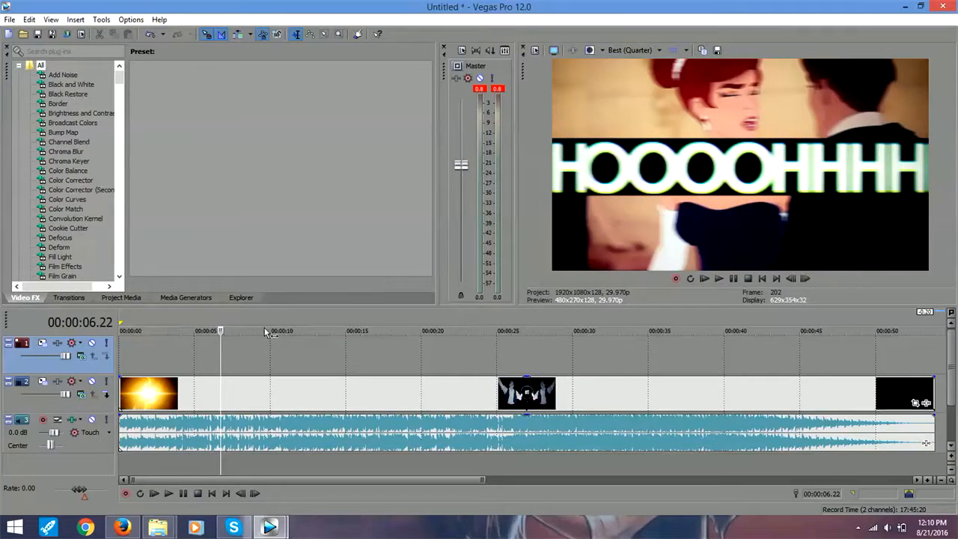
{"action": "left_click_drag", "start_coordinate": [225, 348], "coordinate": [216, 348]}
Step: Switch to the other Vegas Pro project, scrub through its clip and return the playhead to the clip's start
{"action": "mouse_move", "coordinate": [270, 527]}
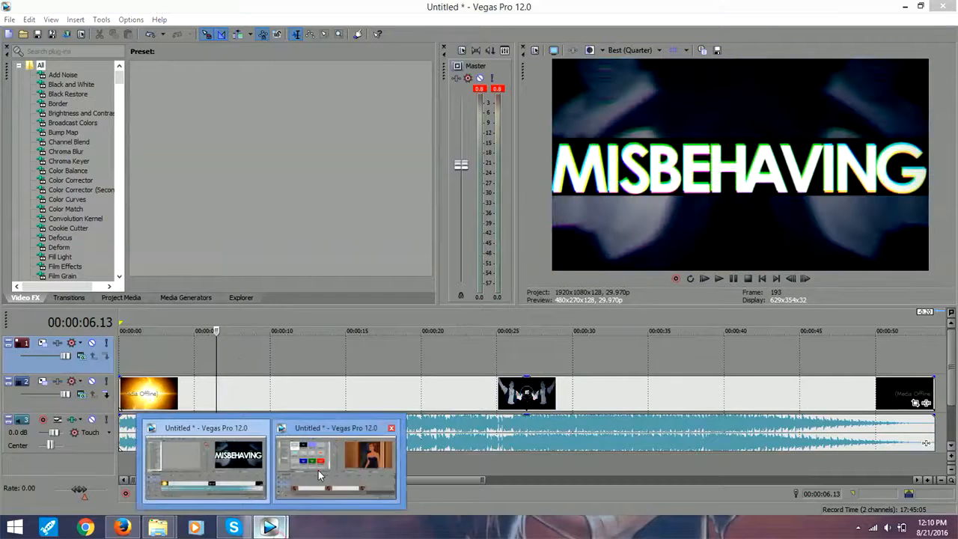
{"action": "left_click", "coordinate": [318, 470]}
{"action": "left_click", "coordinate": [137, 393]}
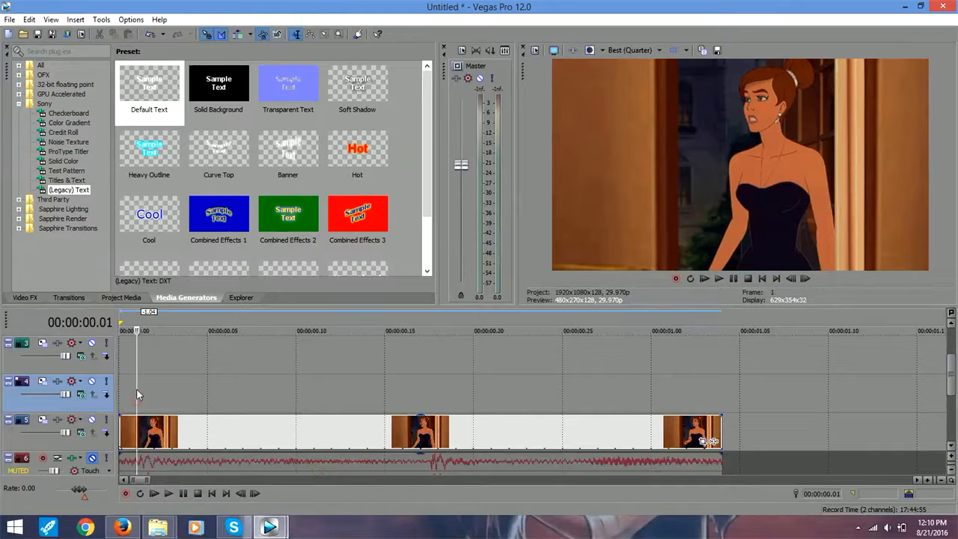
{"action": "left_click_drag", "start_coordinate": [135, 385], "coordinate": [208, 364]}
{"action": "left_click_drag", "start_coordinate": [472, 365], "coordinate": [118, 386]}
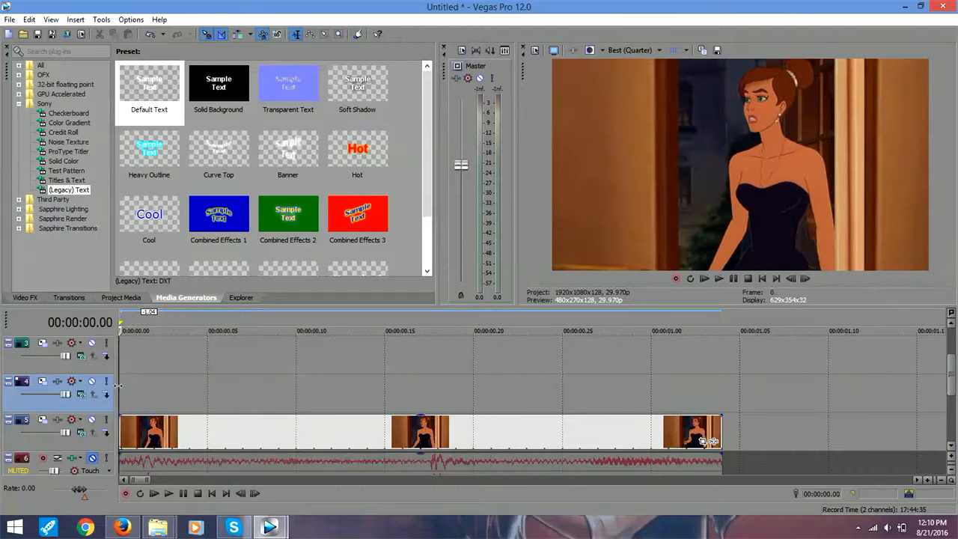
Step: Add a (Legacy) Text event with the Default Text preset above the clip and trim its end to match the clip
{"action": "left_click_drag", "start_coordinate": [143, 75], "coordinate": [154, 397]}
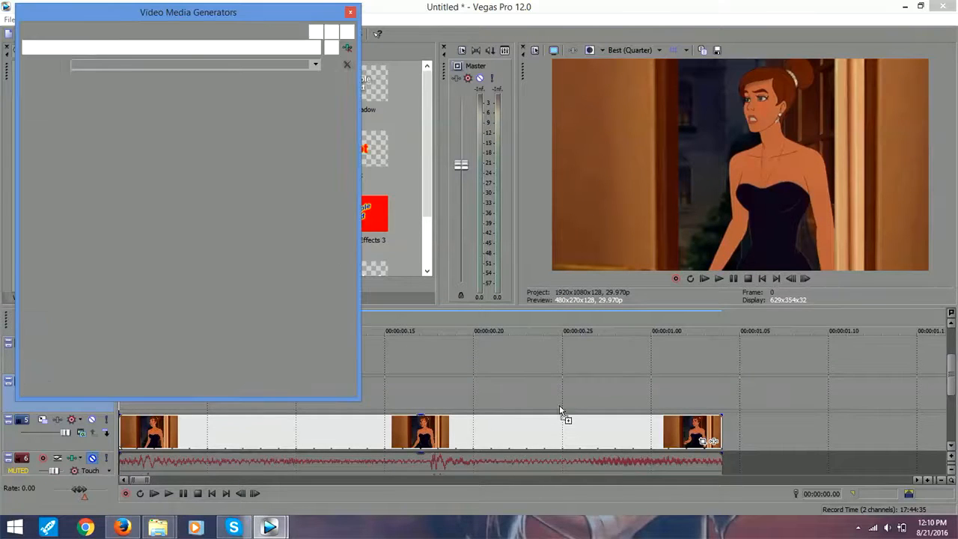
{"action": "right_click", "coordinate": [723, 399]}
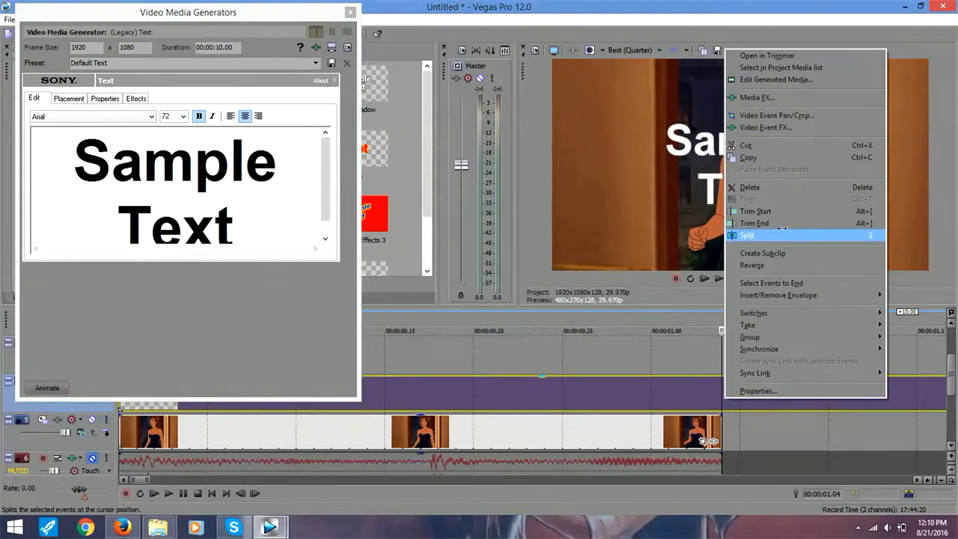
{"action": "left_click", "coordinate": [779, 223]}
{"action": "left_click", "coordinate": [124, 435]}
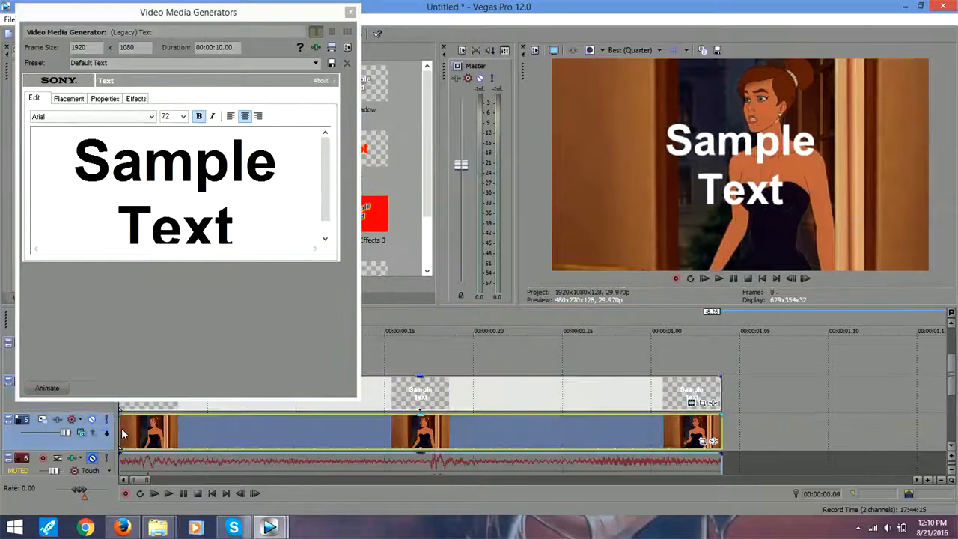
Step: Replace the sample text with ANYA
{"action": "left_click", "coordinate": [267, 214]}
{"action": "key", "text": "ctrl+a"}
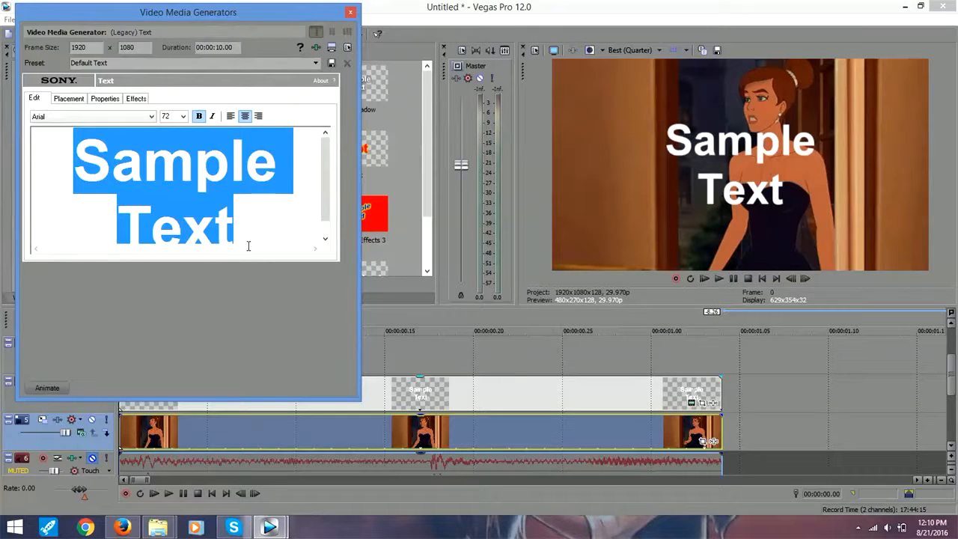
{"action": "type", "text": "ANYA"}
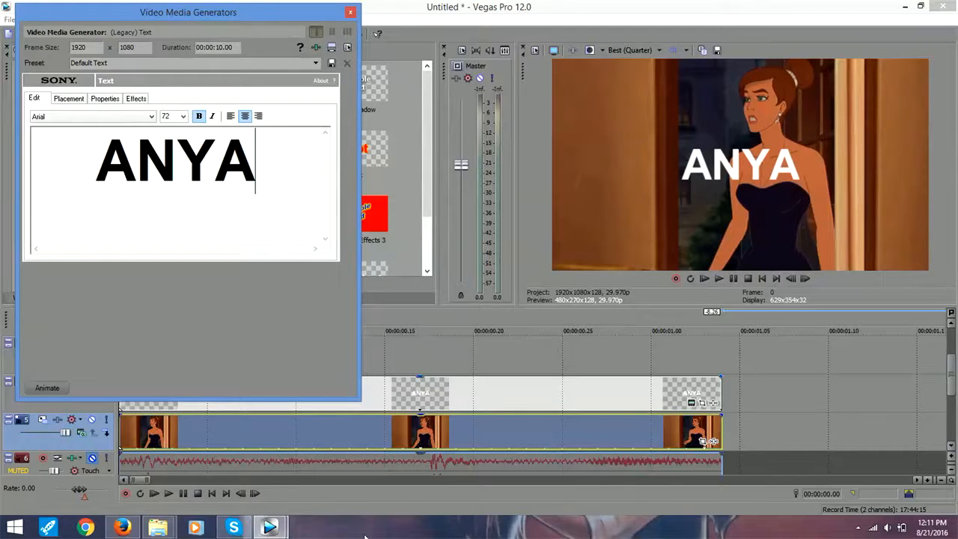
Step: Switch to the finished edit's project and scrub through it to compare how its text bars repeat and fill the frame
{"action": "mouse_move", "coordinate": [269, 528]}
{"action": "left_click", "coordinate": [217, 467]}
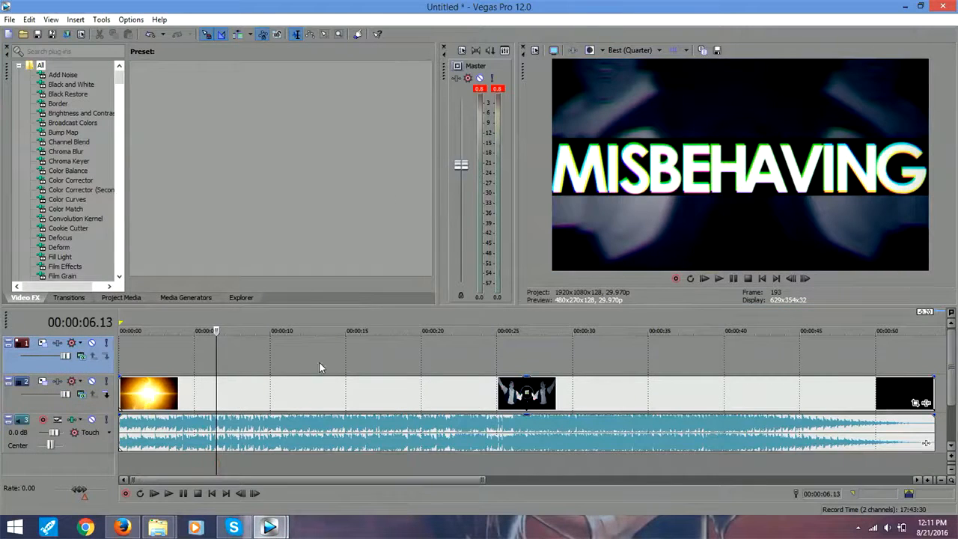
{"action": "left_click_drag", "start_coordinate": [217, 350], "coordinate": [583, 359]}
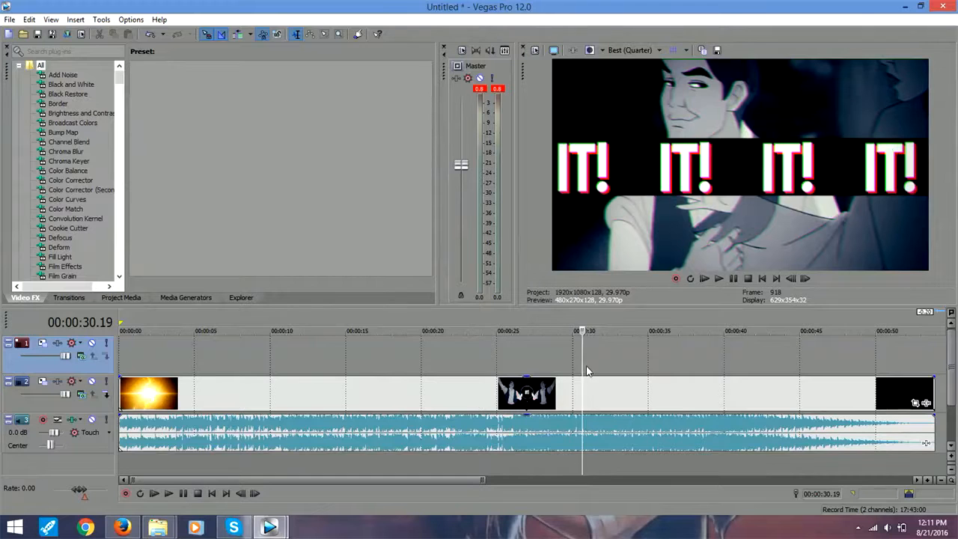
{"action": "left_click_drag", "start_coordinate": [584, 353], "coordinate": [222, 343]}
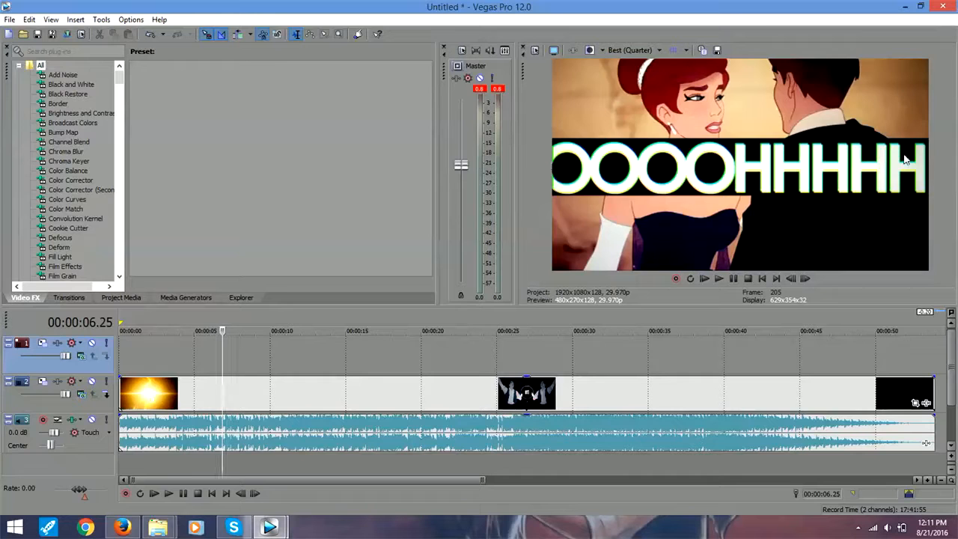
Step: Return to the text project and repeat ANYA three more times on the same line, with gaps between the words
{"action": "mouse_move", "coordinate": [269, 528]}
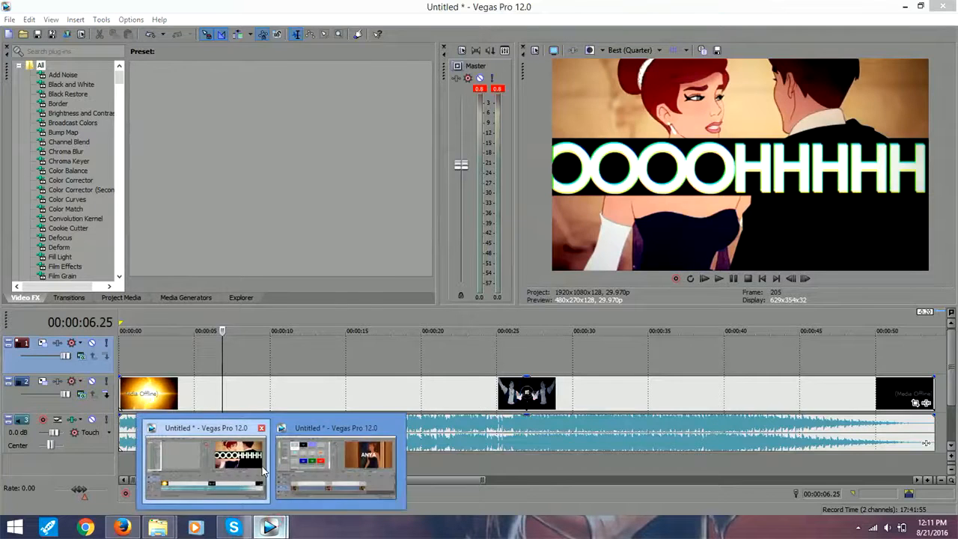
{"action": "left_click", "coordinate": [308, 457]}
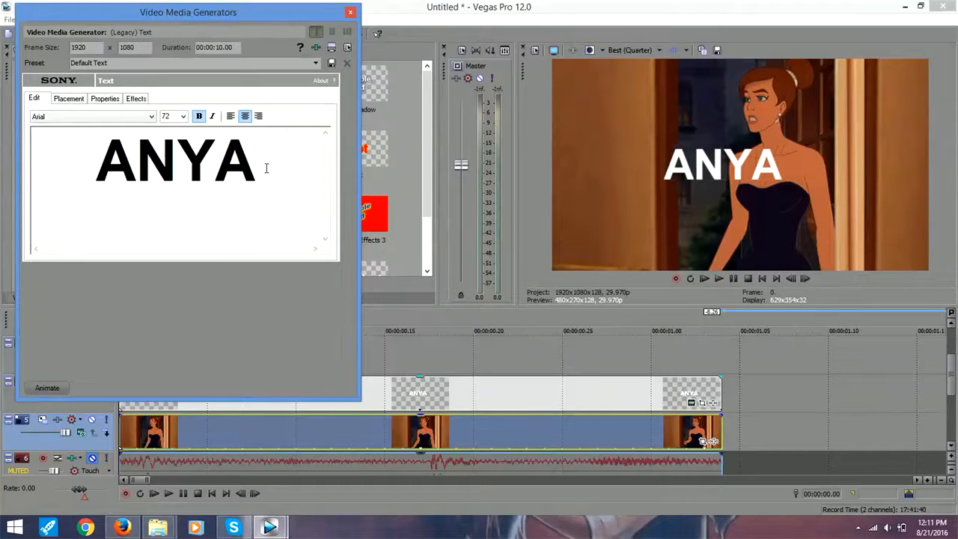
{"action": "type", "text": "ANYA"}
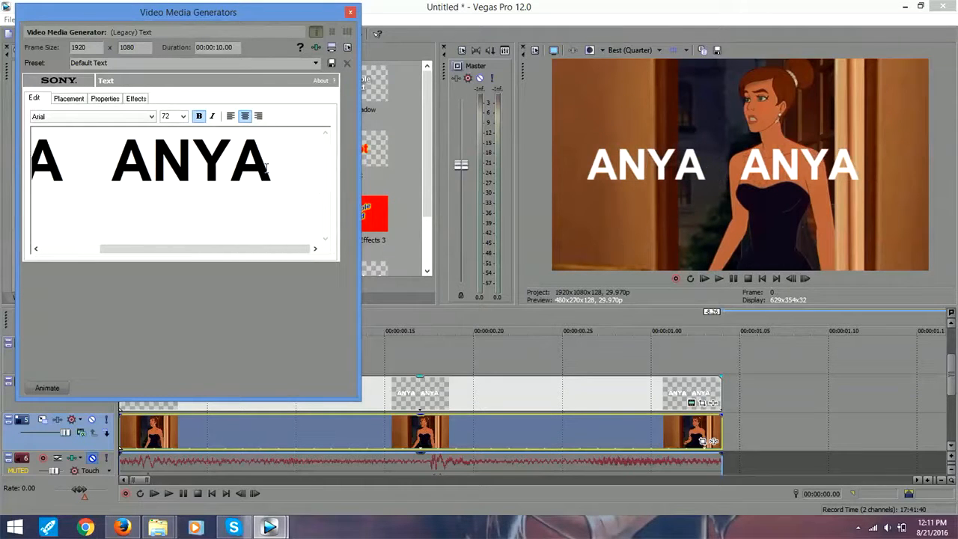
{"action": "type", "text": "ANYA"}
{"action": "type", "text": "ANYA"}
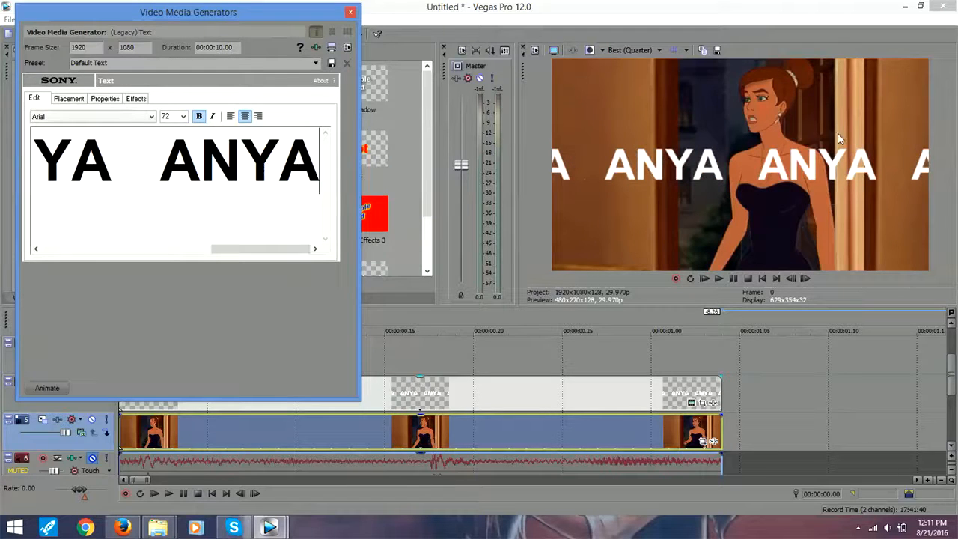
Step: Change the text's font to Century Gothic
{"action": "left_click", "coordinate": [154, 116]}
{"action": "left_click_drag", "start_coordinate": [154, 185], "coordinate": [156, 203]}
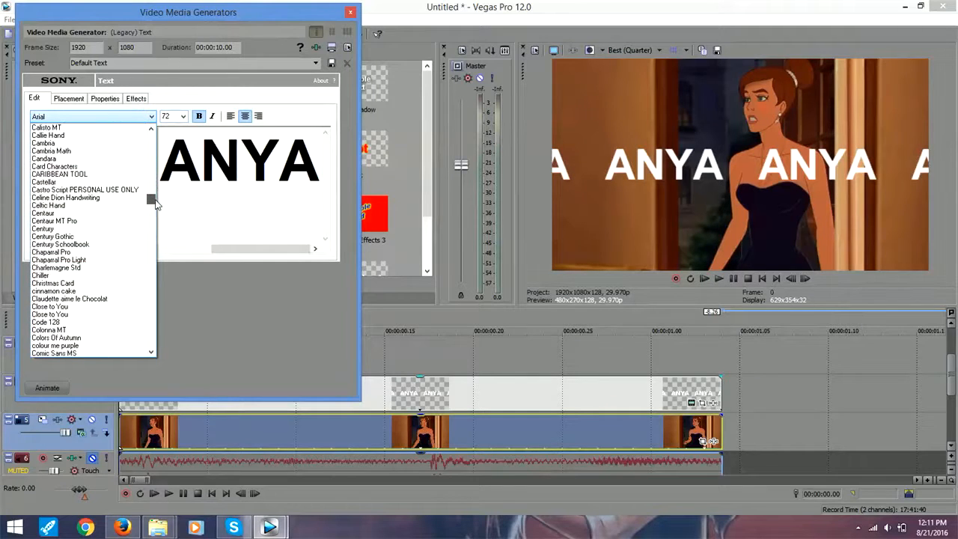
{"action": "left_click", "coordinate": [101, 237]}
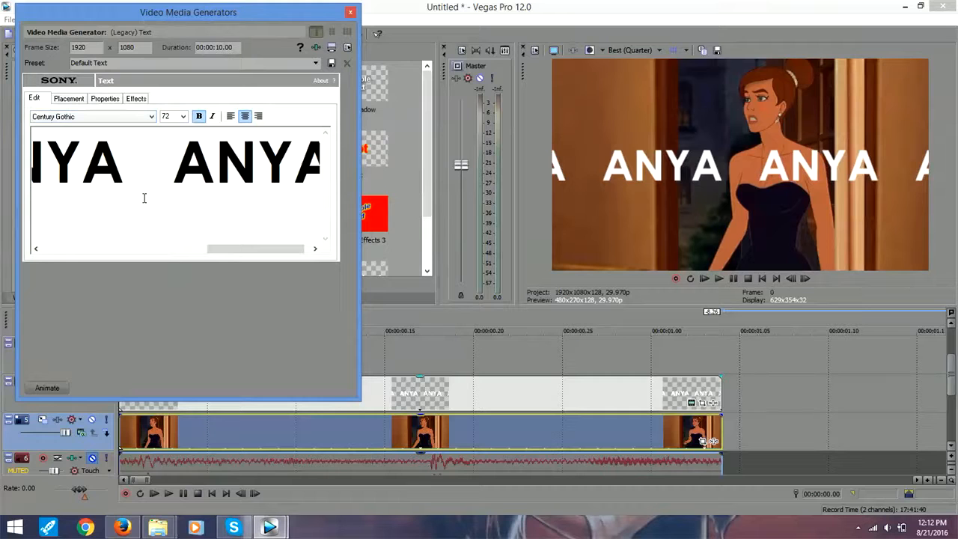
Step: Set the text's tracking to 0.740 and make its black background fully opaque with an alpha of 255
{"action": "left_click", "coordinate": [105, 98]}
{"action": "left_click_drag", "start_coordinate": [106, 220], "coordinate": [100, 224]}
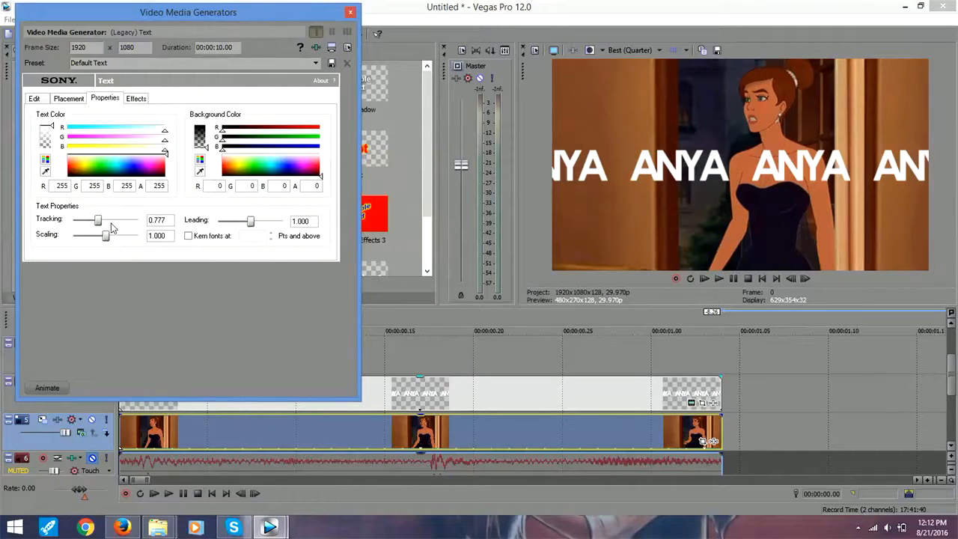
{"action": "left_click_drag", "start_coordinate": [102, 225], "coordinate": [101, 224]}
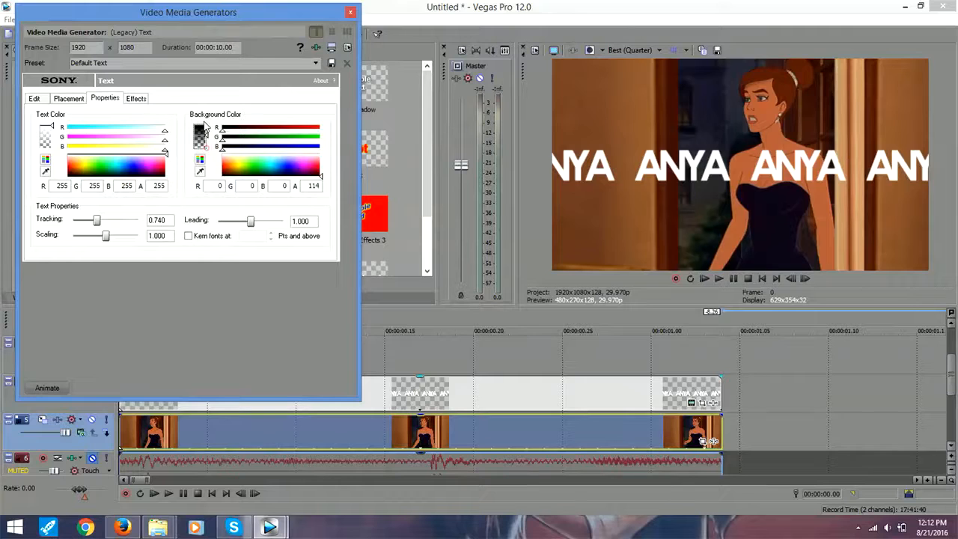
{"action": "left_click_drag", "start_coordinate": [204, 127], "coordinate": [211, 113]}
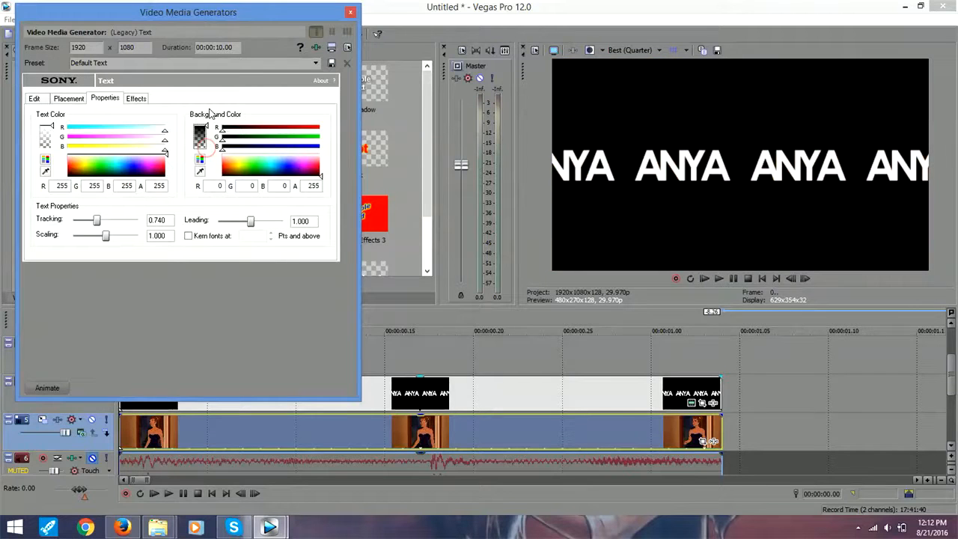
Step: Enable a shadow on the text with a feather of 0.000 and colour it red
{"action": "left_click", "coordinate": [136, 100]}
{"action": "left_click", "coordinate": [67, 188]}
{"action": "left_click_drag", "start_coordinate": [82, 202], "coordinate": [69, 203]}
{"action": "left_click", "coordinate": [169, 192]}
{"action": "left_click", "coordinate": [247, 205]}
{"action": "left_click", "coordinate": [315, 207]}
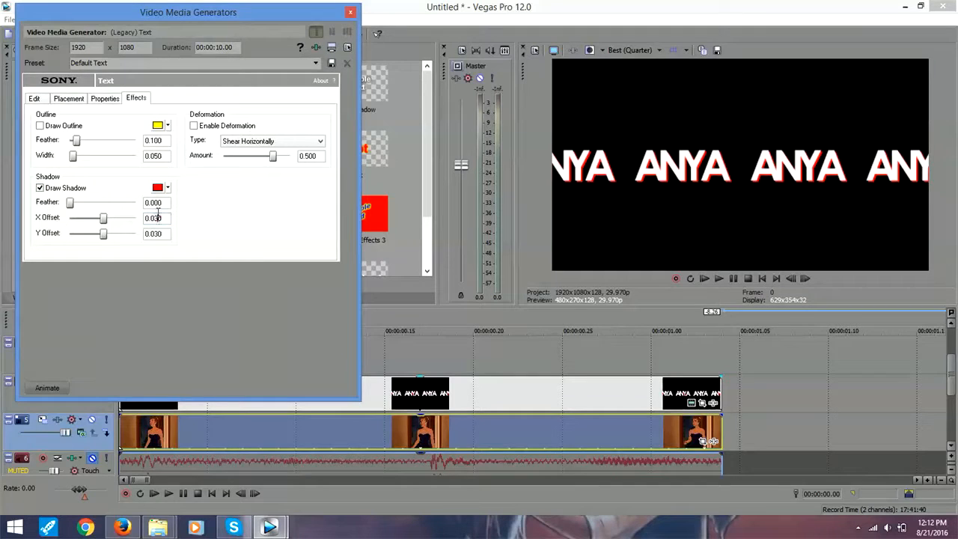
Step: Set the shadow's X and Y offsets to 0.020 and close the text generator settings
{"action": "type", "text": "2"}
{"action": "key", "text": "Tab"}
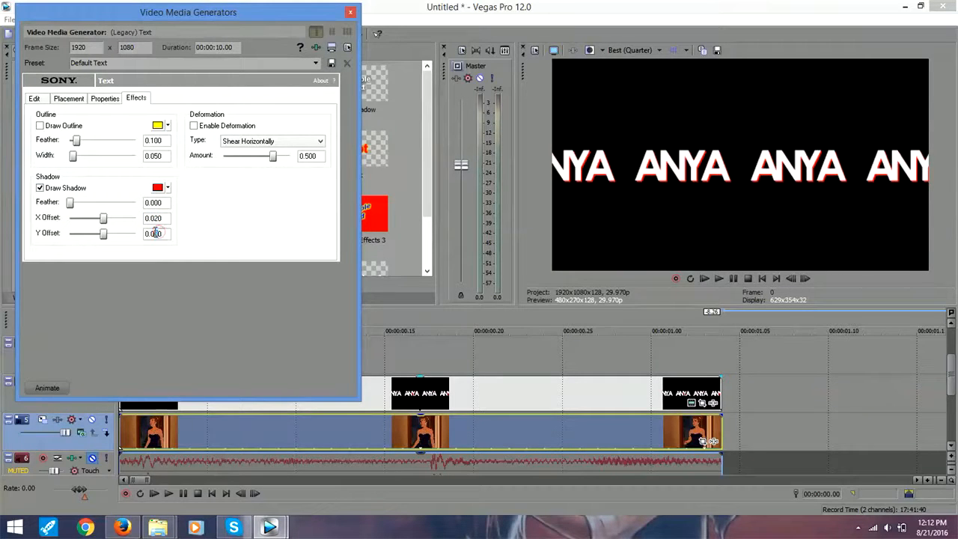
{"action": "key", "text": "Tab"}
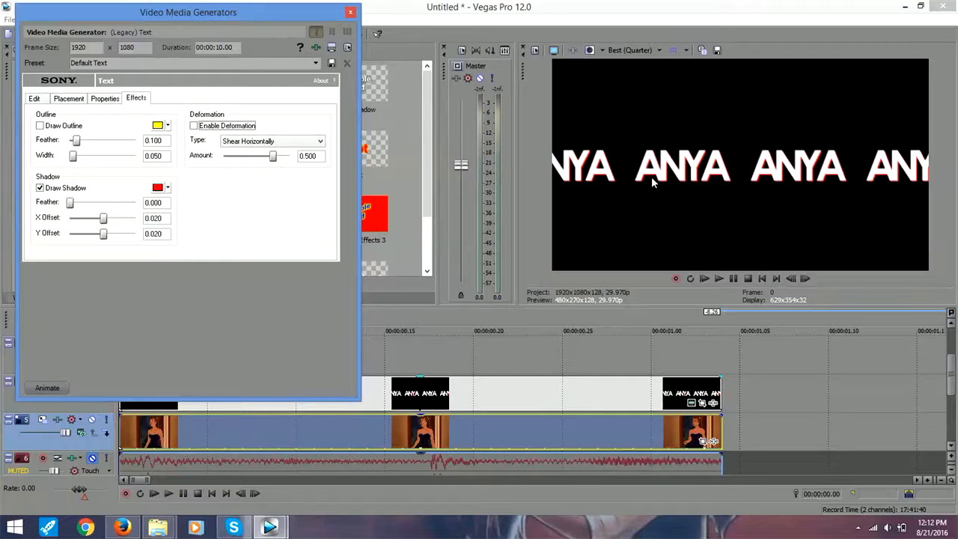
{"action": "left_click", "coordinate": [97, 98]}
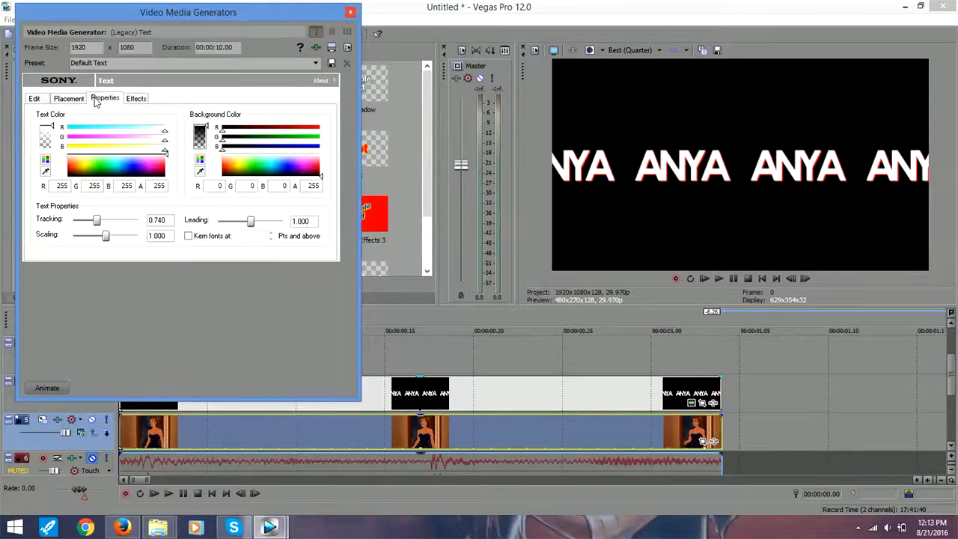
{"action": "left_click", "coordinate": [66, 99]}
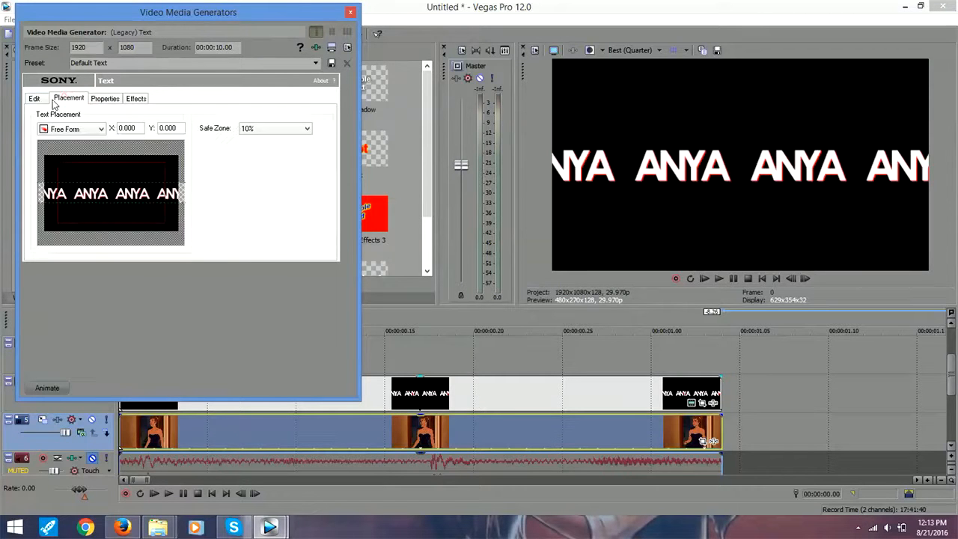
{"action": "left_click", "coordinate": [38, 99]}
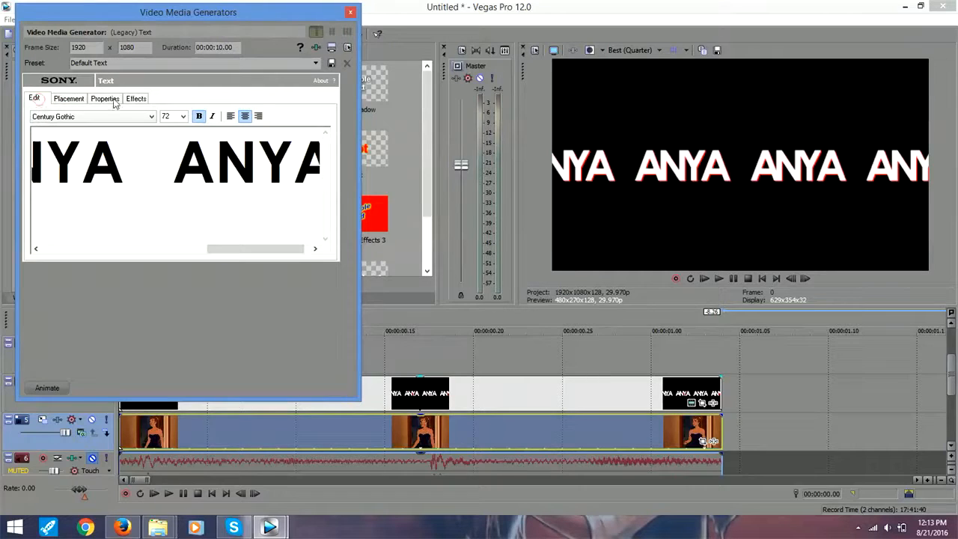
{"action": "left_click", "coordinate": [351, 12]}
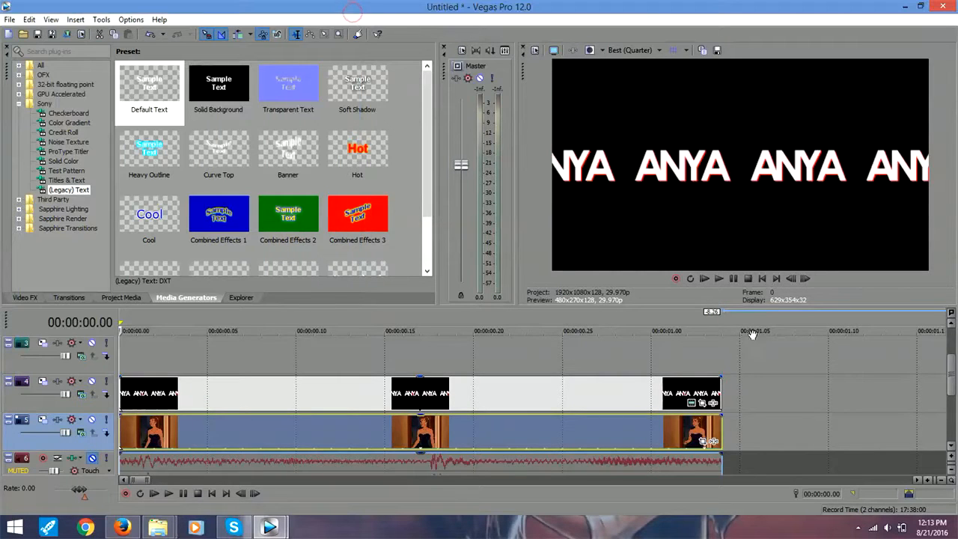
Step: Enable masking in the text event's Pan/Crop and draw a full-width rectangular mask closely around the ANYA line
{"action": "left_click", "coordinate": [708, 404]}
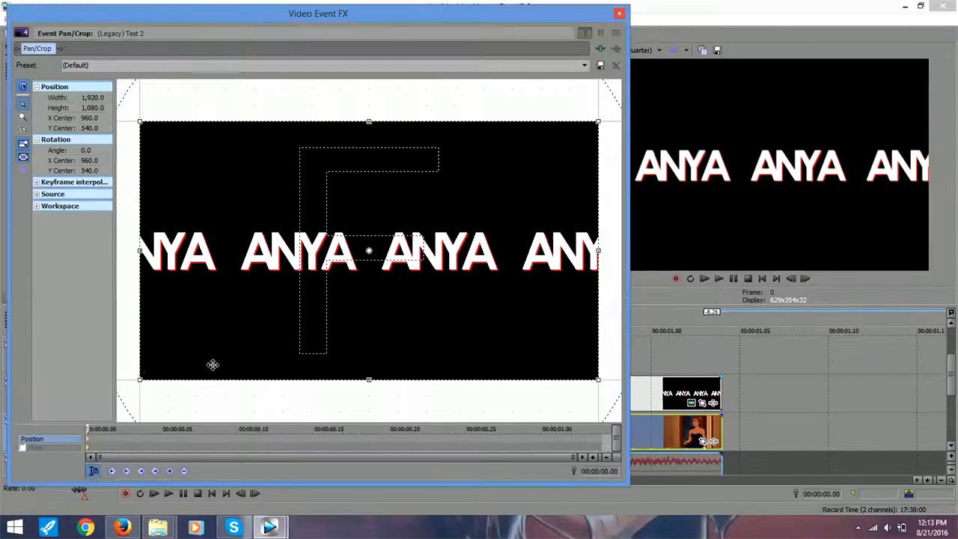
{"action": "left_click", "coordinate": [22, 448]}
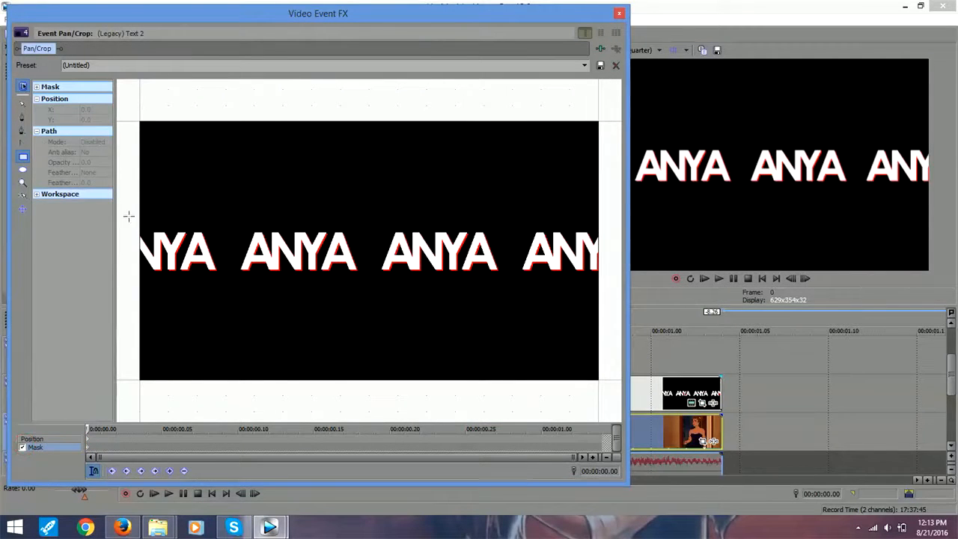
{"action": "left_click_drag", "start_coordinate": [134, 229], "coordinate": [615, 275]}
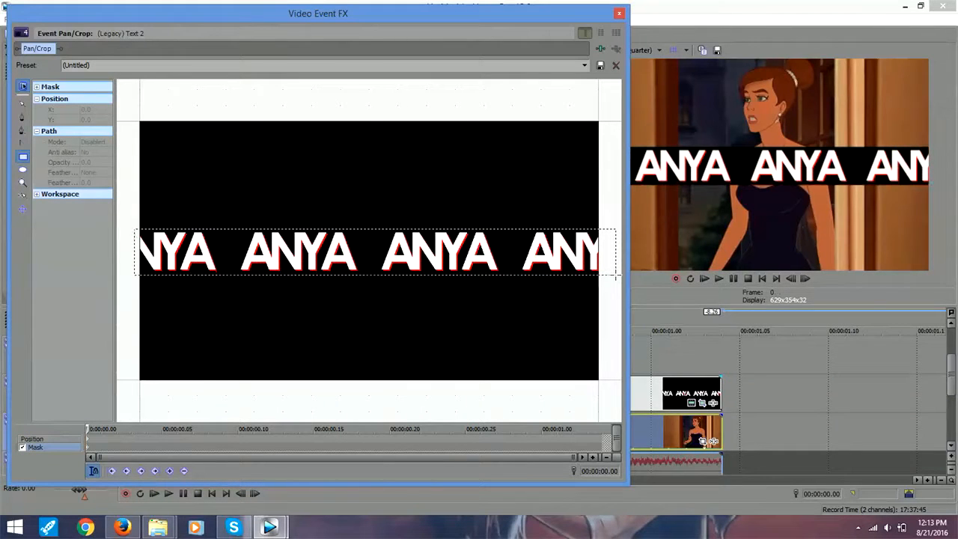
Step: Finish the rectangular mask around the ANYA line, fine-tune its lower edge and close Pan/Crop
{"action": "left_click_drag", "start_coordinate": [615, 275], "coordinate": [615, 273]}
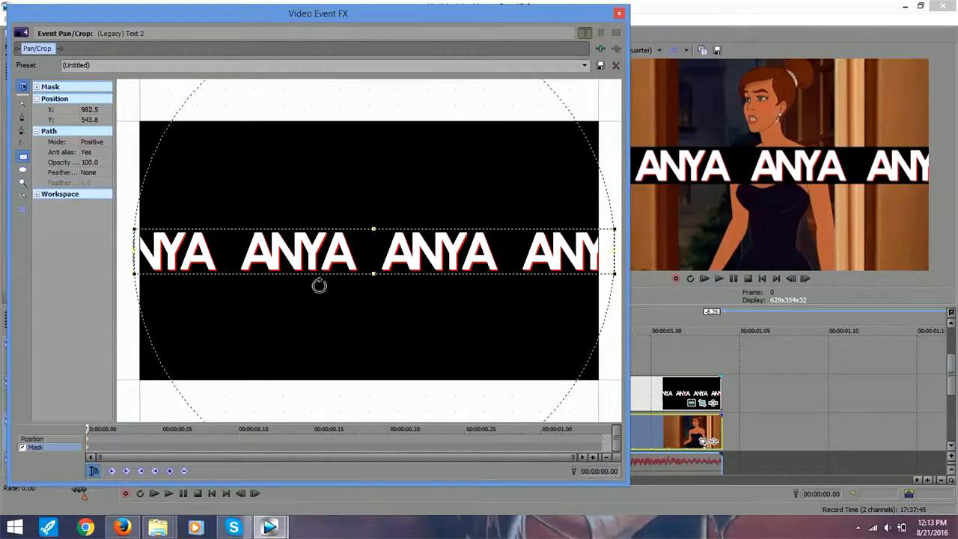
{"action": "left_click_drag", "start_coordinate": [373, 275], "coordinate": [373, 276]}
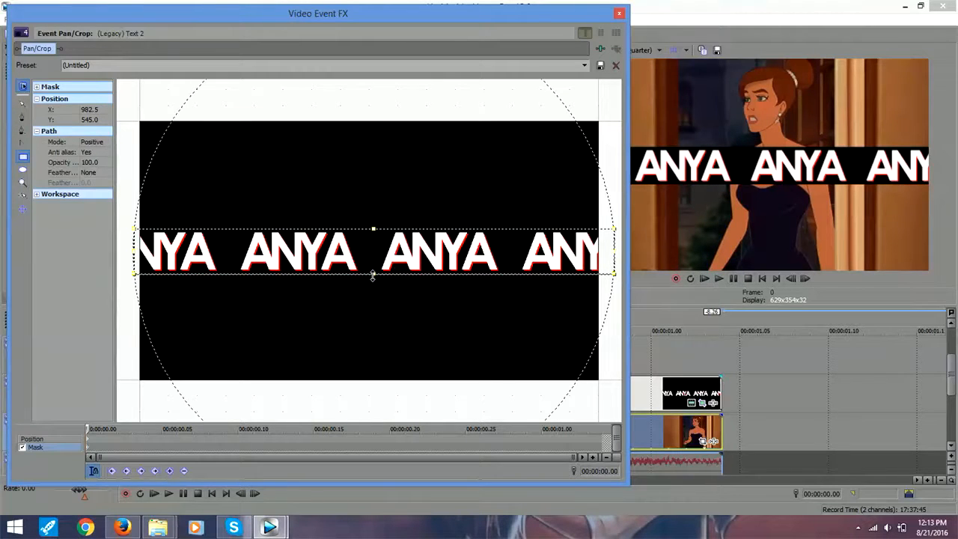
{"action": "left_click", "coordinate": [619, 14]}
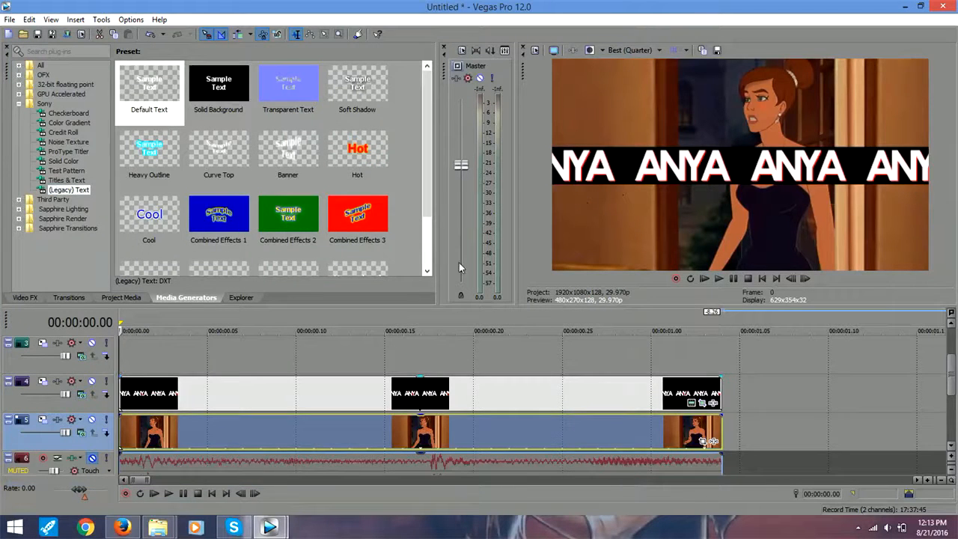
Step: Add a mask keyframe at 00:00:00.11 and, at the first frame, collapse the mask to a sliver at the text's left end
{"action": "left_click", "coordinate": [692, 403]}
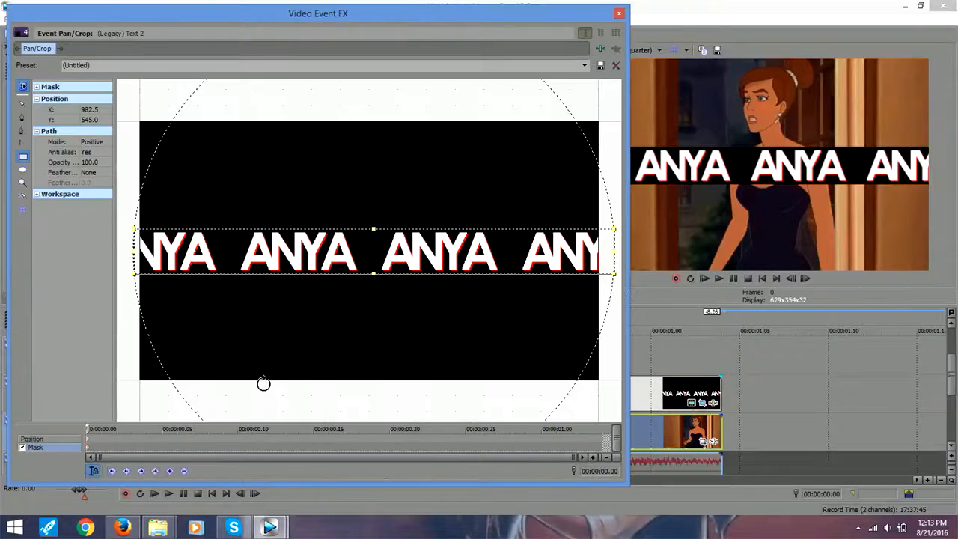
{"action": "double_click", "coordinate": [253, 448]}
{"action": "left_click", "coordinate": [254, 448]}
{"action": "left_click_drag", "start_coordinate": [615, 253], "coordinate": [137, 252]}
{"action": "left_click_drag", "start_coordinate": [87, 449], "coordinate": [58, 451]}
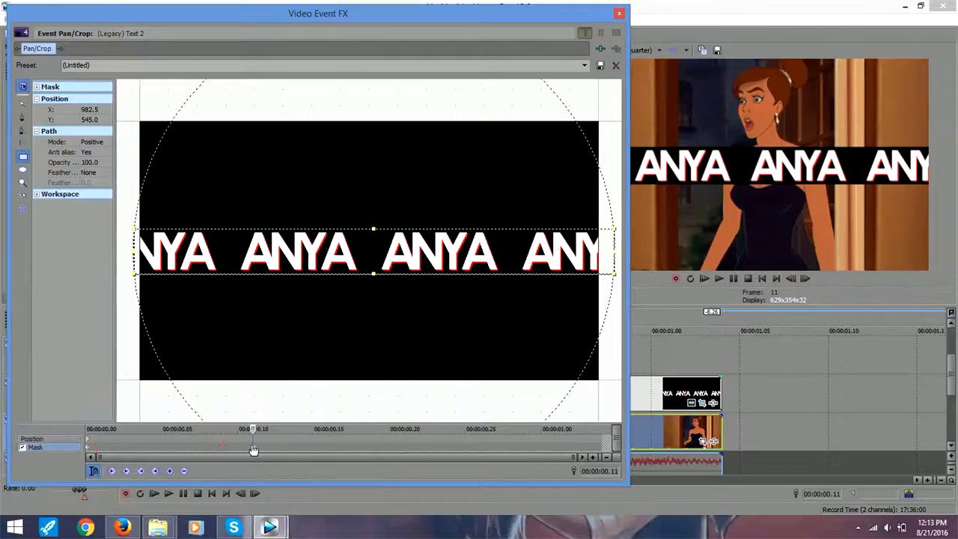
{"action": "left_click", "coordinate": [89, 450]}
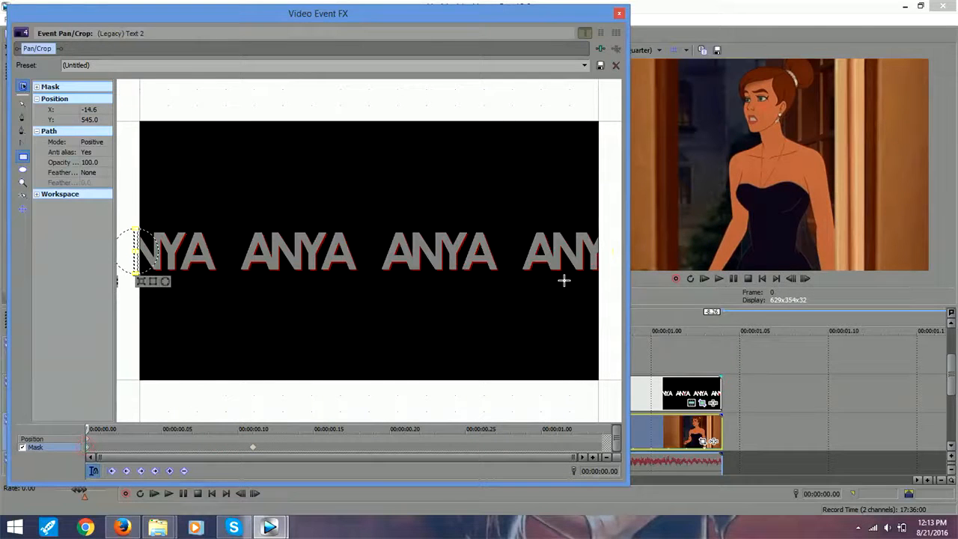
{"action": "left_click", "coordinate": [621, 13]}
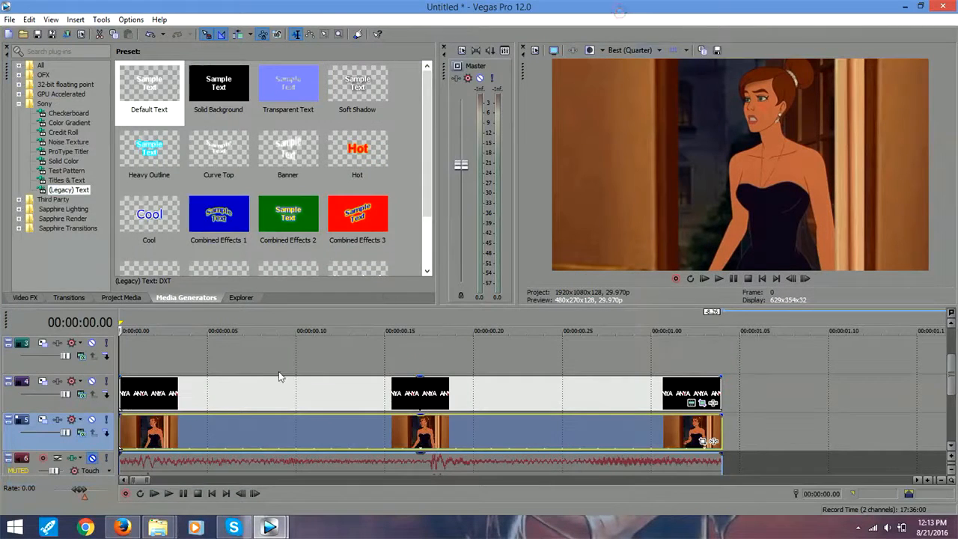
Step: Scrub through the opening frames and check the text event's mask keyframes at the start and at 00:00:00.11
{"action": "left_click", "coordinate": [128, 362]}
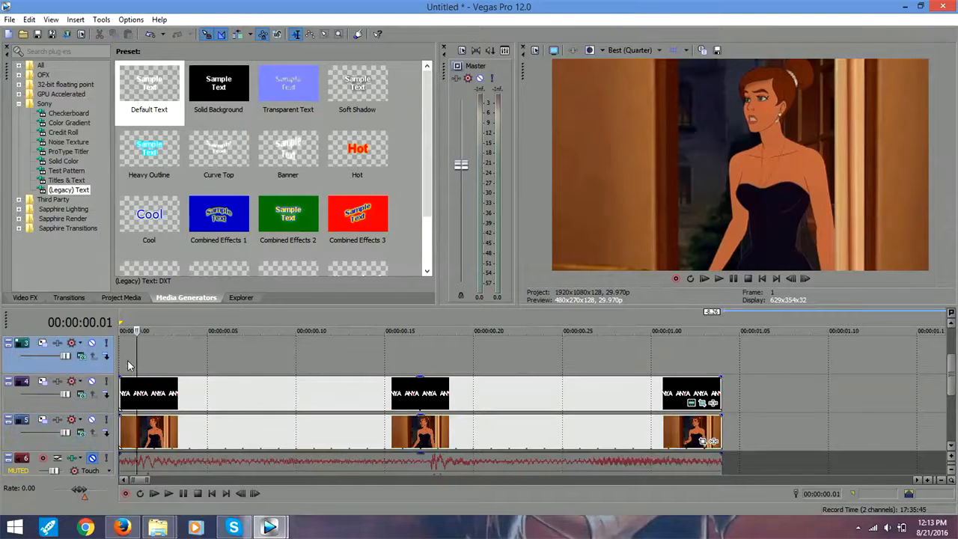
{"action": "left_click_drag", "start_coordinate": [136, 346], "coordinate": [278, 357]}
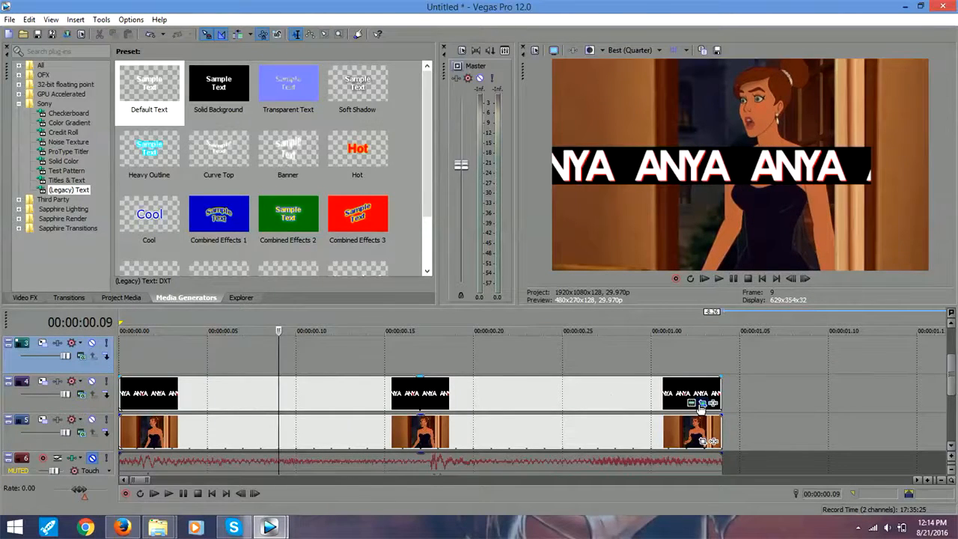
{"action": "left_click", "coordinate": [701, 407]}
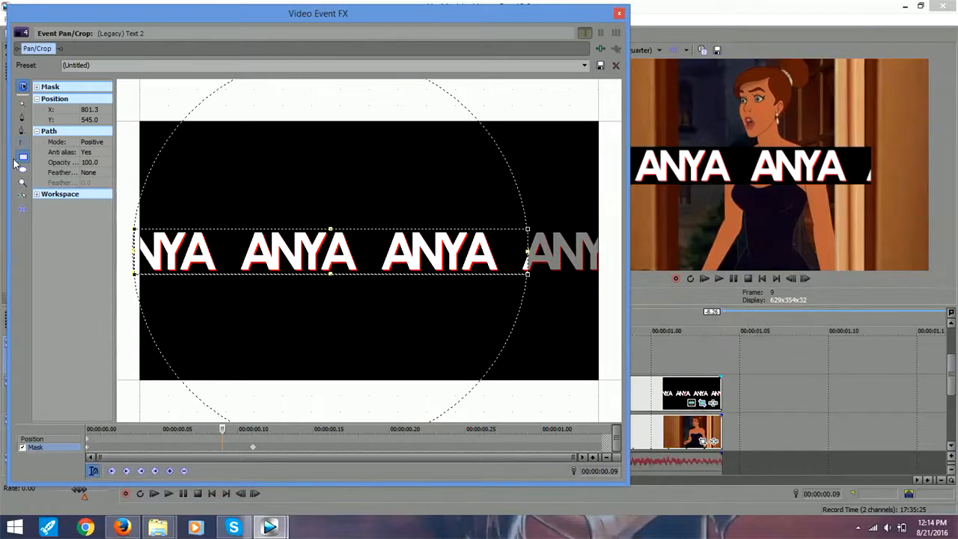
{"action": "left_click", "coordinate": [22, 159]}
{"action": "left_click", "coordinate": [253, 447]}
{"action": "left_click", "coordinate": [89, 448]}
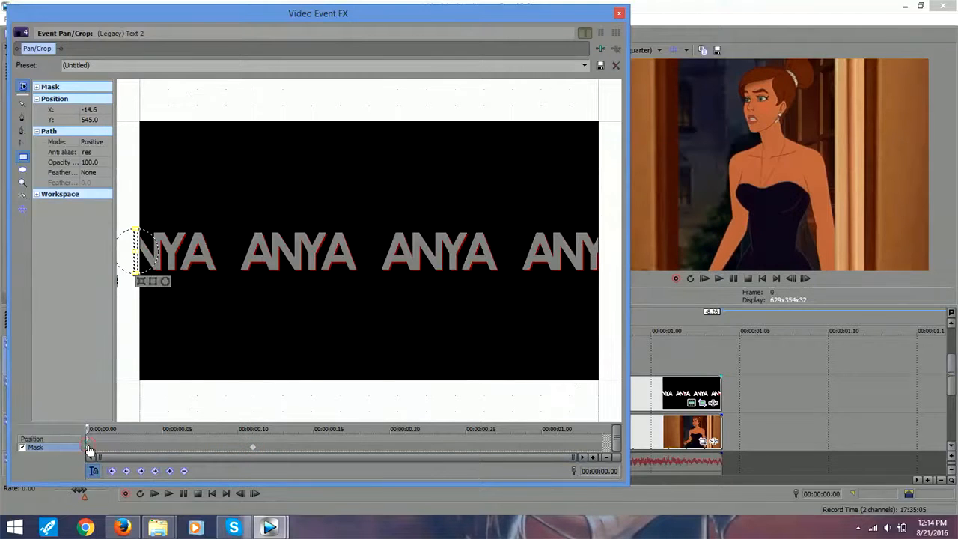
{"action": "left_click", "coordinate": [252, 448]}
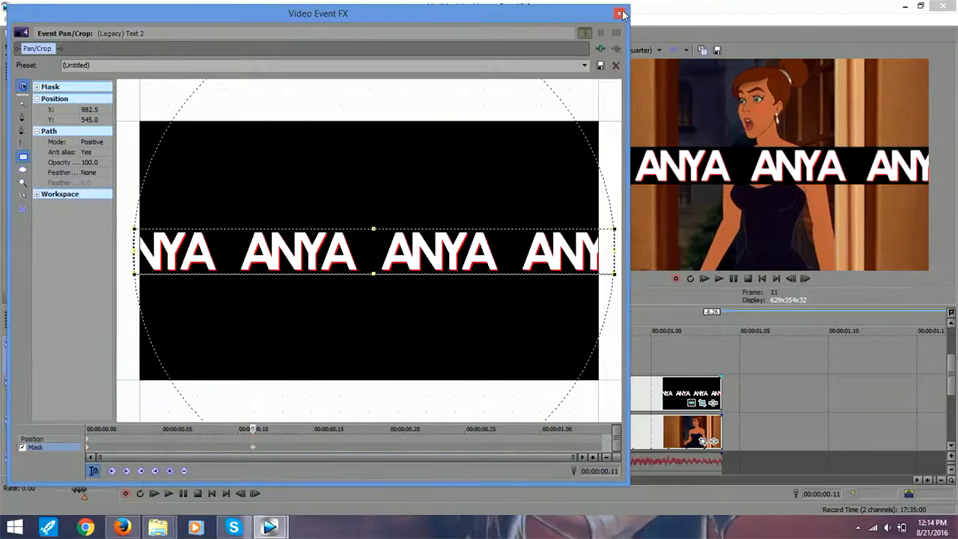
{"action": "left_click", "coordinate": [621, 14]}
Step: Play back the ANYA bar's reveal from the beginning and return the playhead to the start
{"action": "left_click", "coordinate": [129, 357]}
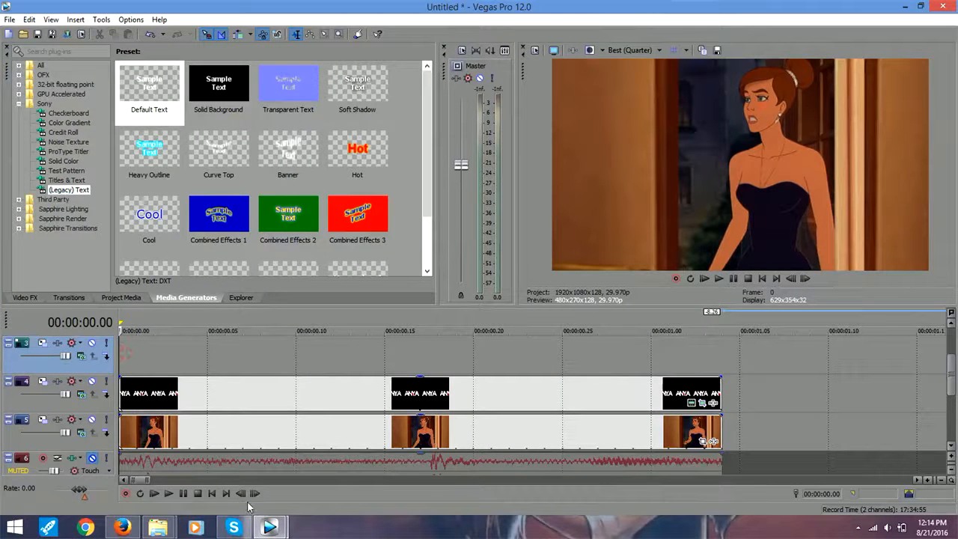
{"action": "left_click", "coordinate": [169, 494]}
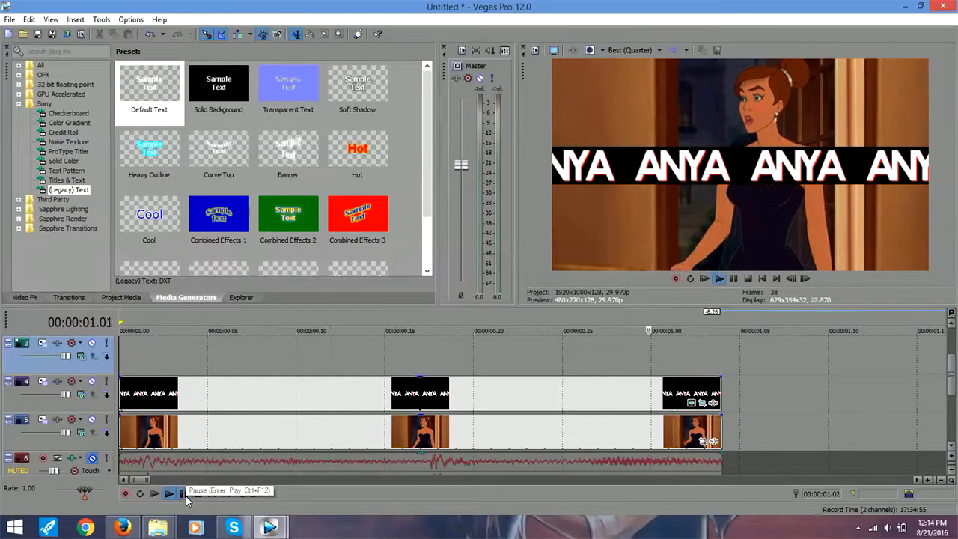
{"action": "left_click", "coordinate": [185, 498]}
{"action": "left_click", "coordinate": [124, 361]}
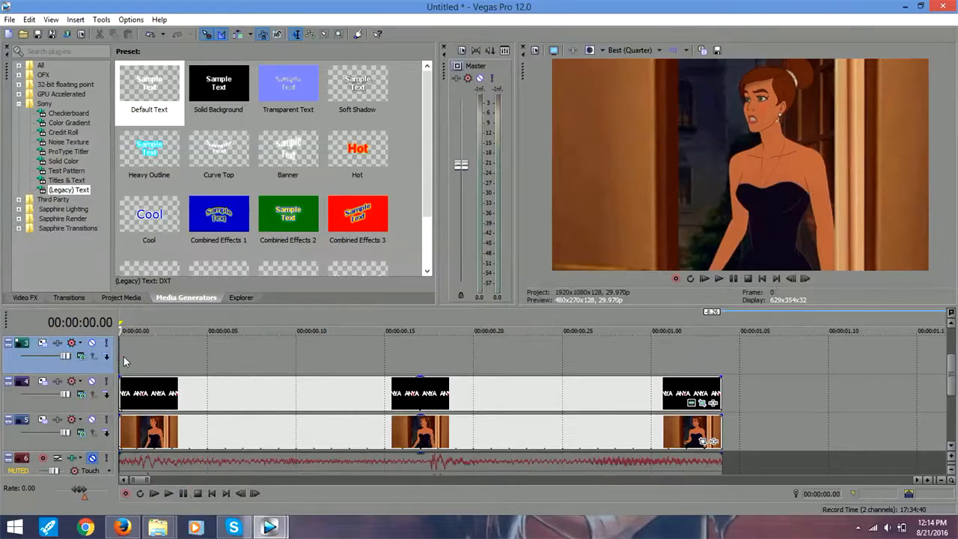
{"action": "left_click", "coordinate": [132, 351]}
{"action": "left_click_drag", "start_coordinate": [137, 341], "coordinate": [120, 375]}
Step: Add a Pan/Crop position keyframe at 00:00:00.11 on the text event and shrink the crop frame to about 1,579 by 888
{"action": "left_click", "coordinate": [701, 404]}
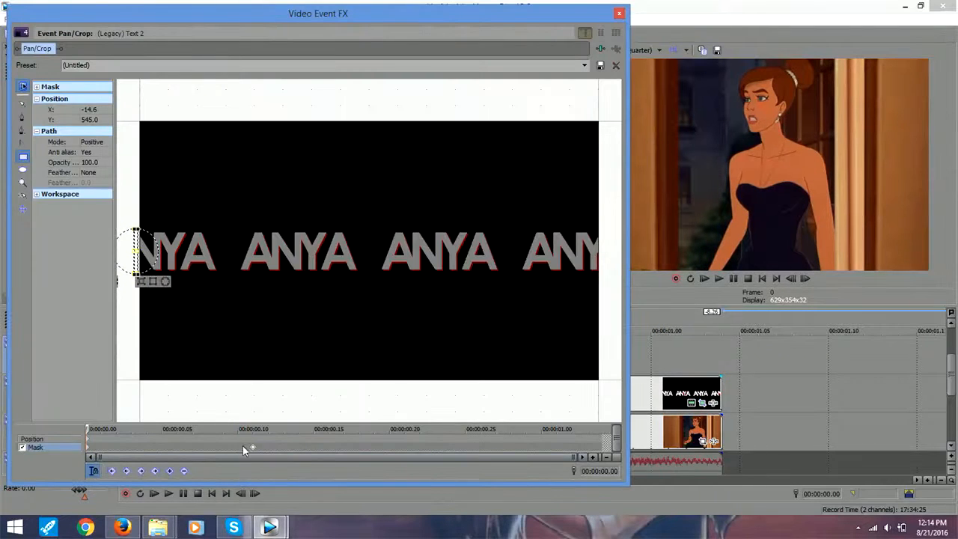
{"action": "left_click", "coordinate": [251, 440]}
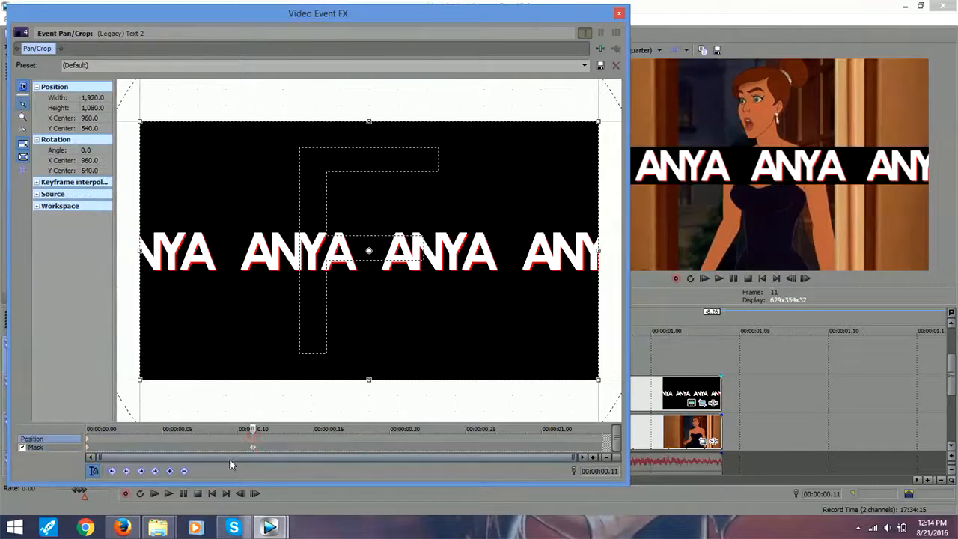
{"action": "left_click", "coordinate": [170, 471]}
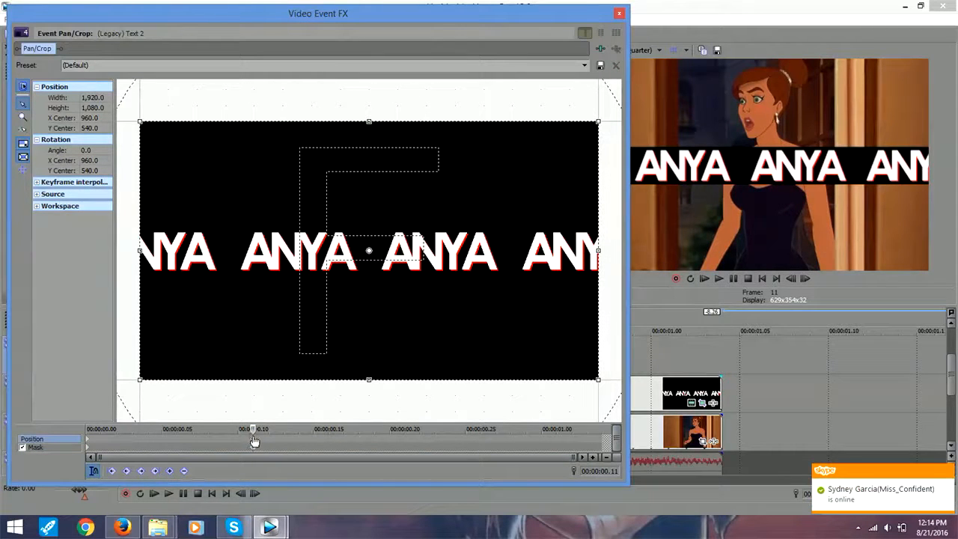
{"action": "left_click_drag", "start_coordinate": [598, 288], "coordinate": [562, 285]}
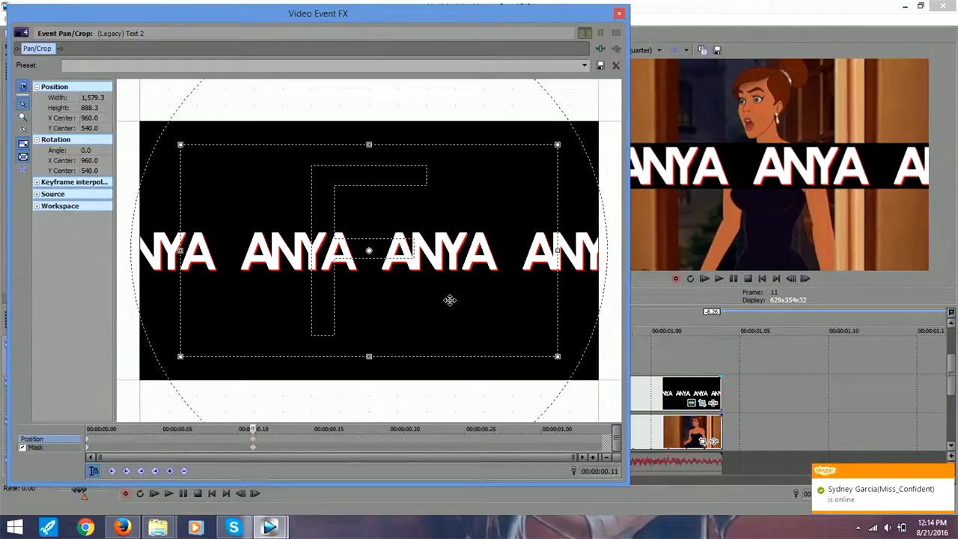
Step: Delete the initial position keyframe and, at the first frame, shift the crop frame to an X centre of about 1,130
{"action": "right_click", "coordinate": [90, 443]}
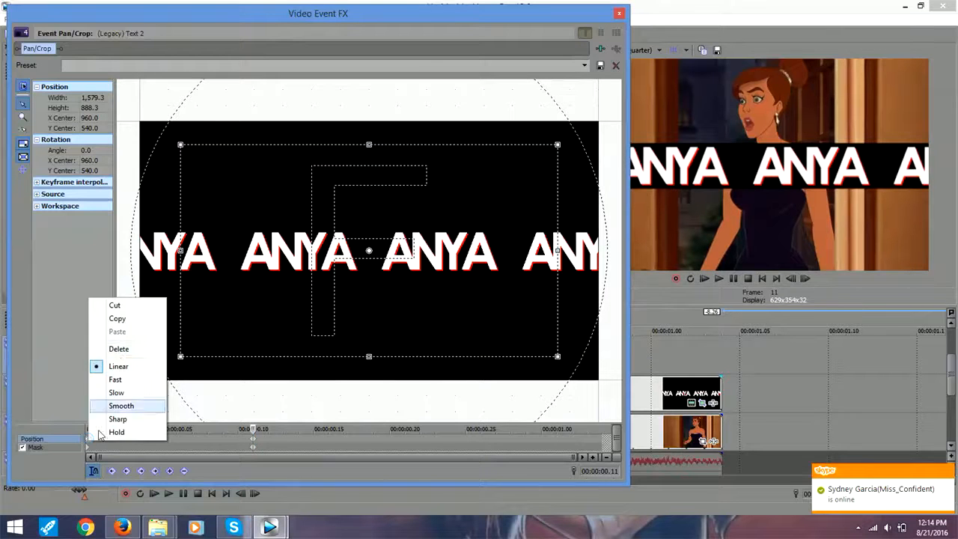
{"action": "left_click", "coordinate": [120, 349]}
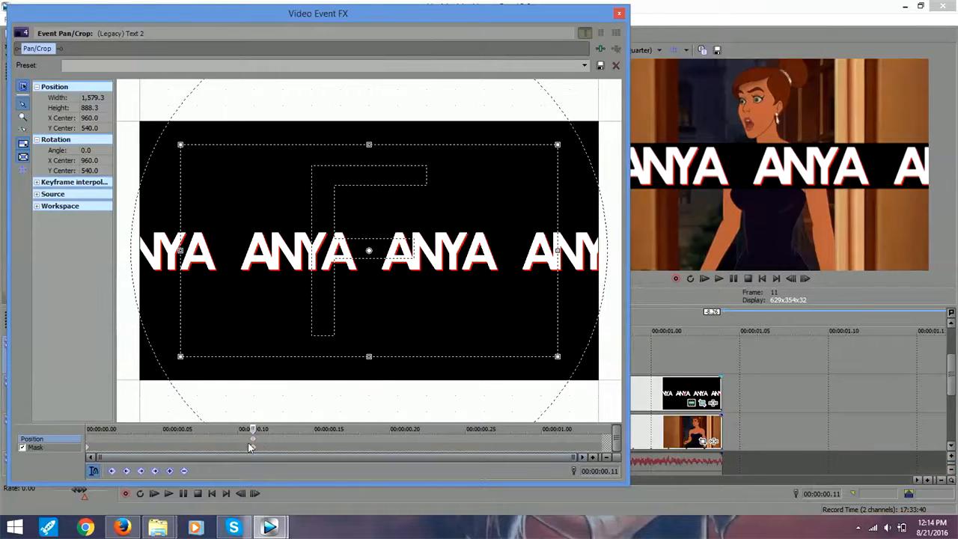
{"action": "left_click", "coordinate": [86, 441]}
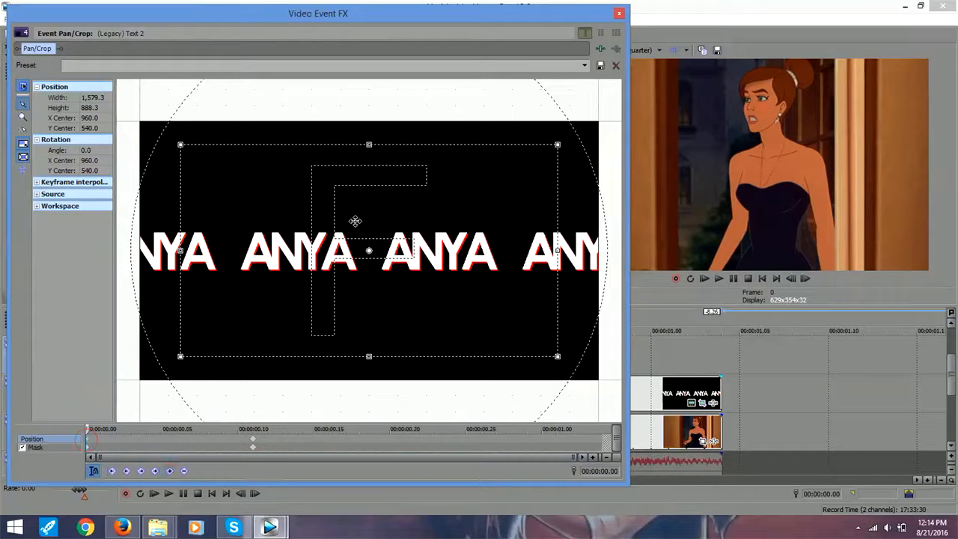
{"action": "left_click_drag", "start_coordinate": [360, 216], "coordinate": [400, 217]}
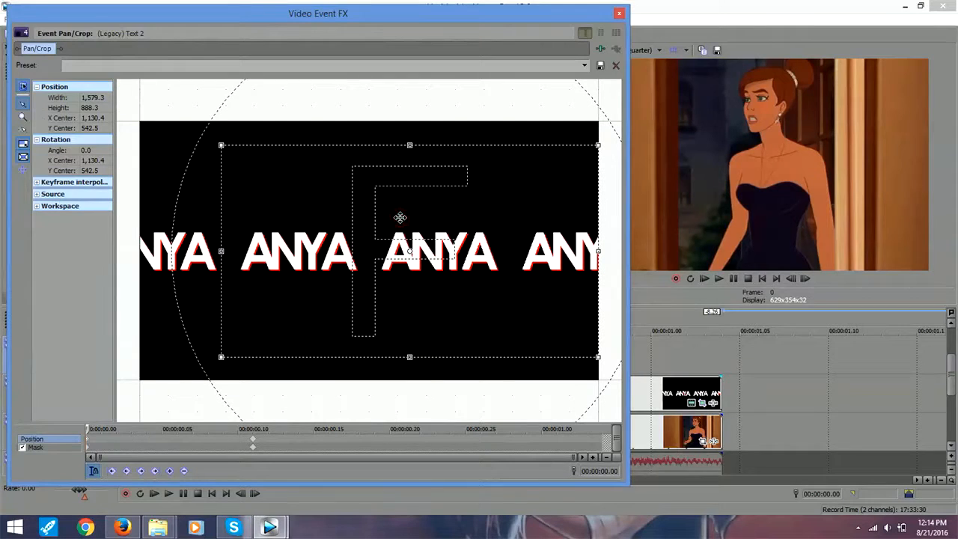
Step: Add a position keyframe at 00:00:01.01 with an X centre of about 885, move it to the event's end and close Pan/Crop
{"action": "left_click", "coordinate": [105, 438]}
{"action": "left_click_drag", "start_coordinate": [100, 427], "coordinate": [288, 421]}
{"action": "left_click_drag", "start_coordinate": [539, 422], "coordinate": [554, 424]}
{"action": "left_click", "coordinate": [170, 473]}
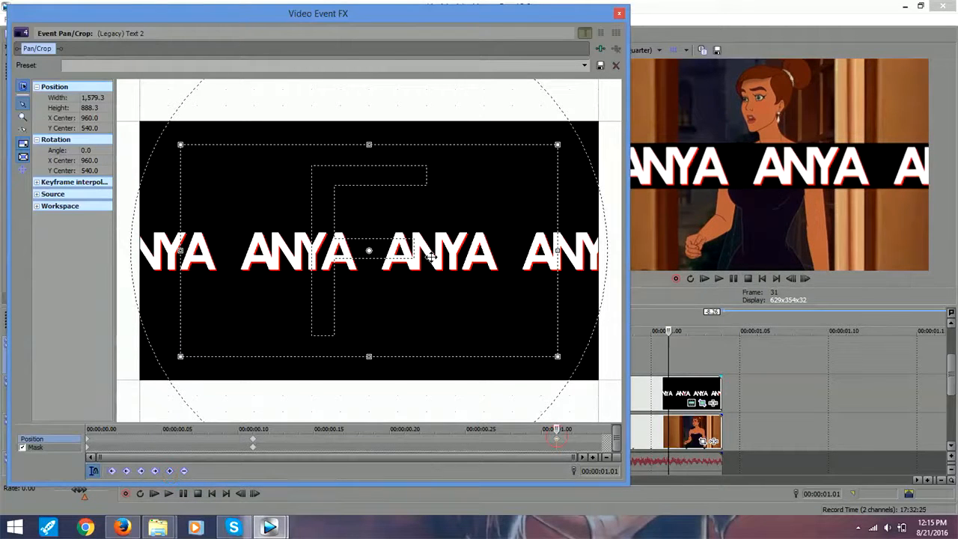
{"action": "left_click_drag", "start_coordinate": [430, 257], "coordinate": [412, 257]}
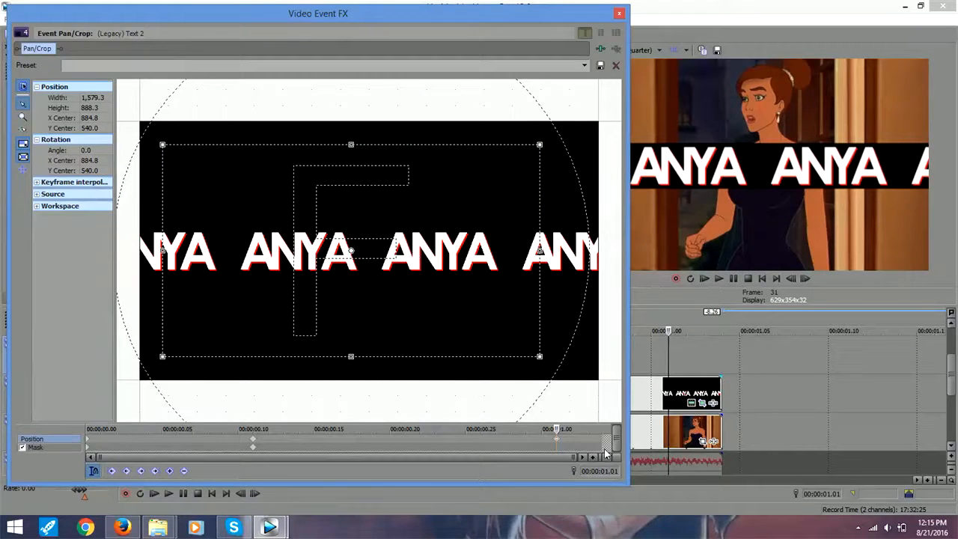
{"action": "left_click_drag", "start_coordinate": [556, 441], "coordinate": [603, 441]}
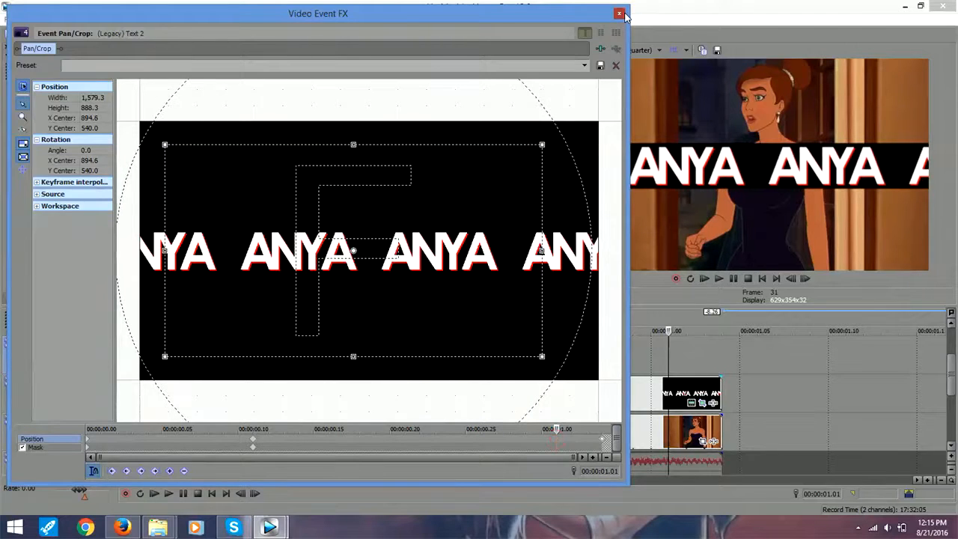
{"action": "left_click", "coordinate": [620, 13]}
Step: Scrub and play the timeline from the start to preview the sliding ANYA text bar
{"action": "left_click", "coordinate": [135, 357]}
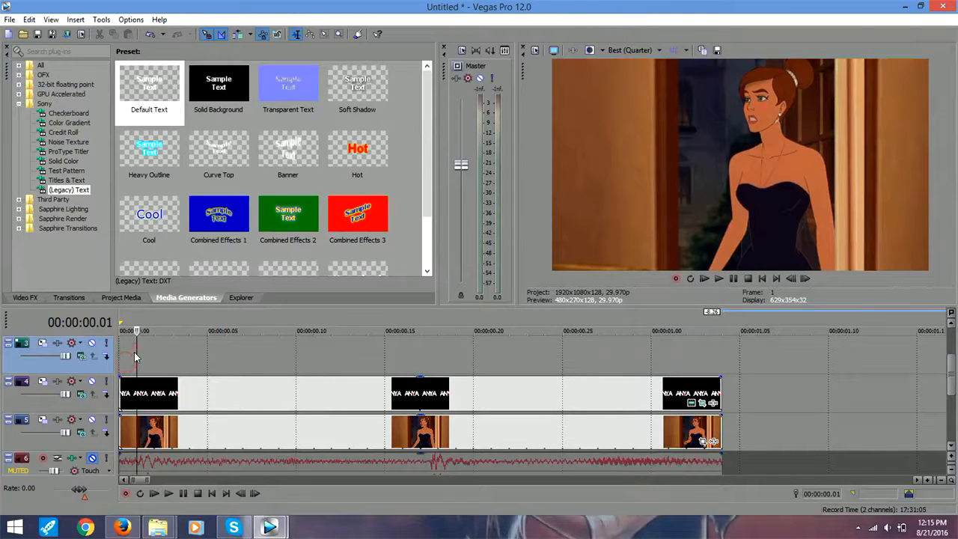
{"action": "left_click_drag", "start_coordinate": [135, 357], "coordinate": [320, 353]}
{"action": "key", "text": "space"}
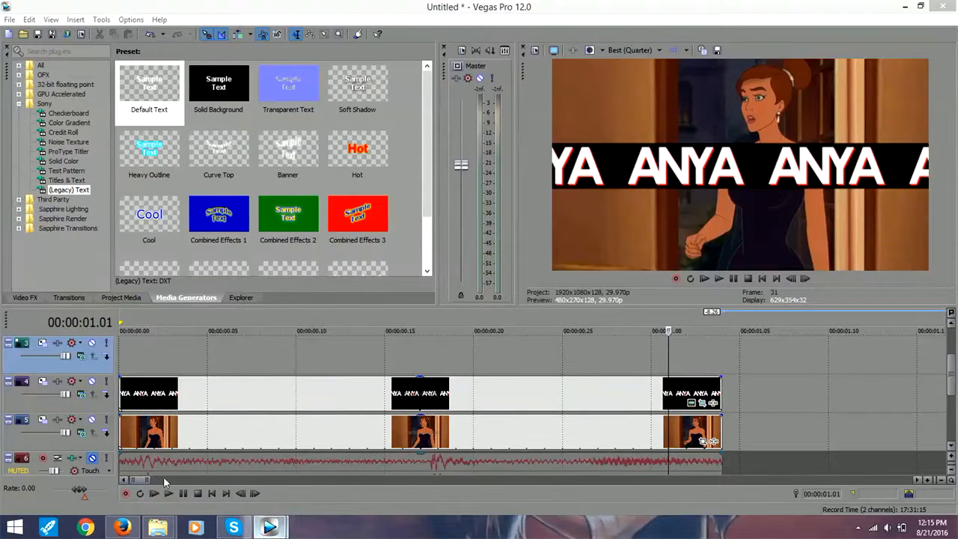
Step: Switch to the other open Vegas Pro project and scrub through its text bar examples
{"action": "left_click", "coordinate": [234, 528]}
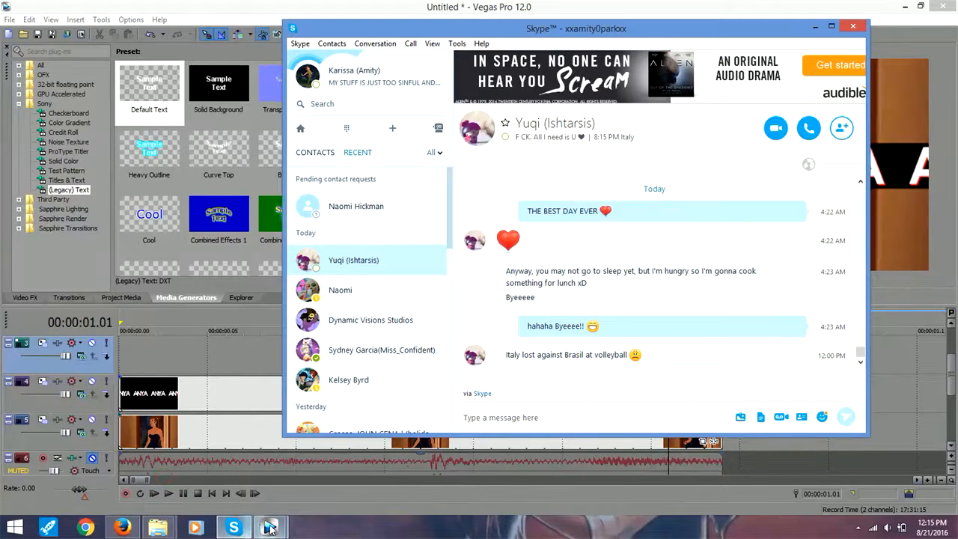
{"action": "mouse_move", "coordinate": [268, 528]}
{"action": "left_click", "coordinate": [224, 482]}
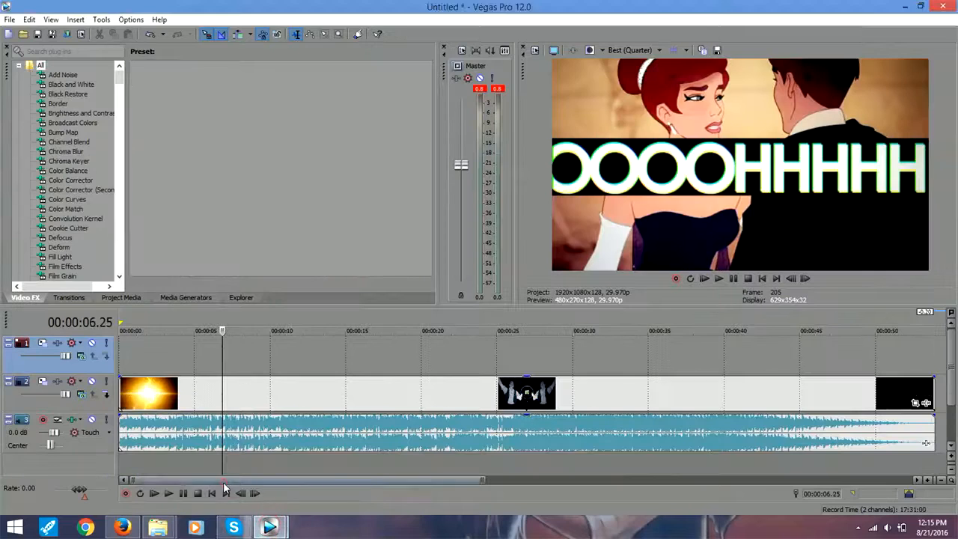
{"action": "left_click", "coordinate": [690, 376]}
{"action": "left_click_drag", "start_coordinate": [687, 357], "coordinate": [784, 371]}
{"action": "left_click", "coordinate": [542, 390]}
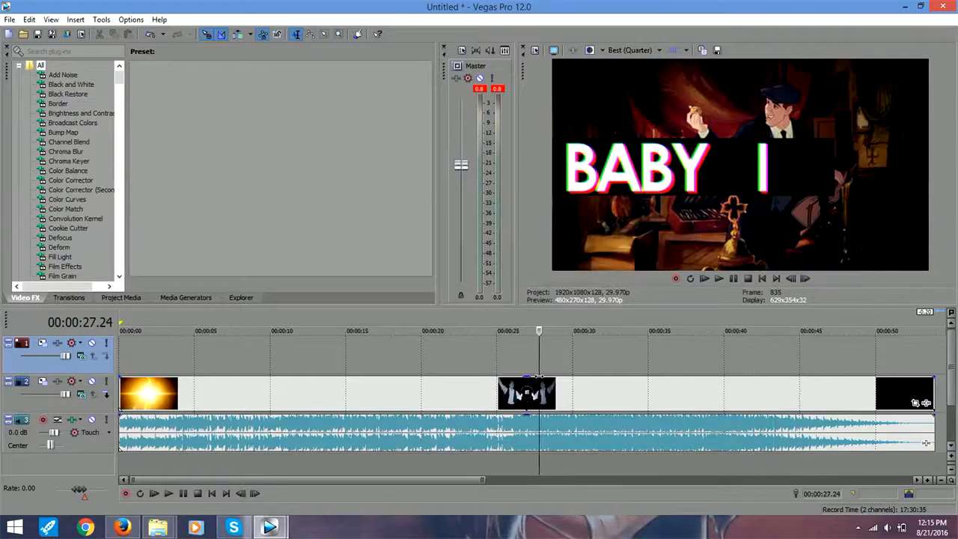
{"action": "left_click_drag", "start_coordinate": [554, 380], "coordinate": [576, 378]}
Step: Return to the ANYA project, move the playhead to the start and switch back to the example project
{"action": "mouse_move", "coordinate": [270, 528]}
{"action": "left_click", "coordinate": [306, 481]}
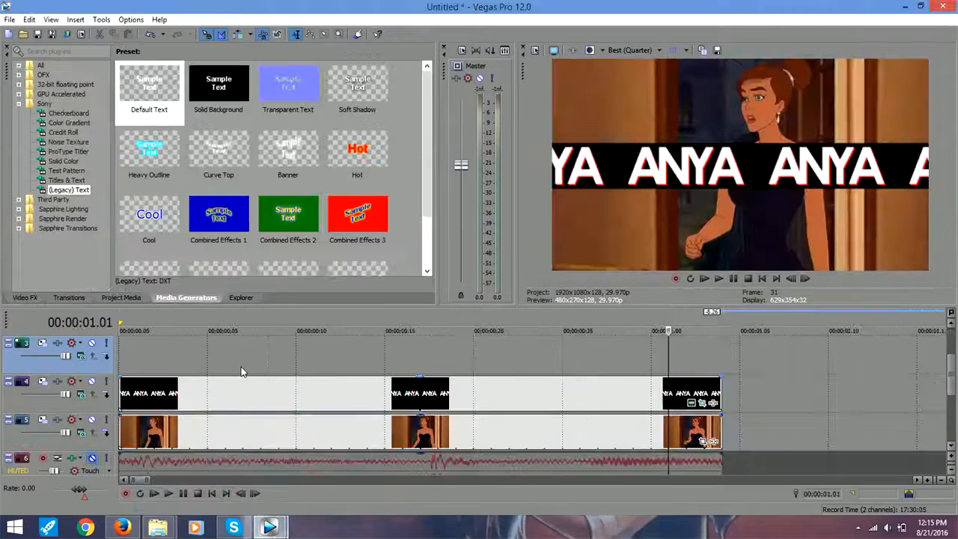
{"action": "left_click", "coordinate": [125, 363]}
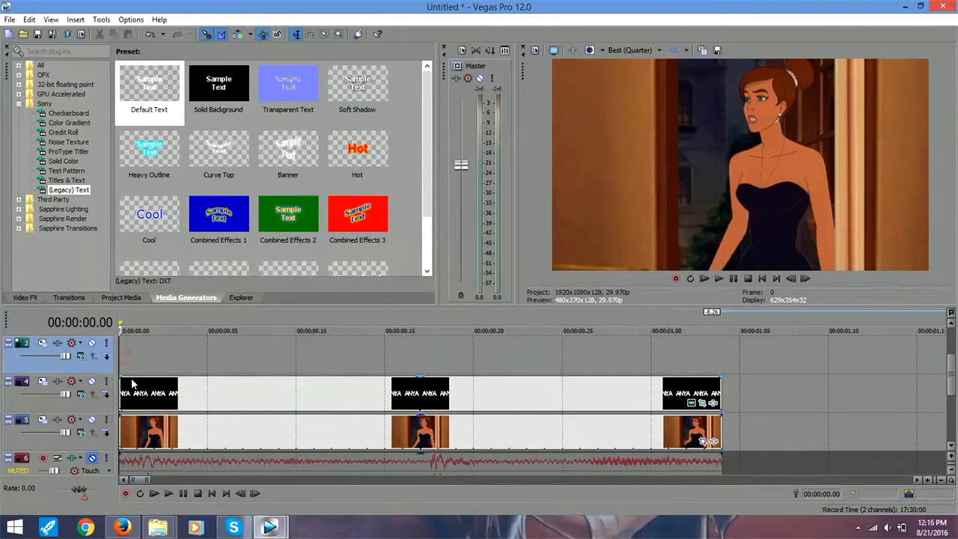
{"action": "left_click", "coordinate": [271, 528]}
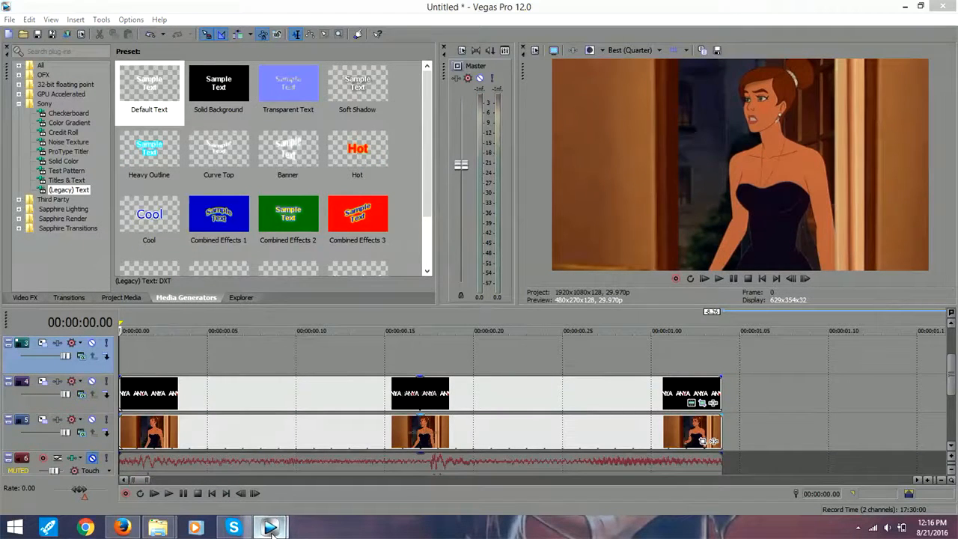
{"action": "left_click", "coordinate": [213, 480]}
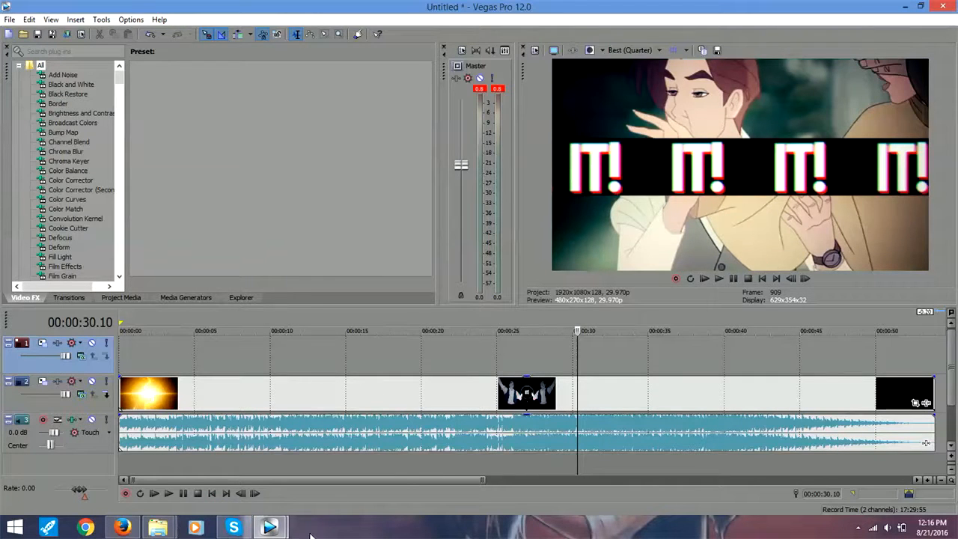
Step: Return to the ANYA project and apply the NewBlue LE RGB Shift preset Red And Blue Beats Edited to the ANYA text event
{"action": "mouse_move", "coordinate": [266, 528]}
{"action": "left_click", "coordinate": [292, 431]}
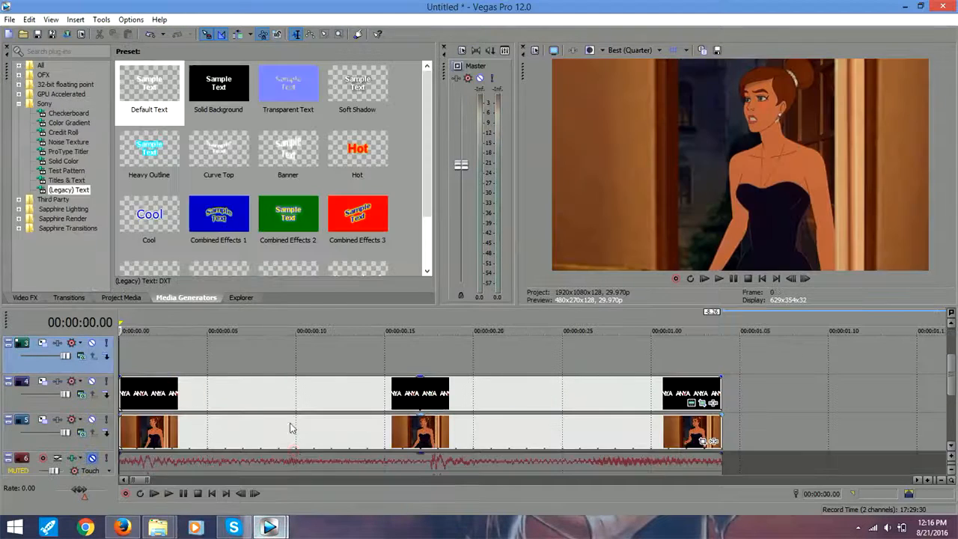
{"action": "left_click", "coordinate": [224, 332]}
{"action": "left_click", "coordinate": [23, 298]}
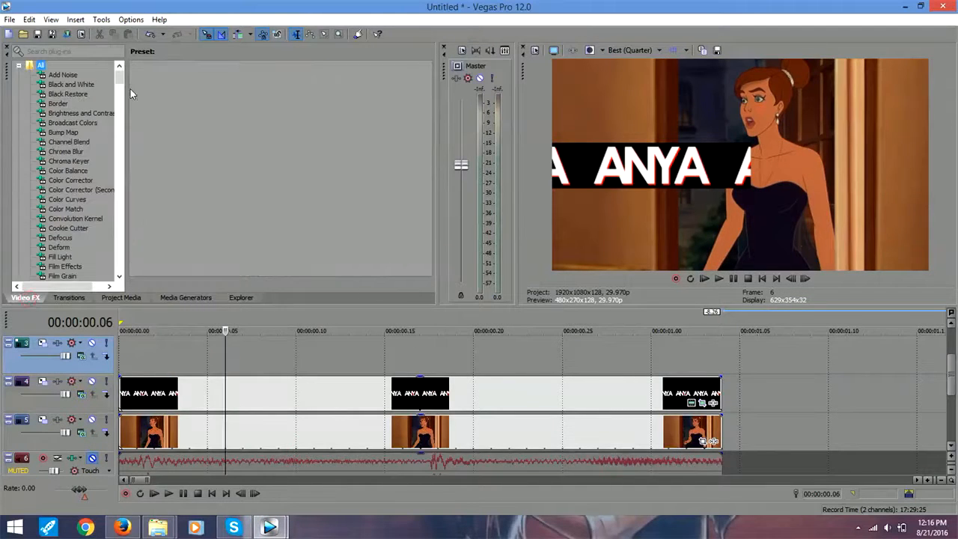
{"action": "left_click_drag", "start_coordinate": [119, 77], "coordinate": [117, 111]}
{"action": "left_click", "coordinate": [90, 190]}
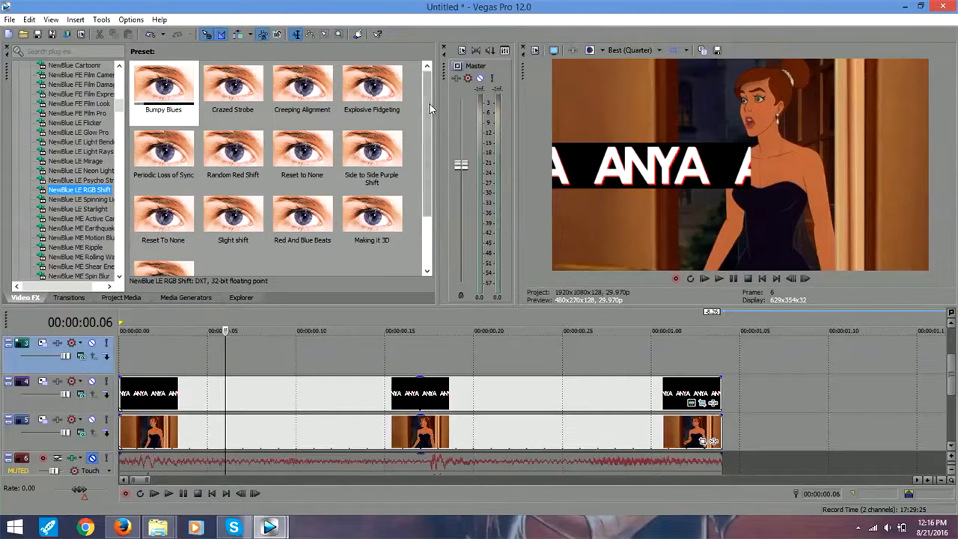
{"action": "scroll", "coordinate": [385, 169], "scroll_direction": "down", "scroll_amount": 1}
{"action": "left_click_drag", "start_coordinate": [163, 221], "coordinate": [307, 387]}
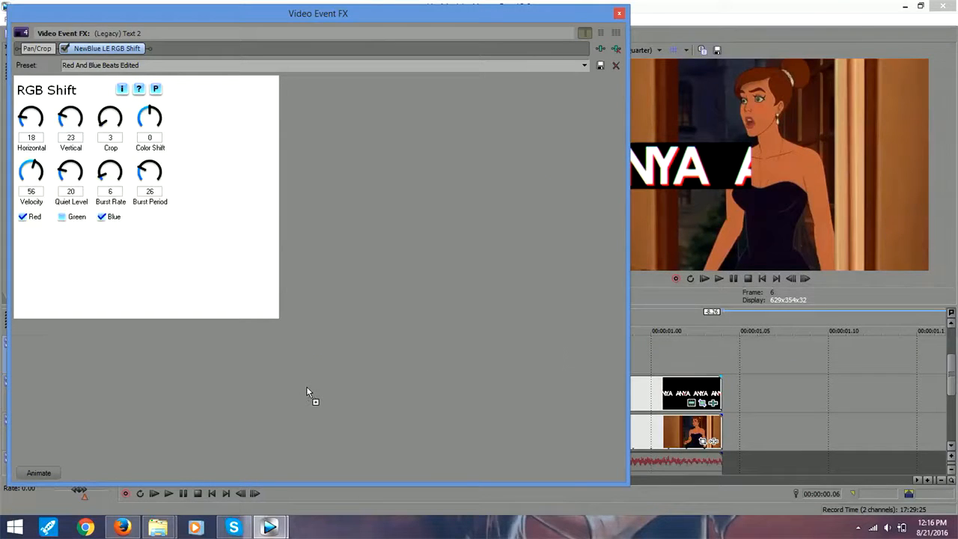
{"action": "left_click", "coordinate": [620, 13]}
Step: Play and scrub the ANYA text bar from the start, and review the RGB Shift settings on its text event
{"action": "key", "text": "space"}
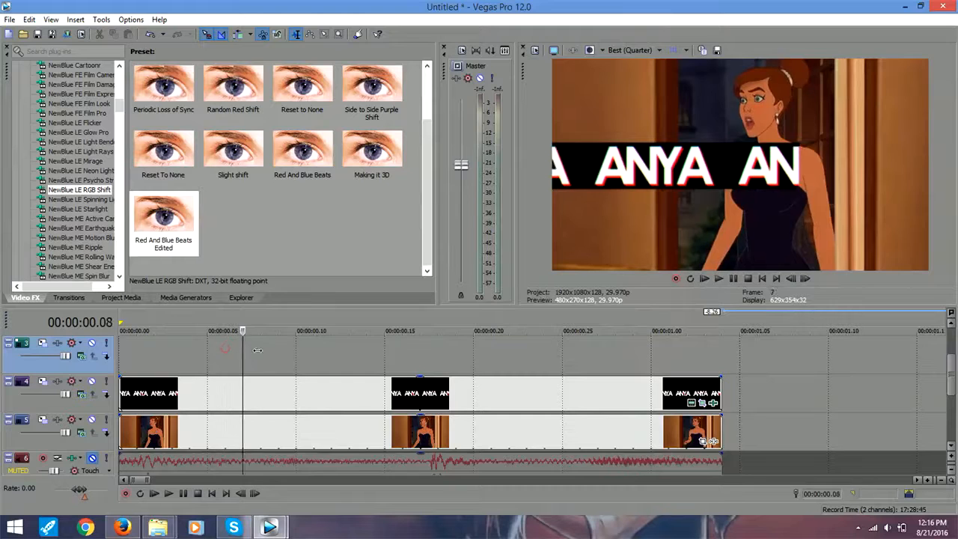
{"action": "left_click_drag", "start_coordinate": [418, 353], "coordinate": [125, 358]}
{"action": "key", "text": "space"}
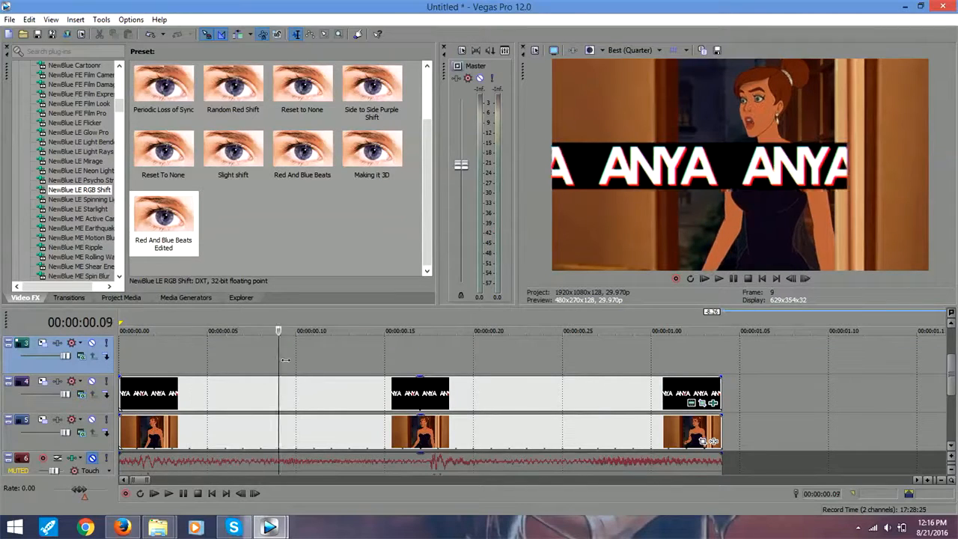
{"action": "left_click", "coordinate": [713, 404]}
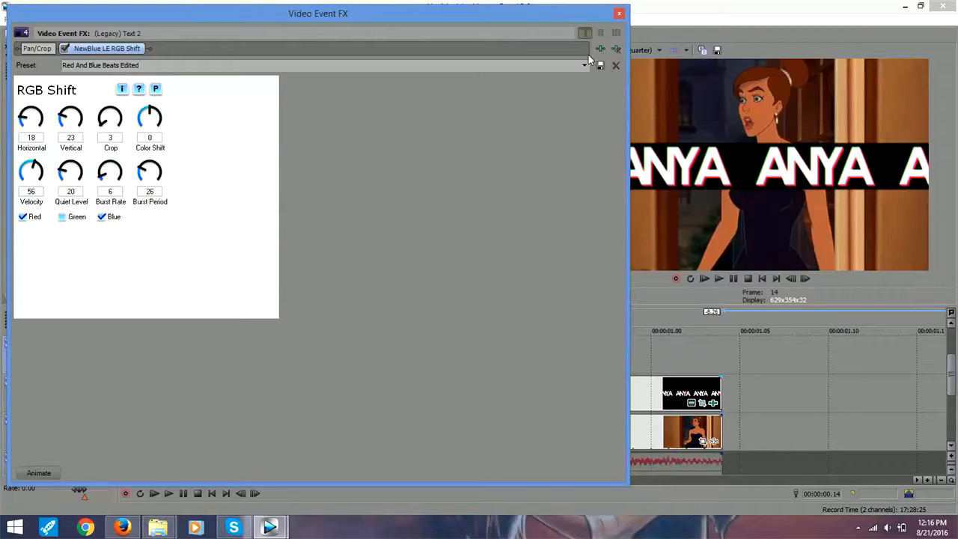
{"action": "left_click", "coordinate": [619, 12]}
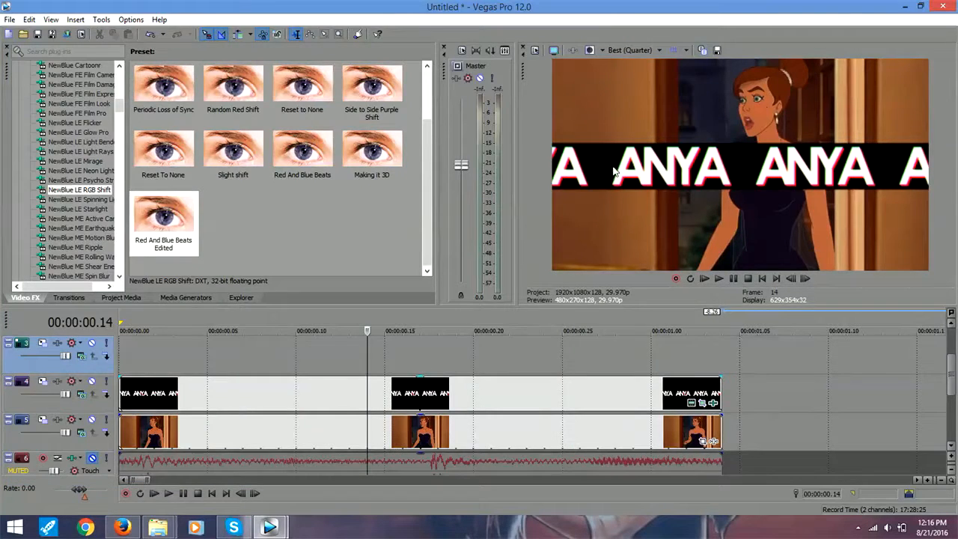
{"action": "left_click", "coordinate": [136, 365]}
{"action": "left_click", "coordinate": [279, 363]}
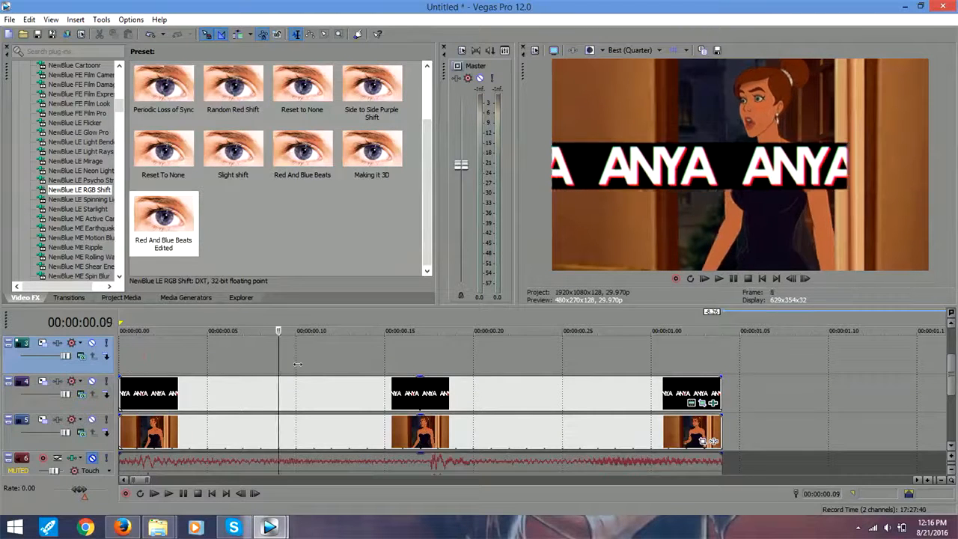
{"action": "key", "text": "space"}
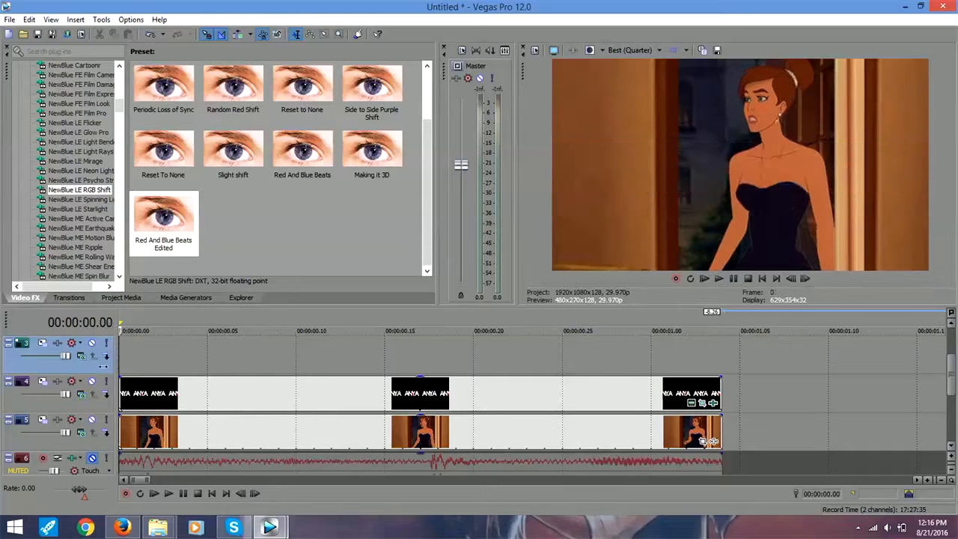
{"action": "key", "text": "space"}
Step: Add the Belle_Cabin clip from the Manips folder to the video track at 00:00:01.10, after the ANYA clip
{"action": "mouse_move", "coordinate": [158, 528]}
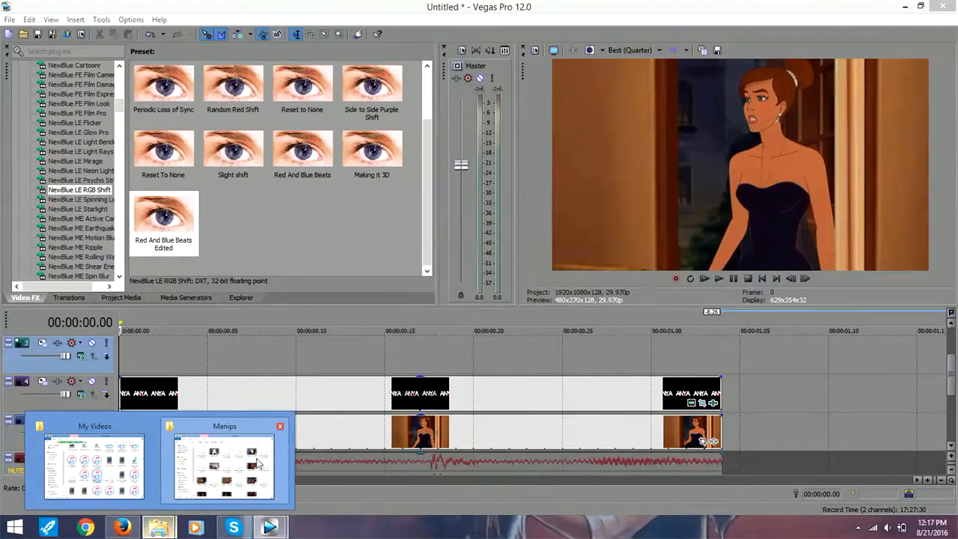
{"action": "left_click", "coordinate": [235, 458]}
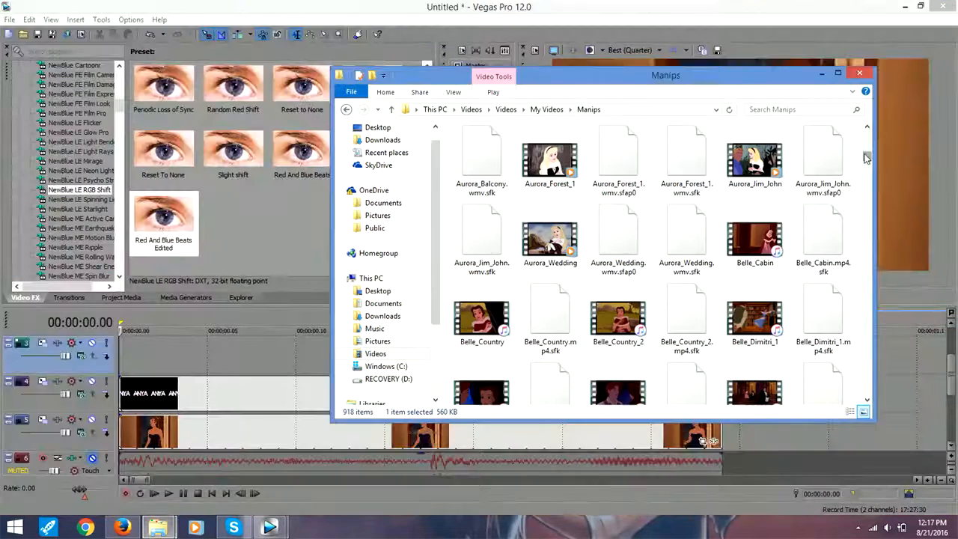
{"action": "left_click_drag", "start_coordinate": [867, 154], "coordinate": [869, 155]}
{"action": "left_click", "coordinate": [758, 180]}
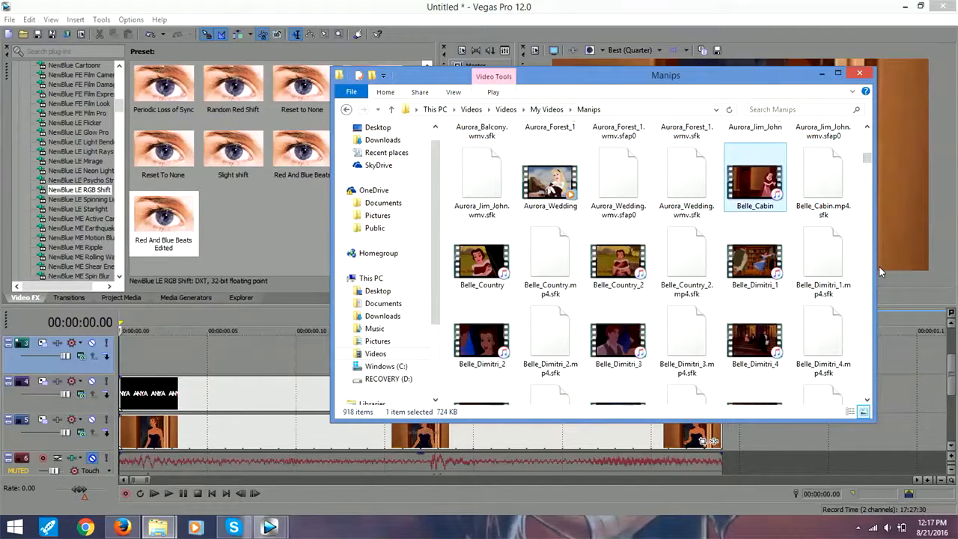
{"action": "left_click_drag", "start_coordinate": [828, 441], "coordinate": [829, 441]}
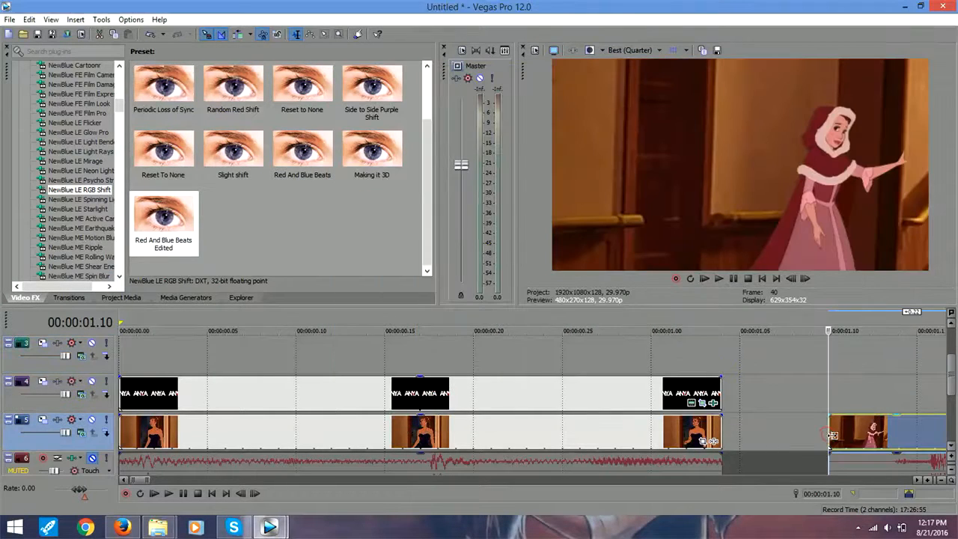
{"action": "left_click_drag", "start_coordinate": [923, 482], "coordinate": [923, 482]}
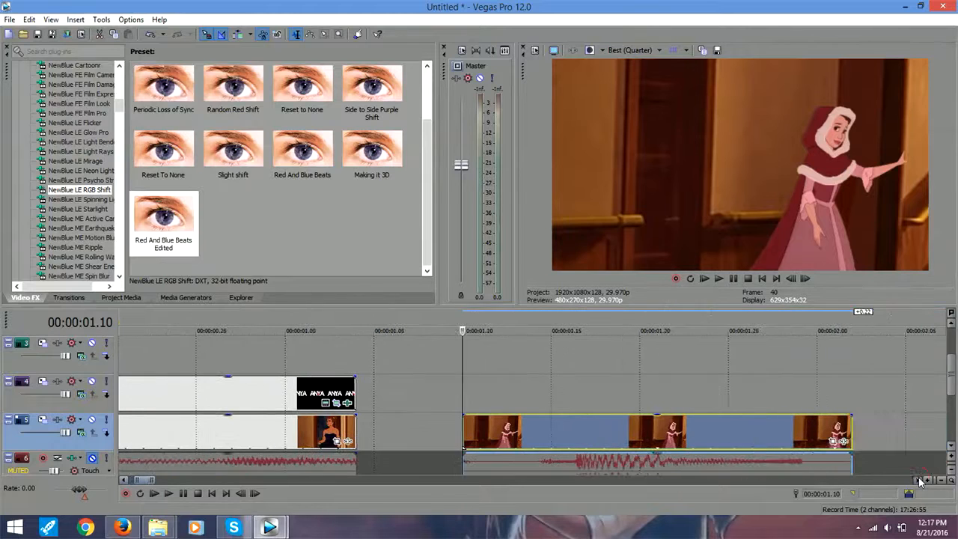
Step: Disable resampling on the Belle_Cabin clip
{"action": "right_click", "coordinate": [663, 439]}
{"action": "mouse_move", "coordinate": [734, 389]}
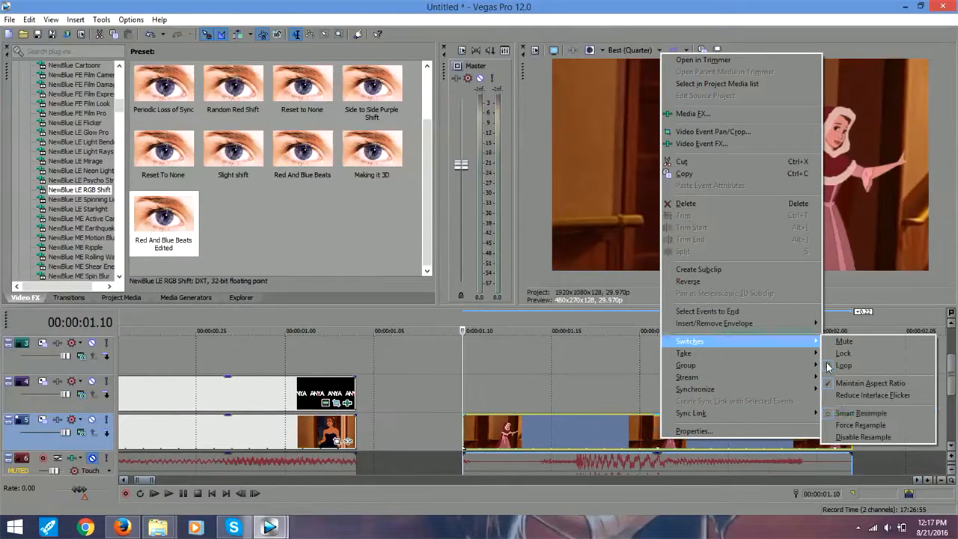
{"action": "left_click", "coordinate": [837, 436]}
{"action": "left_click", "coordinate": [837, 436]}
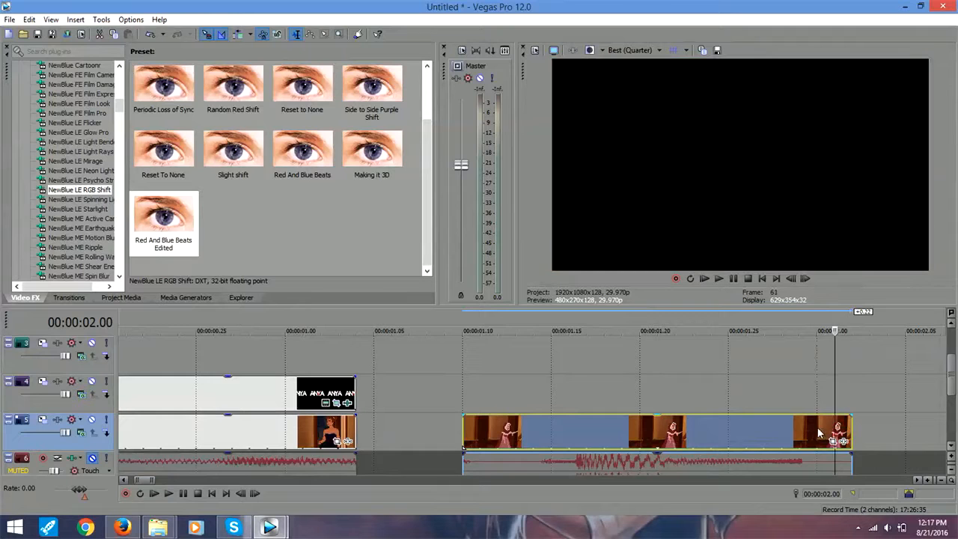
Step: Trim the end of the Belle_Cabin clip at 00:00:01.29
{"action": "left_click_drag", "start_coordinate": [817, 421], "coordinate": [794, 421]}
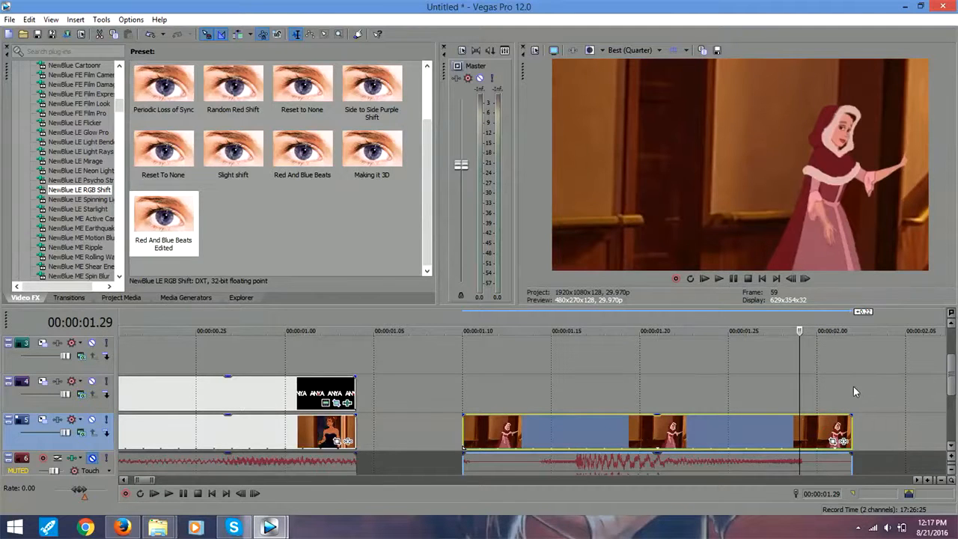
{"action": "left_click", "coordinate": [810, 427]}
{"action": "left_click", "coordinate": [807, 426]}
{"action": "right_click", "coordinate": [807, 424]}
{"action": "left_click", "coordinate": [832, 227]}
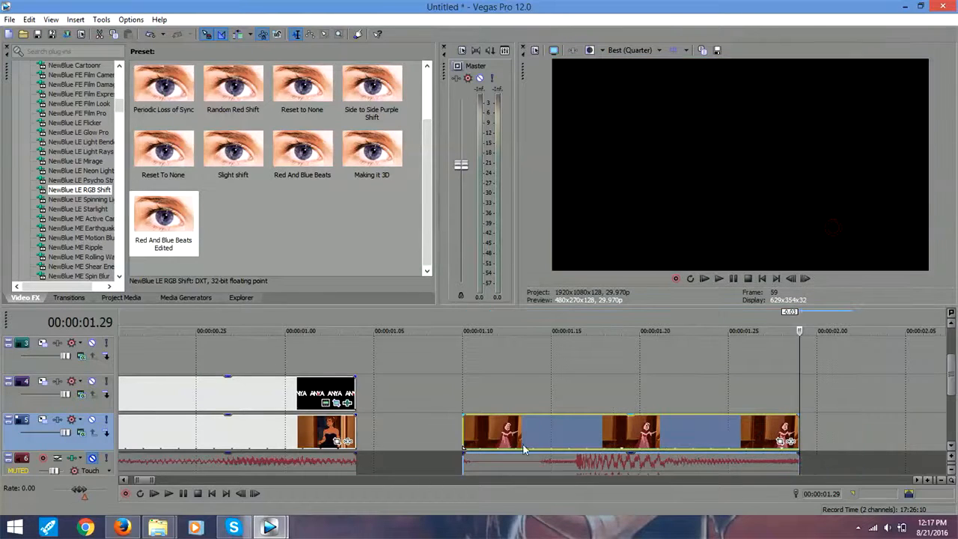
Step: Check the opening frames of the Belle_Cabin clip and show the (Legacy) Text generator presets
{"action": "left_click", "coordinate": [504, 390]}
{"action": "left_click_drag", "start_coordinate": [504, 390], "coordinate": [464, 387]}
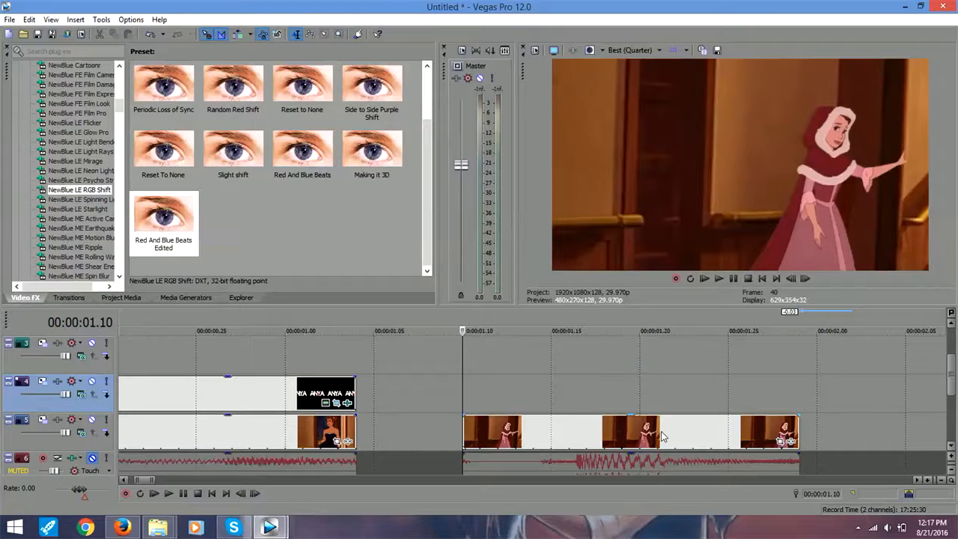
{"action": "left_click", "coordinate": [491, 388]}
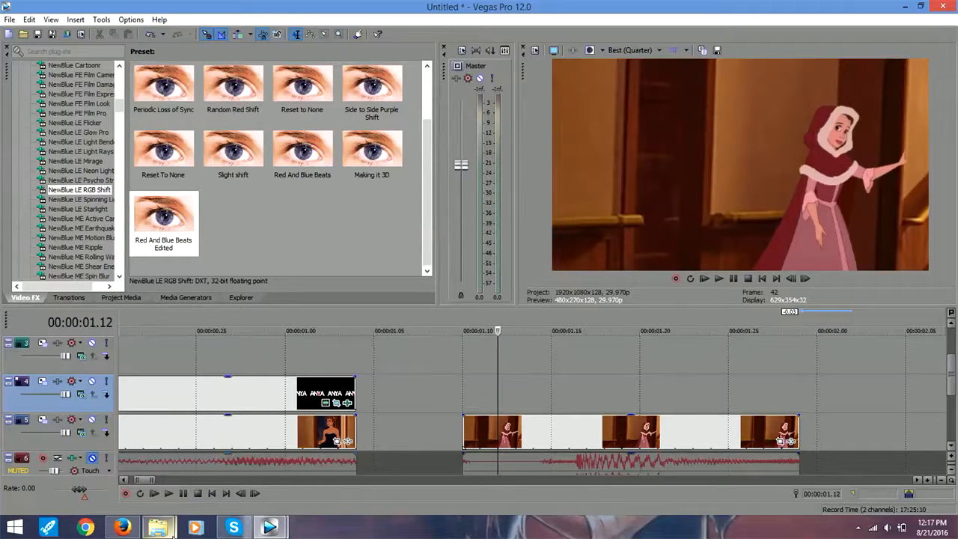
{"action": "left_click", "coordinate": [162, 293]}
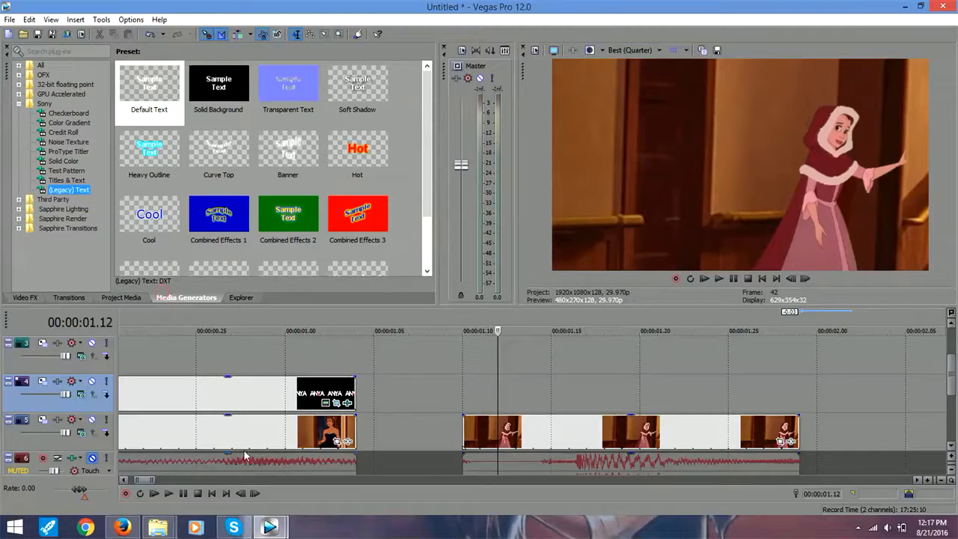
Step: Switch to the example project, scrub to its text around 00:00:05.05, and return to the ANYA project
{"action": "mouse_move", "coordinate": [274, 529]}
{"action": "left_click", "coordinate": [314, 461]}
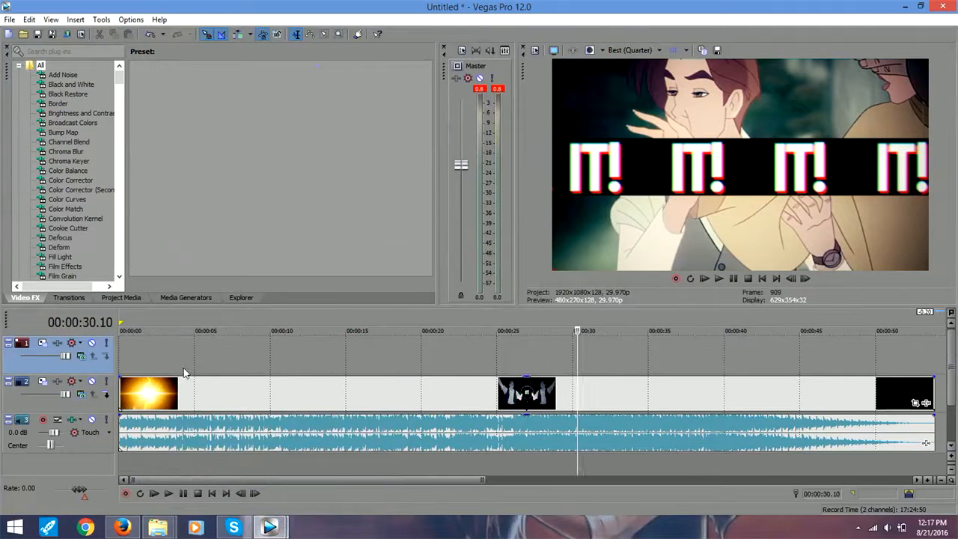
{"action": "mouse_move", "coordinate": [210, 349]}
{"action": "left_mouse_down"}
{"action": "mouse_move", "coordinate": [180, 346]}
{"action": "mouse_move", "coordinate": [197, 344]}
{"action": "left_mouse_up"}
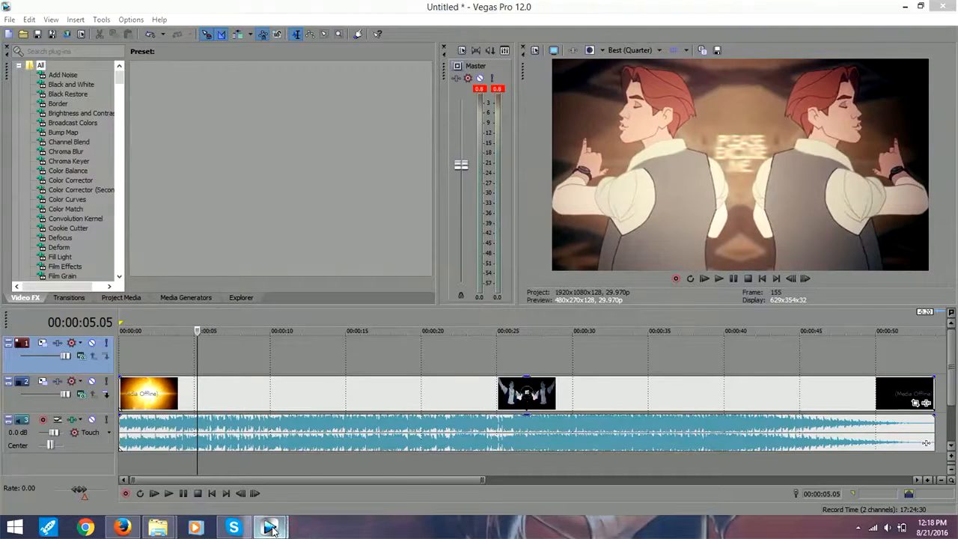
{"action": "mouse_move", "coordinate": [270, 527]}
{"action": "left_click", "coordinate": [340, 464]}
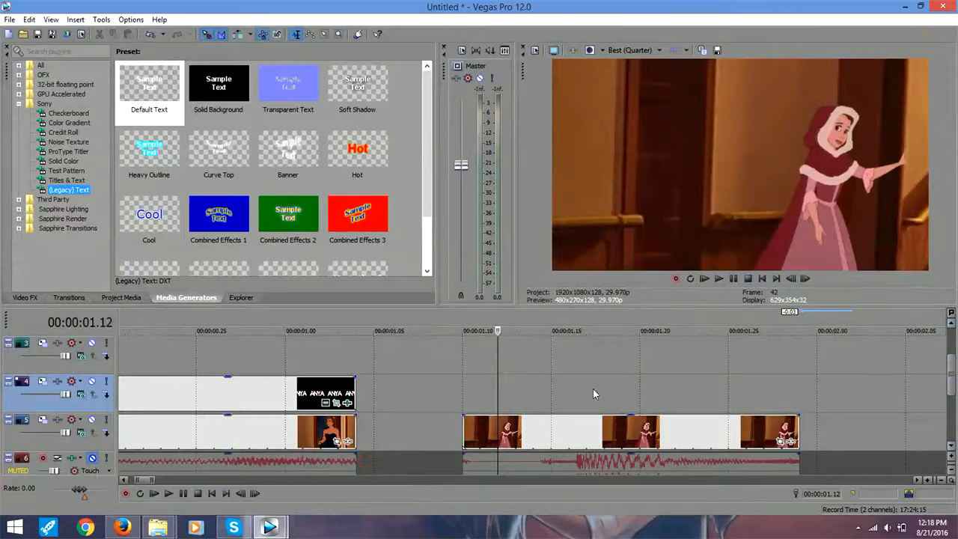
Step: Place a (Legacy) Text event with Default Text above the Belle_Cabin clip at 00:00:01.10 and trim its end to 00:00:01.29
{"action": "left_click", "coordinate": [463, 383]}
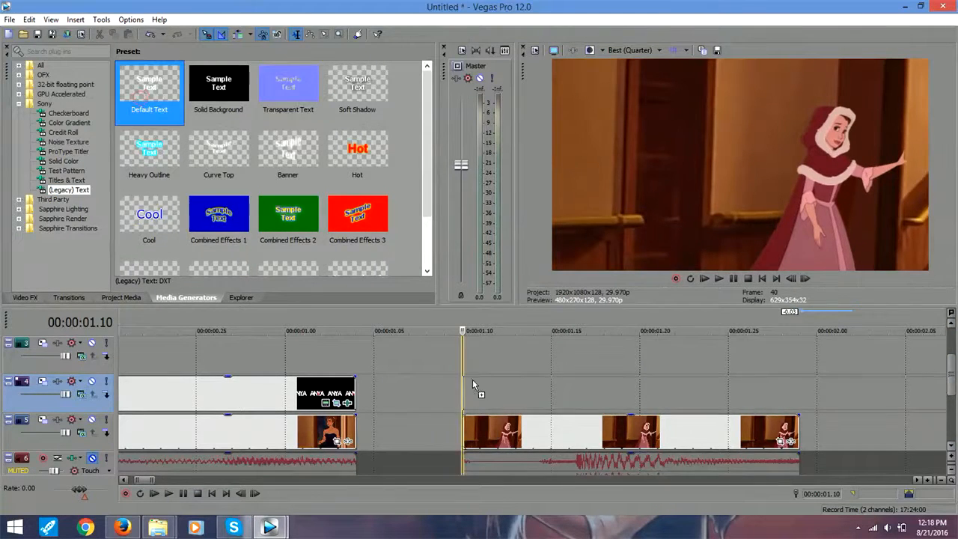
{"action": "left_click_drag", "start_coordinate": [472, 385], "coordinate": [473, 385]}
{"action": "left_click", "coordinate": [796, 396]}
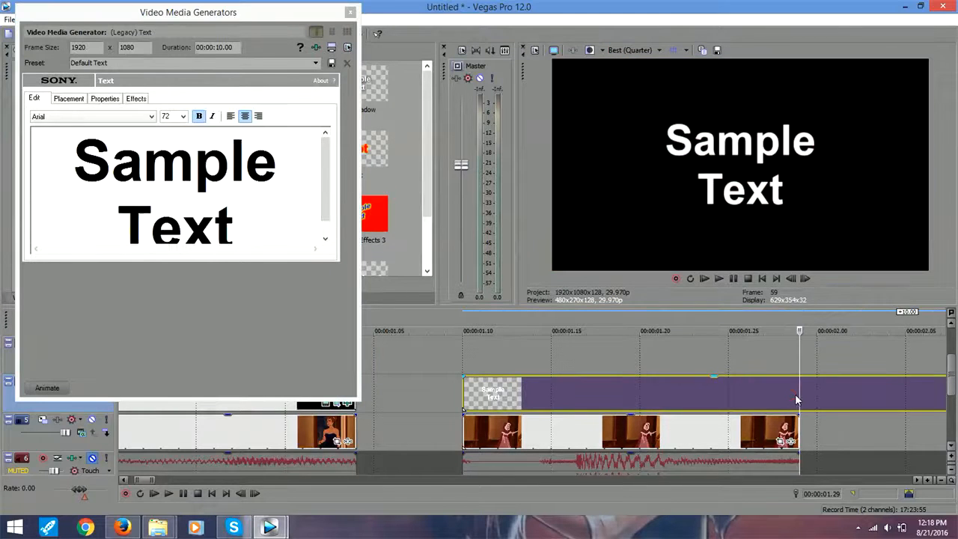
{"action": "right_click", "coordinate": [795, 394]}
{"action": "left_click", "coordinate": [831, 223]}
{"action": "left_click", "coordinate": [480, 397]}
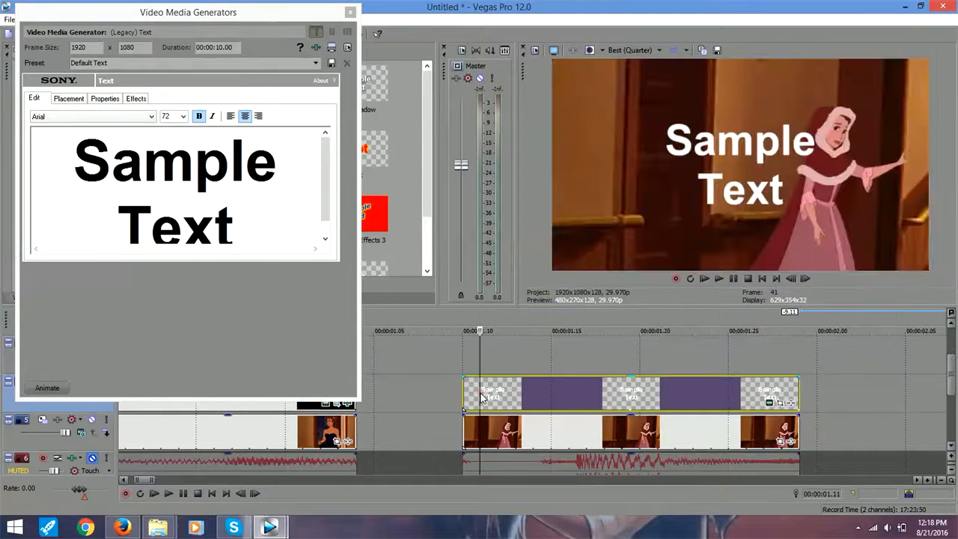
Step: Replace the sample text with BELLE and set its font to Century Gothic
{"action": "left_click", "coordinate": [189, 239]}
{"action": "left_click_drag", "start_coordinate": [253, 235], "coordinate": [68, 116]}
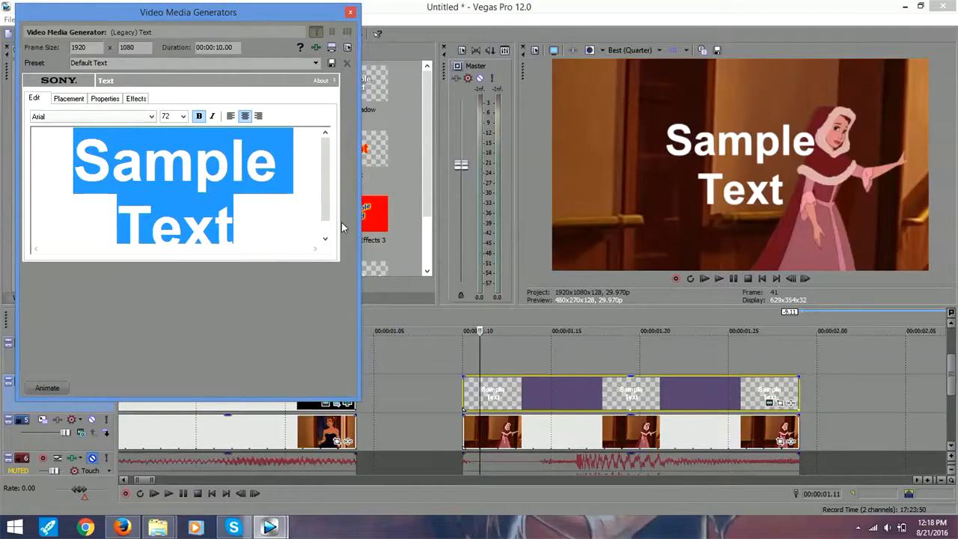
{"action": "type", "text": "BELLE"}
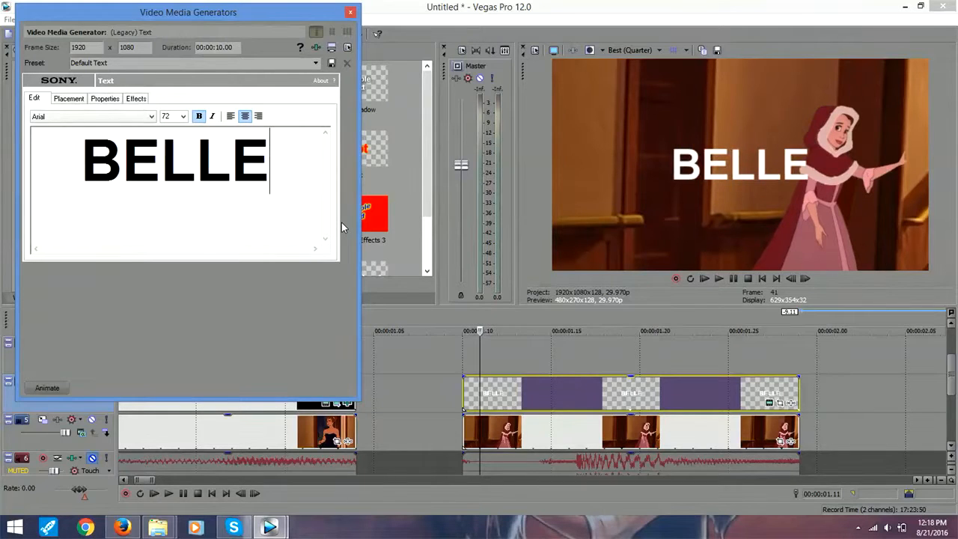
{"action": "left_click", "coordinate": [127, 116]}
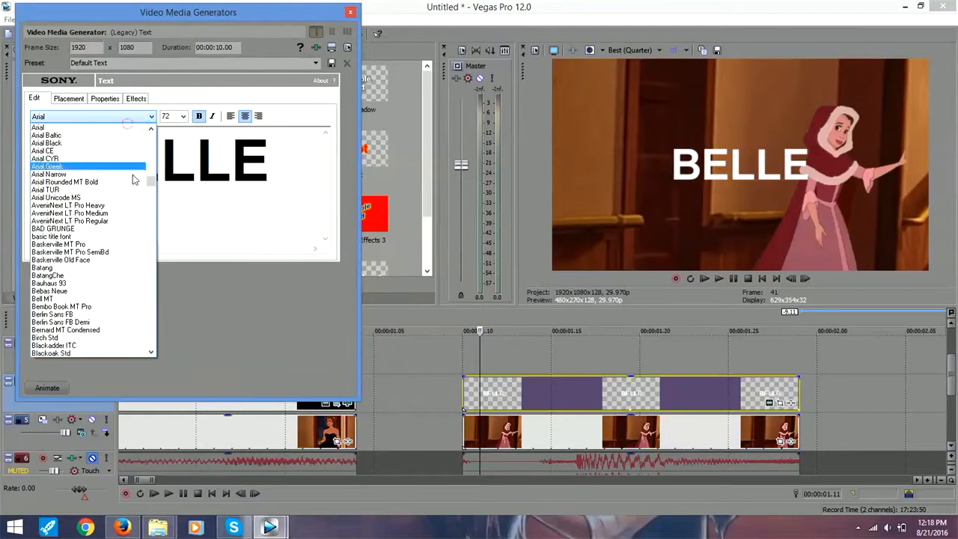
{"action": "left_click_drag", "start_coordinate": [151, 179], "coordinate": [152, 197]}
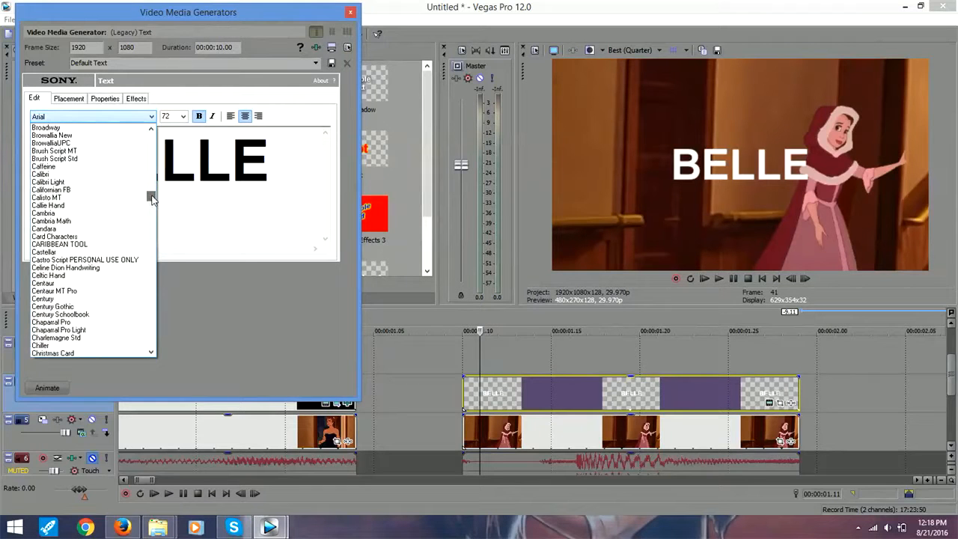
{"action": "left_click", "coordinate": [79, 307]}
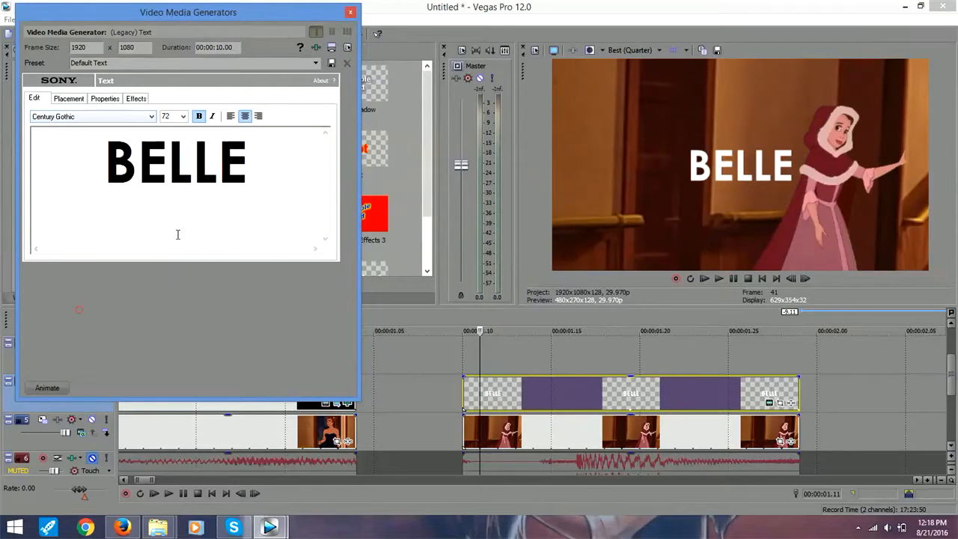
Step: Tighten the BELLE text's tracking to 0.703 and open its outline and shadow settings
{"action": "left_click", "coordinate": [105, 98]}
{"action": "left_click_drag", "start_coordinate": [108, 224], "coordinate": [99, 223]}
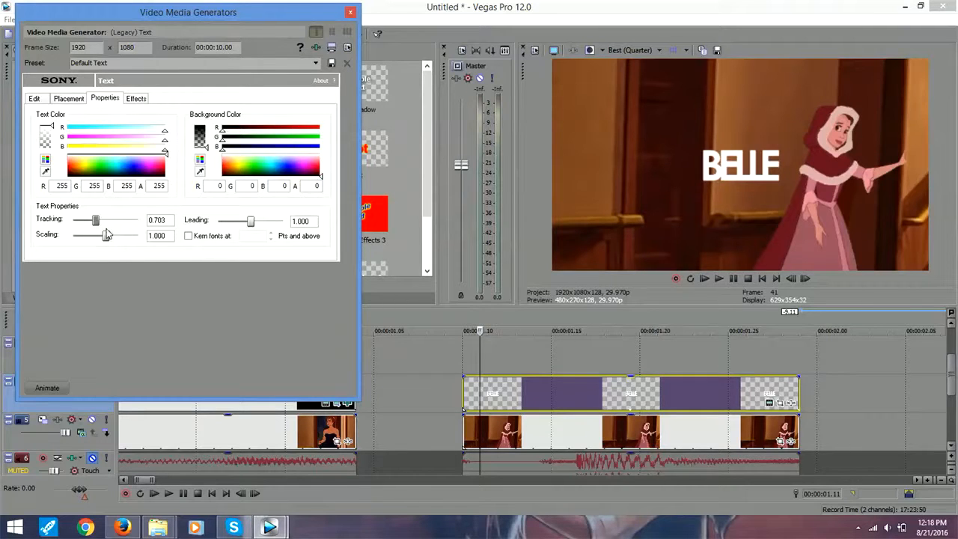
{"action": "left_click", "coordinate": [136, 99]}
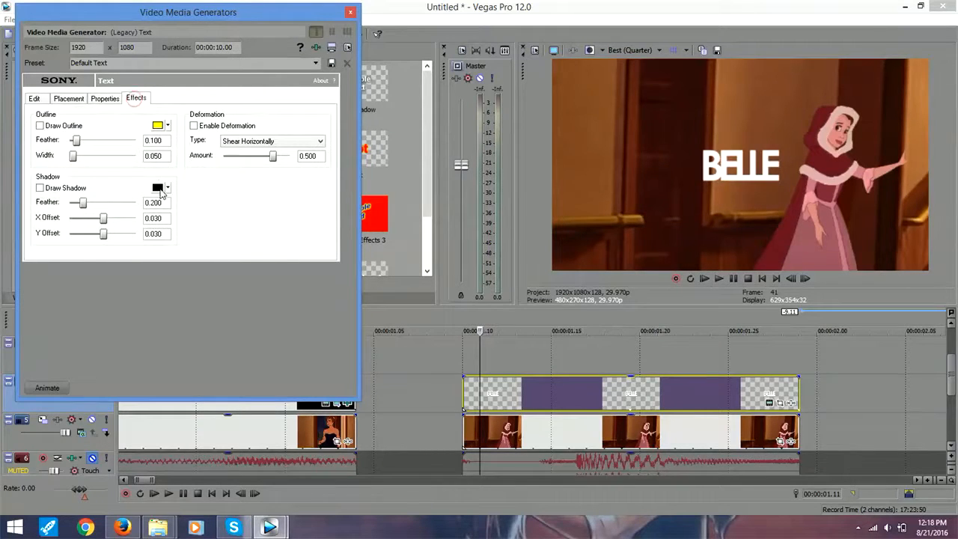
Step: Enable the BELLE text's shadow with feather 0.000 and both X and Y offsets at 0.020
{"action": "left_click", "coordinate": [79, 189]}
{"action": "left_click_drag", "start_coordinate": [82, 202], "coordinate": [68, 202]}
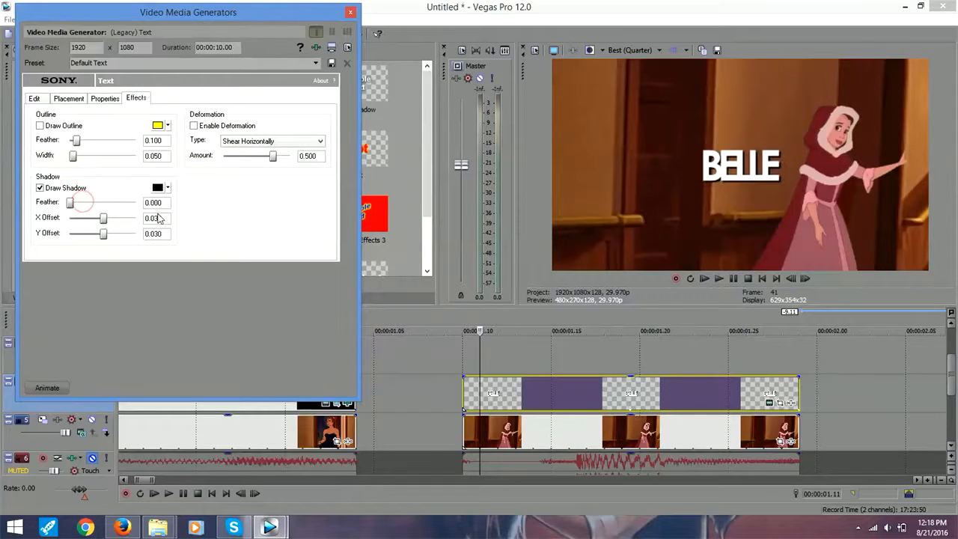
{"action": "type", "text": "2"}
{"action": "left_click_drag", "start_coordinate": [160, 235], "coordinate": [153, 234]}
{"action": "type", "text": "2"}
{"action": "key", "text": "Tab"}
{"action": "left_click", "coordinate": [350, 13]}
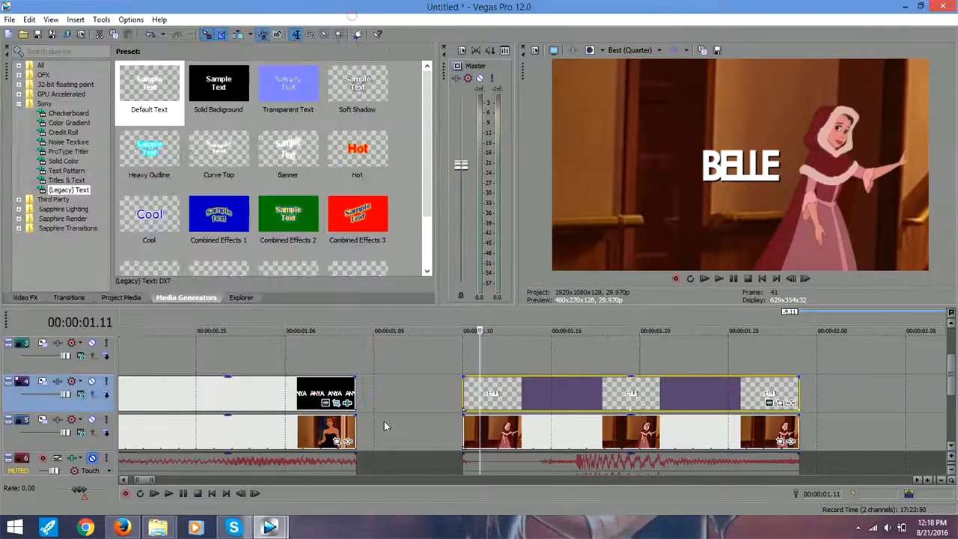
Step: Set the compositing mode of video tracks 4, 3 and 2 to Add
{"action": "left_click", "coordinate": [79, 395]}
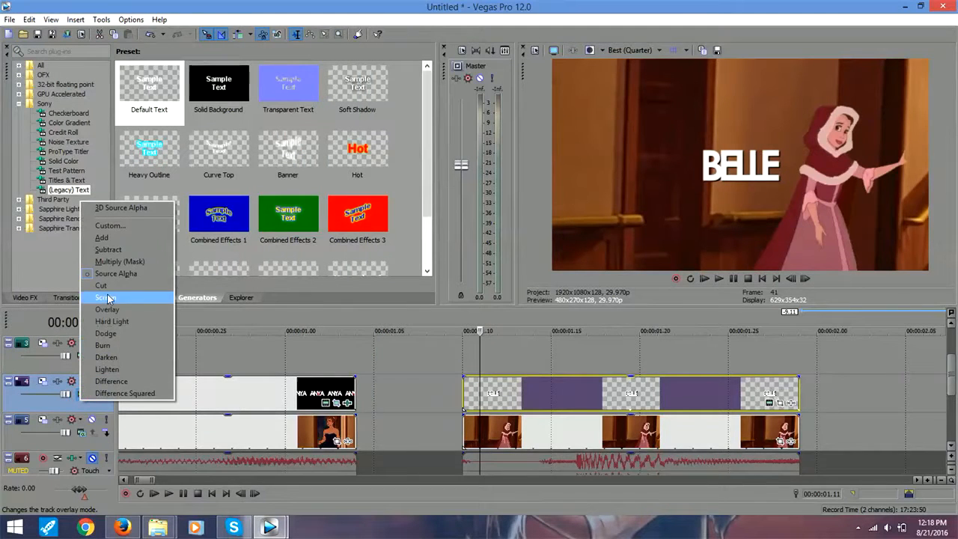
{"action": "left_click", "coordinate": [121, 239]}
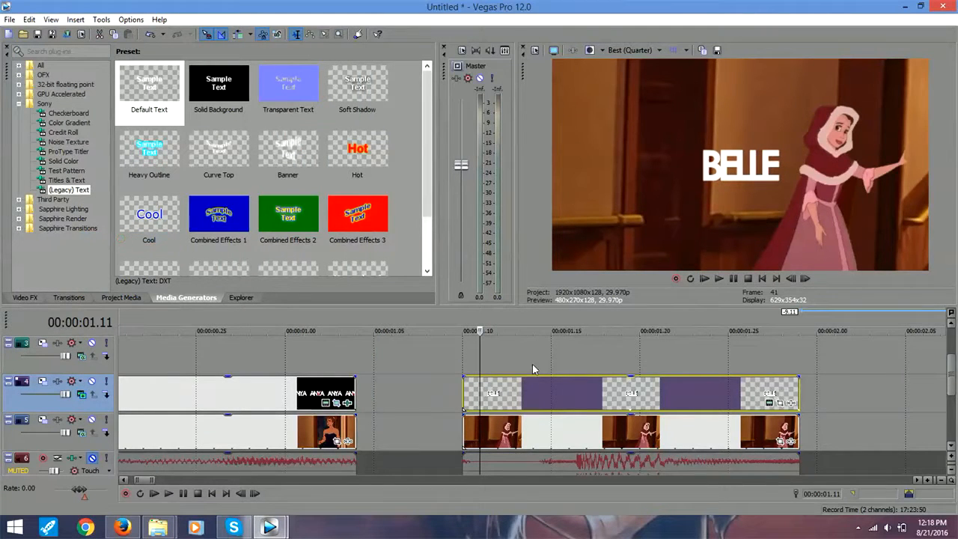
{"action": "left_click", "coordinate": [83, 357]}
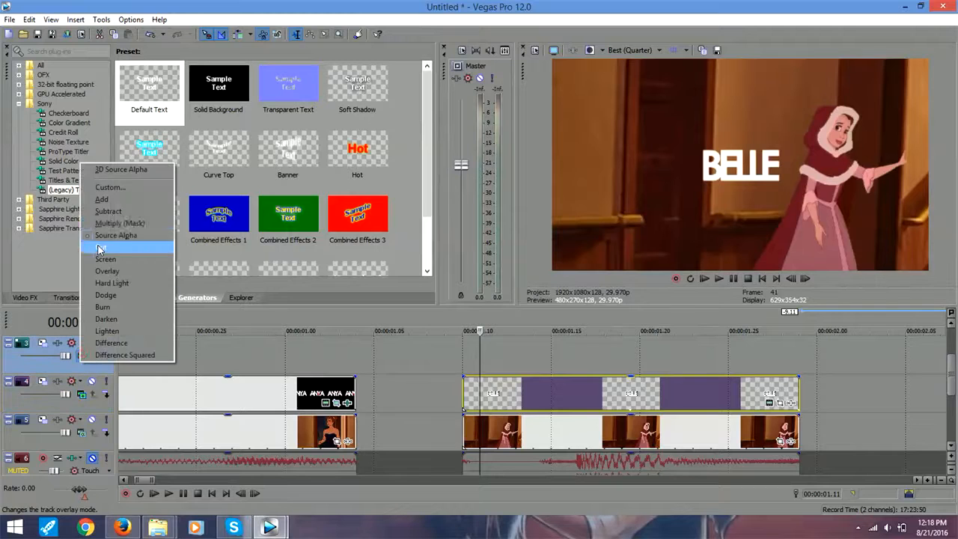
{"action": "left_click", "coordinate": [117, 202]}
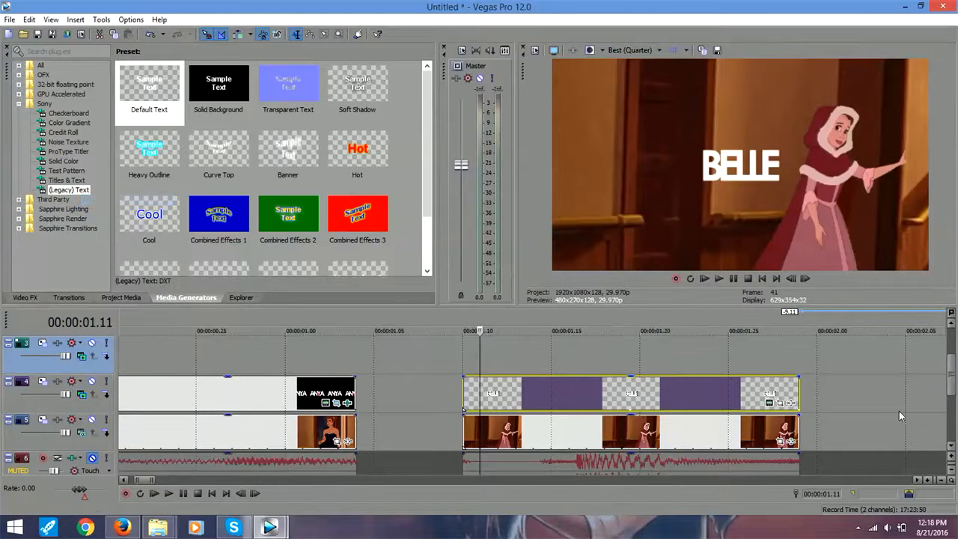
{"action": "left_click_drag", "start_coordinate": [956, 378], "coordinate": [956, 366]}
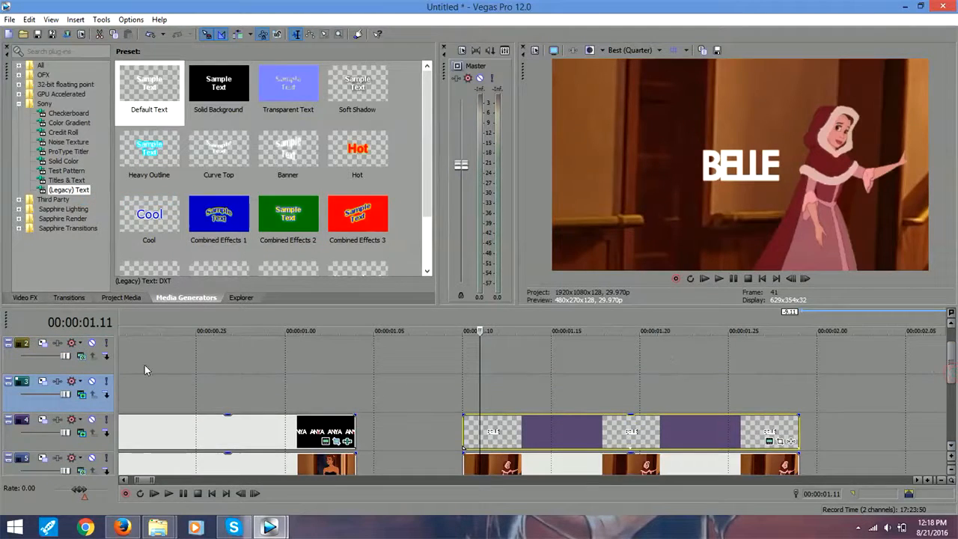
{"action": "left_click", "coordinate": [83, 357]}
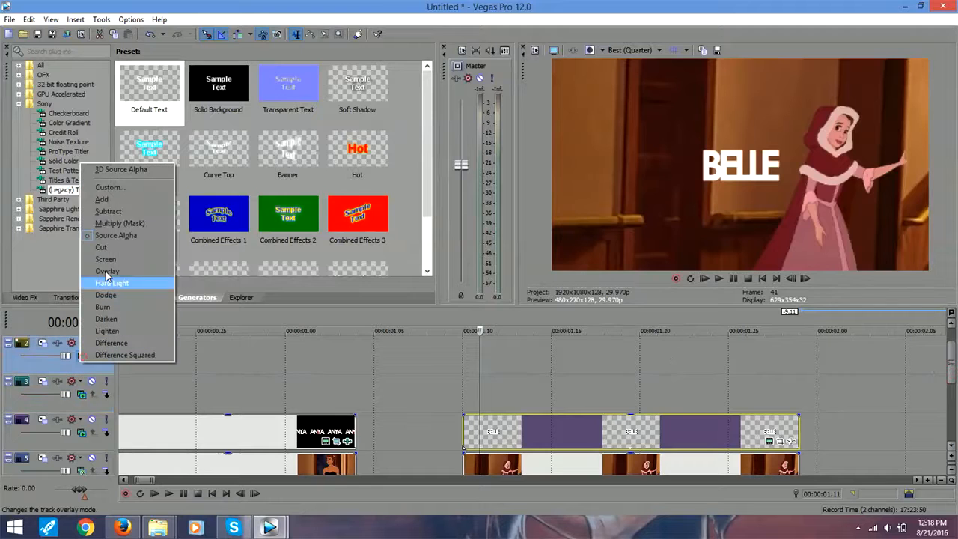
{"action": "left_click", "coordinate": [136, 202]}
Step: Move the cursor to 00:00:01.10 and lower the BELLE text color's alpha to 181
{"action": "left_click", "coordinate": [465, 388]}
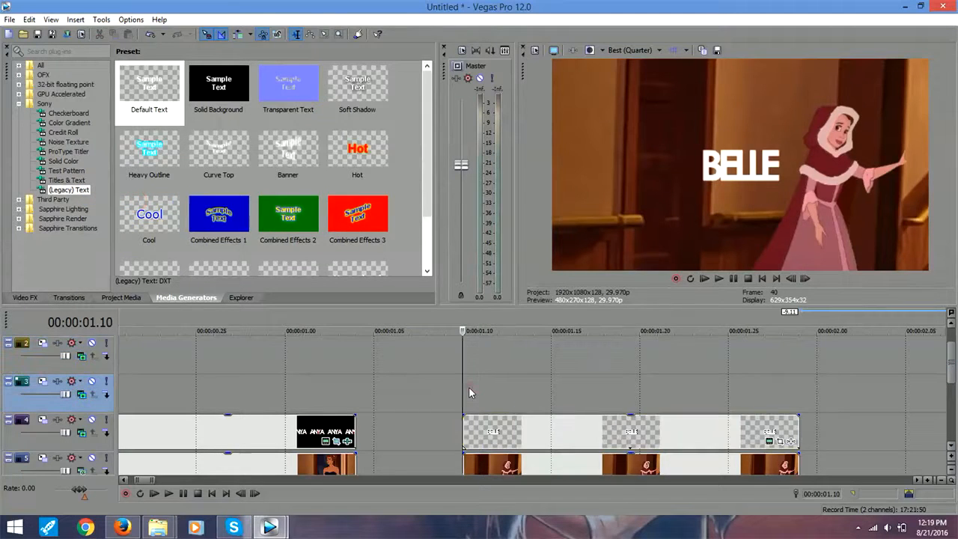
{"action": "left_click", "coordinate": [769, 441]}
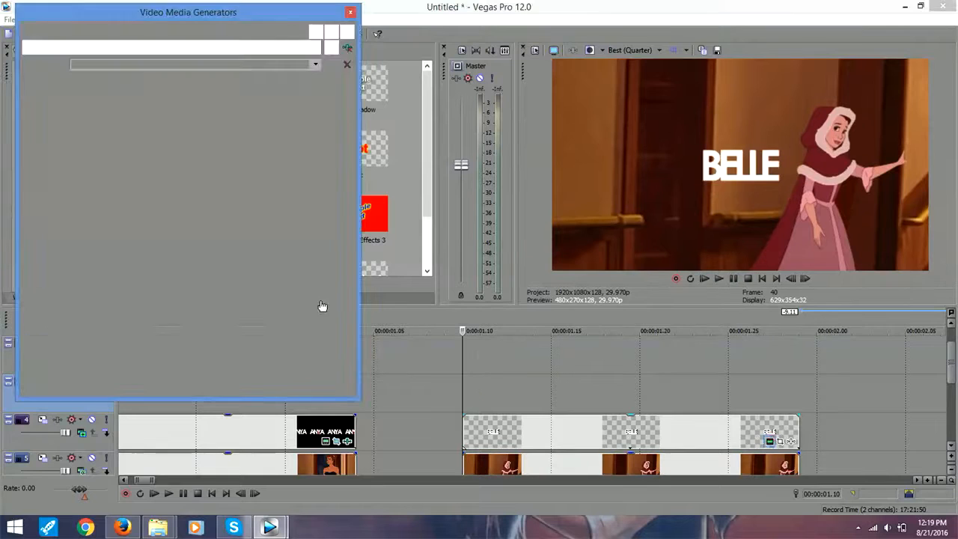
{"action": "left_click", "coordinate": [105, 98]}
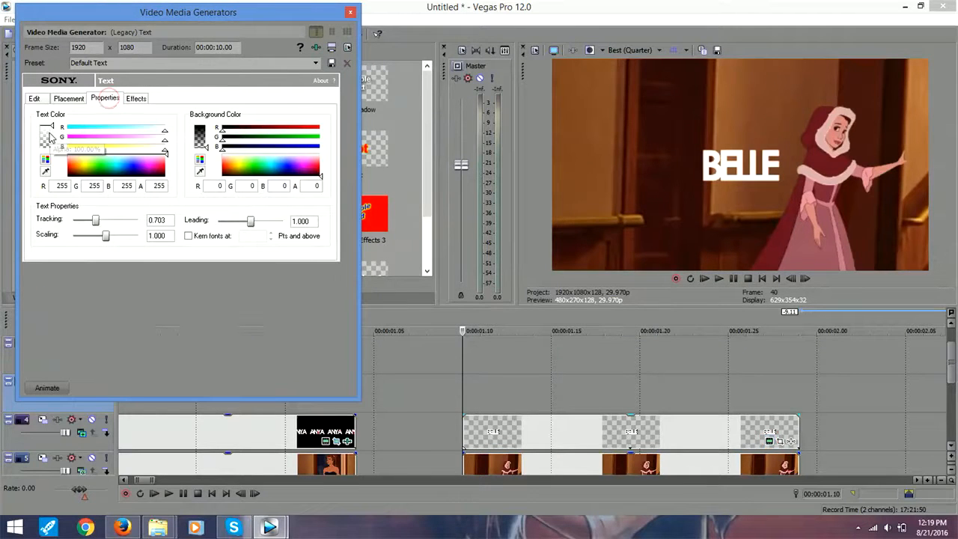
{"action": "left_click_drag", "start_coordinate": [48, 136], "coordinate": [50, 135]}
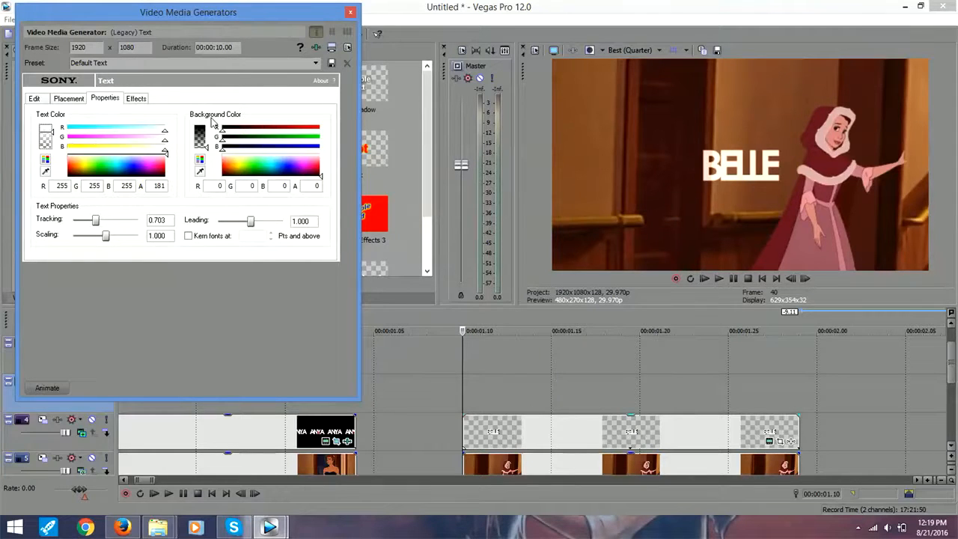
Step: Change the BELLE text's shadow color to red with R 255, G 0 and B 0
{"action": "left_click", "coordinate": [137, 99]}
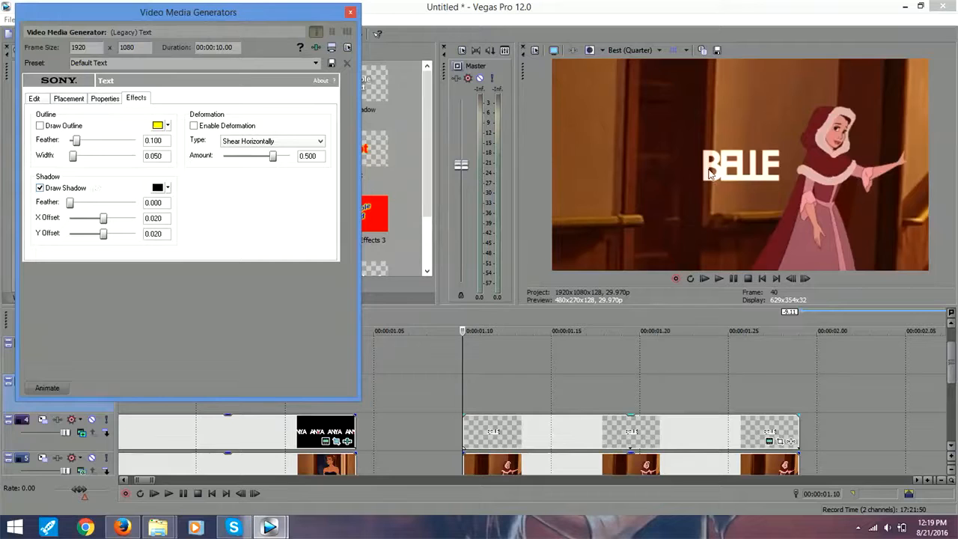
{"action": "left_click", "coordinate": [169, 191]}
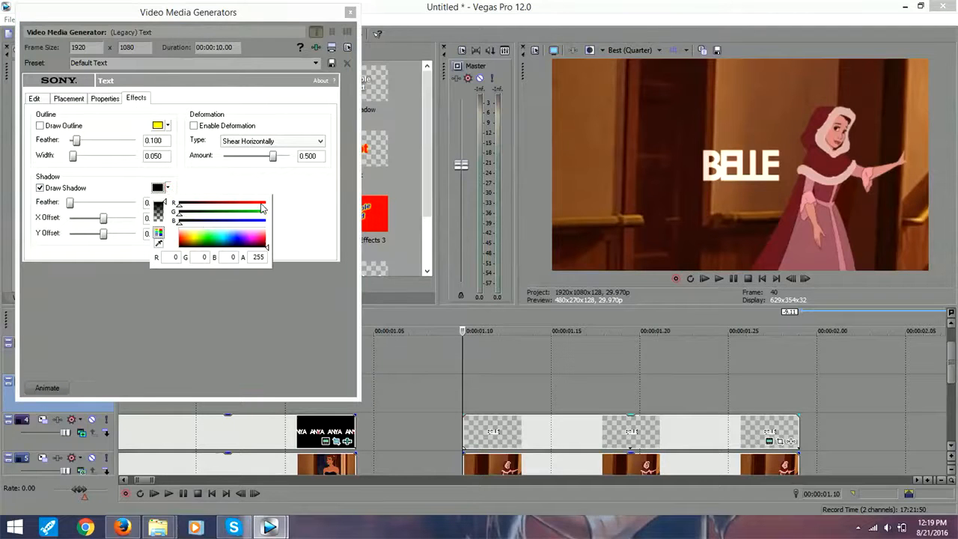
{"action": "left_click", "coordinate": [260, 204]}
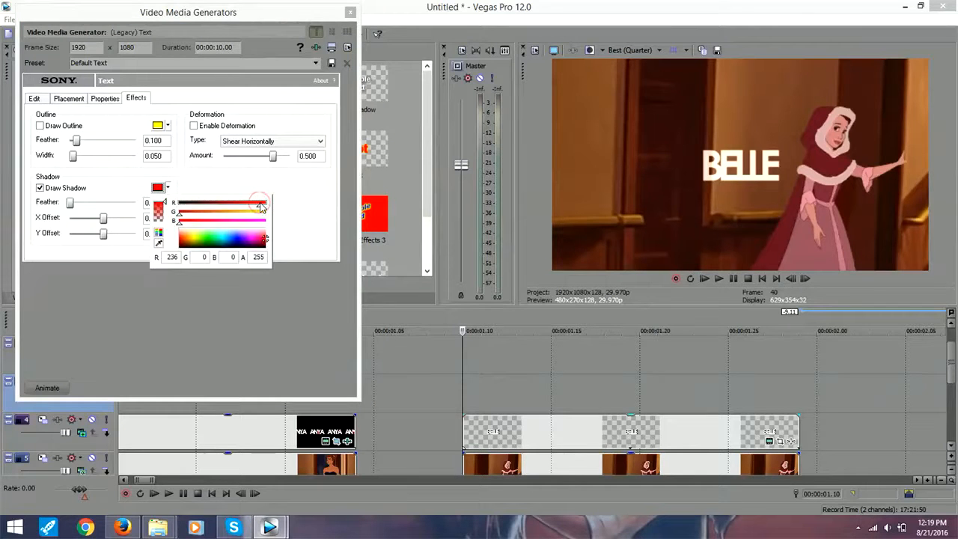
{"action": "left_click", "coordinate": [307, 199]}
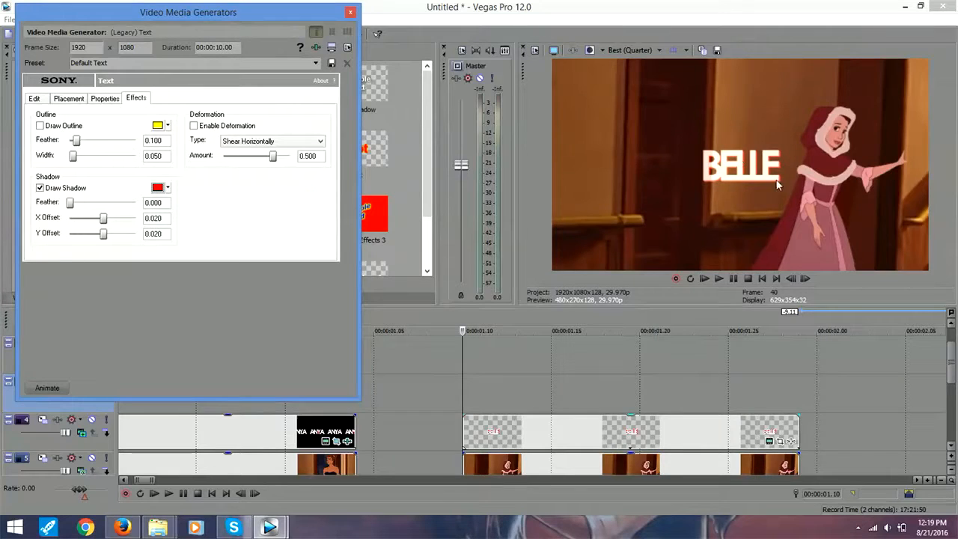
Step: Turn off the BELLE text's shadow and close its generator settings
{"action": "left_click", "coordinate": [169, 188]}
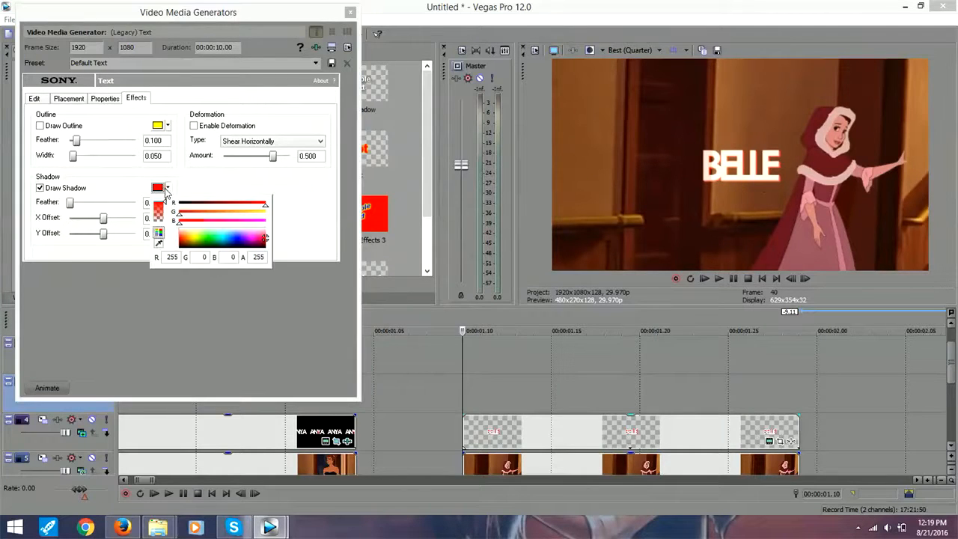
{"action": "left_click", "coordinate": [49, 190]}
{"action": "left_click", "coordinate": [41, 189]}
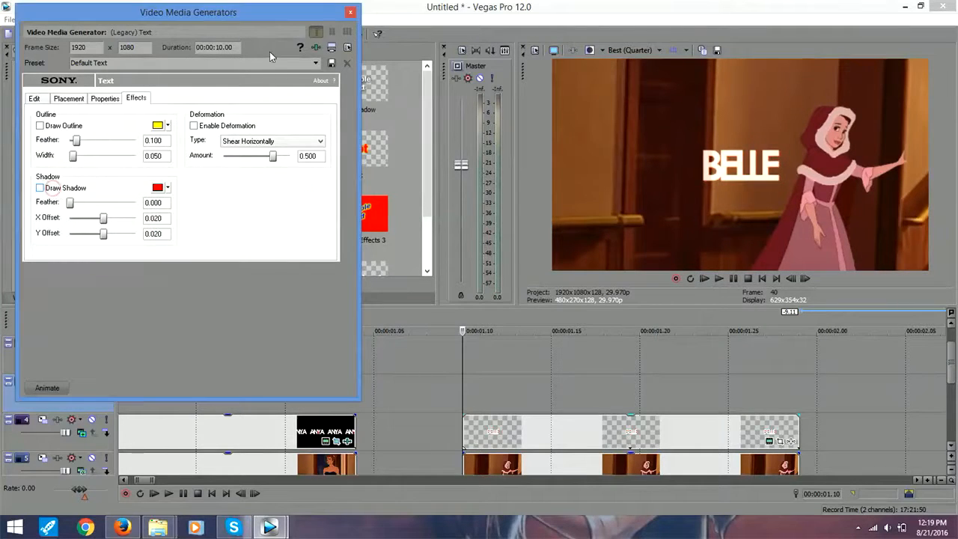
{"action": "left_click", "coordinate": [351, 14]}
Step: Set the BELLE text's font size to 36 and close its generator settings
{"action": "left_click_drag", "start_coordinate": [460, 388], "coordinate": [639, 383]}
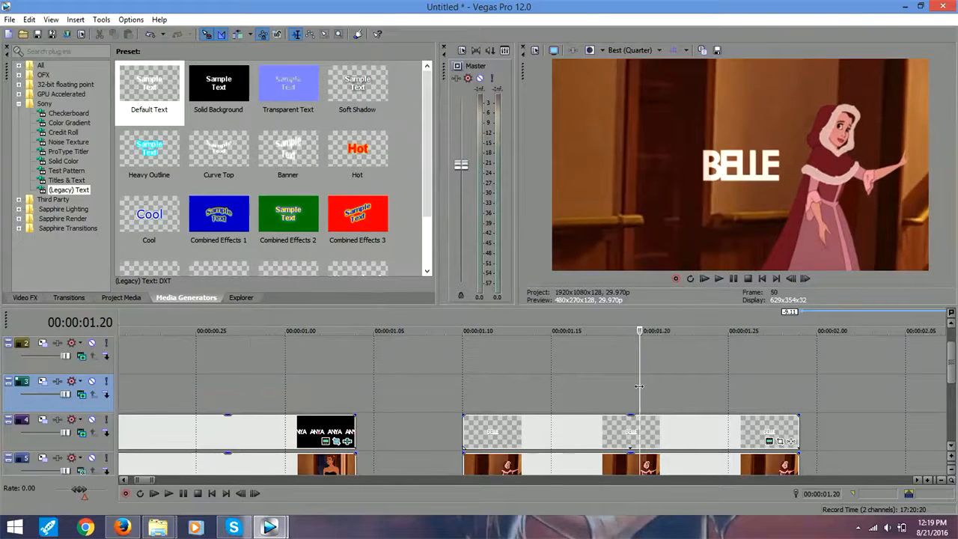
{"action": "left_click", "coordinate": [767, 440]}
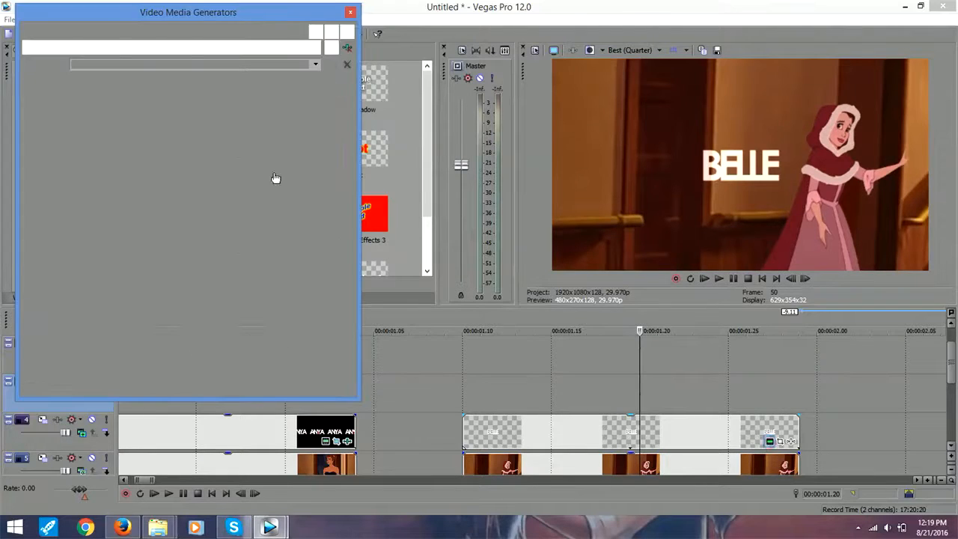
{"action": "left_click", "coordinate": [183, 117]}
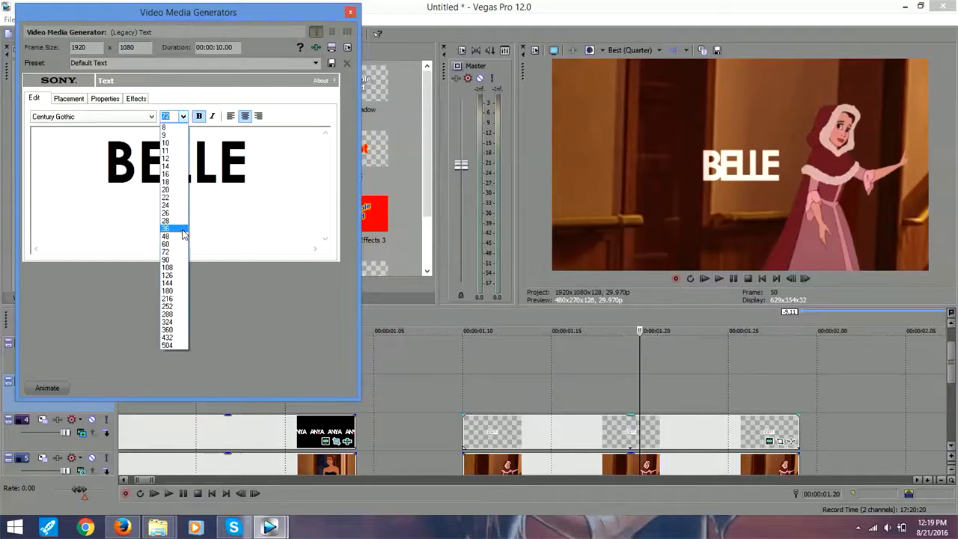
{"action": "left_click", "coordinate": [183, 231]}
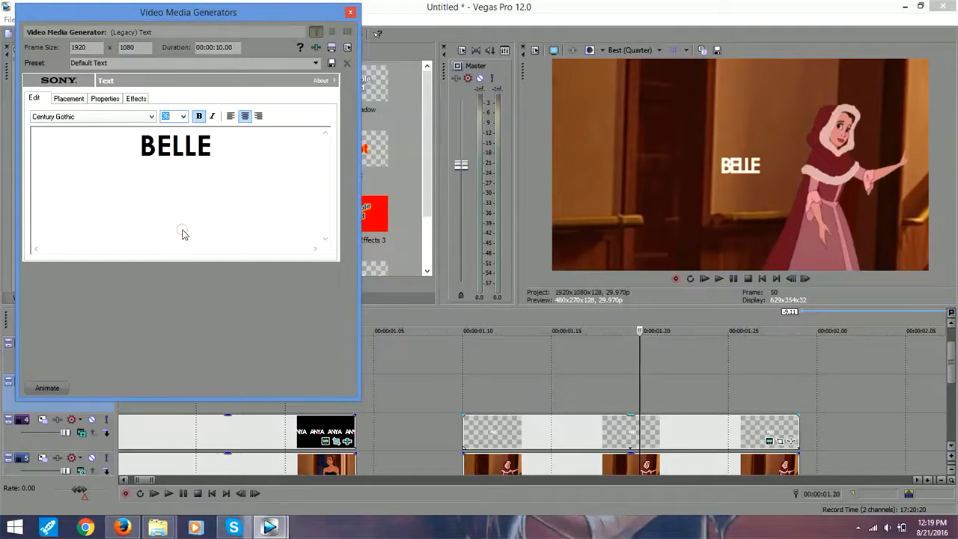
{"action": "left_click", "coordinate": [351, 12]}
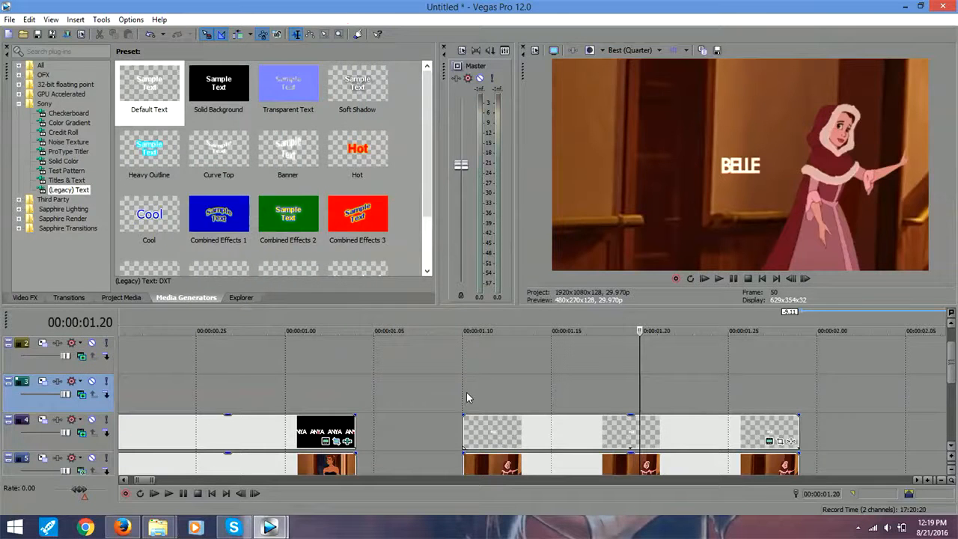
Step: Copy the BELLE text event and paste it onto track 3 at 00:00:01.10 as a new copy of the source media
{"action": "left_click", "coordinate": [664, 437]}
{"action": "right_click", "coordinate": [664, 436]}
{"action": "left_click", "coordinate": [739, 195]}
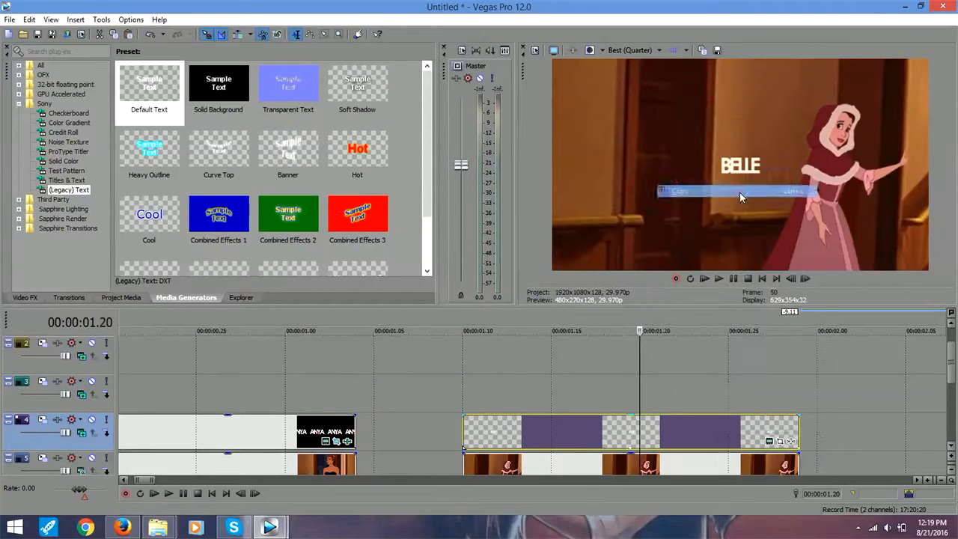
{"action": "left_click", "coordinate": [463, 392]}
{"action": "right_click", "coordinate": [497, 396]}
{"action": "left_click", "coordinate": [552, 202]}
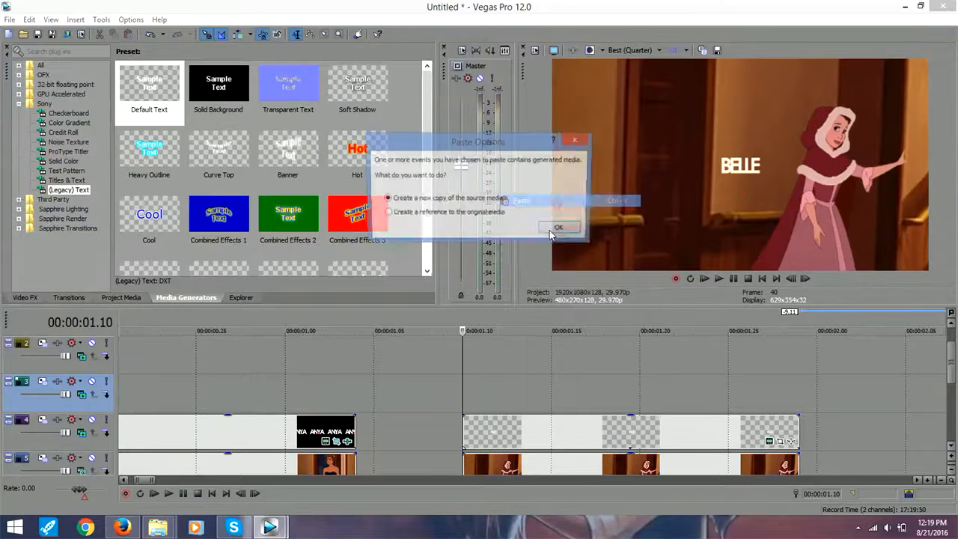
{"action": "left_click", "coordinate": [561, 229]}
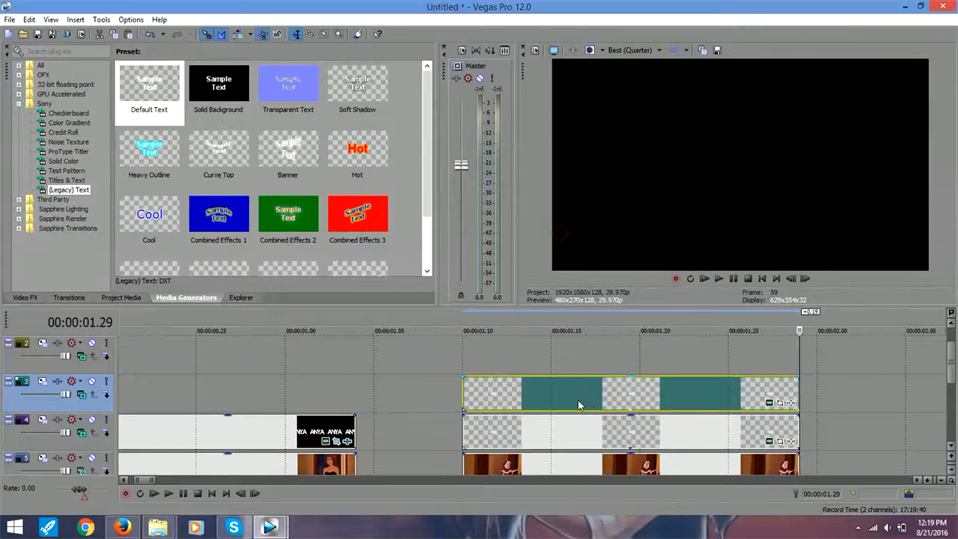
Step: Paste another BELLE text event onto track 2 at 00:00:01.10 as a new copy of the source media
{"action": "left_click", "coordinate": [480, 360]}
{"action": "right_click", "coordinate": [480, 359]}
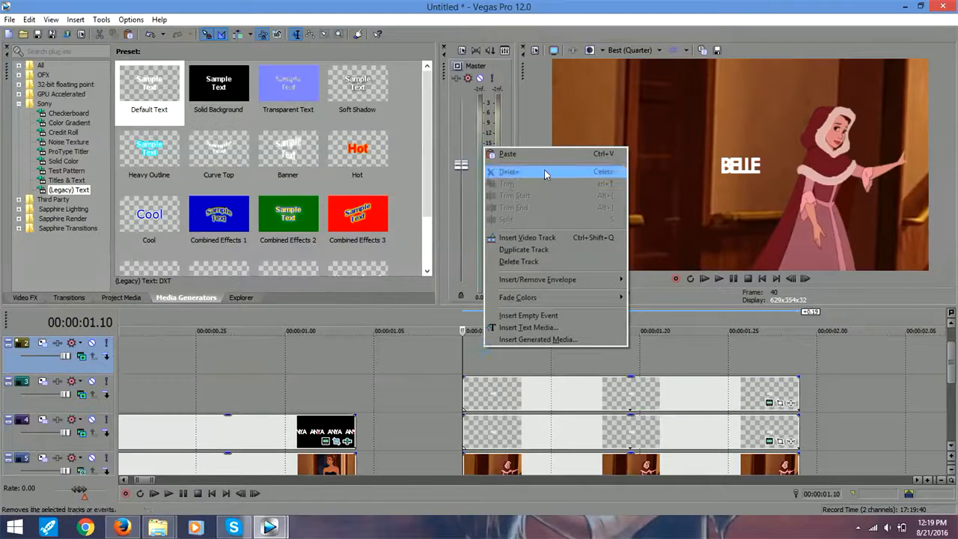
{"action": "left_click", "coordinate": [541, 164]}
{"action": "left_click", "coordinate": [581, 229]}
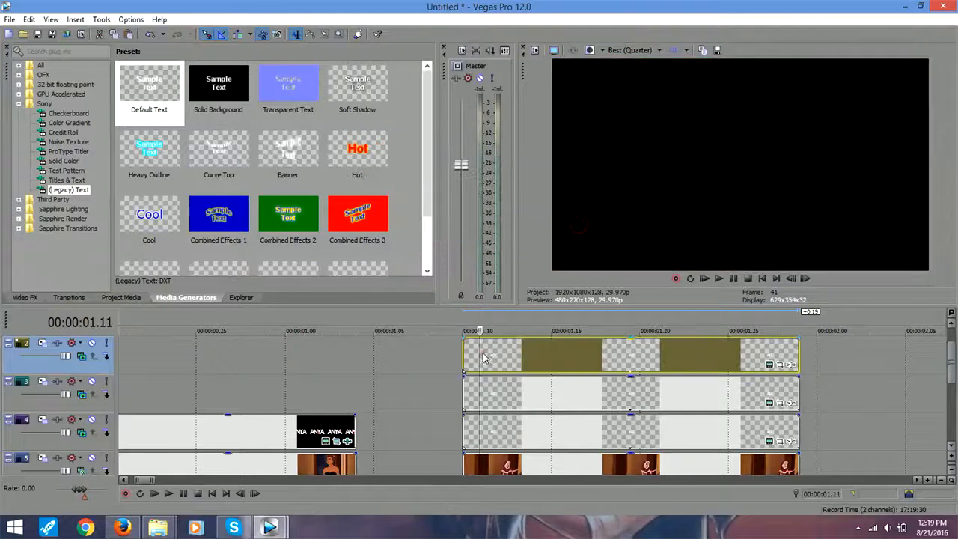
Step: Replace the text of the copy on track 2 with GREAT
{"action": "left_click", "coordinate": [771, 367]}
{"action": "left_click_drag", "start_coordinate": [230, 164], "coordinate": [140, 150]}
{"action": "type", "text": "IS"}
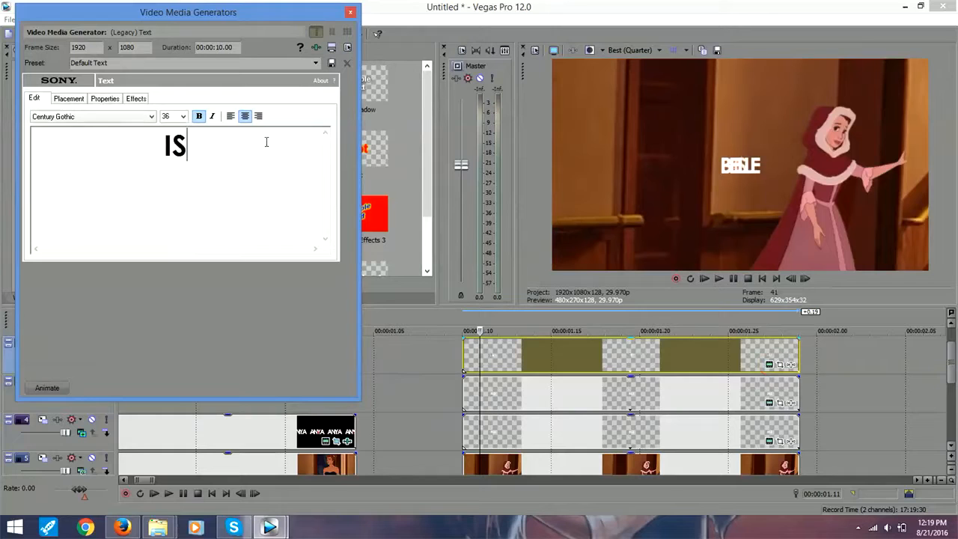
{"action": "key", "text": "BackSpace"}
{"action": "key", "text": "BackSpace"}
{"action": "type", "text": "GREAT."}
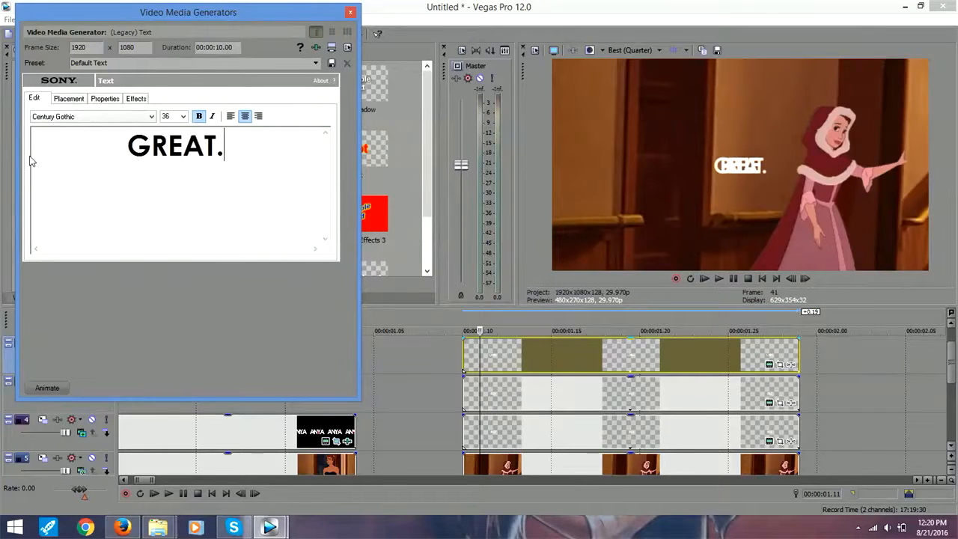
{"action": "left_click", "coordinate": [350, 12]}
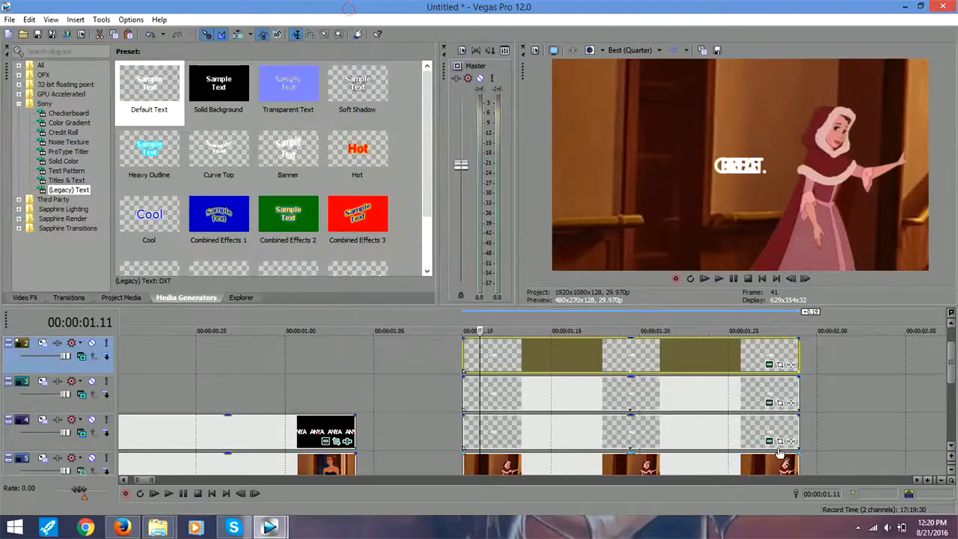
Step: Replace the text of the copy on track 3 with IS
{"action": "left_click", "coordinate": [770, 402]}
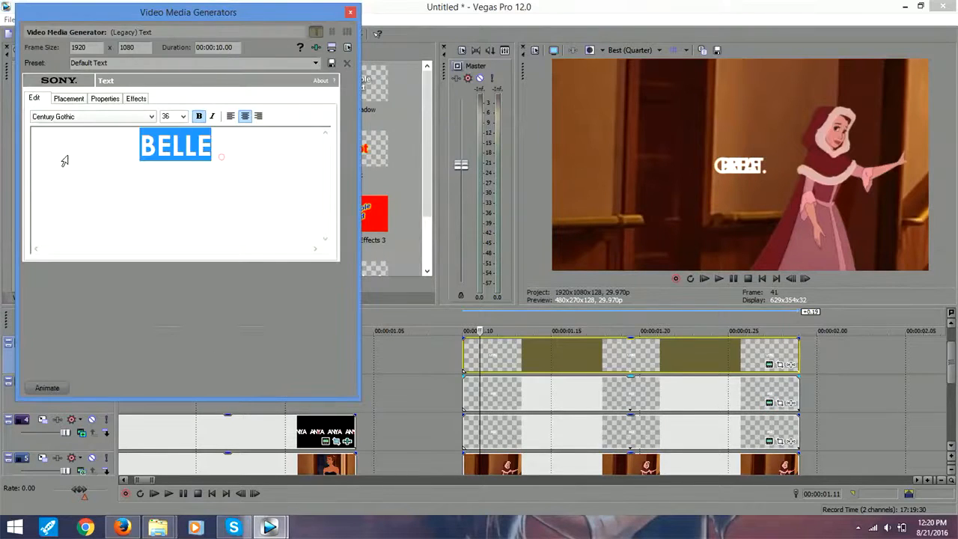
{"action": "type", "text": "IS"}
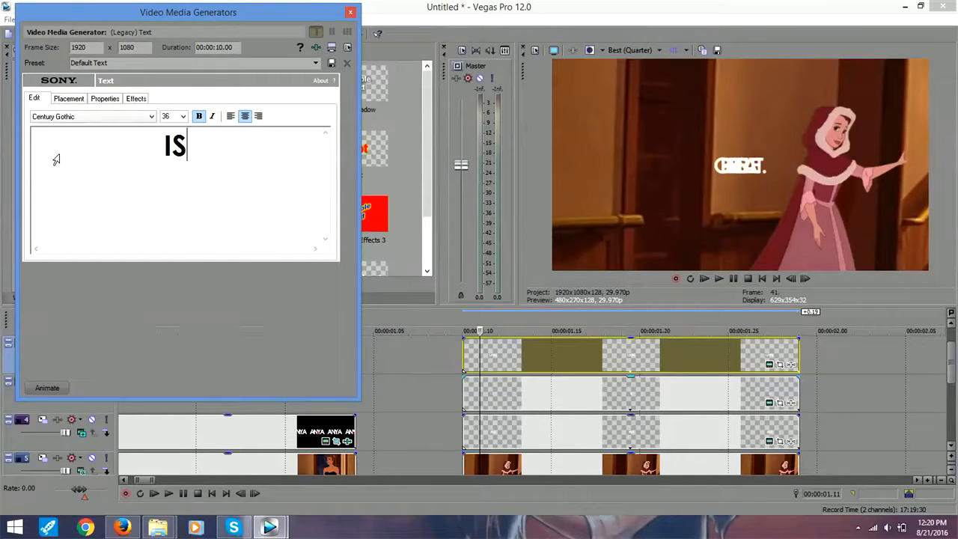
{"action": "left_click", "coordinate": [349, 12]}
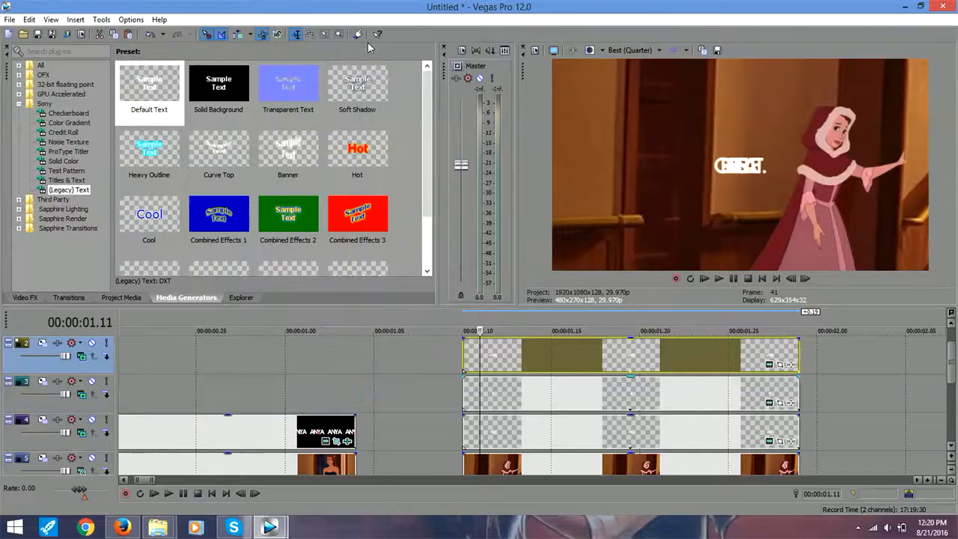
Step: Move the BELLE text on track 4 upward in its placement settings to X 0.000, Y -0.150
{"action": "left_click", "coordinate": [770, 441]}
{"action": "left_click", "coordinate": [82, 99]}
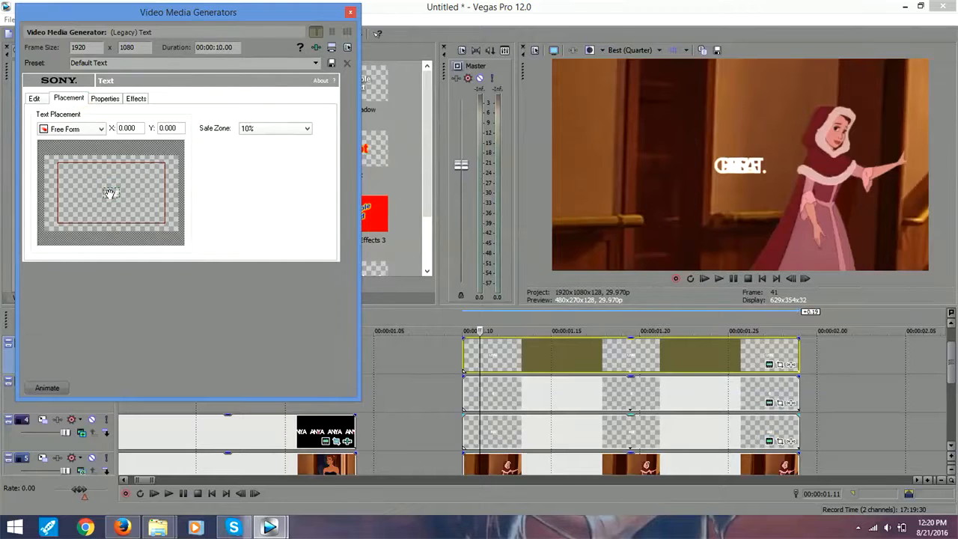
{"action": "left_click_drag", "start_coordinate": [110, 194], "coordinate": [111, 190]}
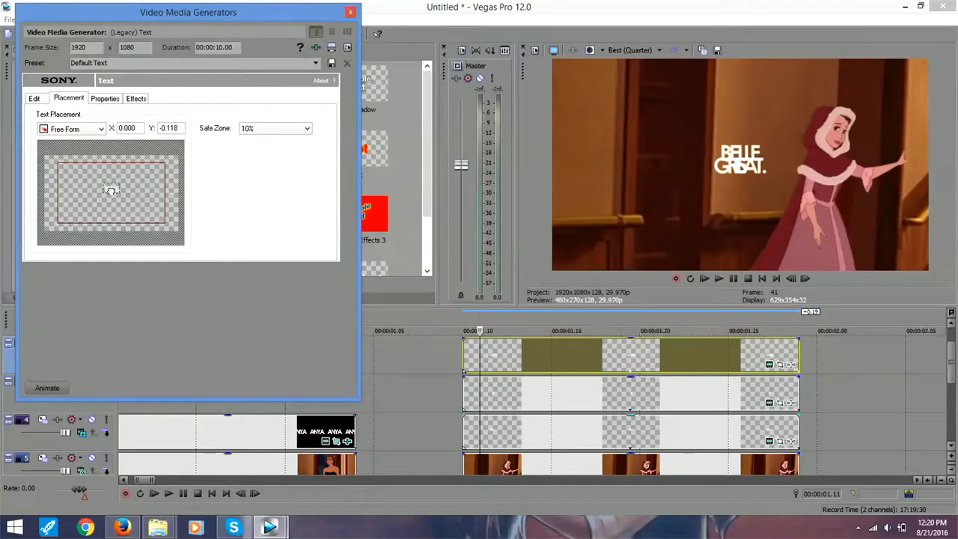
{"action": "left_click_drag", "start_coordinate": [111, 189], "coordinate": [110, 185]}
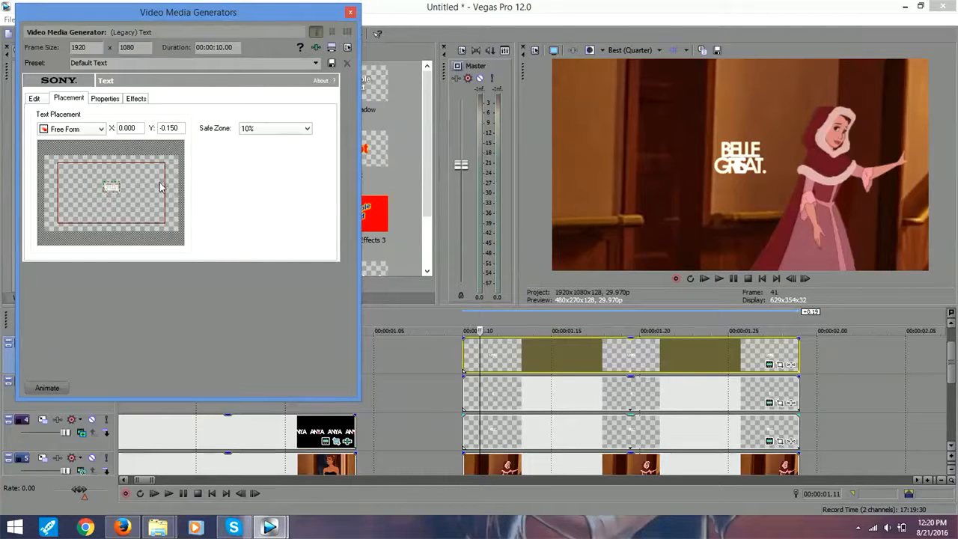
{"action": "left_click", "coordinate": [349, 12]}
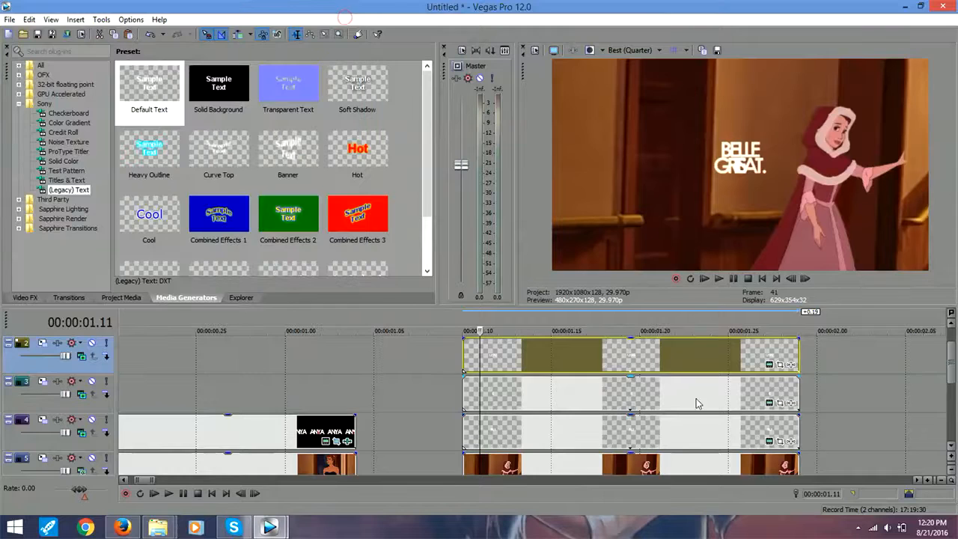
Step: Move the GREAT. text on track 2 downward in its placement settings to X 0.000, Y 0.166
{"action": "left_click", "coordinate": [770, 365]}
{"action": "left_click", "coordinate": [69, 98]}
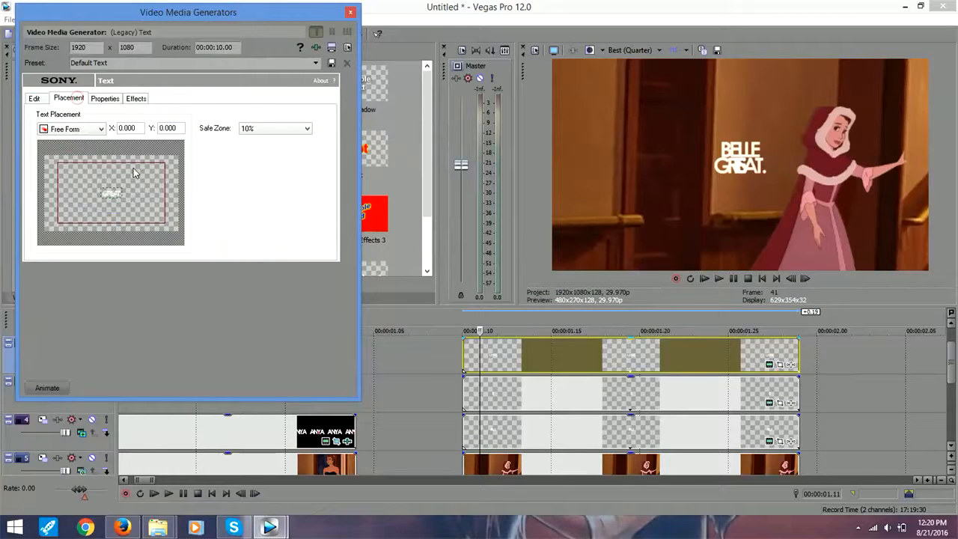
{"action": "left_click_drag", "start_coordinate": [111, 194], "coordinate": [112, 200]}
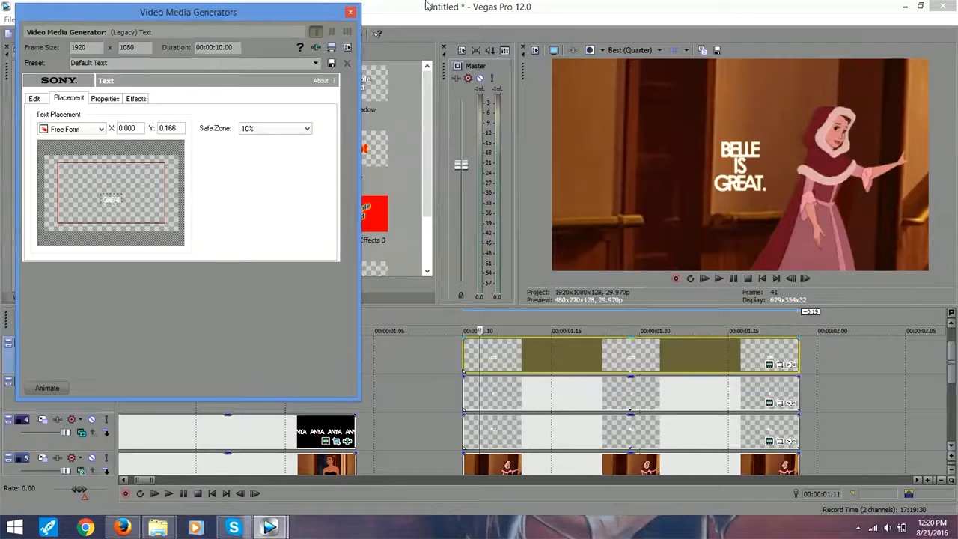
{"action": "left_click", "coordinate": [351, 12]}
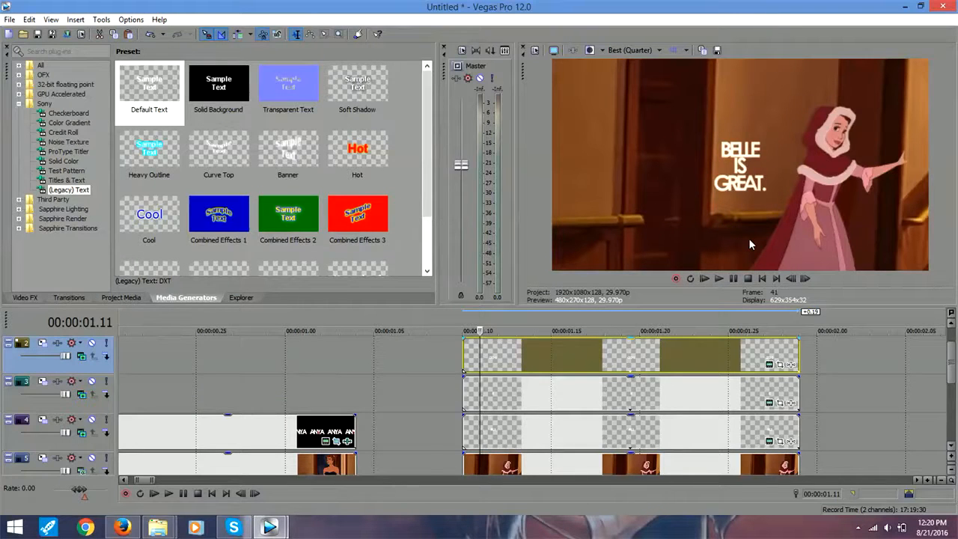
Step: Scrub through the stacked BELLE IS GREAT. texts and examine the text animation around 00:00:05 in the other open project for reference
{"action": "left_click_drag", "start_coordinate": [485, 363], "coordinate": [587, 346]}
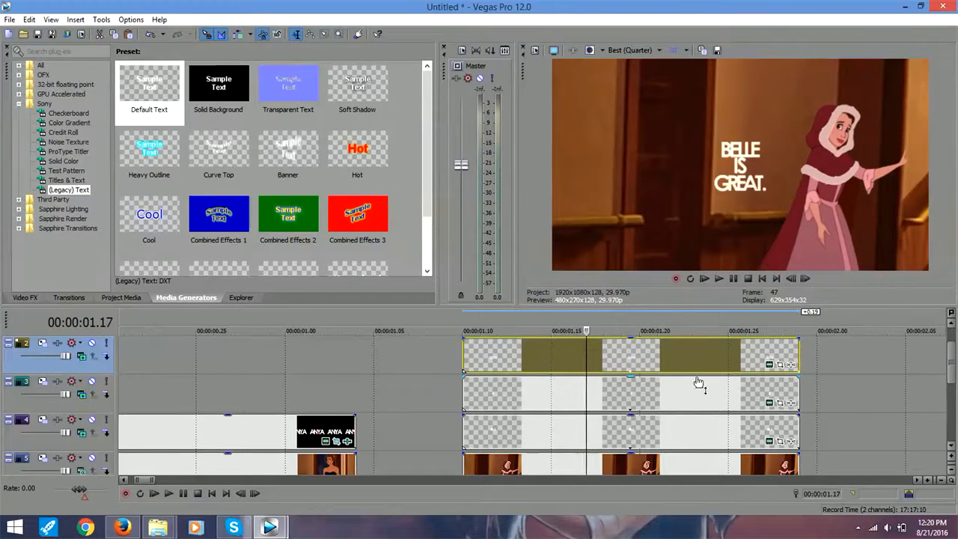
{"action": "left_click", "coordinate": [500, 354]}
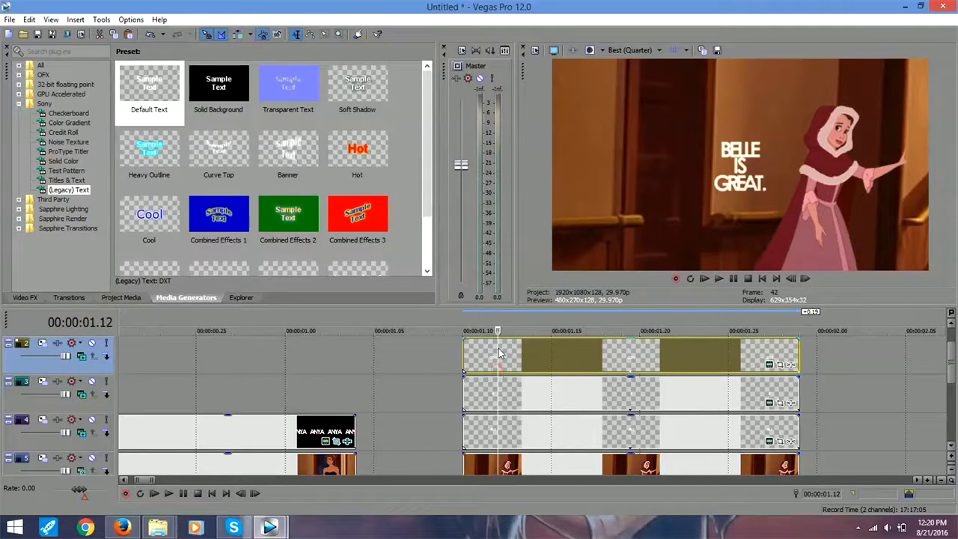
{"action": "left_click_drag", "start_coordinate": [500, 354], "coordinate": [463, 356]}
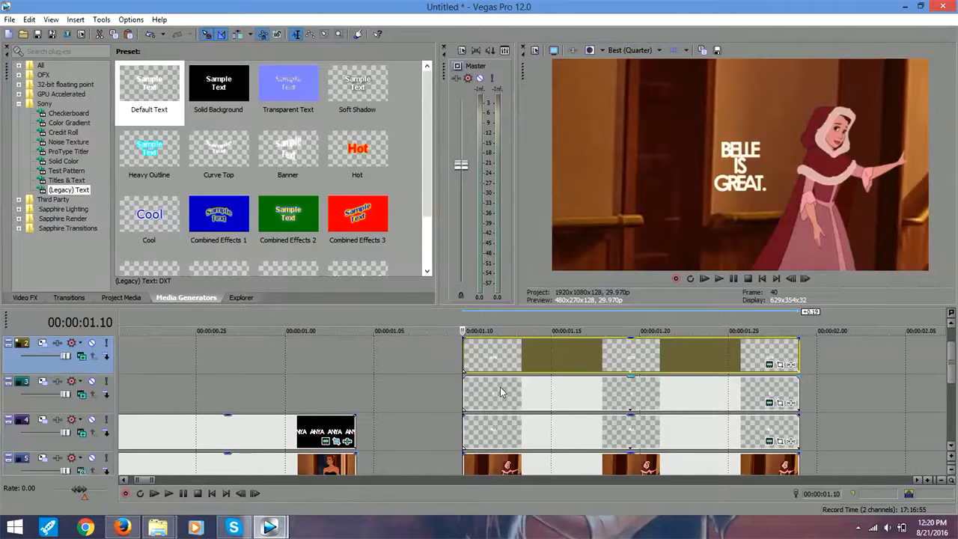
{"action": "mouse_move", "coordinate": [289, 526]}
{"action": "left_click", "coordinate": [337, 458]}
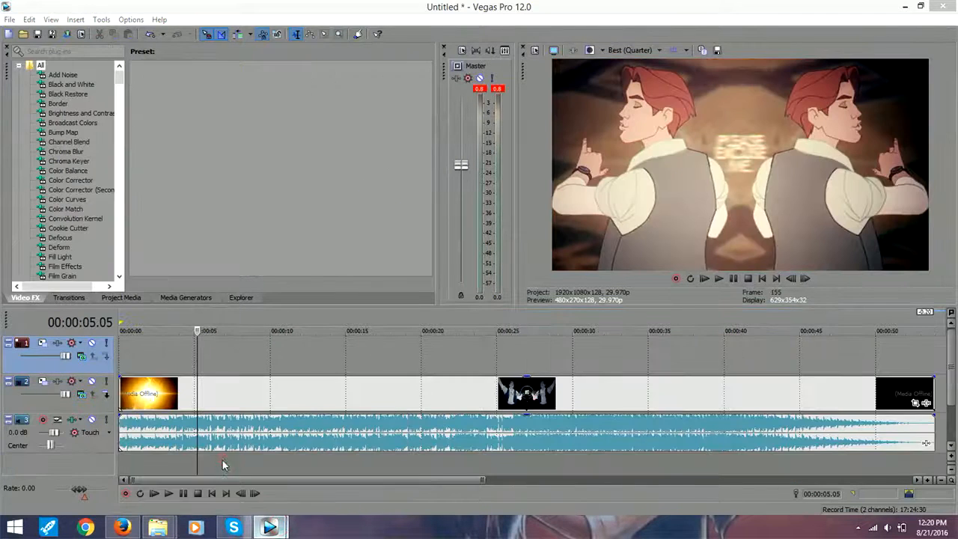
{"action": "mouse_move", "coordinate": [197, 348]}
{"action": "left_mouse_down"}
{"action": "mouse_move", "coordinate": [208, 346]}
{"action": "mouse_move", "coordinate": [182, 343]}
{"action": "mouse_move", "coordinate": [208, 342]}
{"action": "mouse_move", "coordinate": [194, 342]}
{"action": "left_mouse_up"}
{"action": "mouse_move", "coordinate": [269, 527]}
{"action": "left_click", "coordinate": [280, 473]}
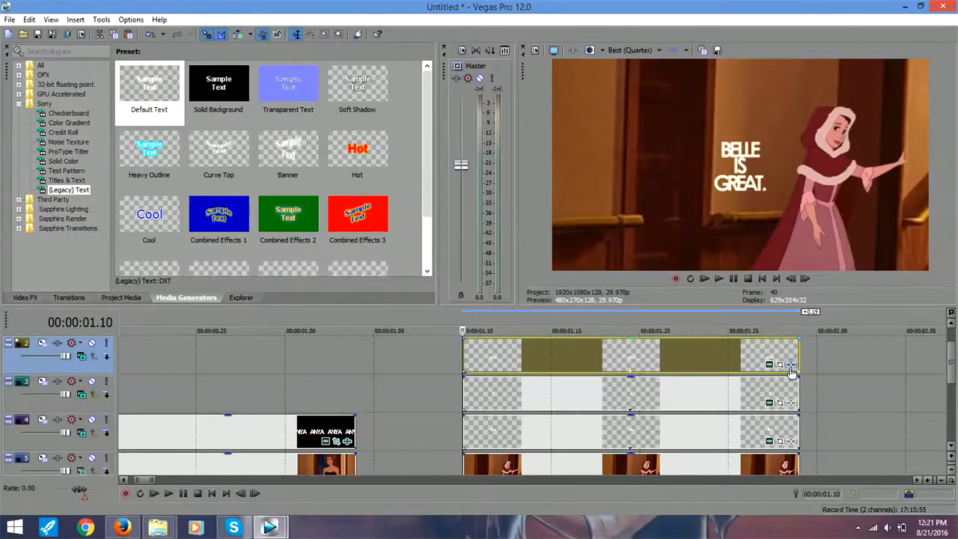
Step: Trim the start of the IS event on track 3 to 00:00:01.12 and of the GREAT. event on track 2 to 00:00:01.14
{"action": "left_click", "coordinate": [500, 442]}
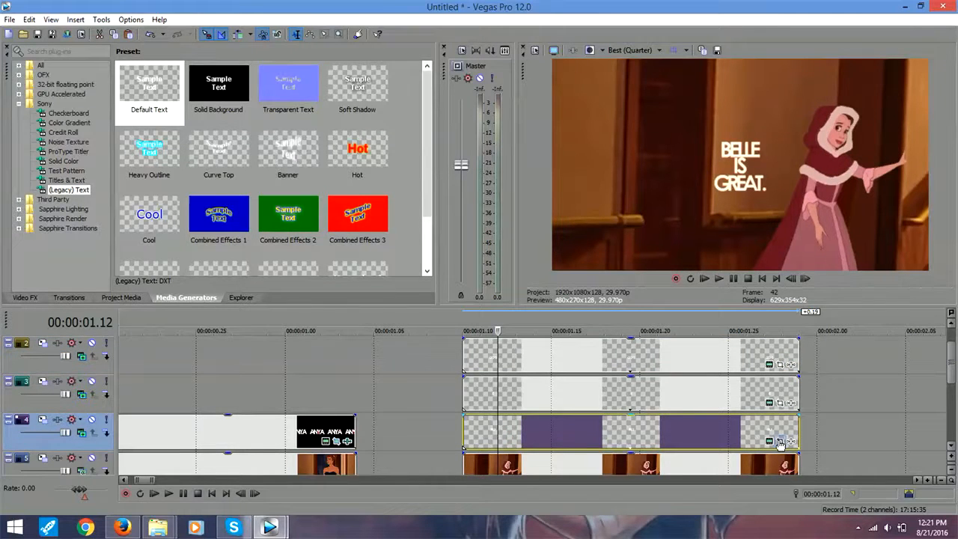
{"action": "left_click_drag", "start_coordinate": [464, 391], "coordinate": [498, 391]}
{"action": "left_click", "coordinate": [534, 394]}
{"action": "left_click_drag", "start_coordinate": [464, 352], "coordinate": [536, 347]}
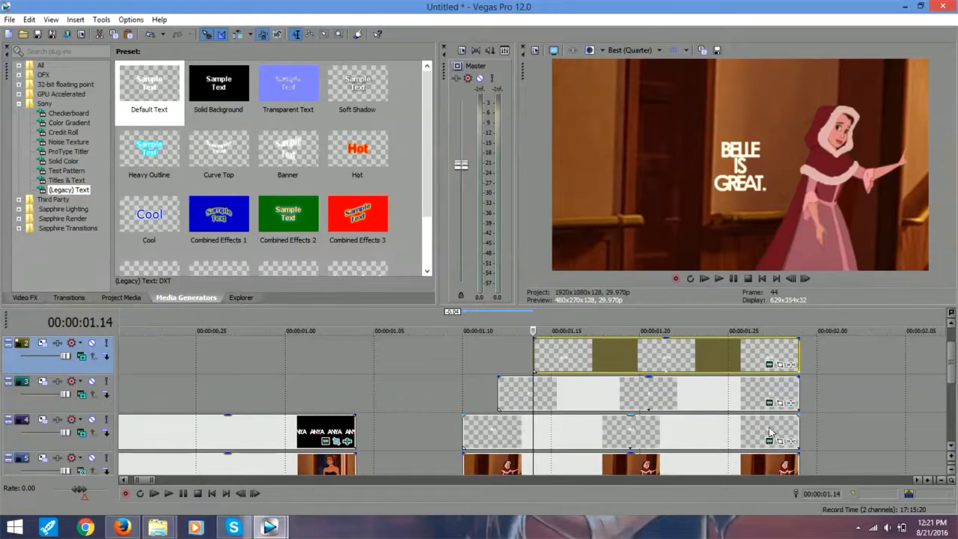
Step: Add a Pan/Crop keyframe to BELLE at 00:00:00.02 and shift its first keyframe to Y Center -128.9, so the text starts below the frame
{"action": "left_click", "coordinate": [496, 427]}
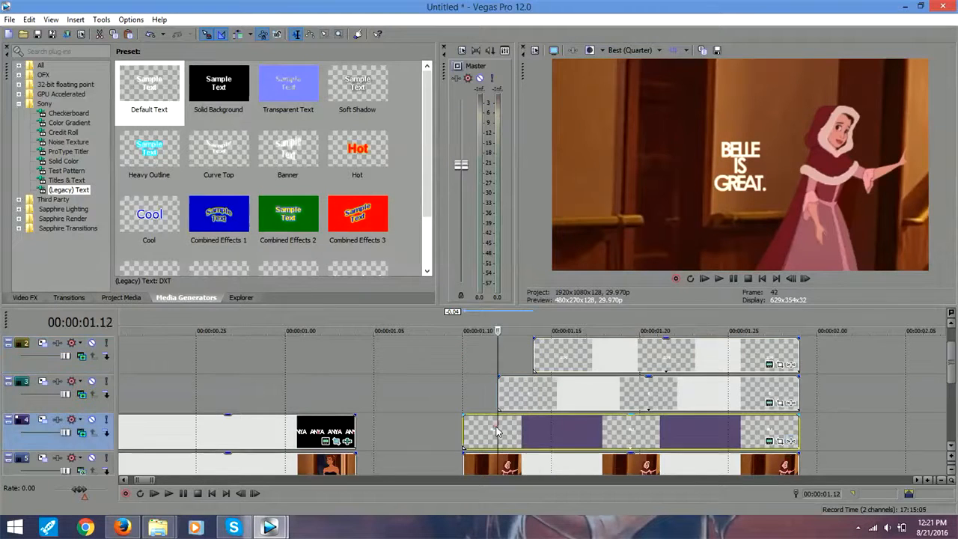
{"action": "left_click", "coordinate": [770, 441]}
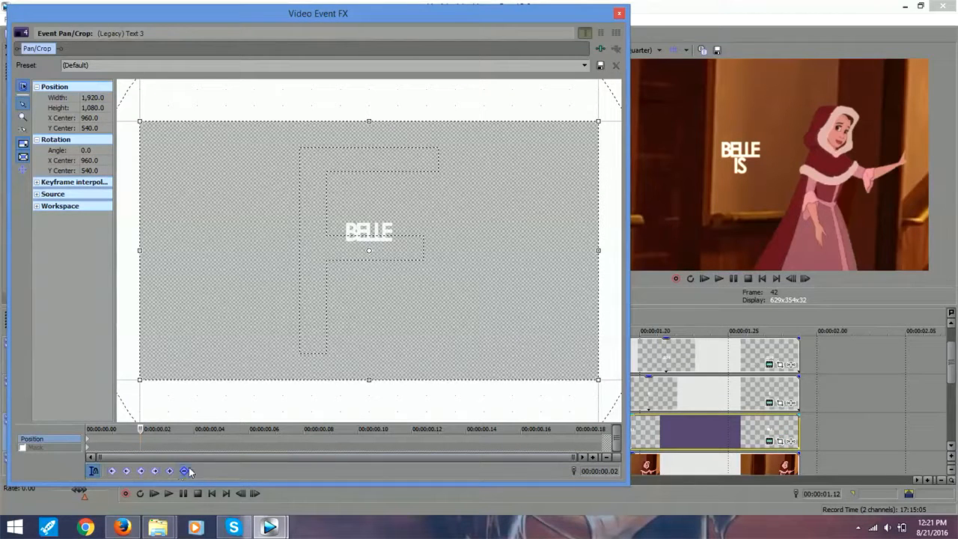
{"action": "left_click", "coordinate": [84, 438]}
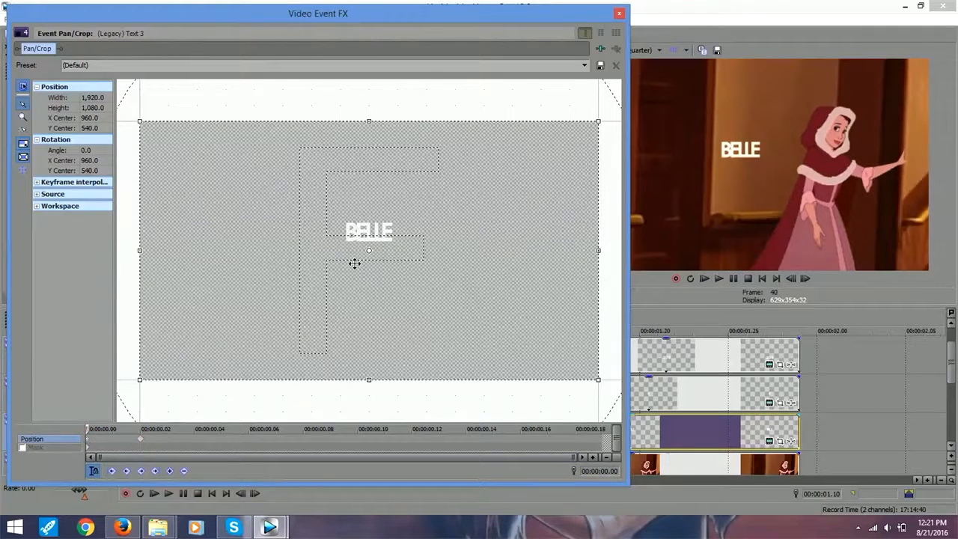
{"action": "left_click_drag", "start_coordinate": [354, 360], "coordinate": [354, 199]}
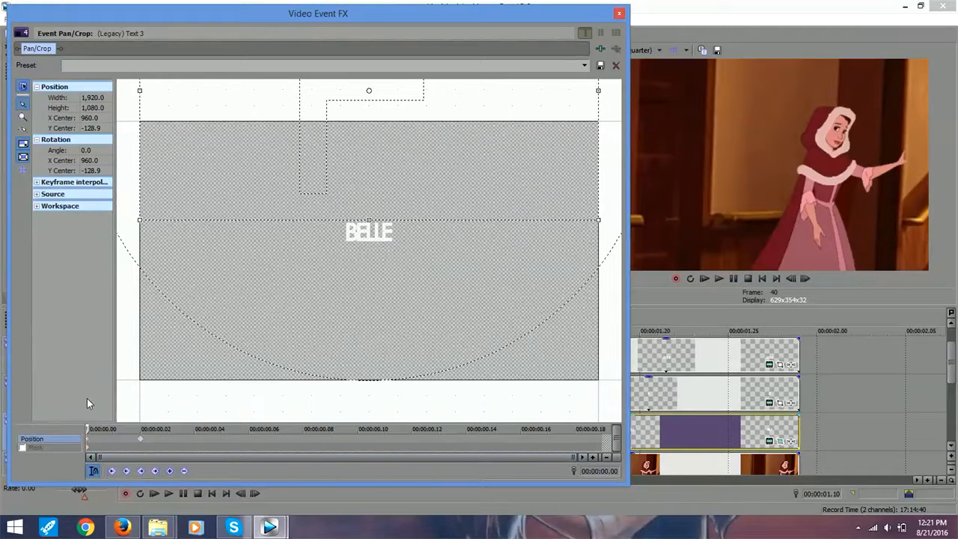
Step: Arrange BELLE's Pan/Crop keyframes after the first one at 00:00:00.03, 00:00:00.04 and 00:00:00.05, all with the default centered framing
{"action": "left_click_drag", "start_coordinate": [90, 427], "coordinate": [148, 439]}
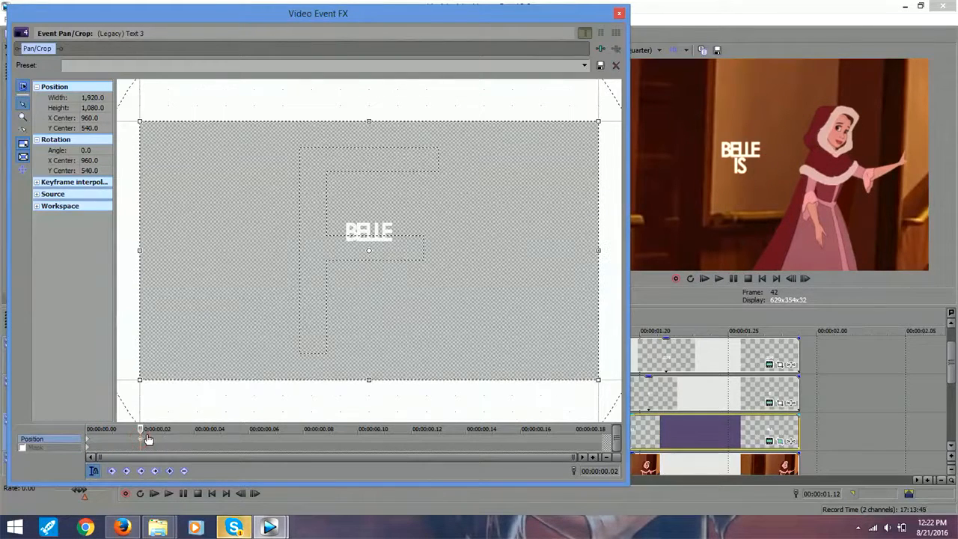
{"action": "left_click", "coordinate": [166, 442]}
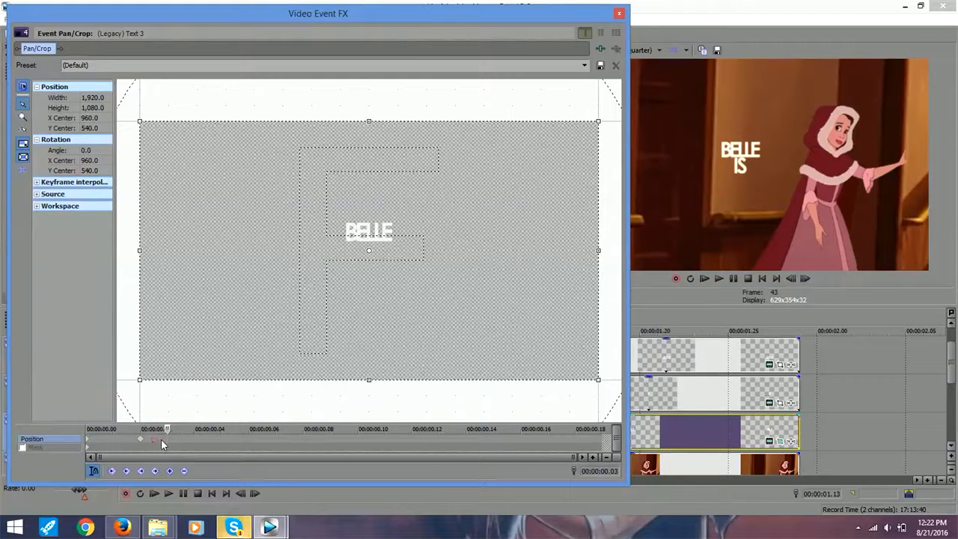
{"action": "left_click", "coordinate": [193, 443]}
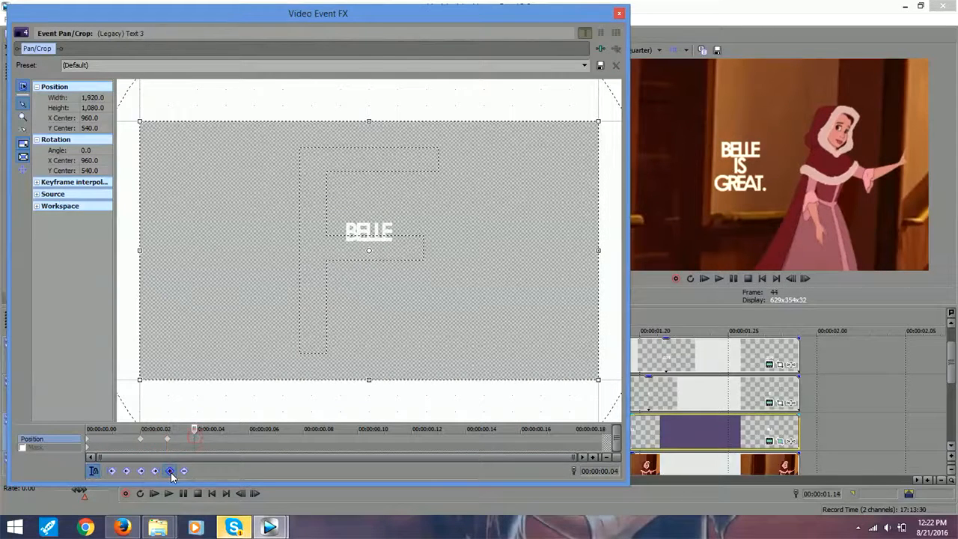
{"action": "left_click_drag", "start_coordinate": [194, 438], "coordinate": [220, 439]}
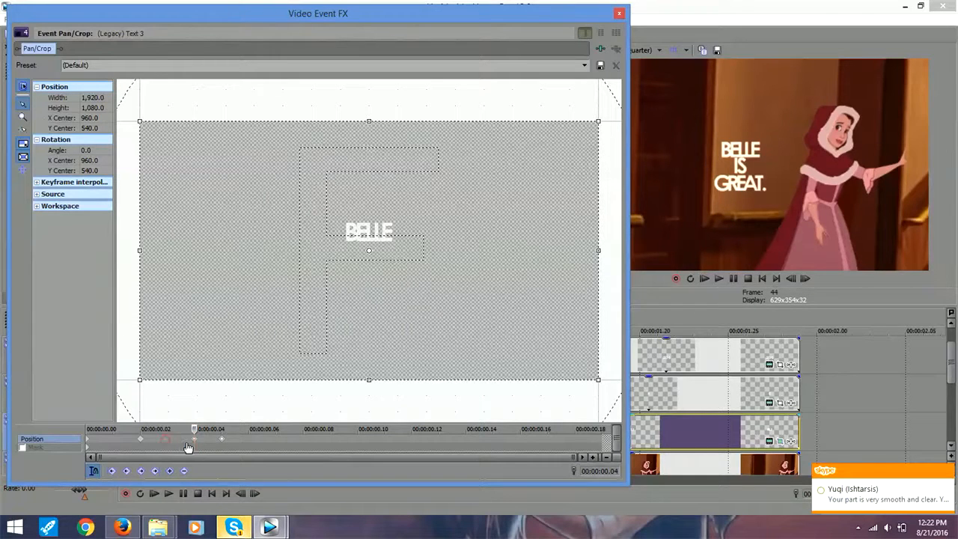
{"action": "left_click_drag", "start_coordinate": [156, 443], "coordinate": [167, 441]}
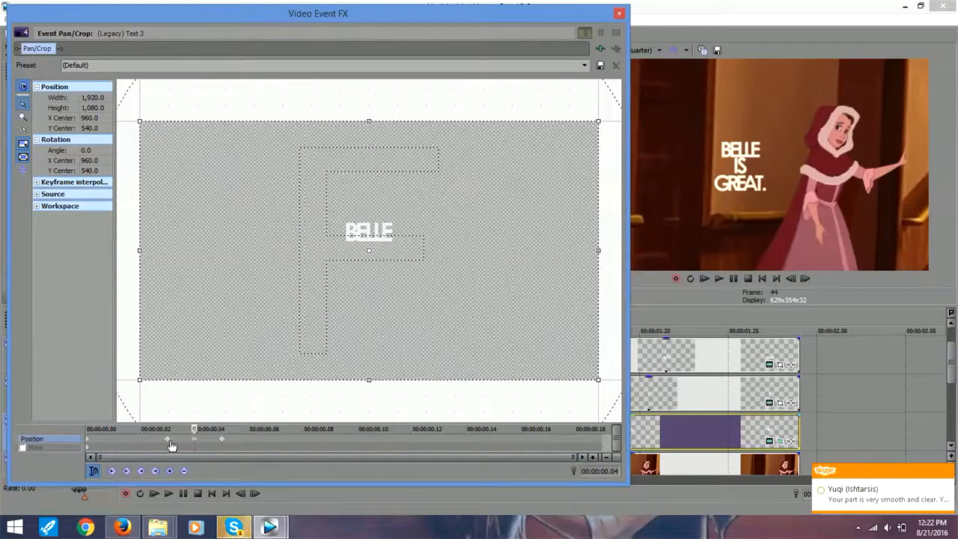
{"action": "left_click", "coordinate": [168, 440]}
{"action": "left_click", "coordinate": [195, 440]}
{"action": "left_click", "coordinate": [221, 439]}
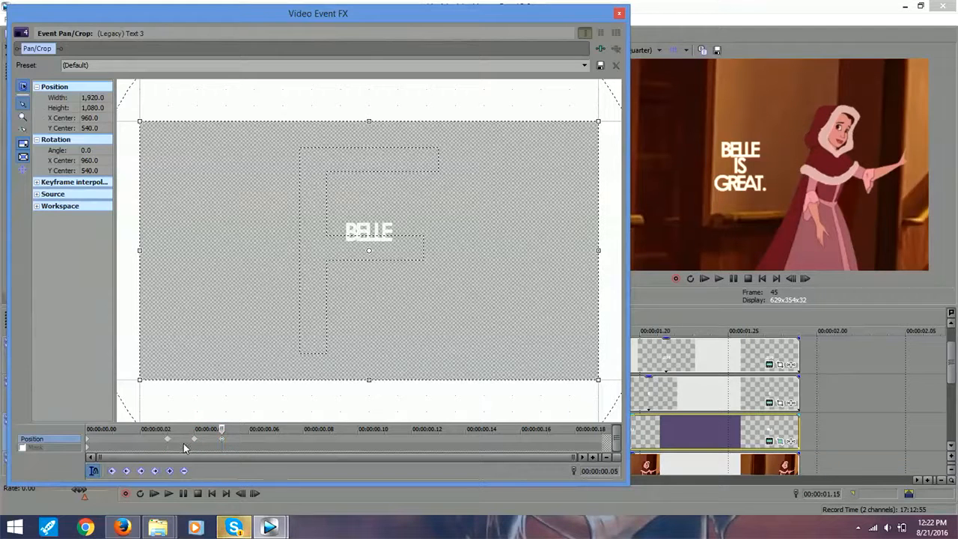
Step: Shift BELLE's Pan/Crop framing at the 00:00:00.04 keyframe to X Center 962.5, Y Center 520.0
{"action": "left_click", "coordinate": [194, 439]}
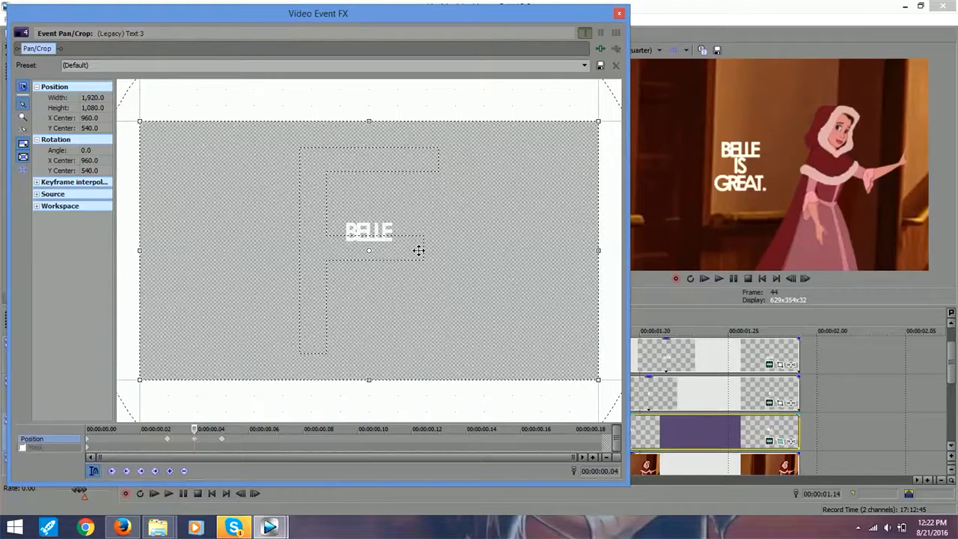
{"action": "left_click_drag", "start_coordinate": [418, 250], "coordinate": [420, 245]}
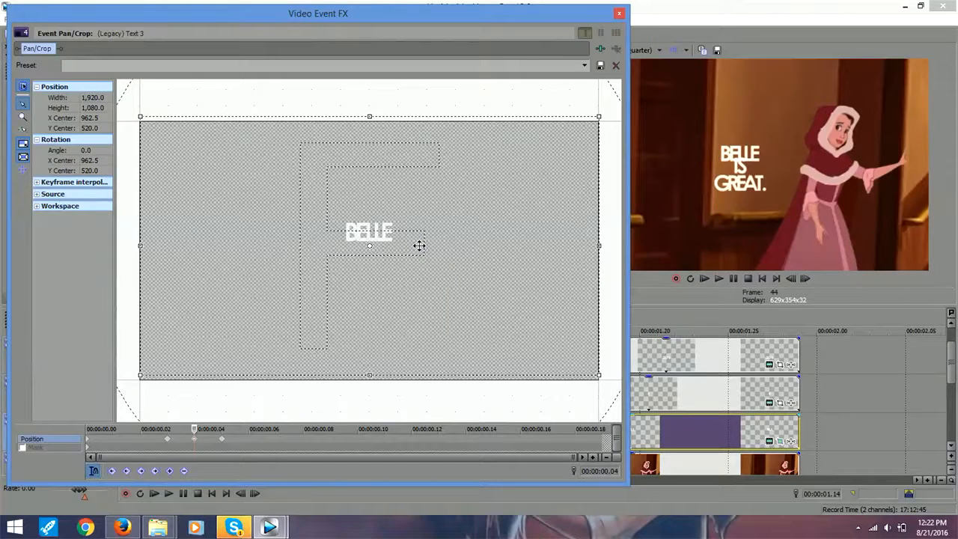
{"action": "left_click", "coordinate": [619, 13]}
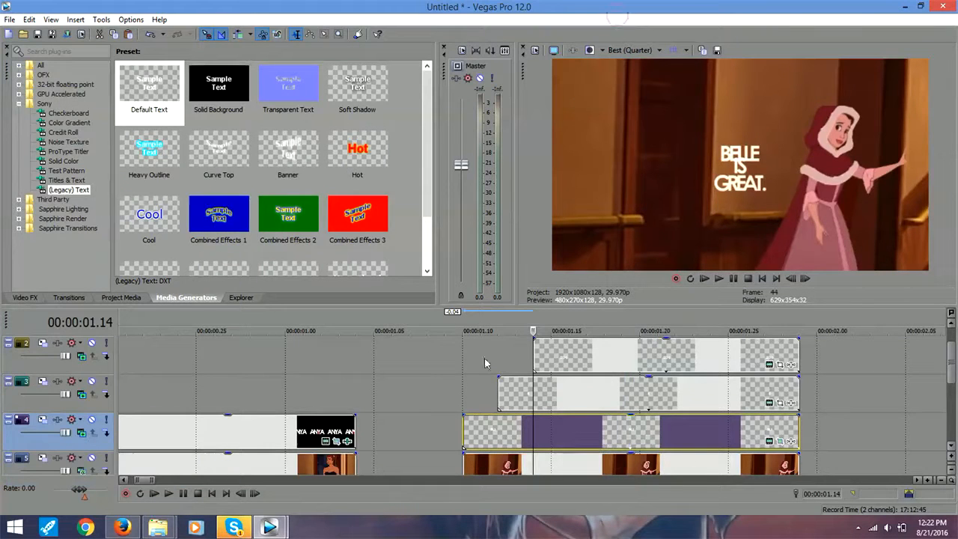
Step: Mute tracks 2 and 3 and scrub between 00:00:01.10 and 00:00:01.14 to check the BELLE entrance animation alone
{"action": "left_click", "coordinate": [92, 381]}
{"action": "left_click", "coordinate": [92, 342]}
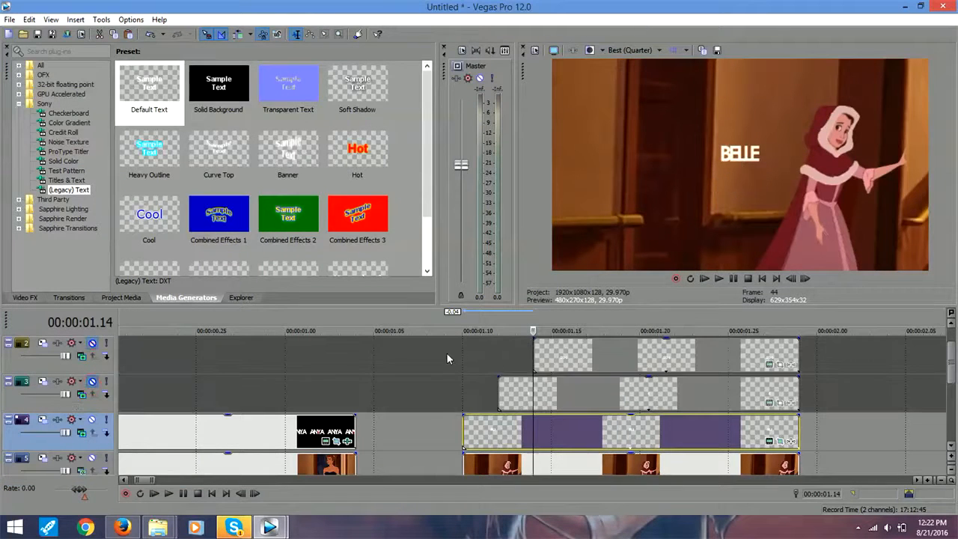
{"action": "left_click", "coordinate": [463, 382]}
{"action": "left_click", "coordinate": [481, 384]}
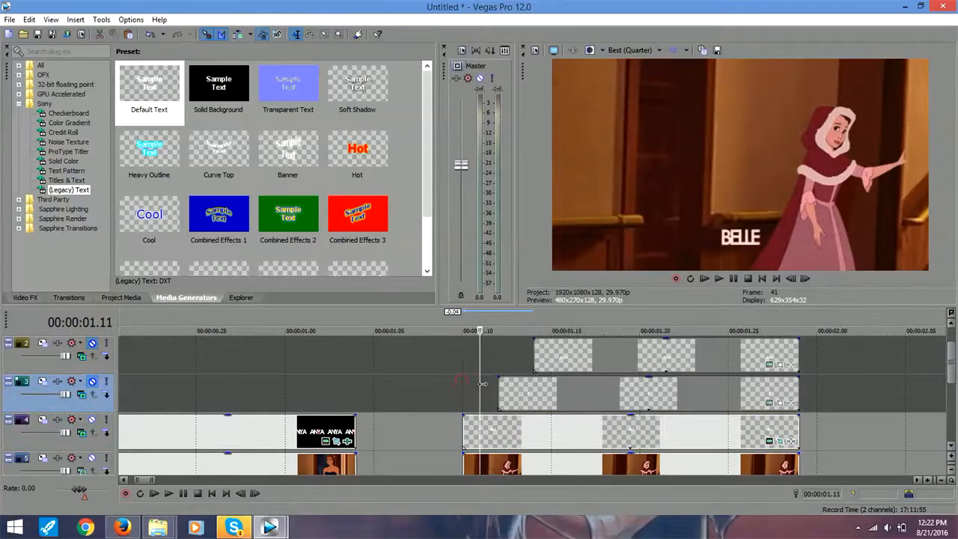
{"action": "left_click", "coordinate": [499, 384]}
{"action": "left_click", "coordinate": [517, 384]}
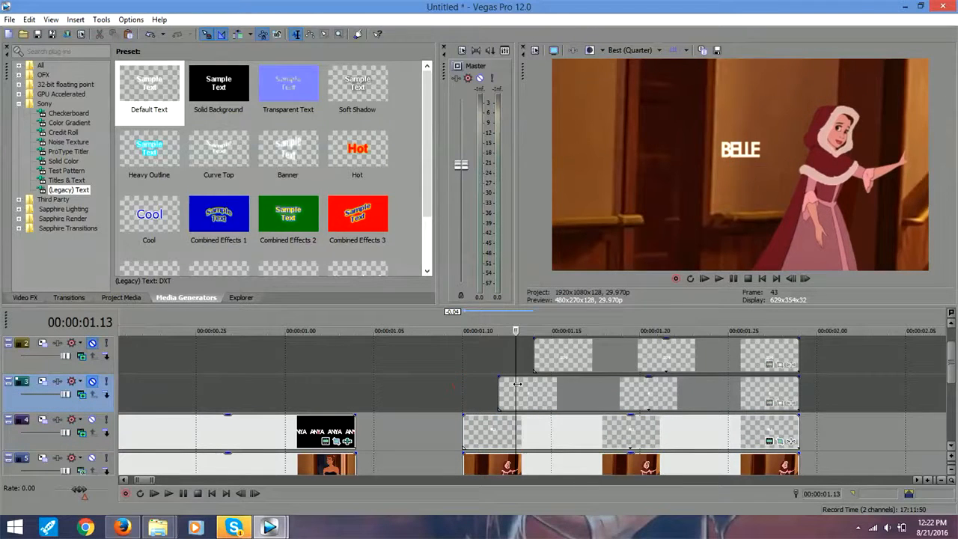
{"action": "left_click", "coordinate": [534, 384]}
{"action": "left_click", "coordinate": [516, 384]}
{"action": "left_click", "coordinate": [480, 384]}
{"action": "left_click", "coordinate": [516, 384]}
{"action": "left_click", "coordinate": [527, 384]}
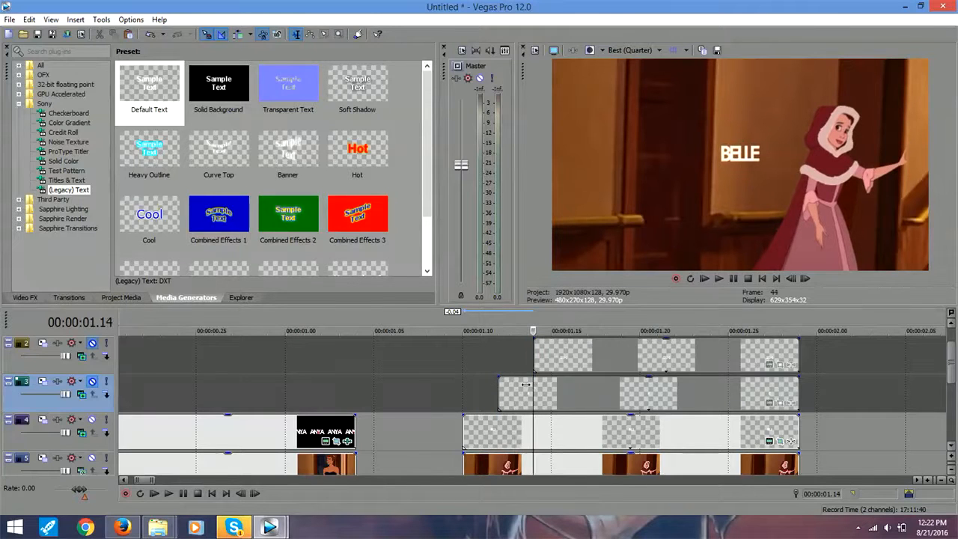
{"action": "left_click", "coordinate": [499, 385]}
{"action": "left_click", "coordinate": [516, 384]}
{"action": "left_click", "coordinate": [499, 384]}
{"action": "left_click", "coordinate": [516, 384]}
{"action": "left_click", "coordinate": [535, 384]}
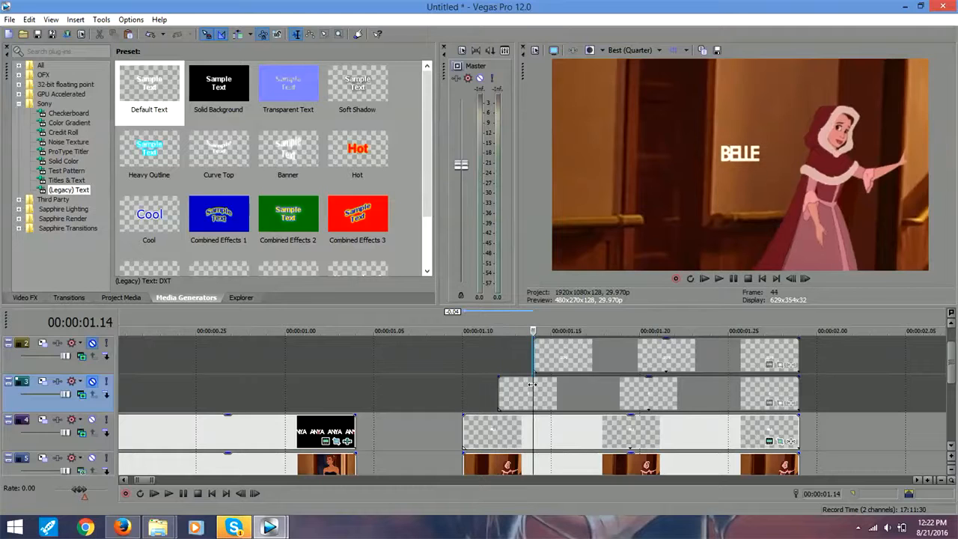
Step: Reopen BELLE's Pan/Crop and shift the framing at the 00:00:00.04 keyframe to X Center 960.0, Y Center 562.5
{"action": "left_click", "coordinate": [782, 434]}
{"action": "left_click", "coordinate": [769, 441]}
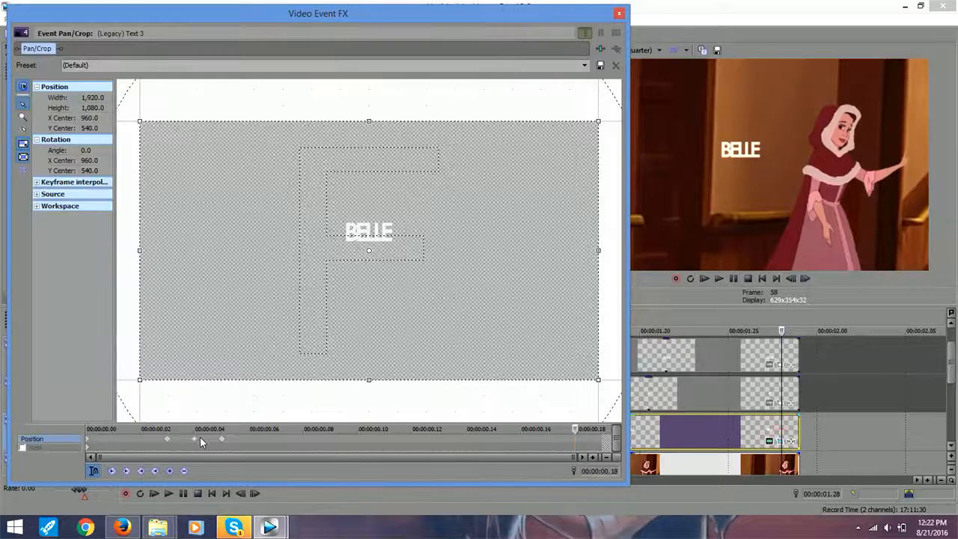
{"action": "left_click", "coordinate": [199, 436]}
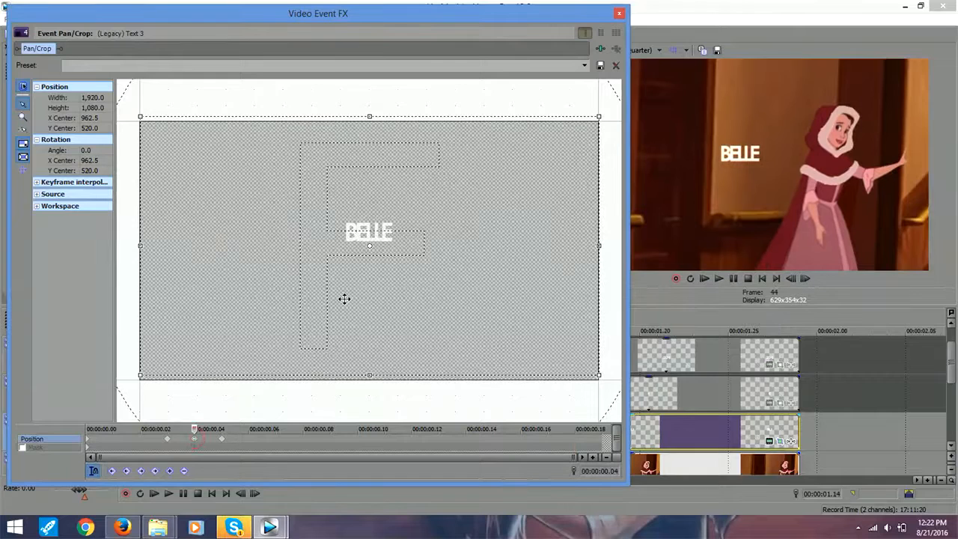
{"action": "left_click_drag", "start_coordinate": [344, 299], "coordinate": [344, 309]}
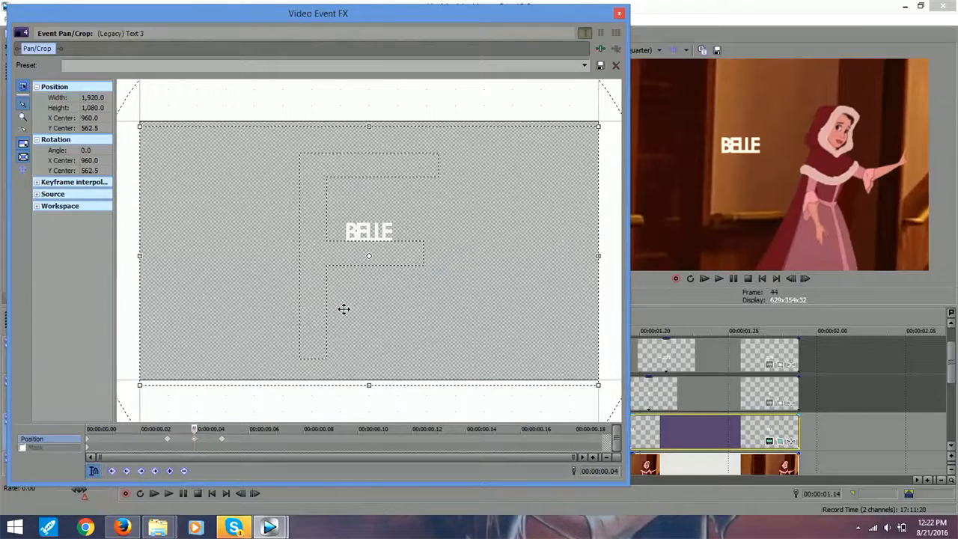
Step: Recheck BELLE's entrance, then shift its Pan/Crop framing at the 00:00:00.04 keyframe to X Center 960.0, Y Center 509.9
{"action": "left_click", "coordinate": [619, 14]}
{"action": "left_click_drag", "start_coordinate": [534, 412], "coordinate": [498, 422]}
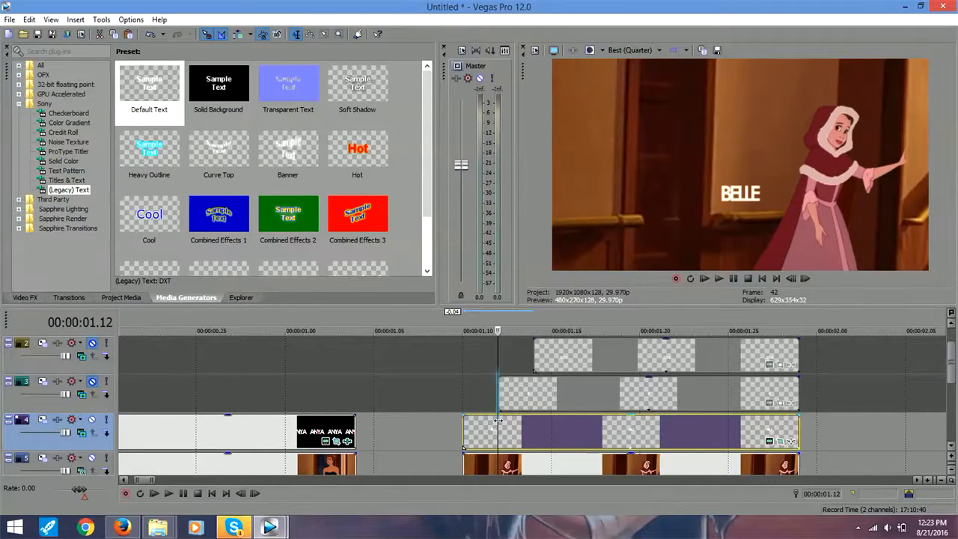
{"action": "left_click", "coordinate": [780, 441]}
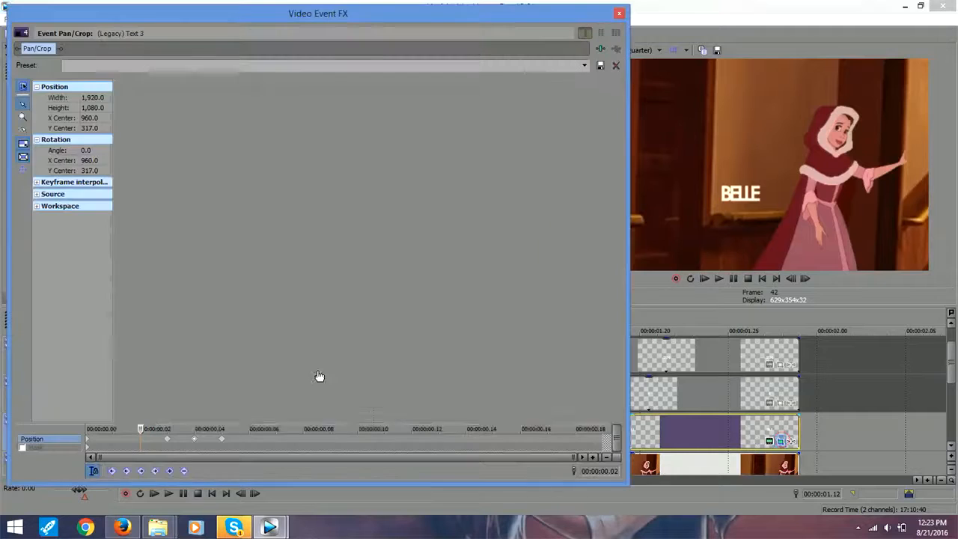
{"action": "left_click", "coordinate": [164, 442]}
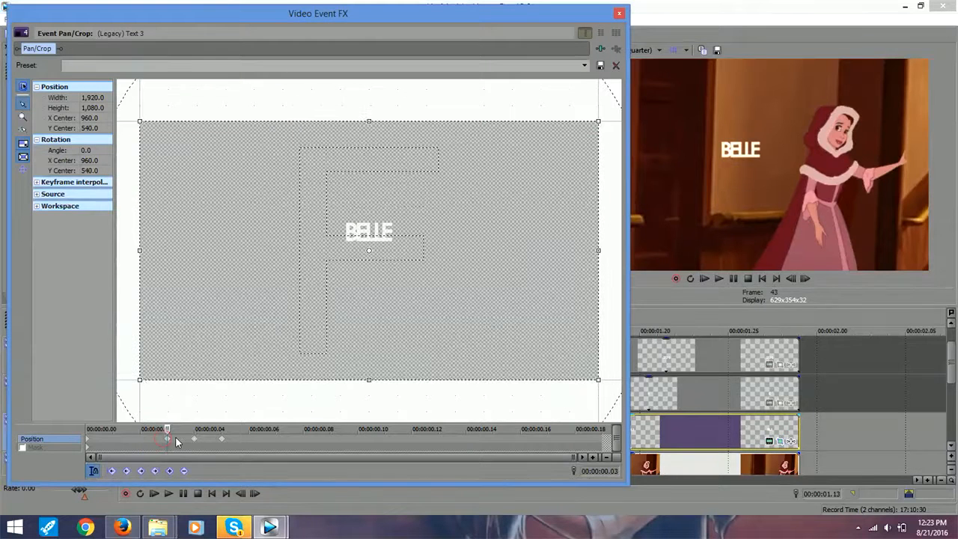
{"action": "left_click", "coordinate": [196, 442]}
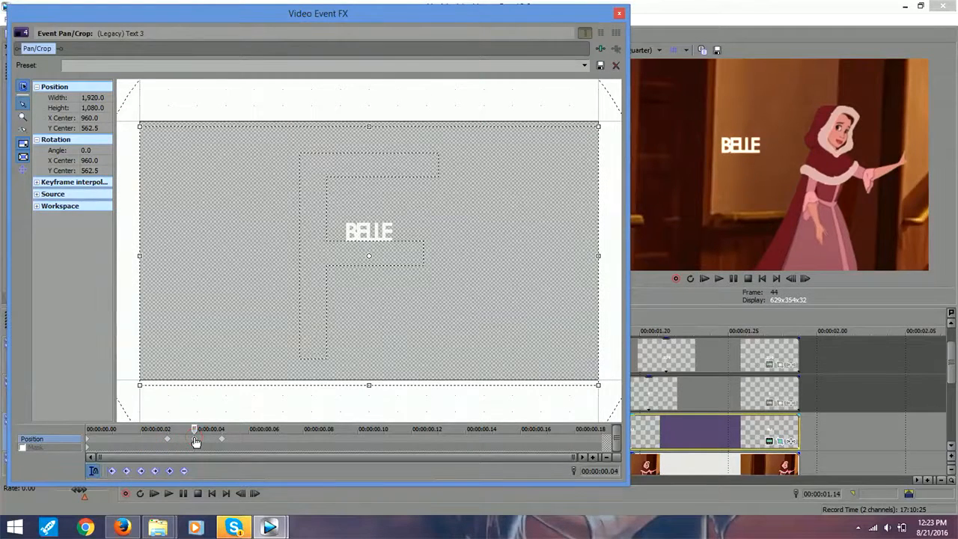
{"action": "left_click_drag", "start_coordinate": [302, 322], "coordinate": [301, 310]}
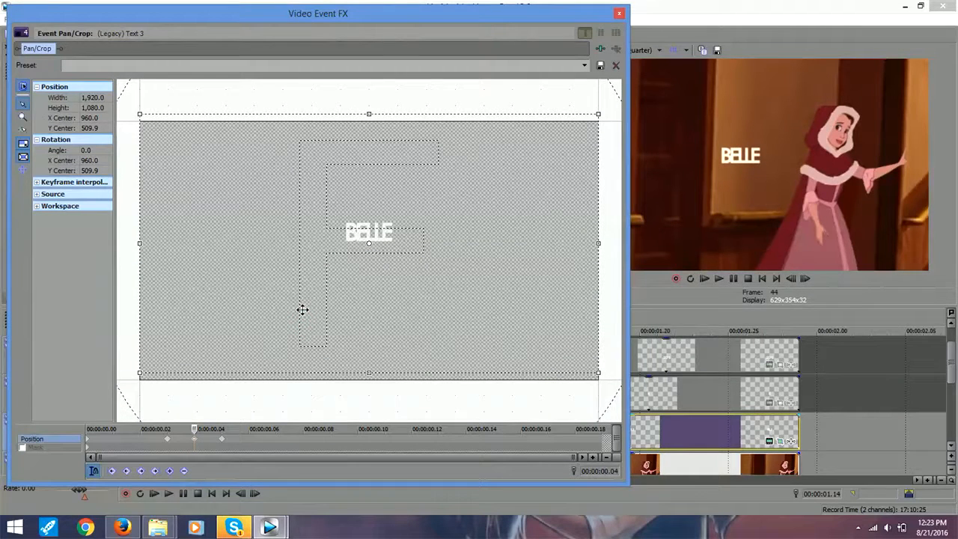
{"action": "left_click", "coordinate": [620, 13]}
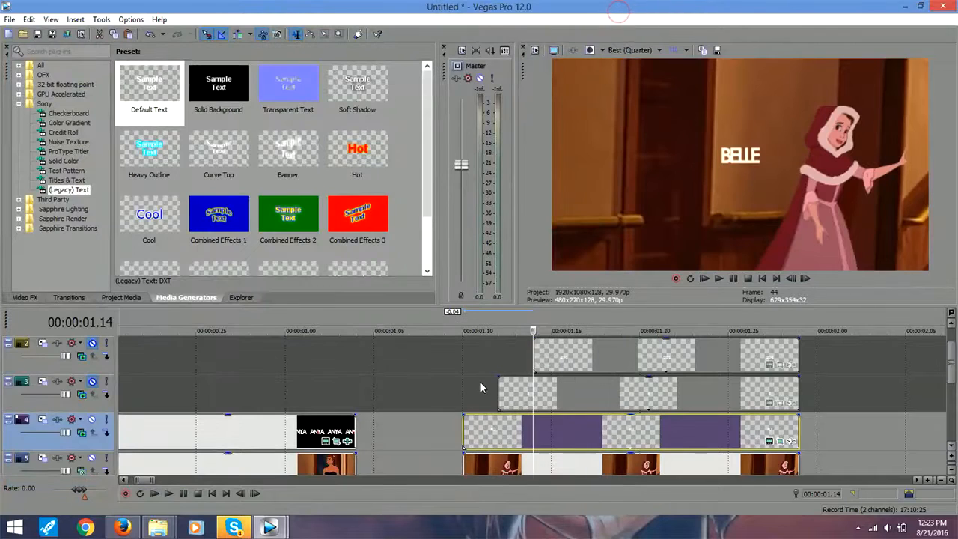
Step: Scrub through BELLE's entrance up to 00:00:01.19, then unmute tracks 3 and 2
{"action": "left_click", "coordinate": [480, 383]}
{"action": "left_click_drag", "start_coordinate": [477, 383], "coordinate": [622, 381]}
{"action": "left_click", "coordinate": [92, 381]}
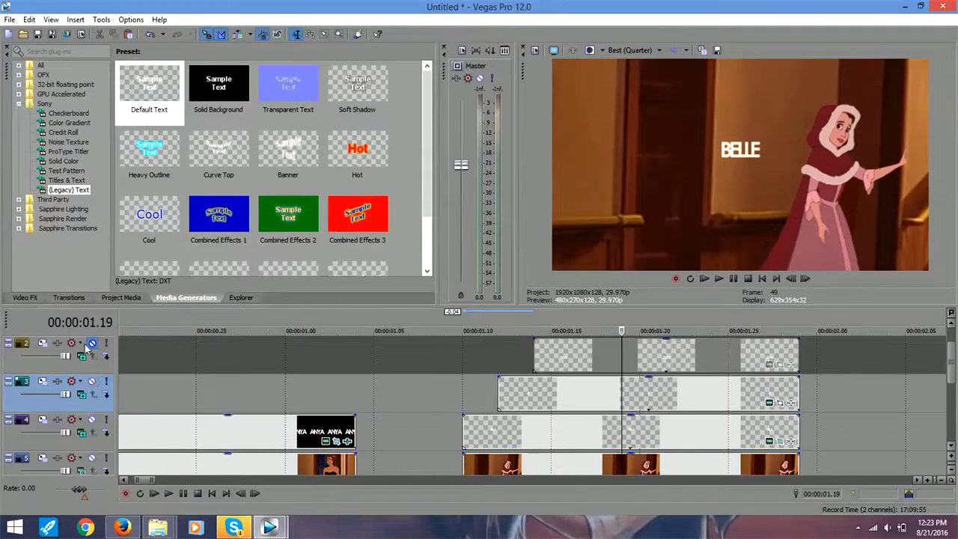
{"action": "left_click", "coordinate": [92, 343]}
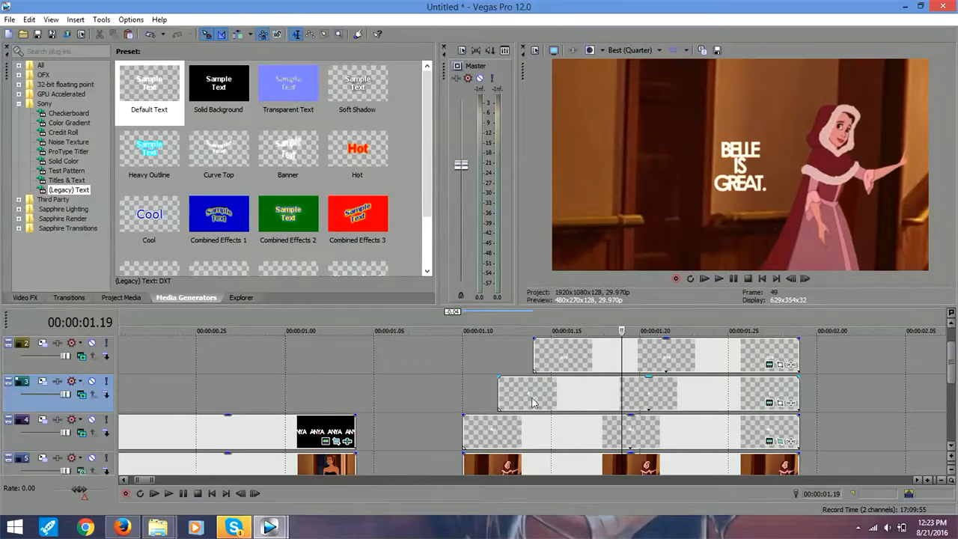
Step: Add Pan/Crop keyframes to IS at 00:00:00.03, 00:00:00.04 and 00:00:00.05, shifting the middle one to X Center 962.5, Y Center 509.9
{"action": "left_click", "coordinate": [537, 390]}
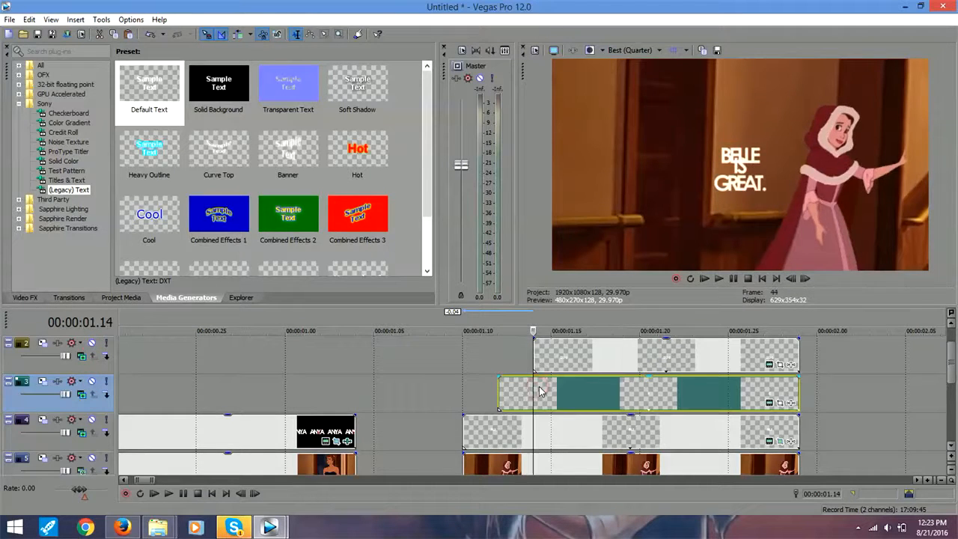
{"action": "left_click", "coordinate": [769, 402]}
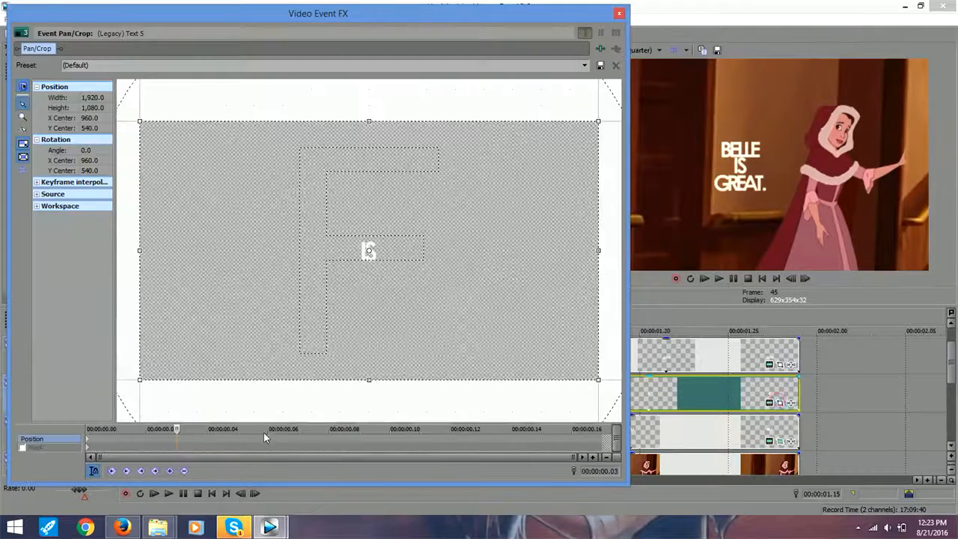
{"action": "left_click", "coordinate": [207, 437]}
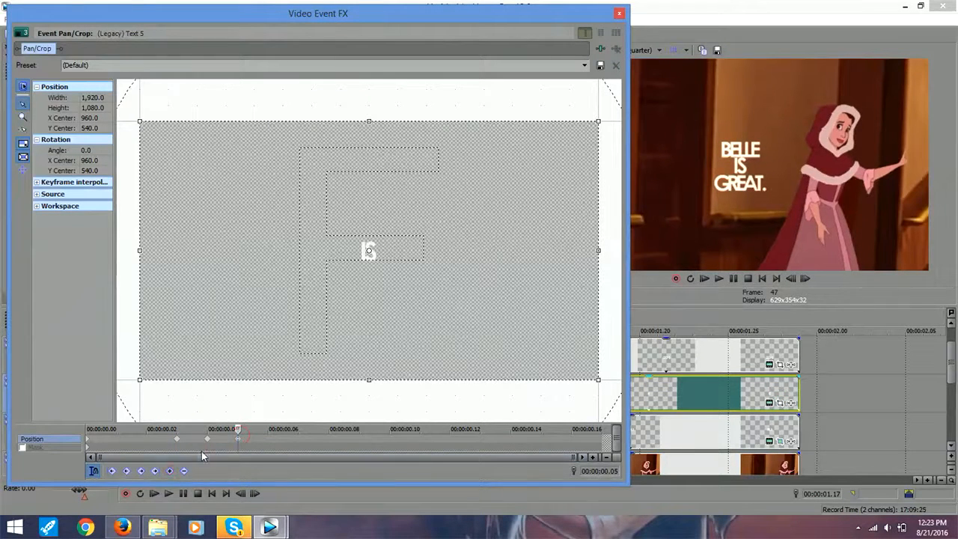
{"action": "left_click", "coordinate": [207, 438]}
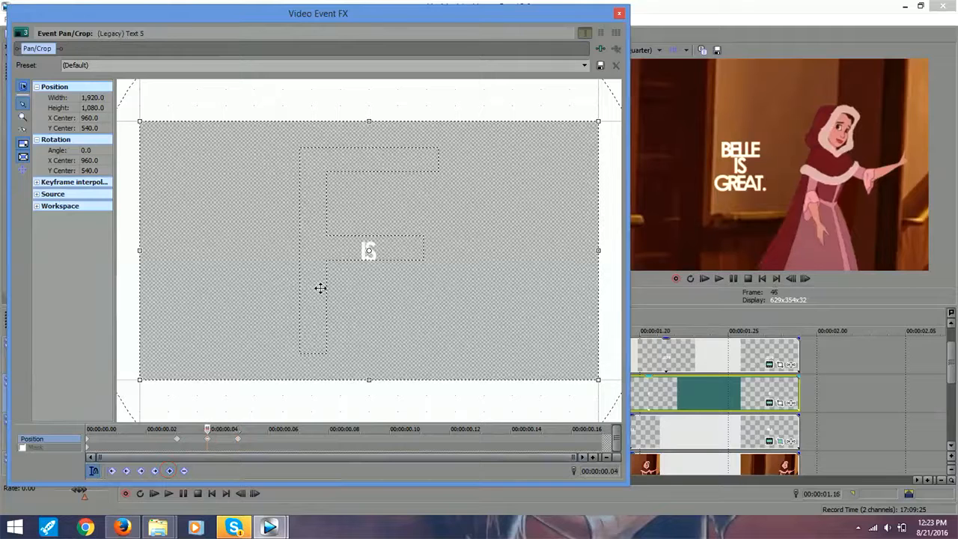
{"action": "left_click_drag", "start_coordinate": [320, 288], "coordinate": [321, 281]}
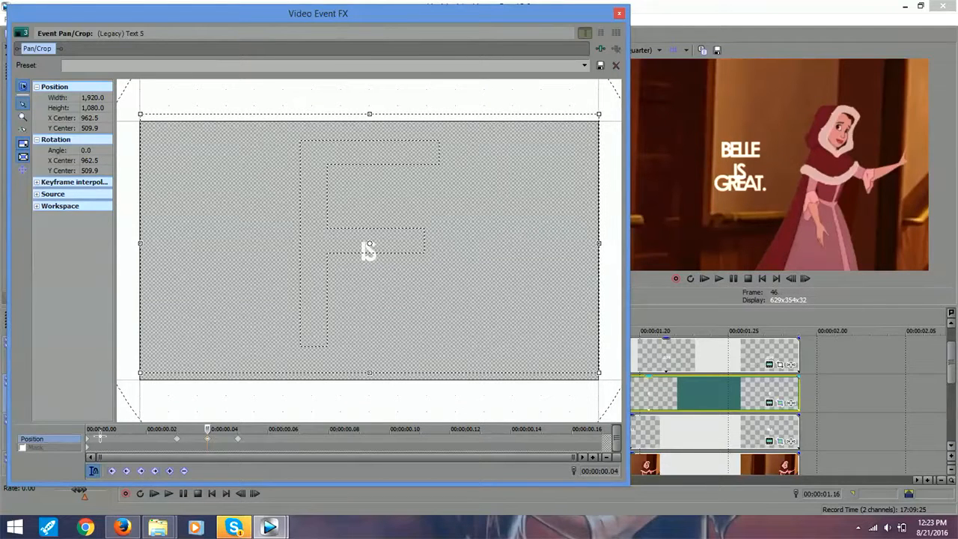
Step: Shift IS's Pan/Crop framing at the first keyframe to X Center 960.0, Y Center -61.3, and check its entrance on the timeline
{"action": "left_click", "coordinate": [88, 438]}
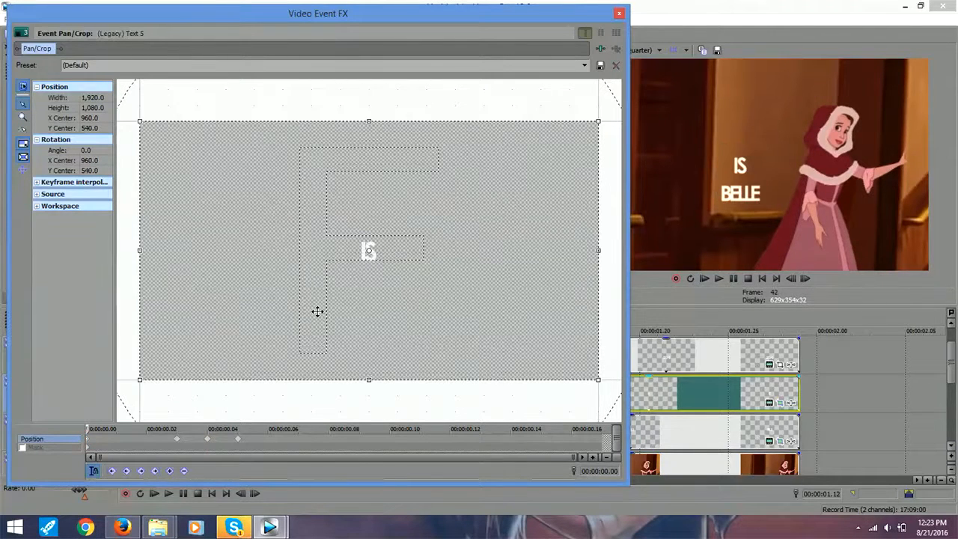
{"action": "left_click_drag", "start_coordinate": [318, 312], "coordinate": [318, 167]}
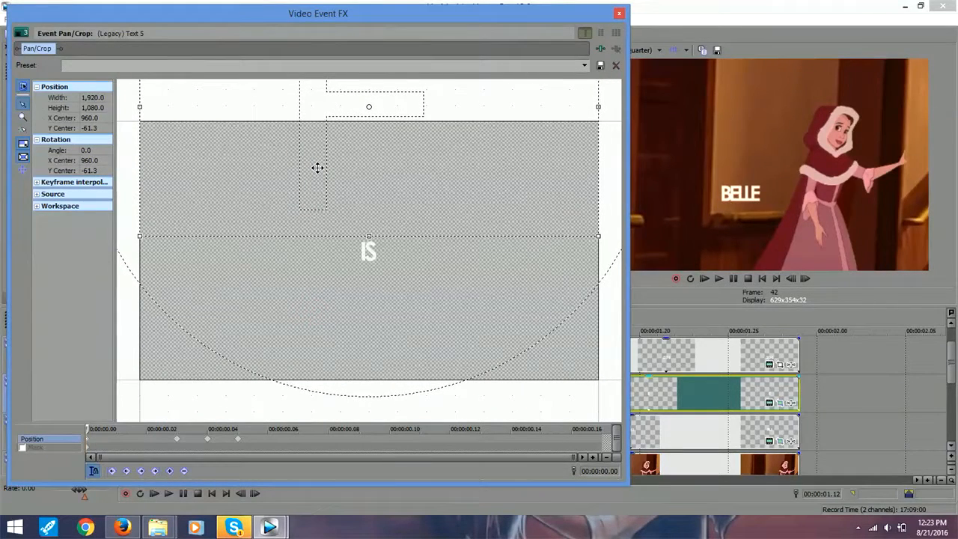
{"action": "left_click", "coordinate": [619, 13]}
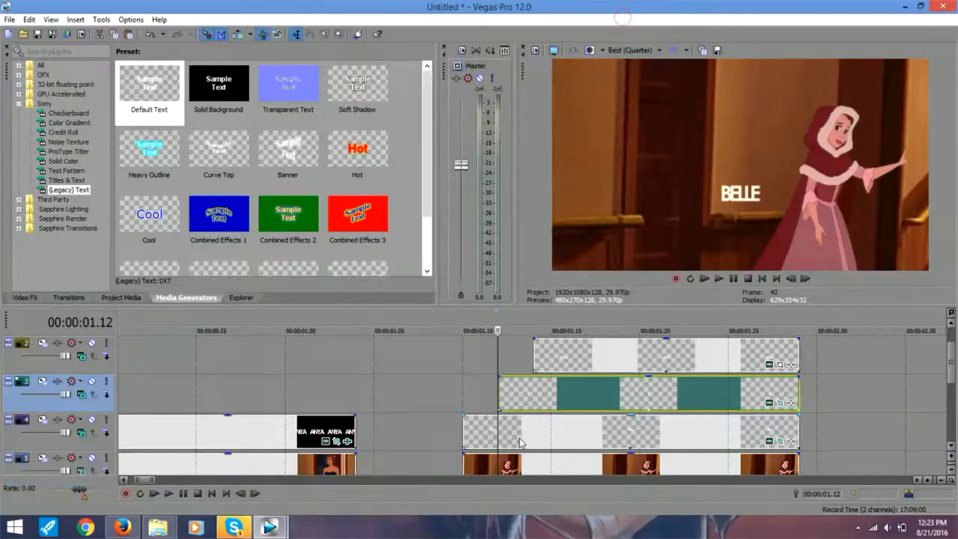
{"action": "left_click", "coordinate": [534, 395]}
{"action": "left_click", "coordinate": [551, 395]}
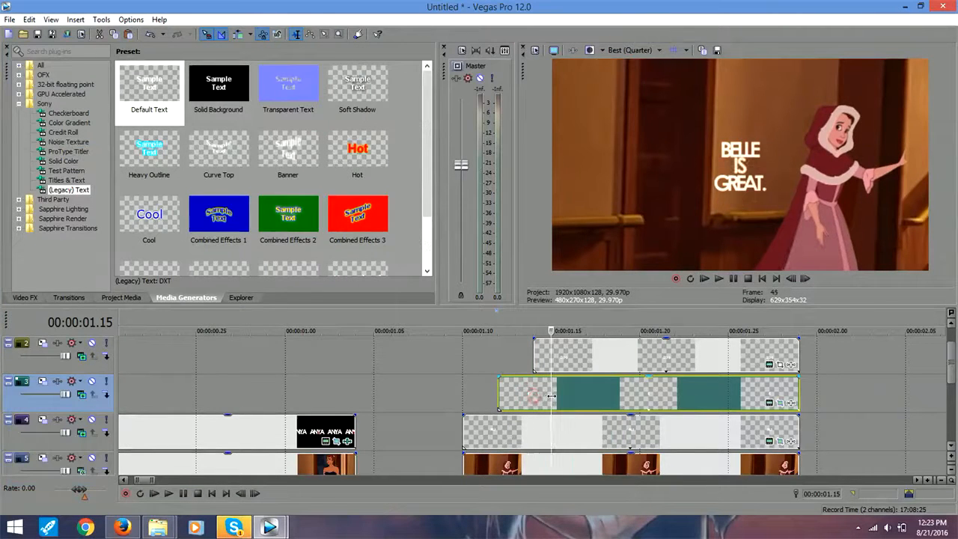
{"action": "mouse_move", "coordinate": [551, 396]}
{"action": "left_mouse_down"}
{"action": "mouse_move", "coordinate": [479, 395]}
{"action": "mouse_move", "coordinate": [551, 392]}
{"action": "left_mouse_up"}
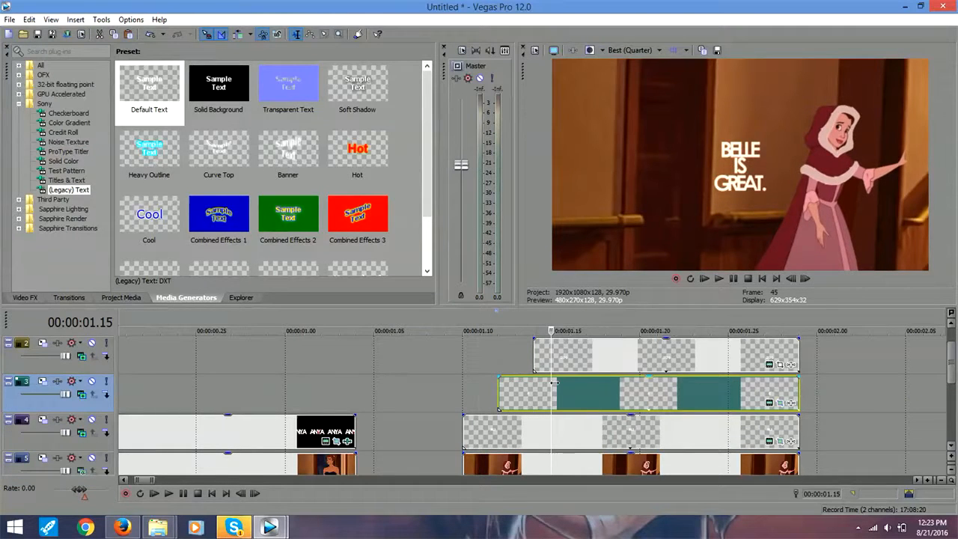
Step: Add default Pan/Crop keyframes to GREAT. at 00:00:00.03, 00:00:00.04 and 00:00:00.05
{"action": "left_click", "coordinate": [584, 355]}
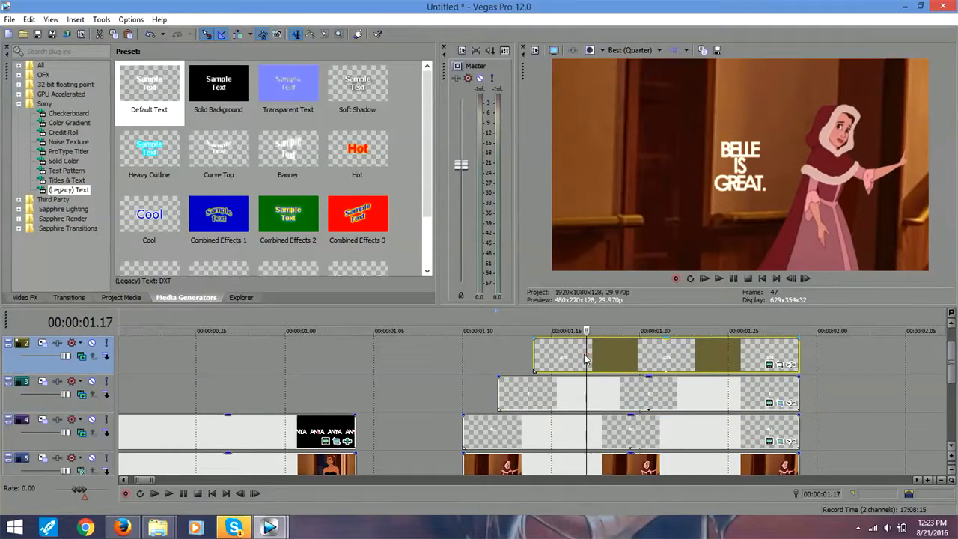
{"action": "left_click", "coordinate": [787, 366]}
{"action": "left_click", "coordinate": [168, 471]}
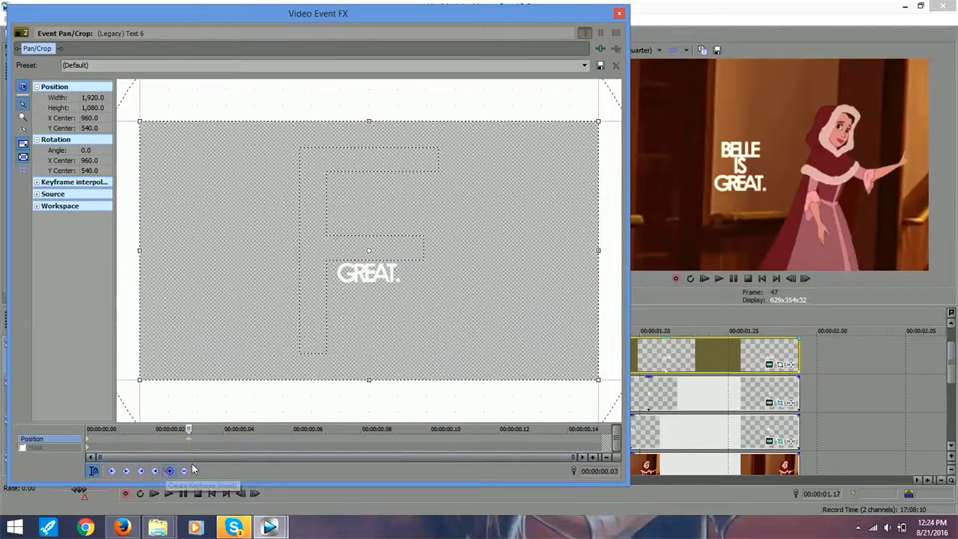
{"action": "left_click", "coordinate": [259, 441]}
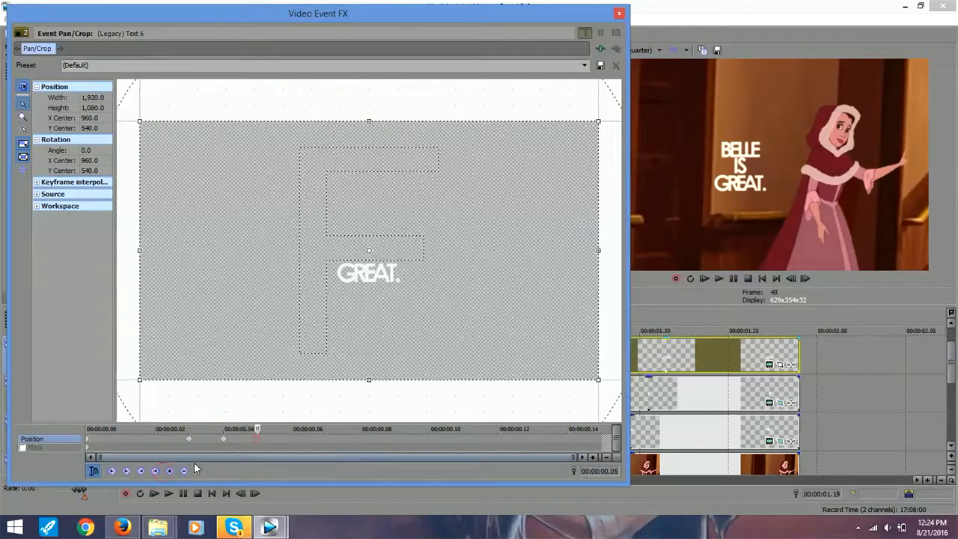
Step: Shift GREAT.'s Pan/Crop framing to Y Center 28.9 at the first keyframe and Y Center 507.4 at the 00:00:00.04 keyframe
{"action": "left_click", "coordinate": [90, 443]}
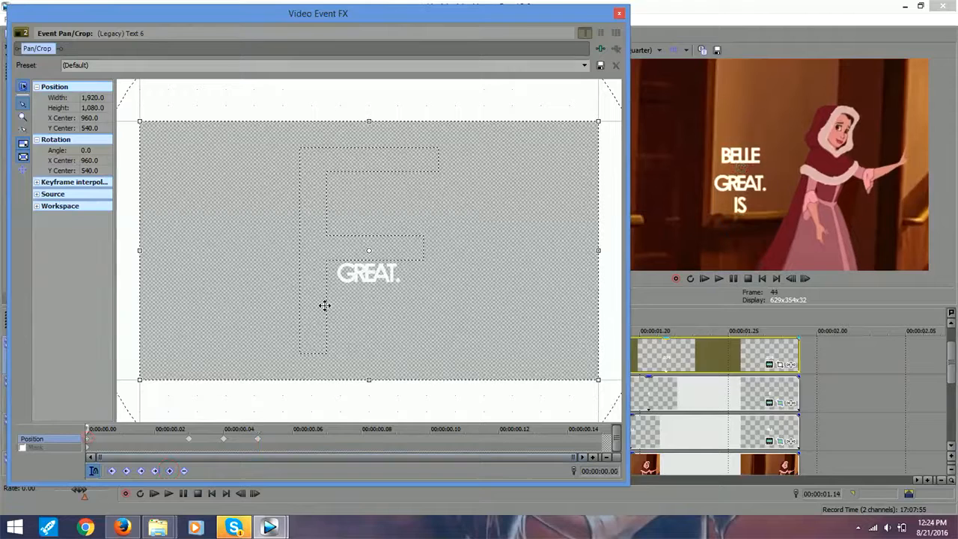
{"action": "left_click_drag", "start_coordinate": [339, 295], "coordinate": [339, 173]}
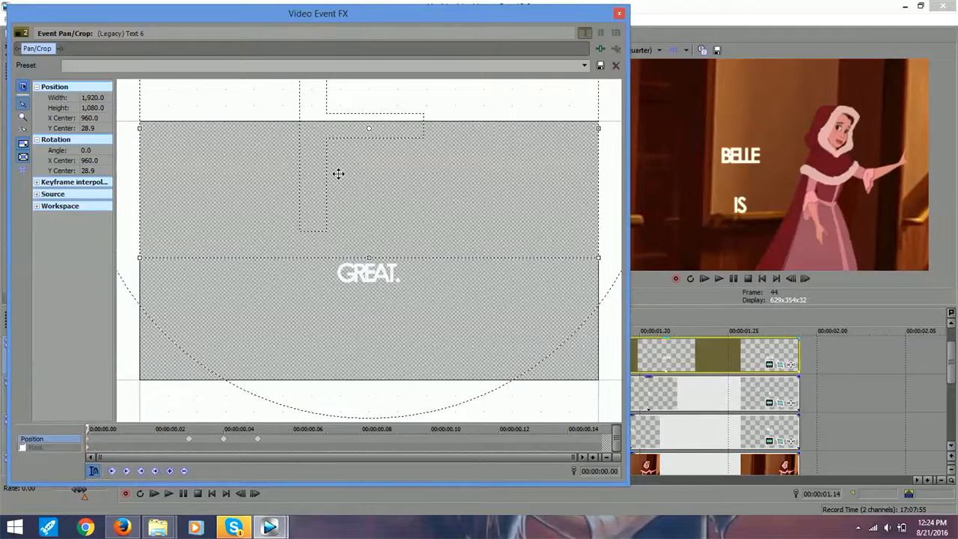
{"action": "left_click", "coordinate": [223, 441]}
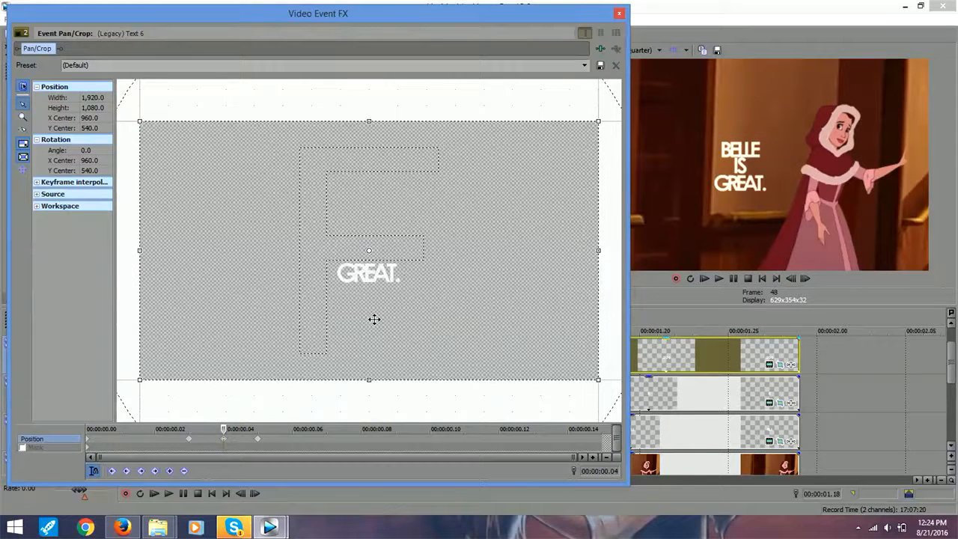
{"action": "left_click_drag", "start_coordinate": [374, 319], "coordinate": [374, 311]}
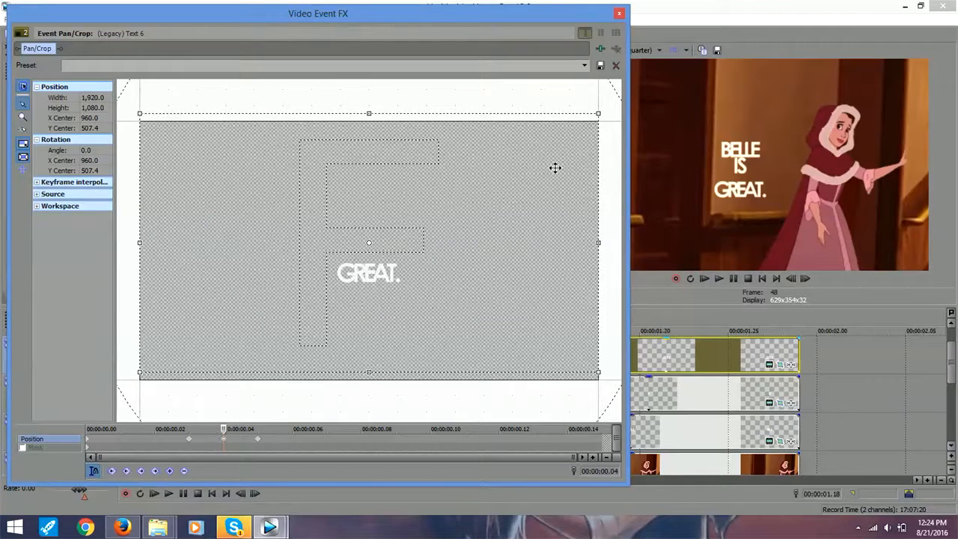
{"action": "left_click", "coordinate": [619, 14]}
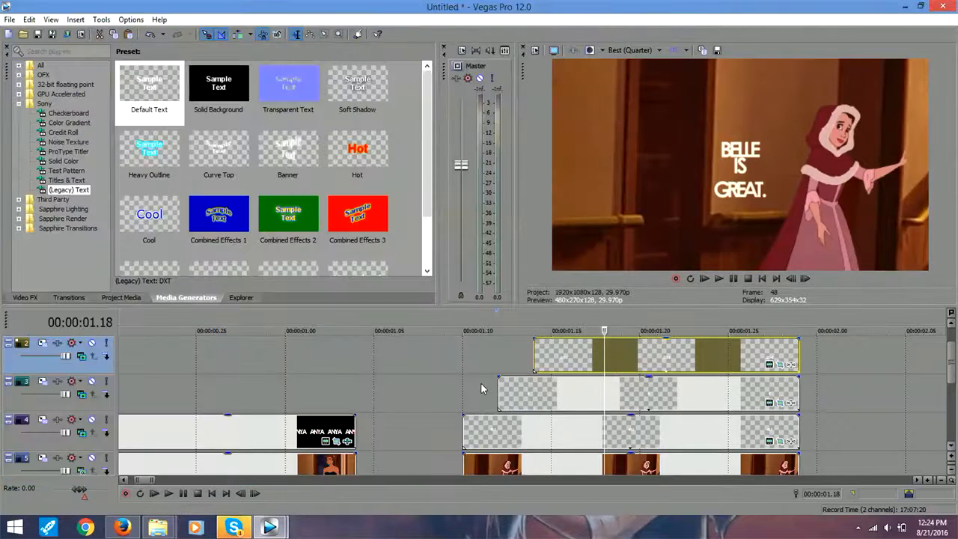
Step: Scrub repeatedly between about 00:00:01.10 and 00:00:01.24 to review the staggered entrances of BELLE, IS and GREAT
{"action": "left_click", "coordinate": [465, 361]}
{"action": "left_click_drag", "start_coordinate": [464, 354], "coordinate": [616, 334]}
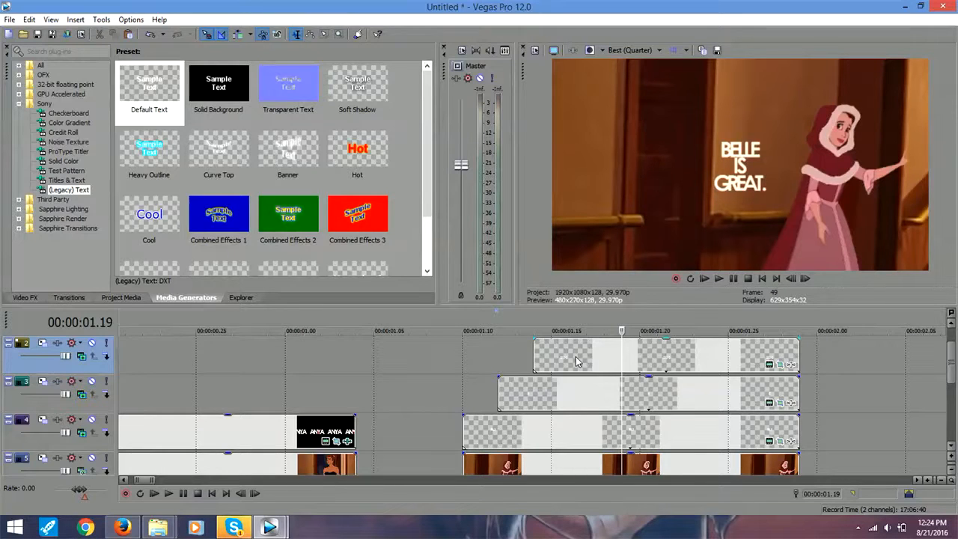
{"action": "left_click", "coordinate": [478, 364]}
{"action": "left_click_drag", "start_coordinate": [478, 365], "coordinate": [675, 359]}
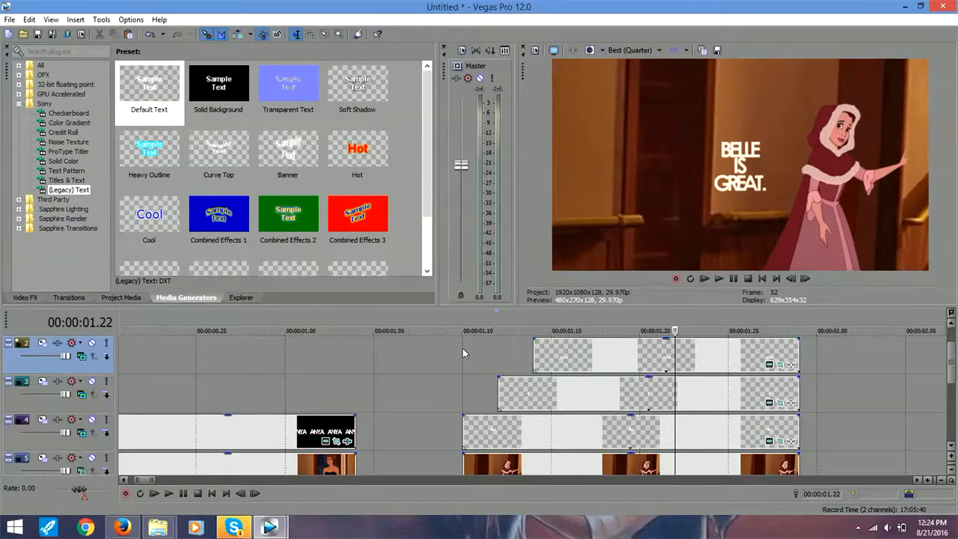
{"action": "left_click", "coordinate": [465, 391]}
{"action": "left_click_drag", "start_coordinate": [466, 388], "coordinate": [713, 376]}
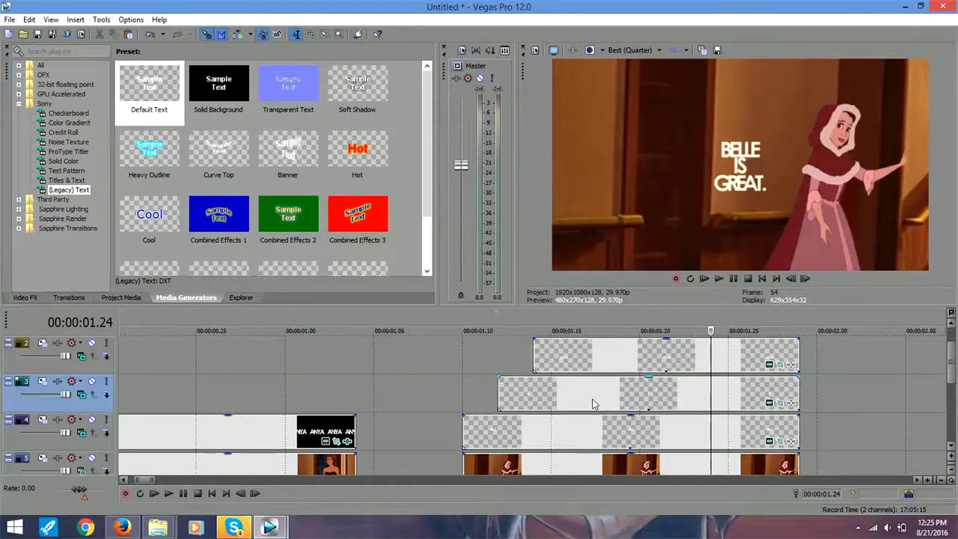
{"action": "left_click", "coordinate": [587, 363]}
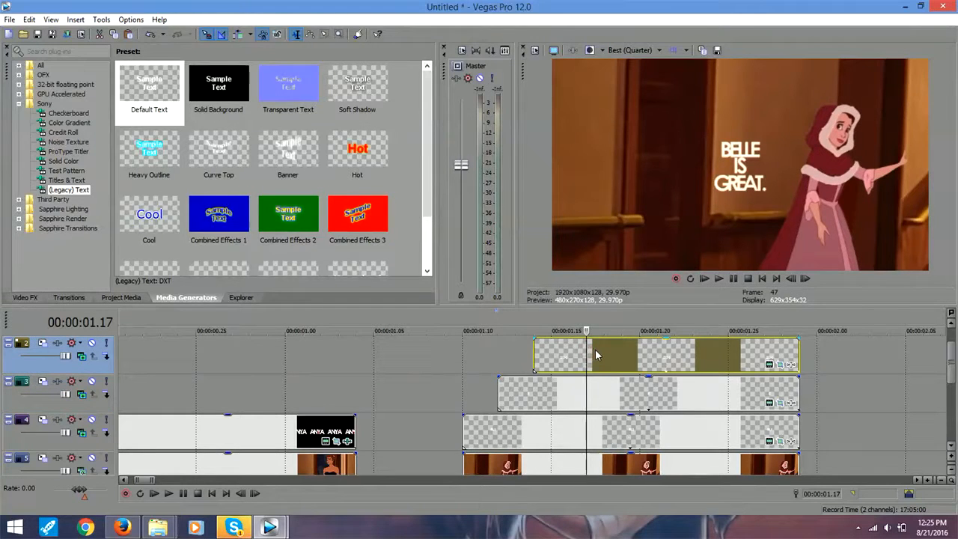
{"action": "left_click", "coordinate": [468, 379]}
{"action": "left_click_drag", "start_coordinate": [463, 347], "coordinate": [635, 342]}
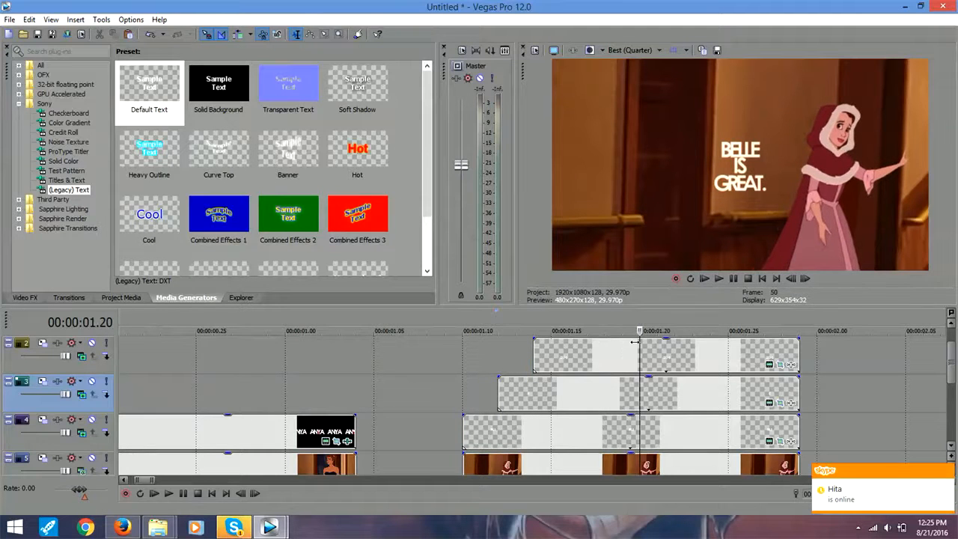
Step: Reopen GREAT.'s Pan/Crop and shift the framing at the 00:00:00.04 keyframe to X Center 960.0, Y Center 522.5
{"action": "left_click", "coordinate": [568, 363]}
{"action": "mouse_move", "coordinate": [568, 354]}
{"action": "left_mouse_down"}
{"action": "mouse_move", "coordinate": [538, 360]}
{"action": "mouse_move", "coordinate": [623, 353]}
{"action": "mouse_move", "coordinate": [466, 352]}
{"action": "mouse_move", "coordinate": [711, 343]}
{"action": "mouse_move", "coordinate": [568, 348]}
{"action": "mouse_move", "coordinate": [599, 350]}
{"action": "mouse_move", "coordinate": [581, 349]}
{"action": "left_mouse_up"}
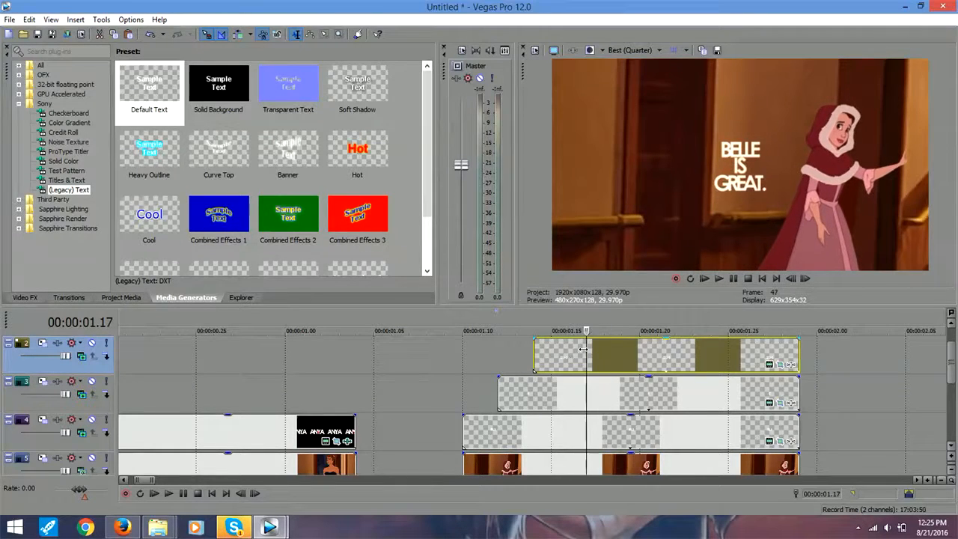
{"action": "left_click", "coordinate": [779, 366]}
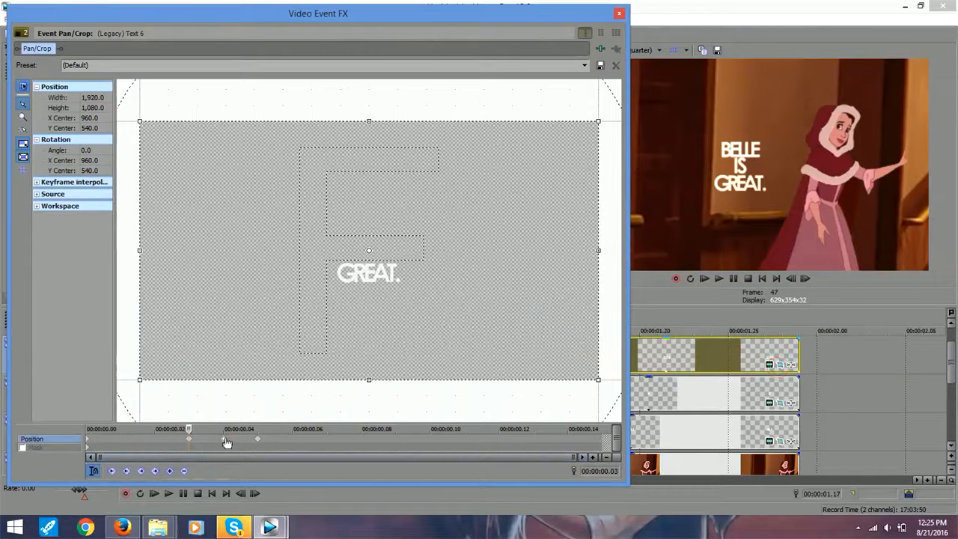
{"action": "left_click", "coordinate": [227, 442]}
{"action": "left_click_drag", "start_coordinate": [456, 265], "coordinate": [457, 269]}
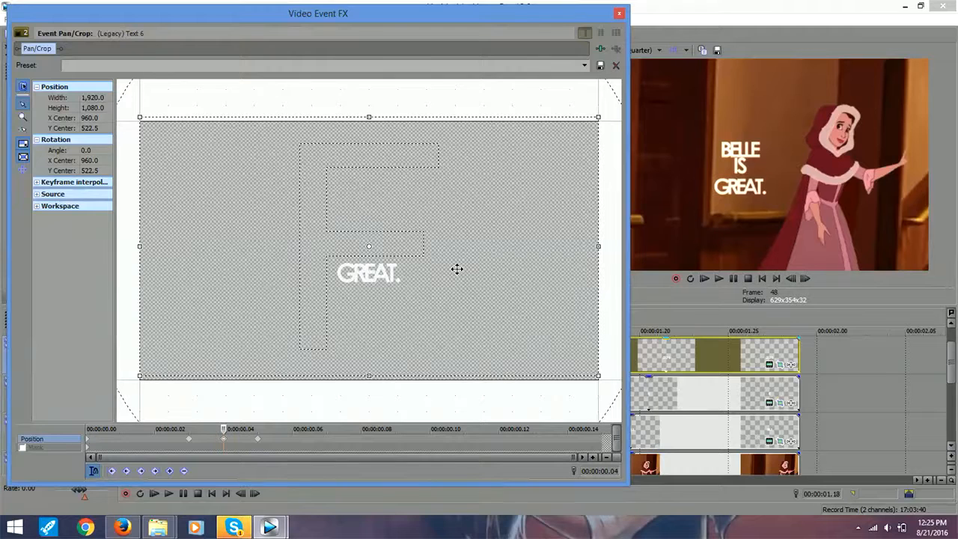
{"action": "left_click", "coordinate": [619, 14]}
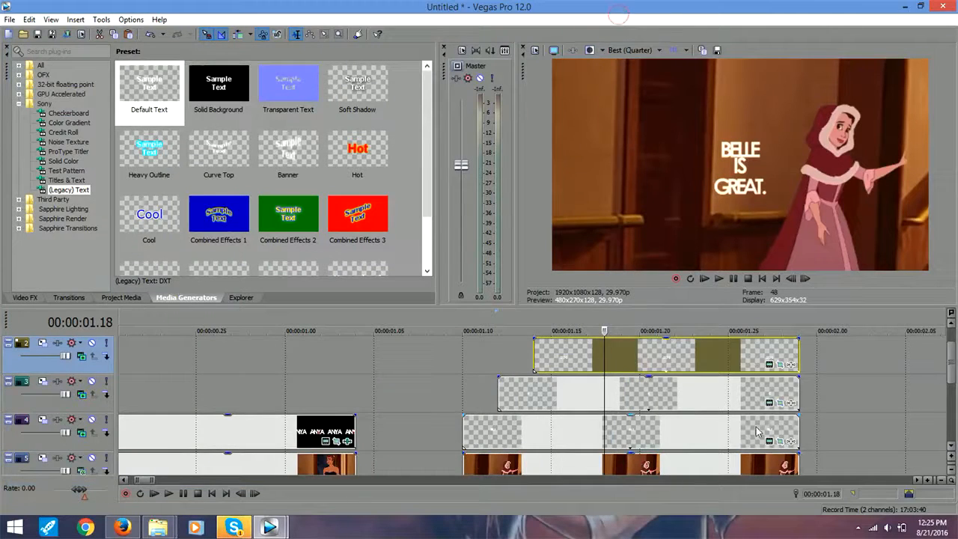
Step: Shift IS's Pan/Crop framing at the 00:00:00.04 keyframe to X Center 960.0, Y Center 520.0
{"action": "left_click", "coordinate": [780, 402]}
{"action": "left_click", "coordinate": [208, 439]}
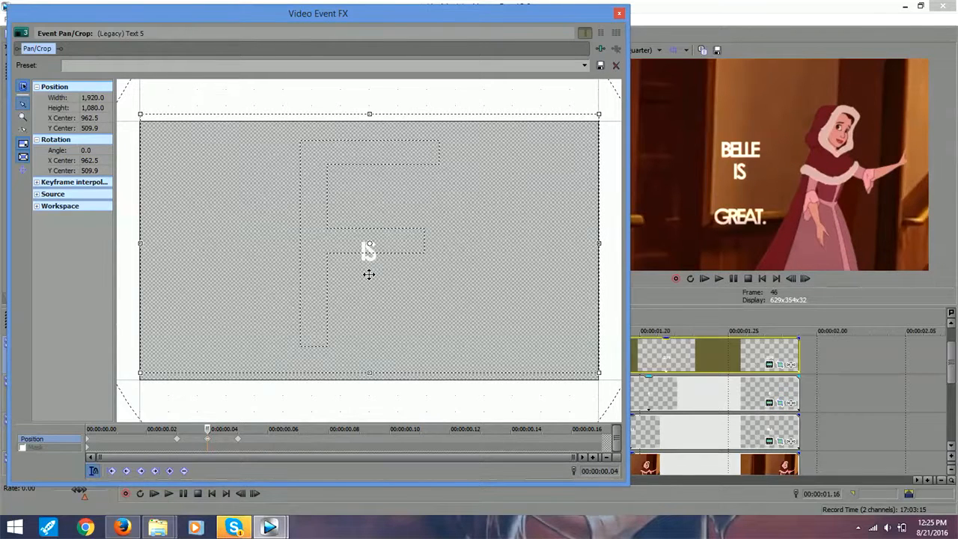
{"action": "left_click_drag", "start_coordinate": [369, 274], "coordinate": [369, 277]}
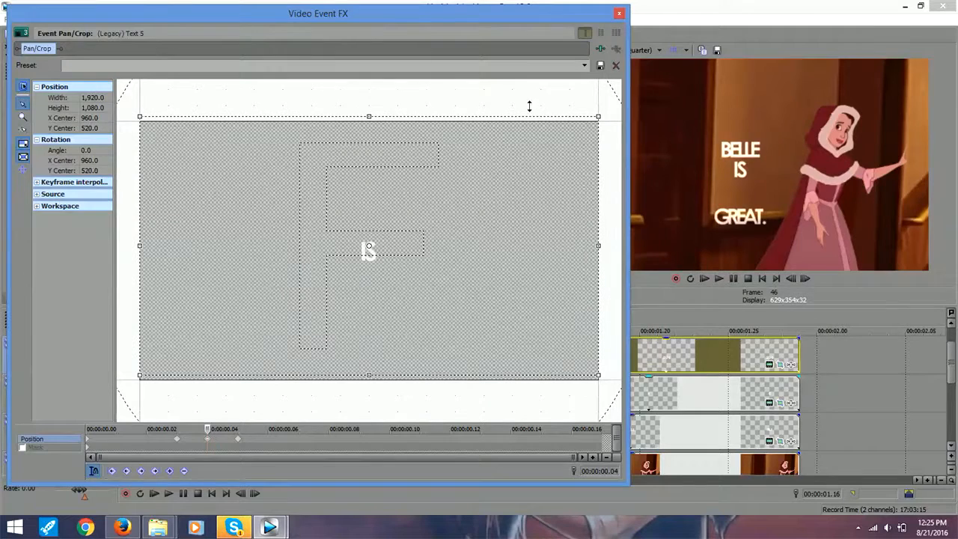
{"action": "left_click", "coordinate": [619, 13]}
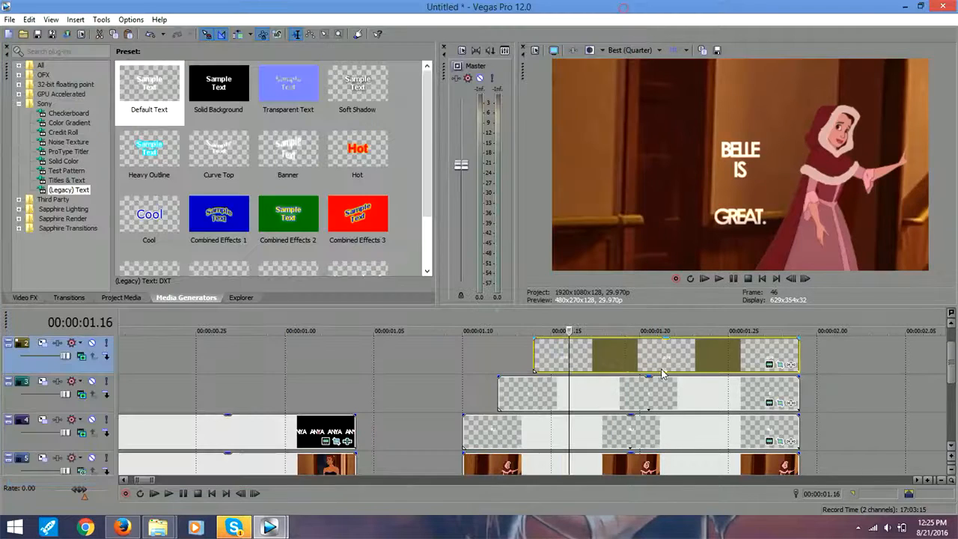
Step: Shift BELLE's Pan/Crop framing at the 00:00:00.04 keyframe to X Center 960.0, Y Center 522.5
{"action": "left_click", "coordinate": [786, 442]}
{"action": "left_click", "coordinate": [194, 439]}
{"action": "left_click_drag", "start_coordinate": [262, 327], "coordinate": [262, 330]}
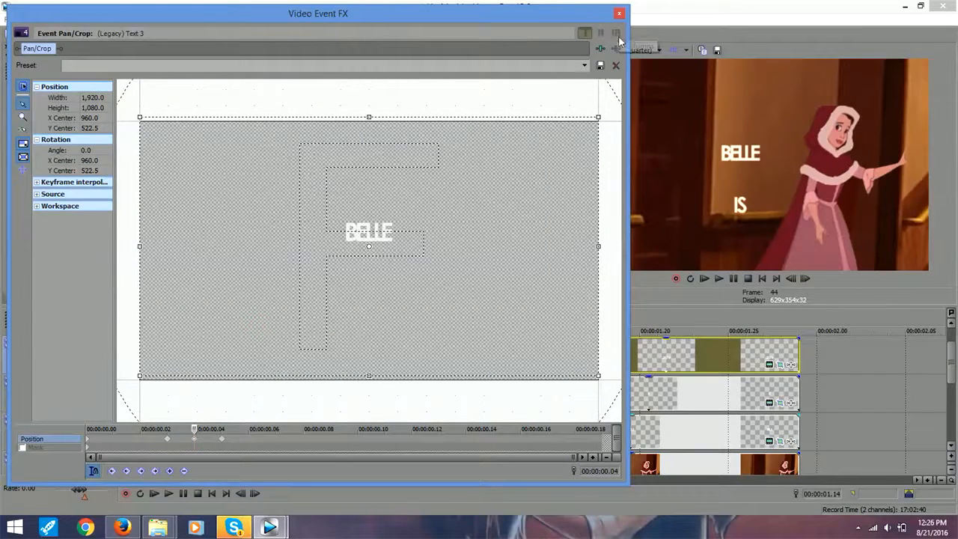
{"action": "left_click", "coordinate": [619, 12]}
Step: Play the BELLE, IS and GREAT. entrances twice, starting from 00:00:01.10, to review their bounces
{"action": "left_click", "coordinate": [464, 374]}
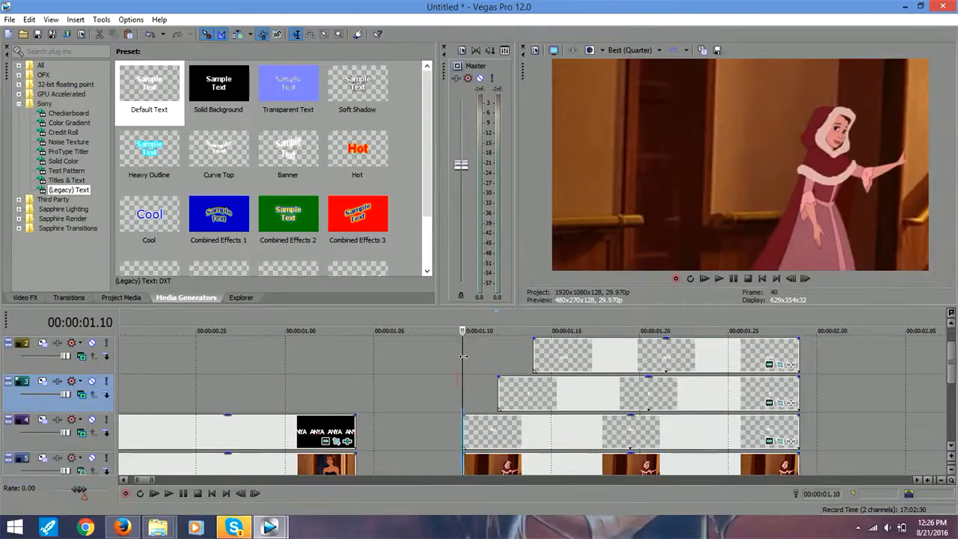
{"action": "key", "text": "space"}
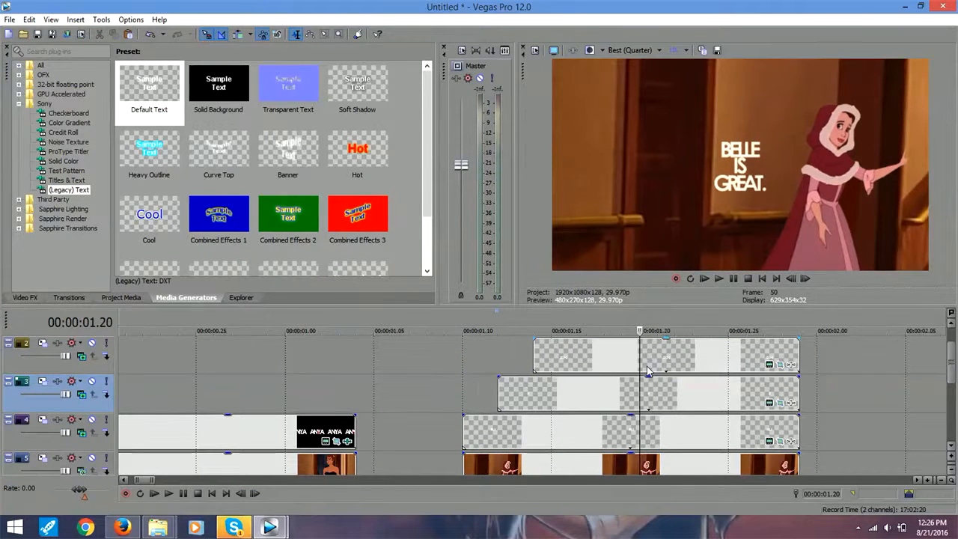
{"action": "left_click", "coordinate": [489, 366]}
{"action": "key", "text": "space"}
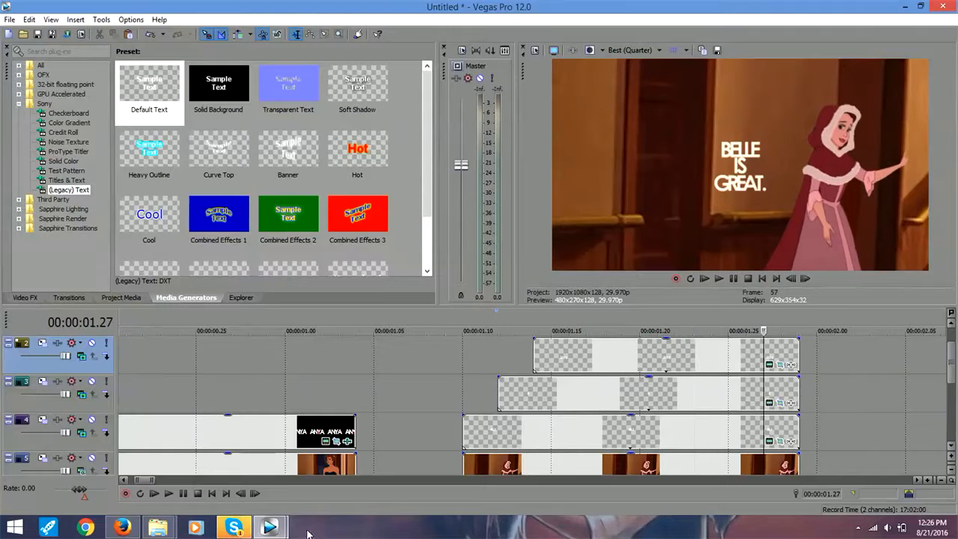
Step: Switch to the other open project, examine its FOR MORE text effect at 00:00:10.17, and return to the BELLE project
{"action": "mouse_move", "coordinate": [278, 528]}
{"action": "left_click", "coordinate": [262, 424]}
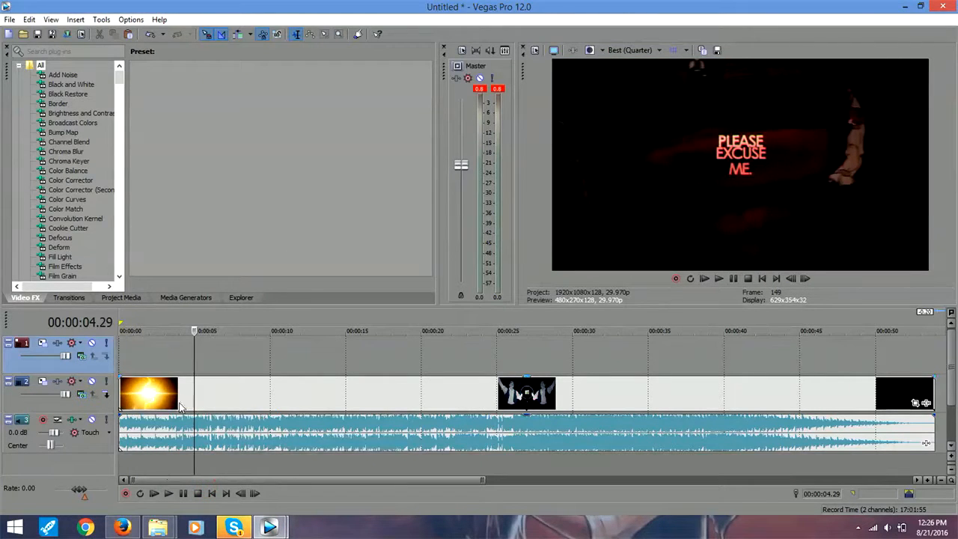
{"action": "left_click_drag", "start_coordinate": [194, 341], "coordinate": [278, 359]}
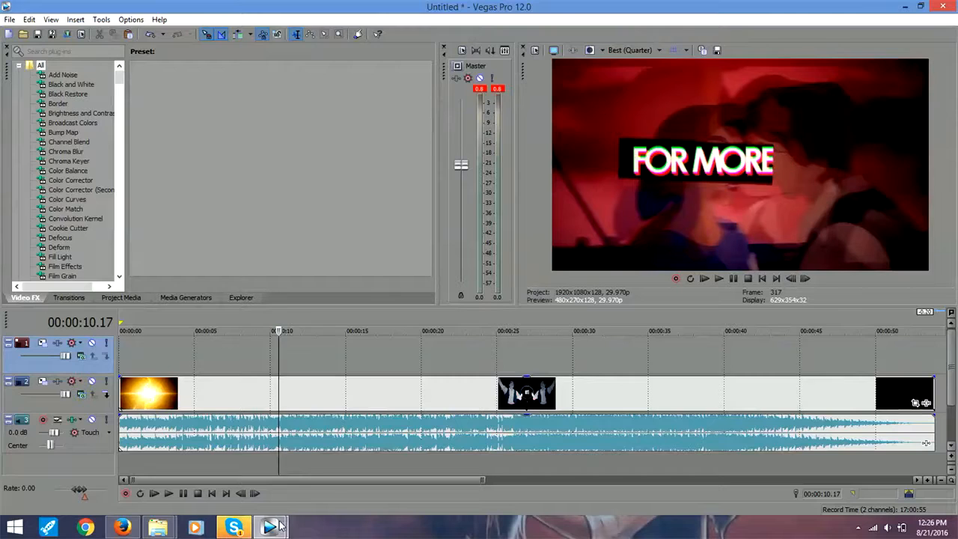
{"action": "mouse_move", "coordinate": [271, 527]}
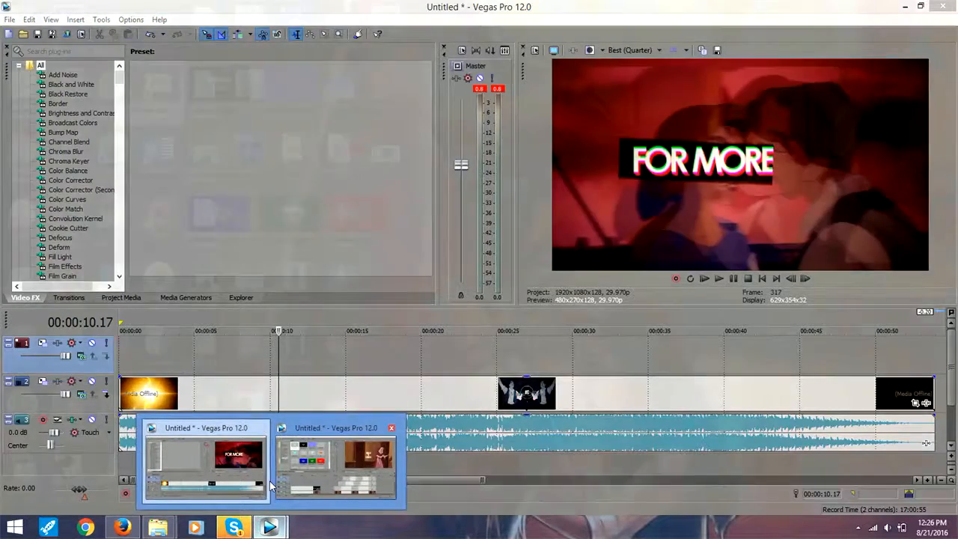
{"action": "left_click", "coordinate": [281, 480]}
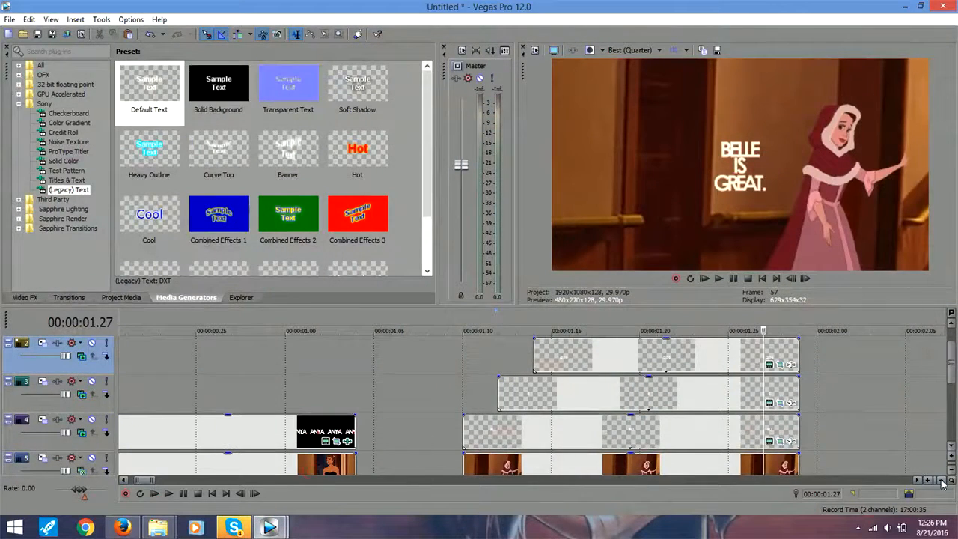
Step: Insert the Aladdin_France clip from the Manips folder on the video track at 00:00:02.05, after the Belle clip
{"action": "left_click", "coordinate": [941, 480]}
{"action": "left_click", "coordinate": [941, 481]}
{"action": "left_click_drag", "start_coordinate": [952, 363], "coordinate": [953, 375]}
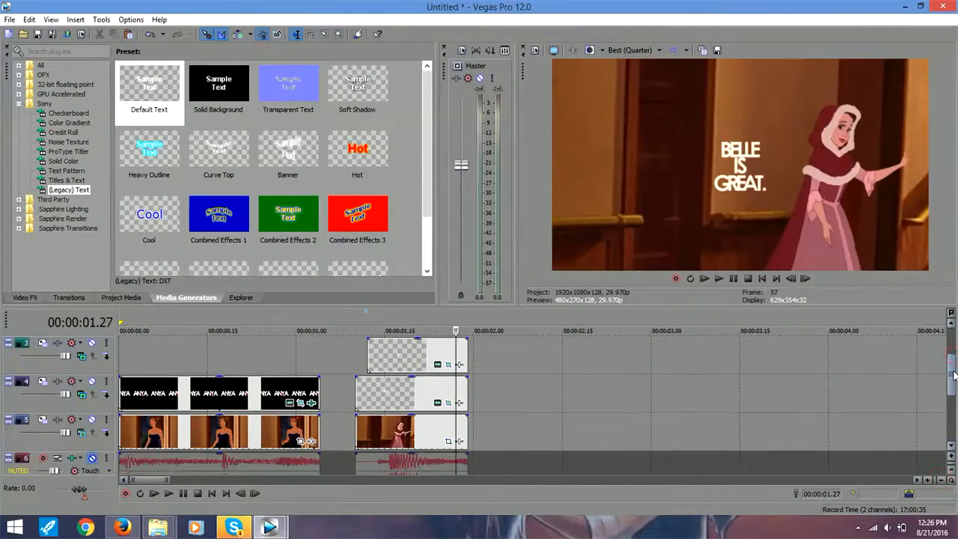
{"action": "left_click", "coordinate": [503, 426]}
{"action": "mouse_move", "coordinate": [158, 527]}
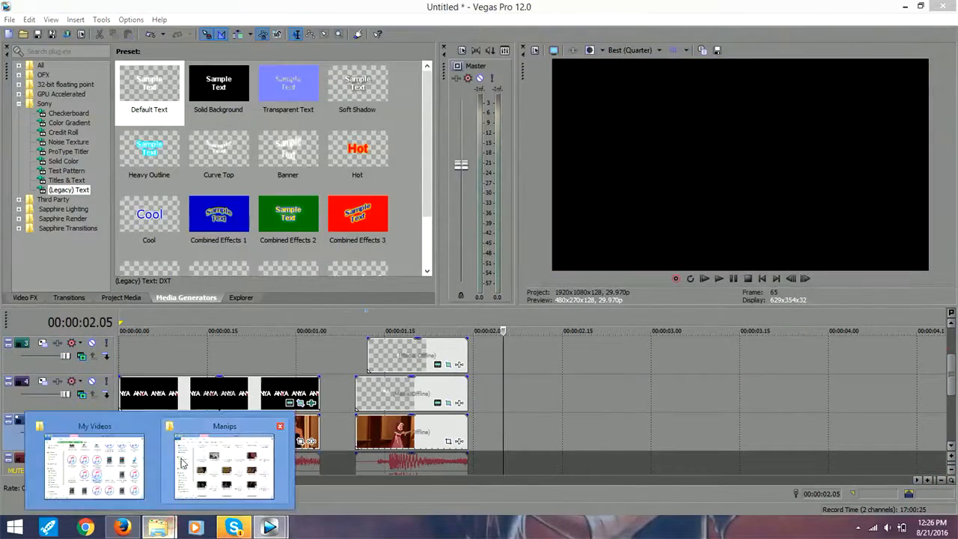
{"action": "left_click", "coordinate": [181, 462]}
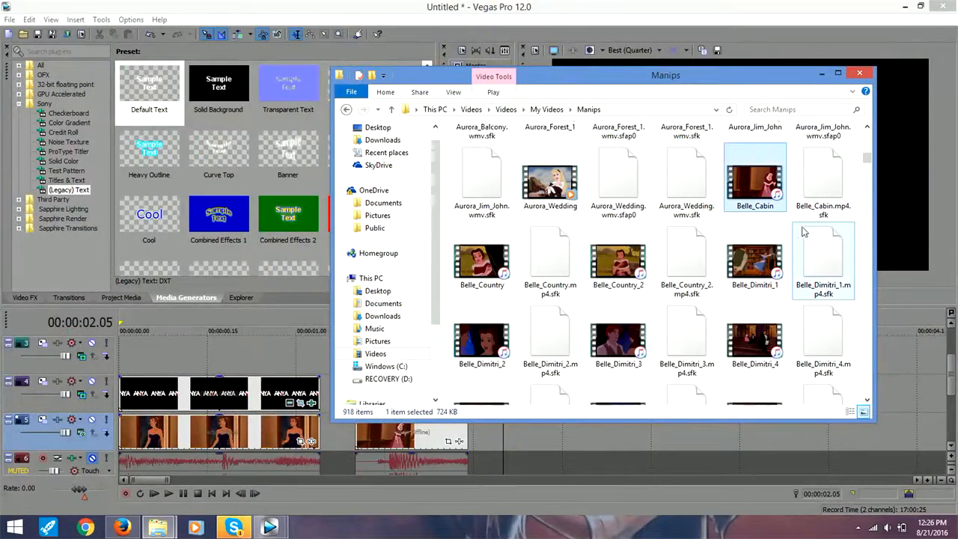
{"action": "left_click_drag", "start_coordinate": [870, 160], "coordinate": [870, 145]}
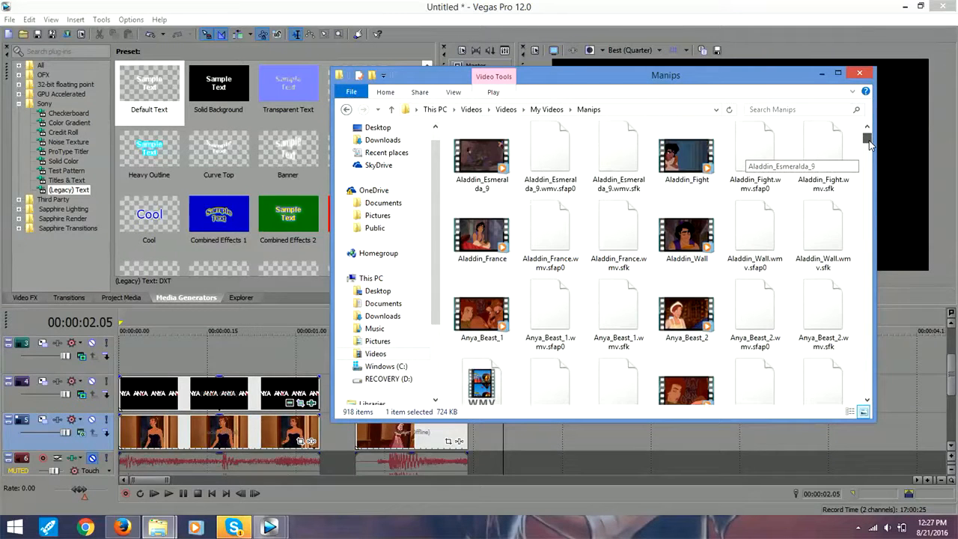
{"action": "left_click_drag", "start_coordinate": [483, 236], "coordinate": [509, 442]}
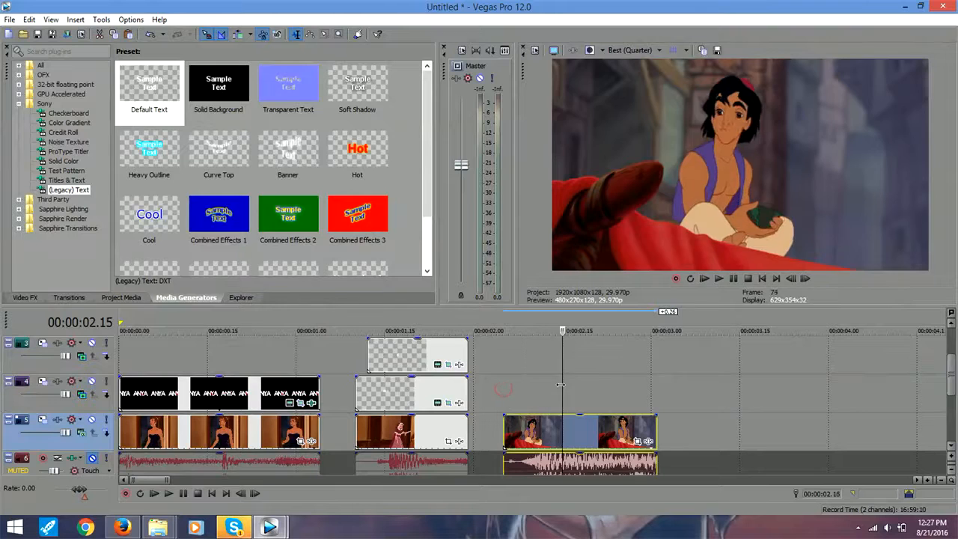
Step: Disable resampling for the Aladdin video event
{"action": "right_click", "coordinate": [550, 427]}
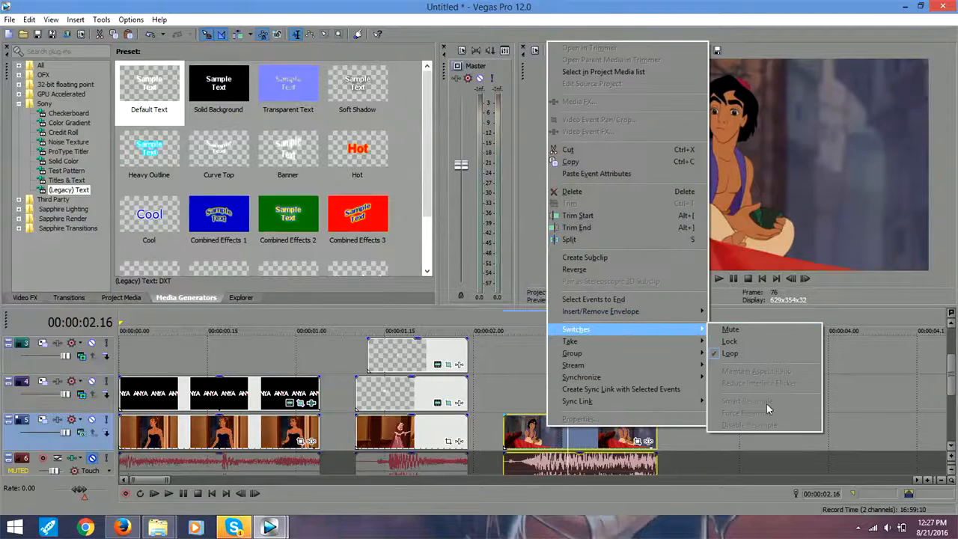
{"action": "left_click", "coordinate": [533, 442]}
{"action": "right_click", "coordinate": [565, 442]}
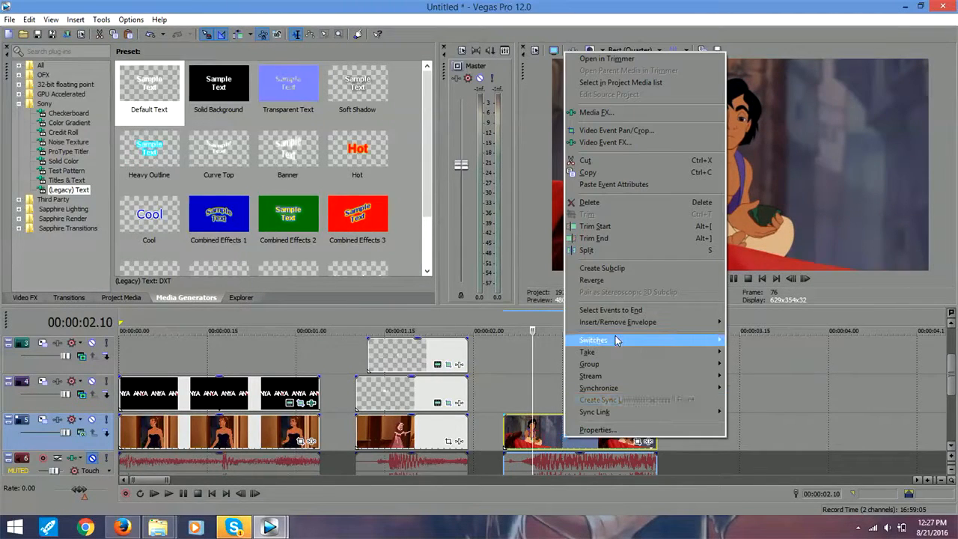
{"action": "mouse_move", "coordinate": [614, 341]}
{"action": "left_click", "coordinate": [801, 443]}
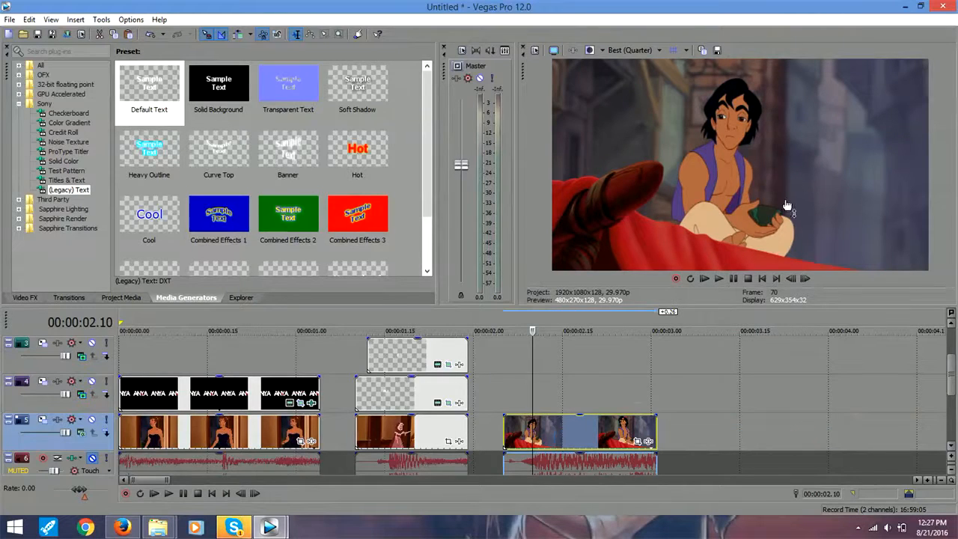
Step: Add a Default Text event above the Aladdin clip at 00:00:02.10 and cut it off at the clip's end
{"action": "left_click_drag", "start_coordinate": [149, 90], "coordinate": [538, 387]}
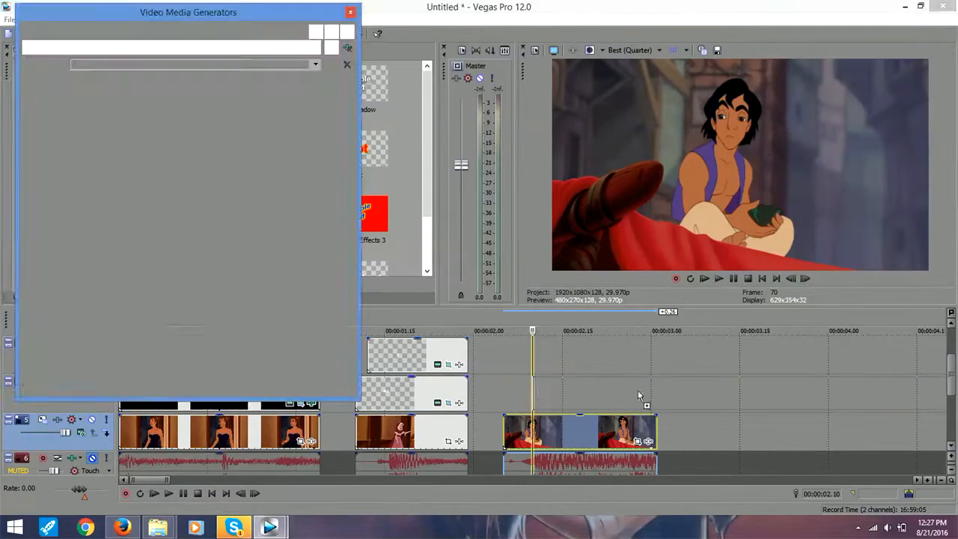
{"action": "right_click", "coordinate": [656, 395]}
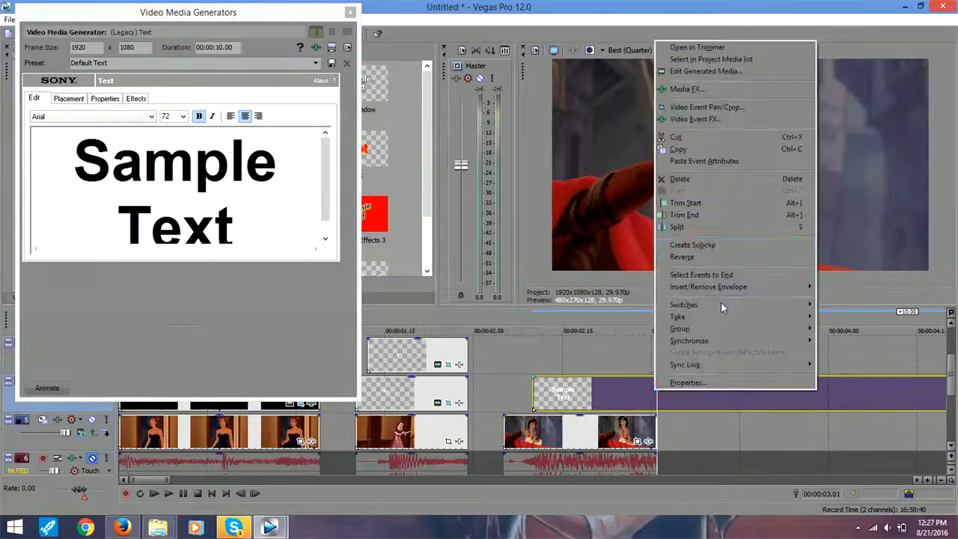
{"action": "left_click", "coordinate": [723, 229]}
{"action": "left_click", "coordinate": [533, 399]}
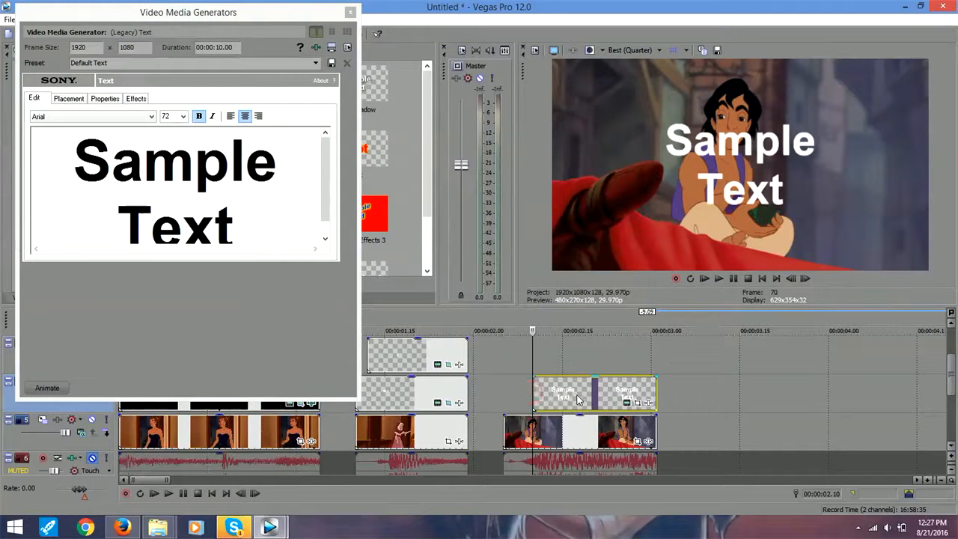
Step: Give the new text an opaque black background with alpha 255 and set its track's compositing mode to Source Alpha
{"action": "left_click", "coordinate": [105, 99]}
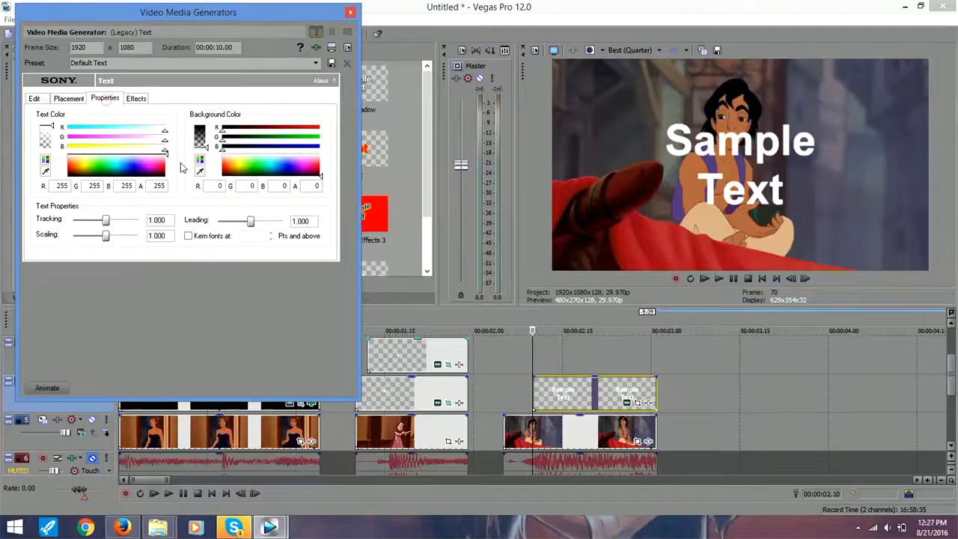
{"action": "left_click_drag", "start_coordinate": [208, 146], "coordinate": [210, 121]}
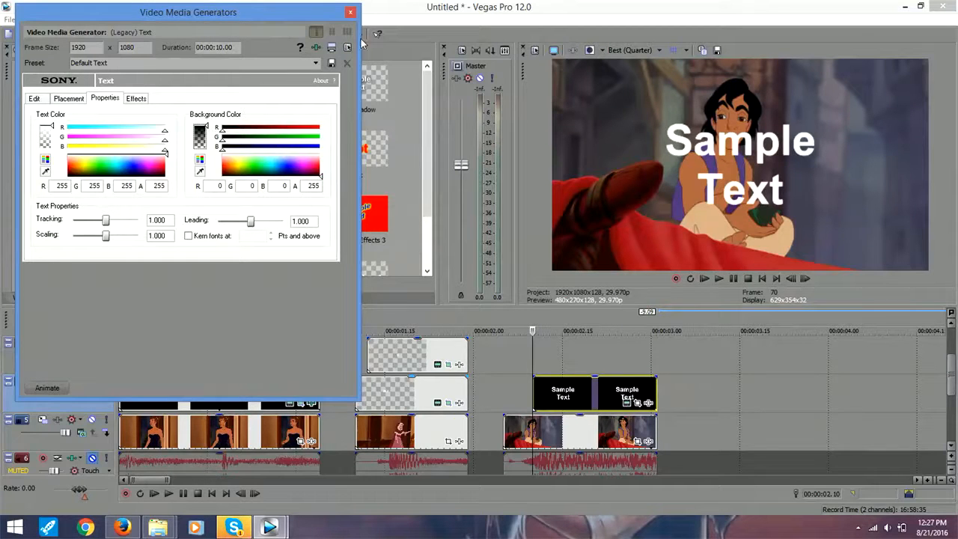
{"action": "left_click", "coordinate": [350, 12]}
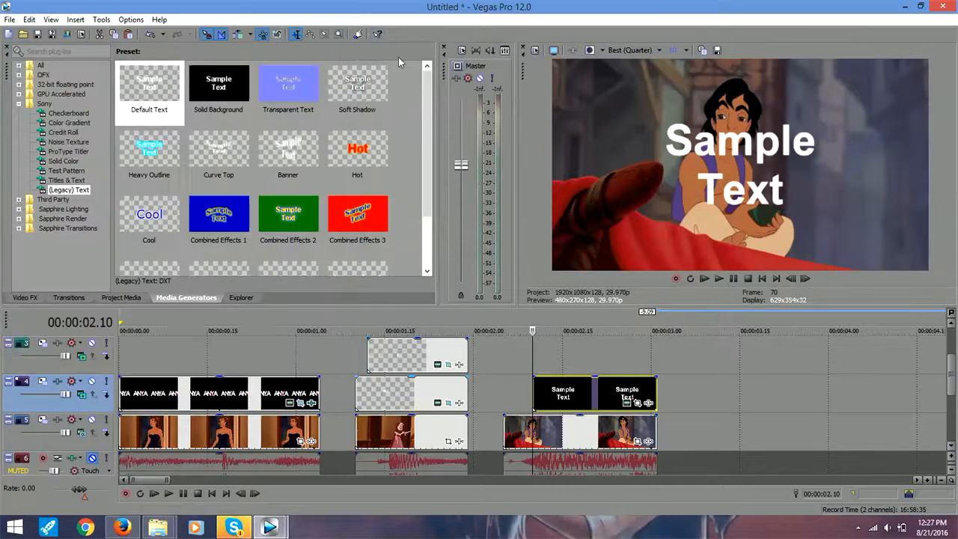
{"action": "left_click", "coordinate": [84, 397]}
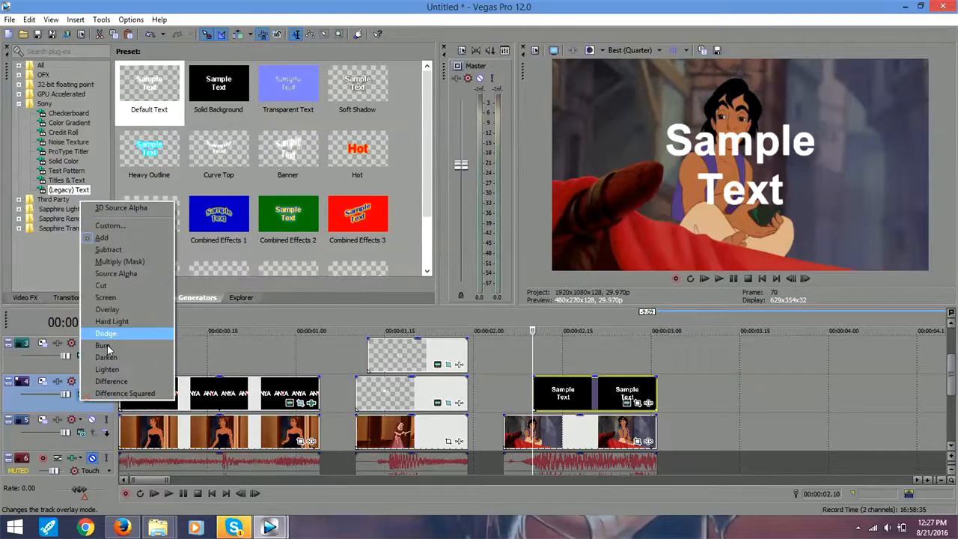
{"action": "left_click", "coordinate": [139, 274]}
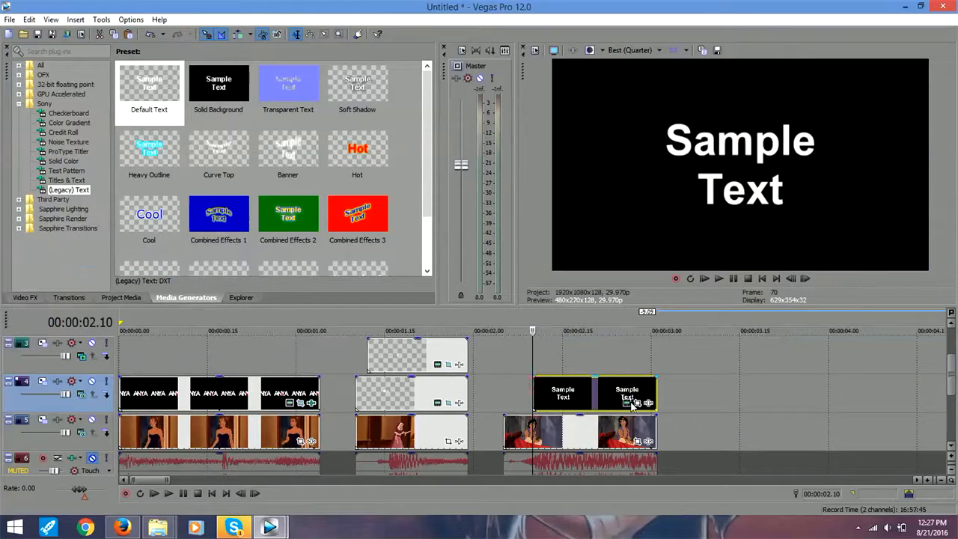
Step: Replace the sample text with ALADDIN and set its font to Century Gothic
{"action": "left_click", "coordinate": [627, 403]}
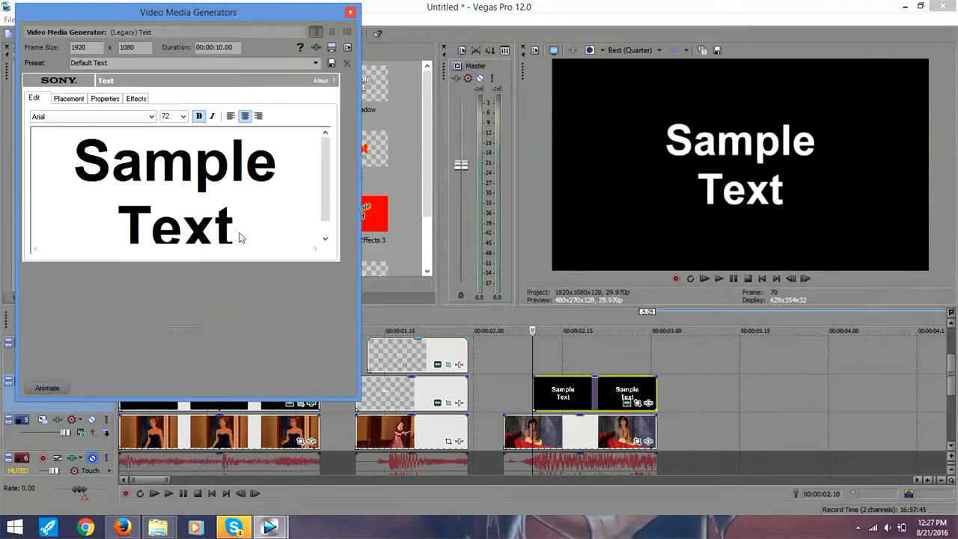
{"action": "left_click_drag", "start_coordinate": [259, 212], "coordinate": [49, 118]}
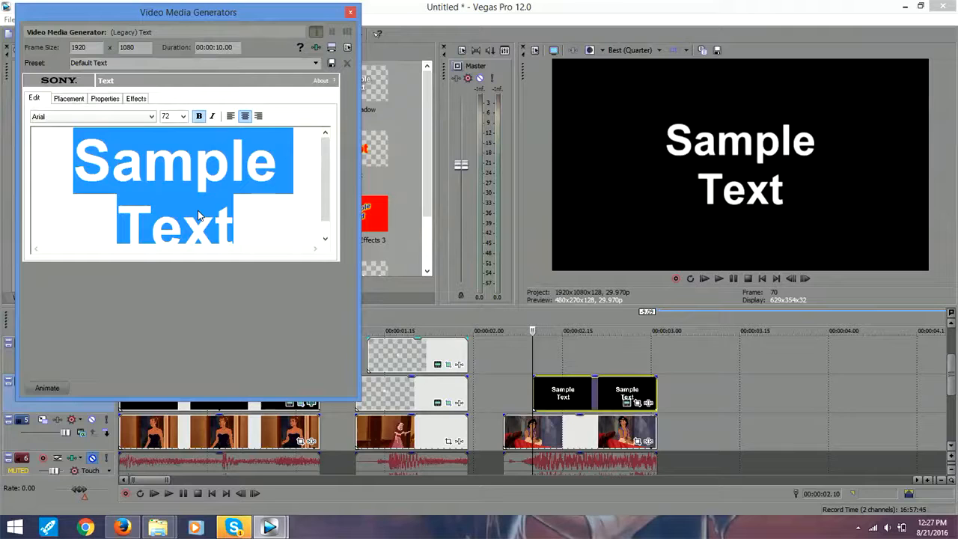
{"action": "type", "text": "ALADDIN"}
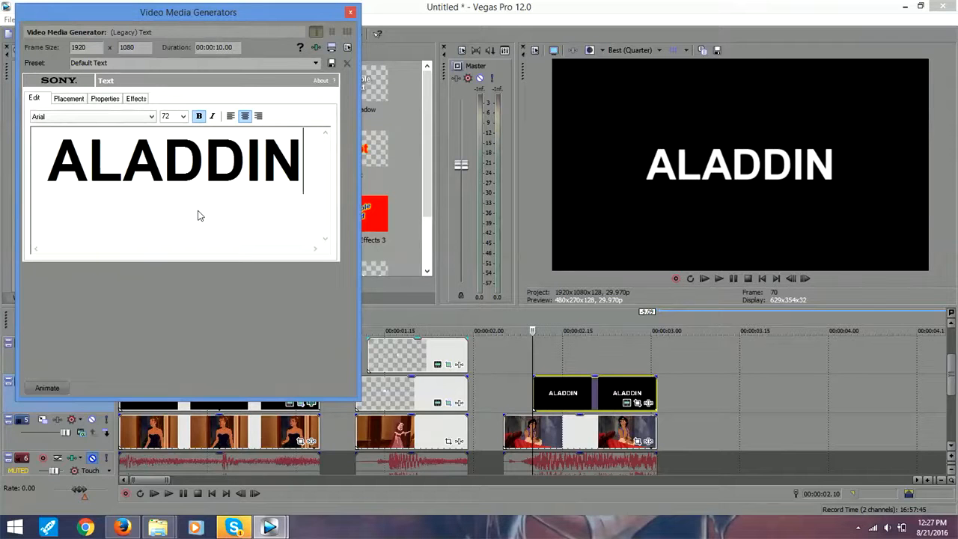
{"action": "left_click", "coordinate": [105, 117]}
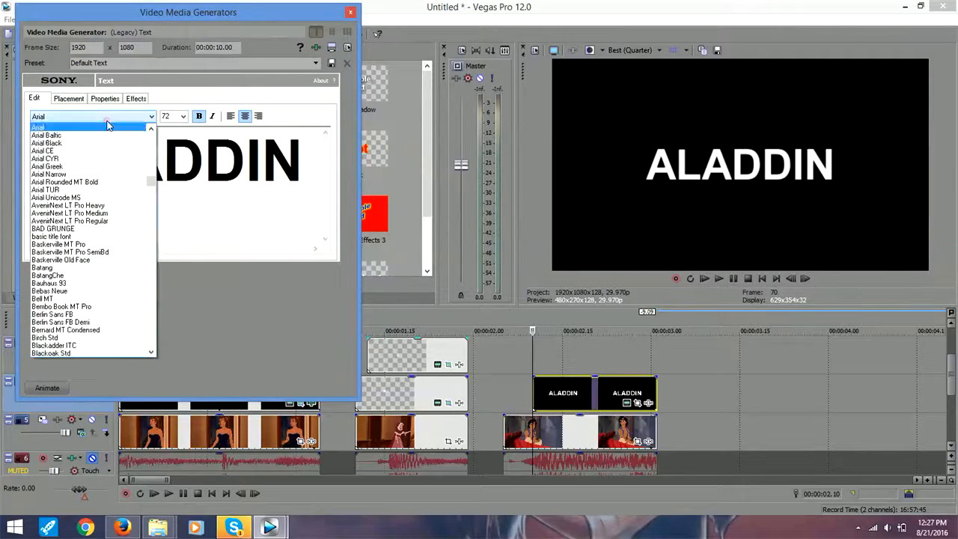
{"action": "left_click_drag", "start_coordinate": [155, 184], "coordinate": [154, 199]}
{"action": "left_click", "coordinate": [85, 275]}
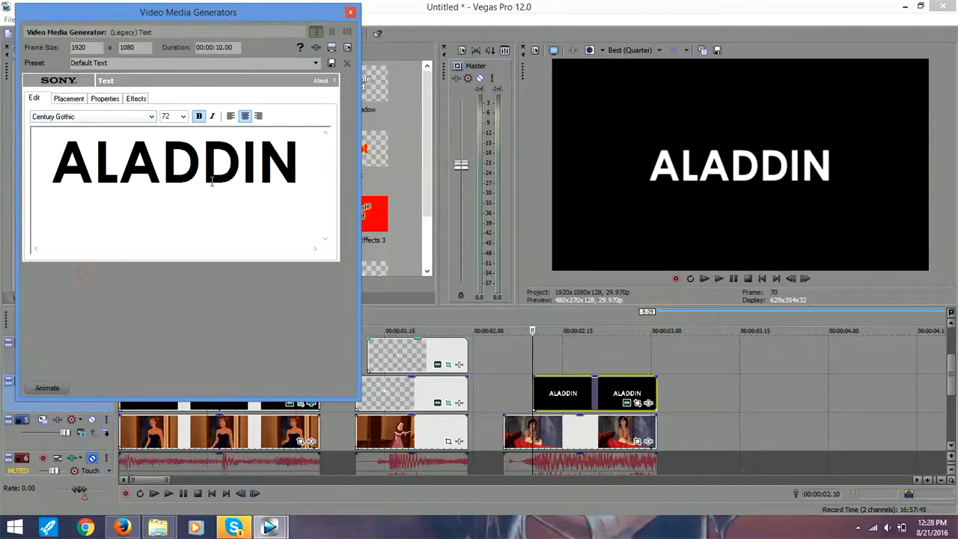
Step: Tighten the ALADDIN text's tracking to 0.796
{"action": "left_click", "coordinate": [137, 99]}
{"action": "left_click", "coordinate": [105, 98]}
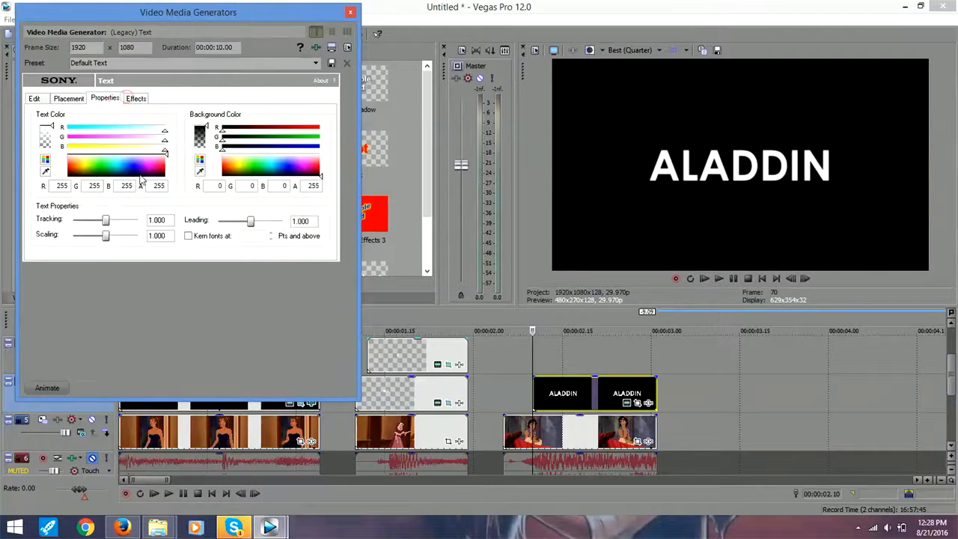
{"action": "left_click_drag", "start_coordinate": [105, 220], "coordinate": [102, 228]}
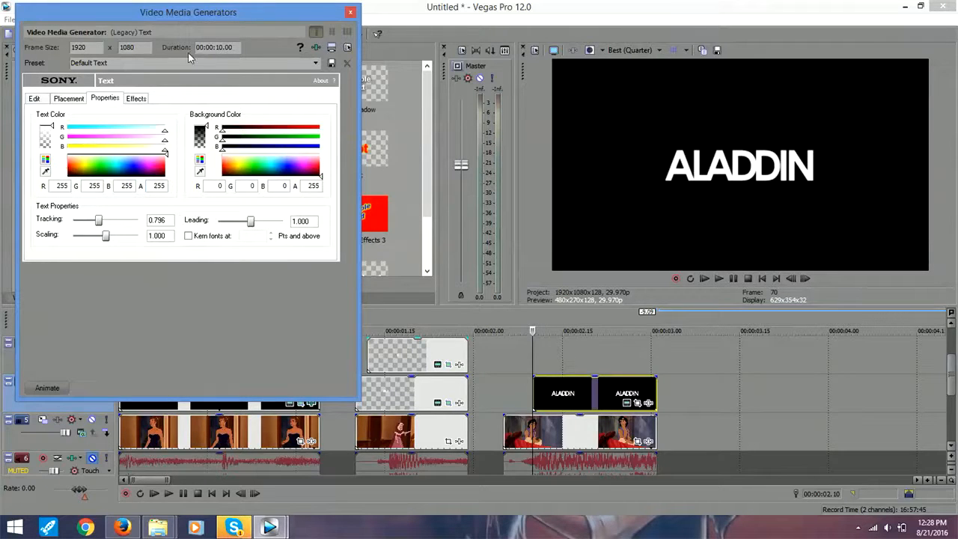
Step: Give the ALADDIN text a pure red drop shadow with its feather set to 0.000
{"action": "left_click", "coordinate": [137, 99]}
{"action": "left_click", "coordinate": [159, 188]}
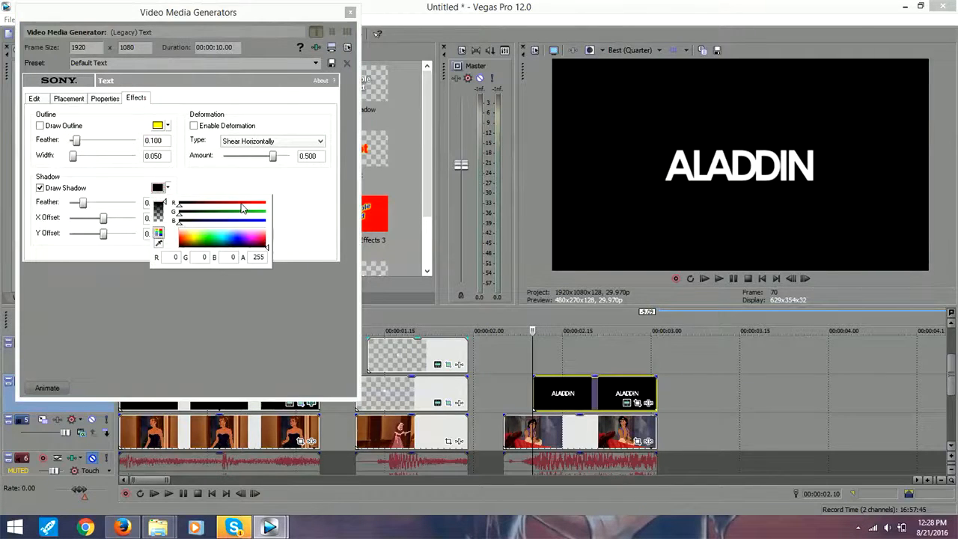
{"action": "left_click_drag", "start_coordinate": [241, 204], "coordinate": [271, 204]}
{"action": "left_click", "coordinate": [285, 204]}
{"action": "left_click_drag", "start_coordinate": [80, 203], "coordinate": [42, 209]}
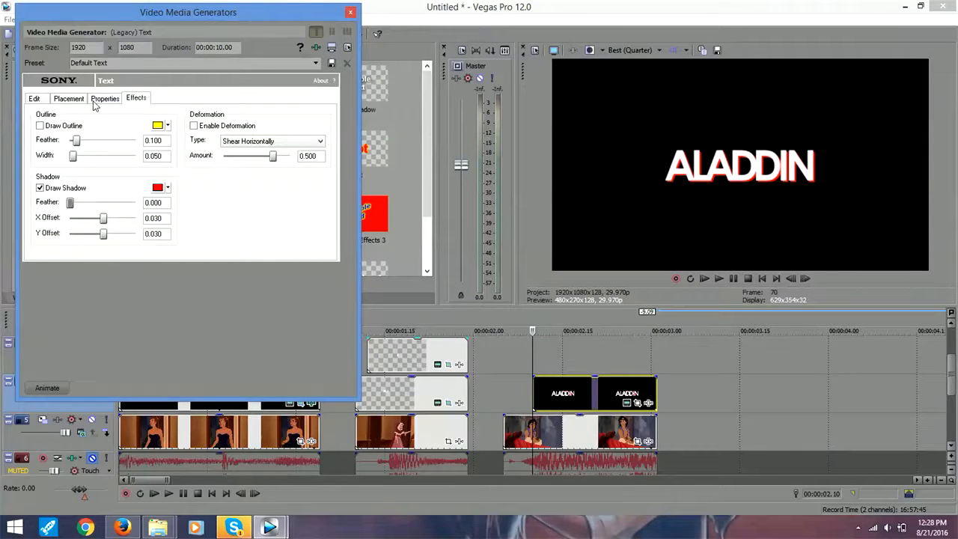
{"action": "left_click", "coordinate": [348, 14]}
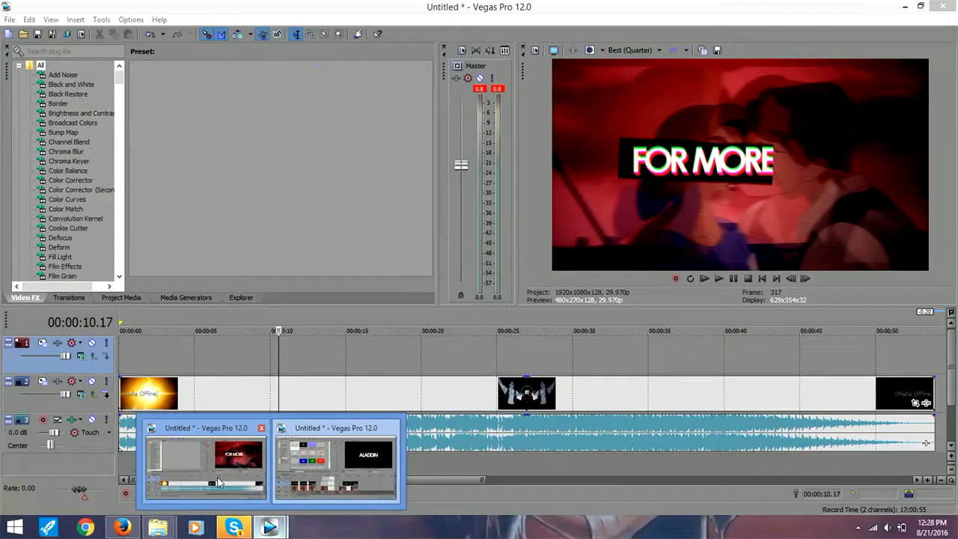
Step: View the FOR MORE text example in the other open project and return to the ALADDIN project
{"action": "left_click", "coordinate": [341, 458]}
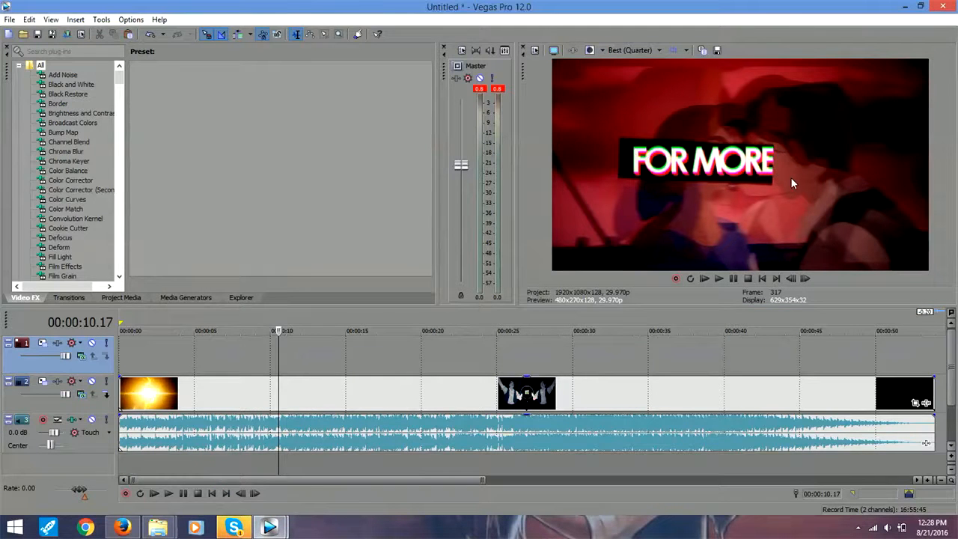
{"action": "mouse_move", "coordinate": [270, 527]}
{"action": "left_click", "coordinate": [320, 479]}
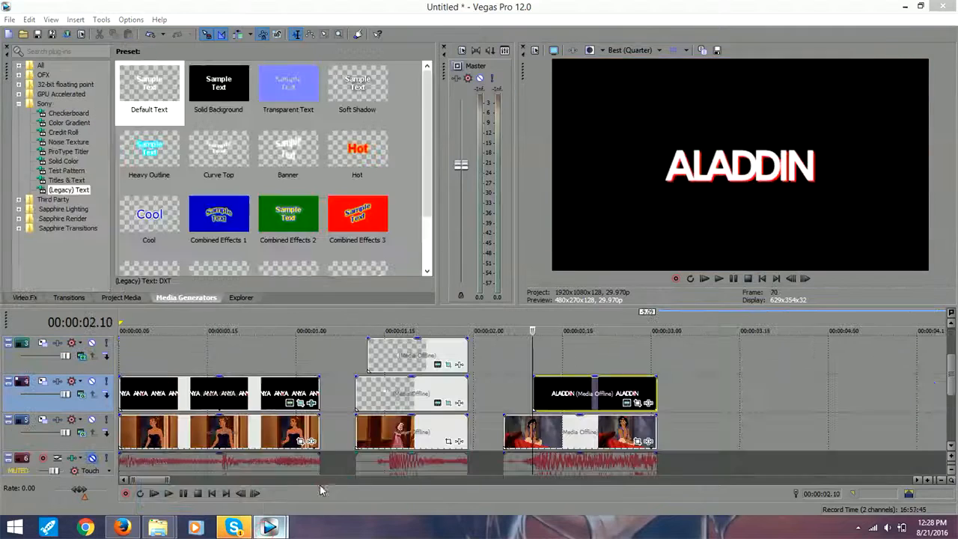
Step: Draw a rectangular mask around ALADDIN in the text event's Pan/Crop and move it up to Y 328.3
{"action": "left_click", "coordinate": [638, 403]}
{"action": "left_click", "coordinate": [24, 447]}
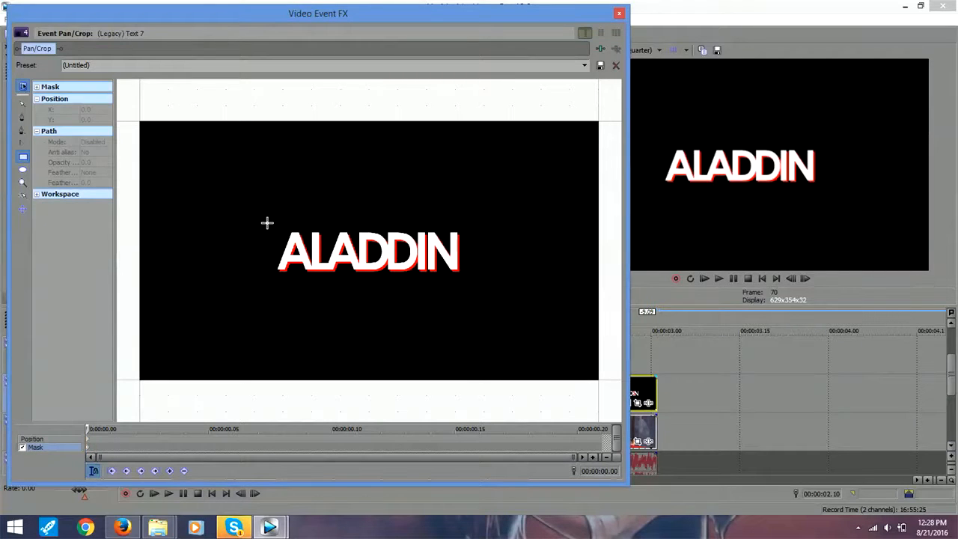
{"action": "mouse_move", "coordinate": [268, 227]}
{"action": "left_mouse_down"}
{"action": "mouse_move", "coordinate": [369, 225]}
{"action": "mouse_move", "coordinate": [484, 255]}
{"action": "mouse_move", "coordinate": [472, 277]}
{"action": "left_mouse_up"}
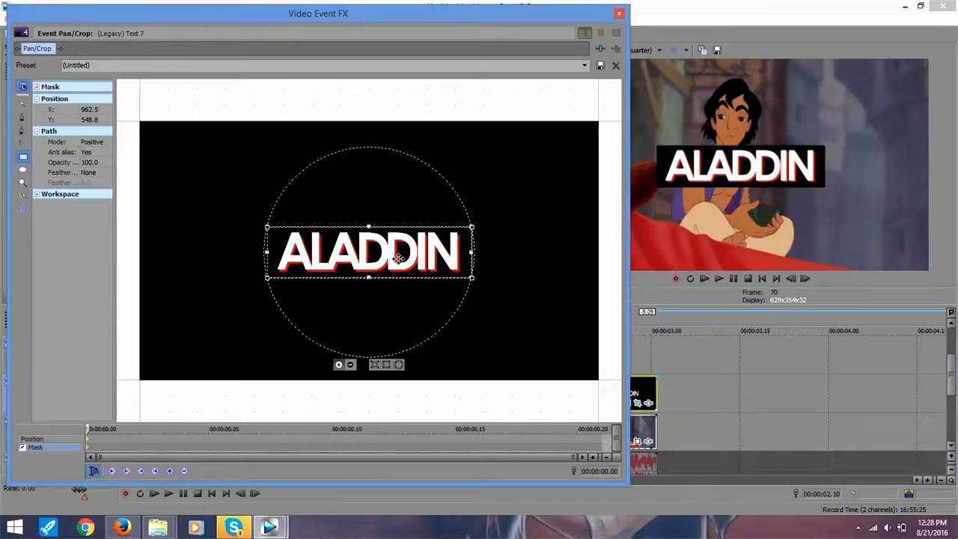
{"action": "left_click_drag", "start_coordinate": [367, 260], "coordinate": [366, 208]}
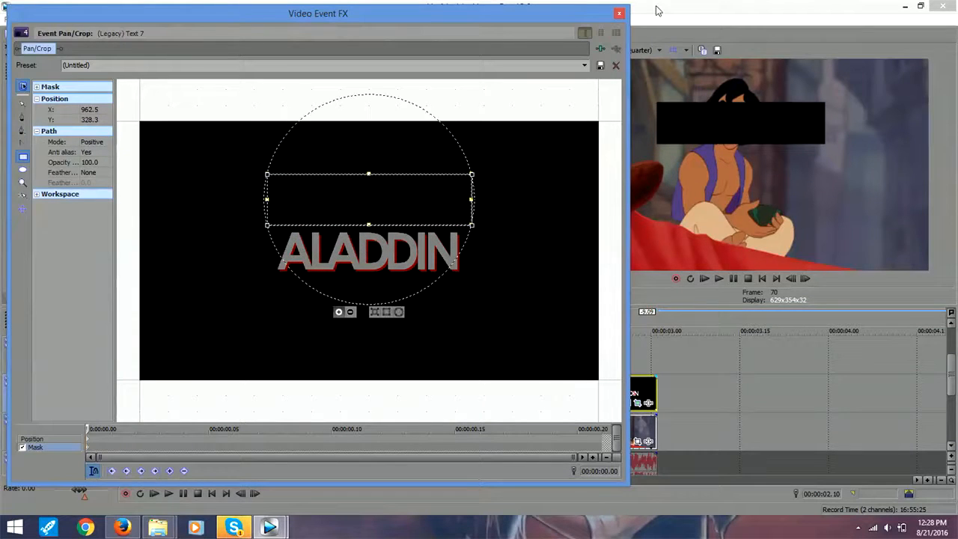
{"action": "left_click", "coordinate": [618, 15]}
Step: Reduce the ALADDIN text to size 48 and place it inside the black strip at X -0.027, Y -0.418
{"action": "left_click", "coordinate": [627, 402]}
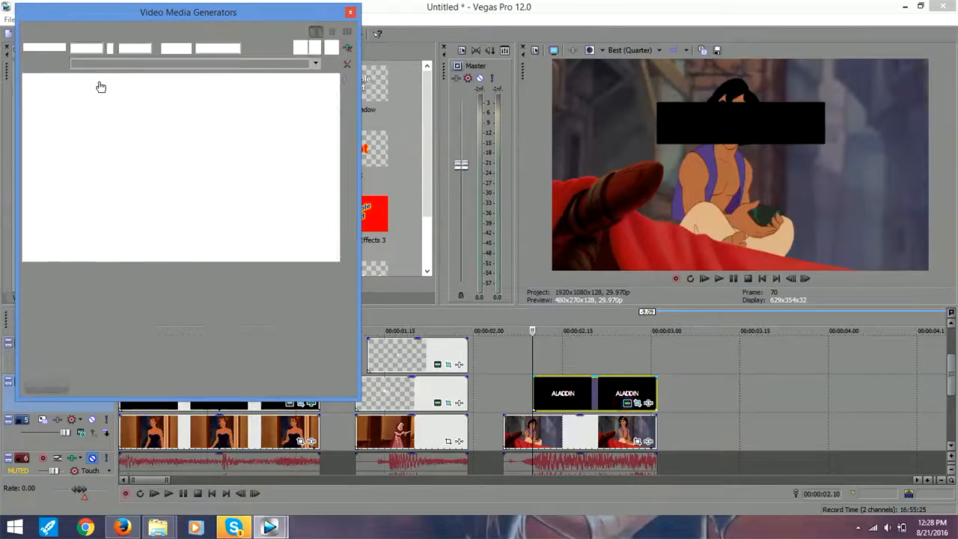
{"action": "left_click_drag", "start_coordinate": [110, 193], "coordinate": [110, 178]}
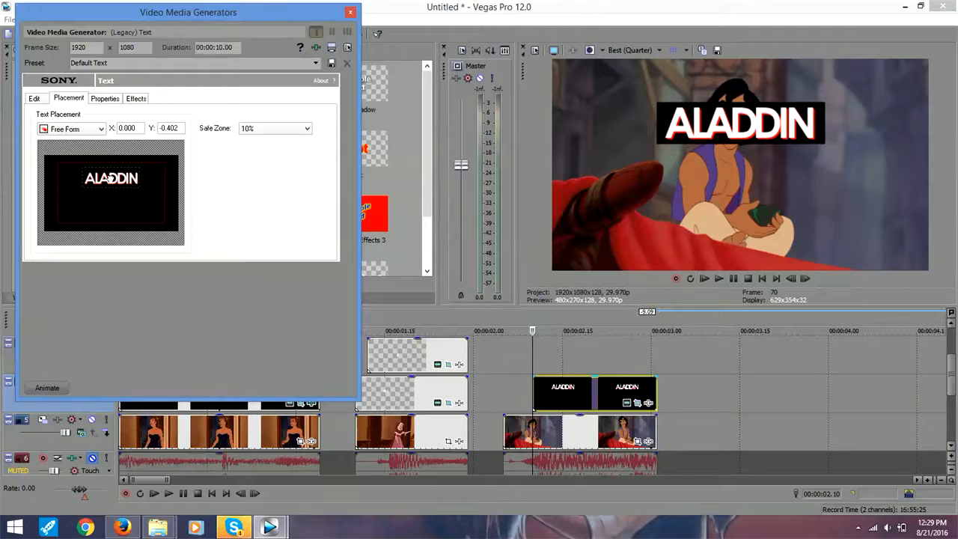
{"action": "left_click", "coordinate": [33, 100]}
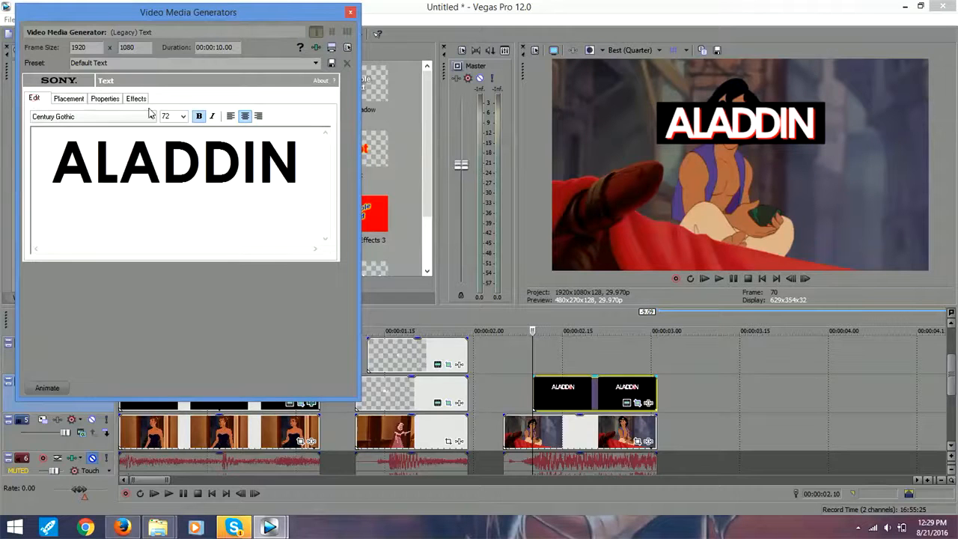
{"action": "left_click", "coordinate": [183, 116]}
{"action": "left_click", "coordinate": [178, 237]}
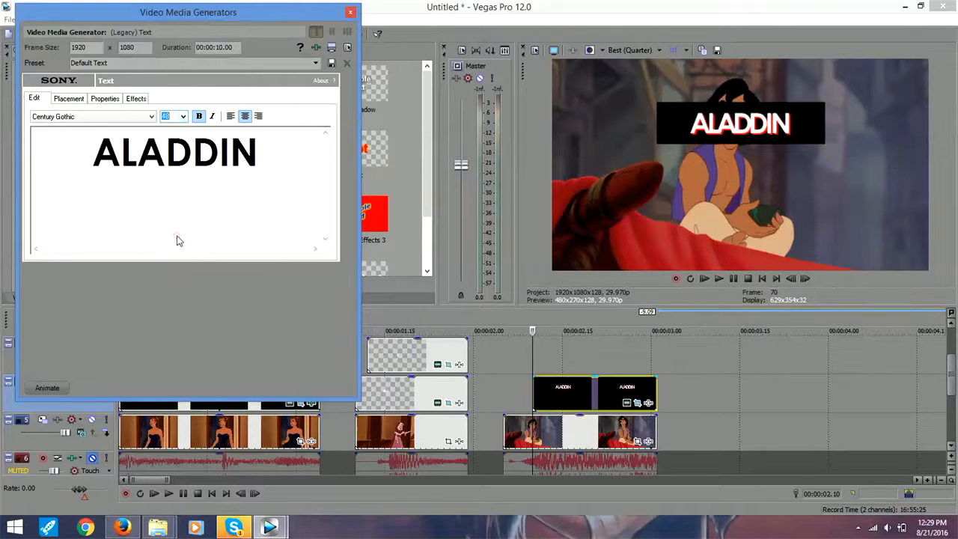
{"action": "left_click", "coordinate": [69, 98]}
{"action": "left_click_drag", "start_coordinate": [115, 177], "coordinate": [110, 178]}
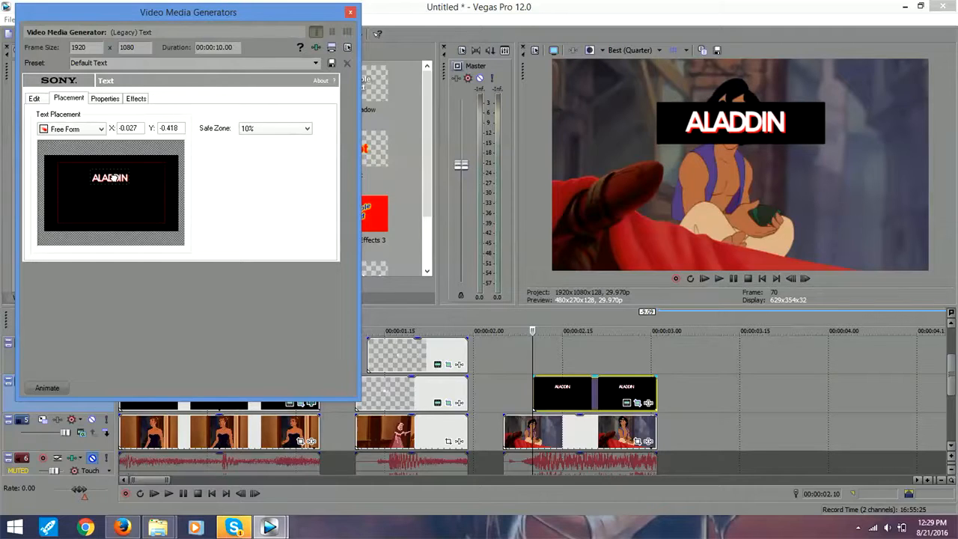
{"action": "left_click", "coordinate": [348, 14]}
Step: Shrink the mask on all four sides to fit closely around ALADDIN, centred at about X 936.2, Y 323.3
{"action": "left_click", "coordinate": [637, 403]}
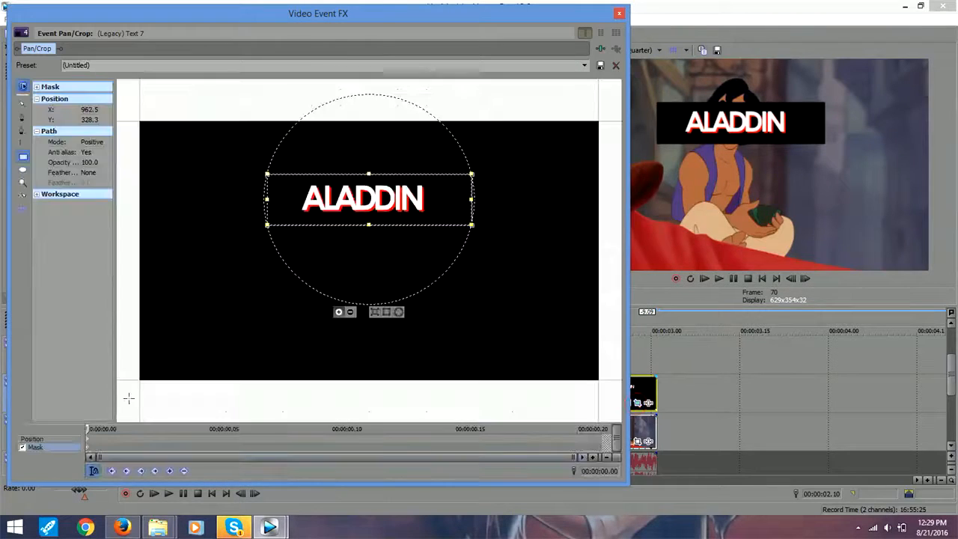
{"action": "left_click_drag", "start_coordinate": [367, 225], "coordinate": [368, 218]}
{"action": "left_click_drag", "start_coordinate": [368, 174], "coordinate": [368, 180]}
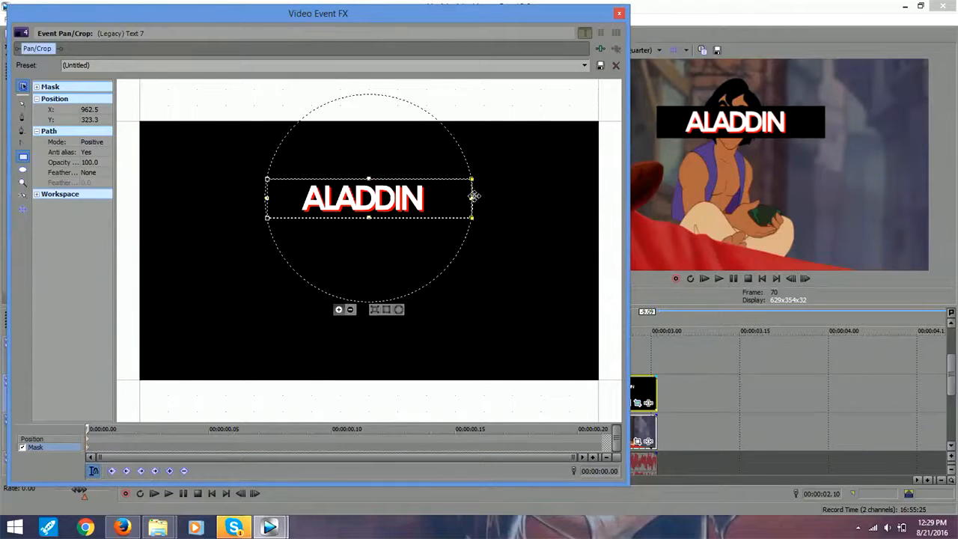
{"action": "left_click_drag", "start_coordinate": [473, 196], "coordinate": [434, 198]}
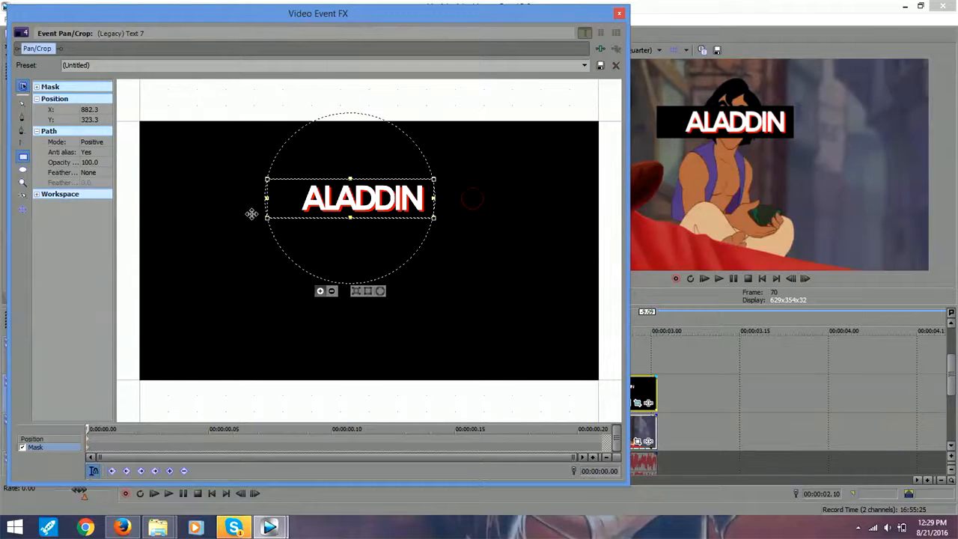
{"action": "left_click_drag", "start_coordinate": [269, 199], "coordinate": [294, 198]}
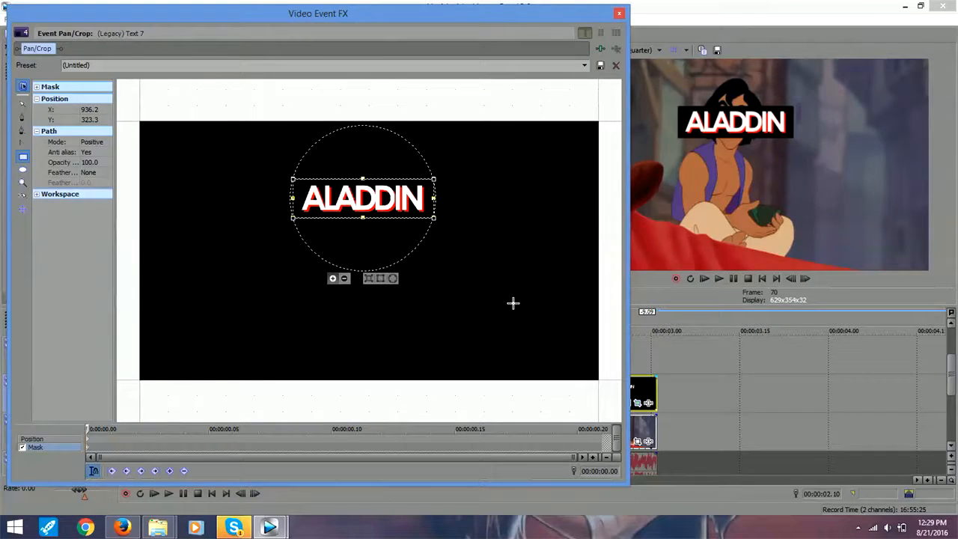
Step: Copy the starting mask keyframe to 00:00:00.08 and tilt the mask slightly counterclockwise around ALADDIN
{"action": "left_click_drag", "start_coordinate": [88, 447], "coordinate": [292, 450]}
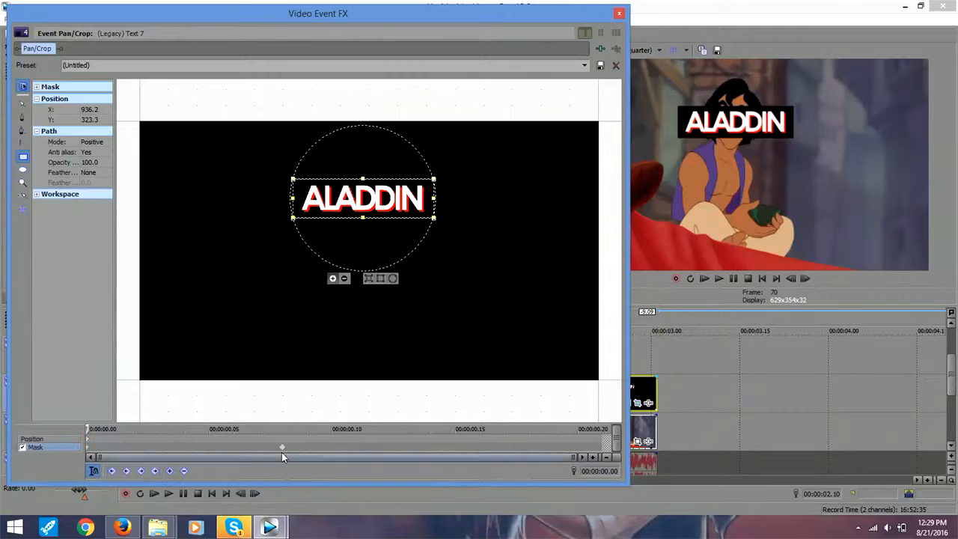
{"action": "left_click", "coordinate": [282, 449]}
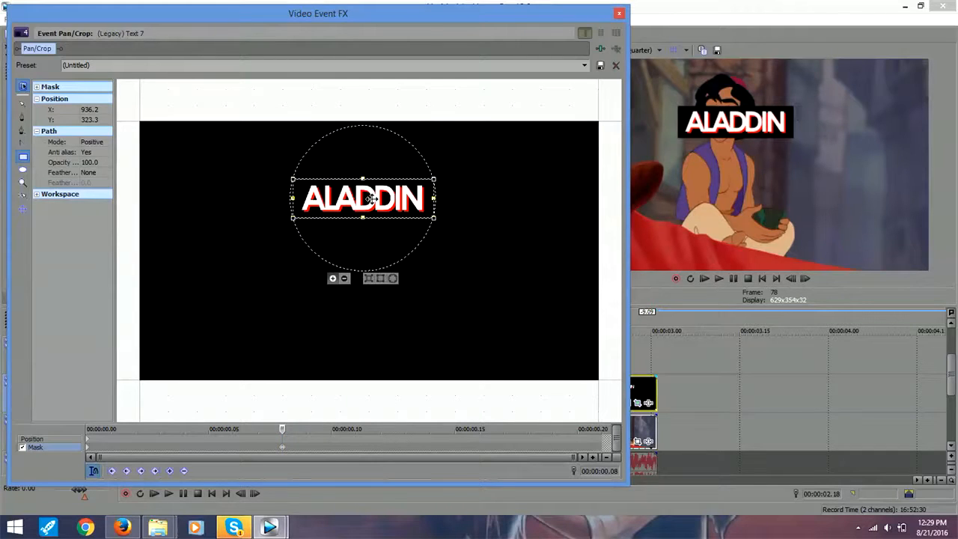
{"action": "left_click", "coordinate": [87, 447]}
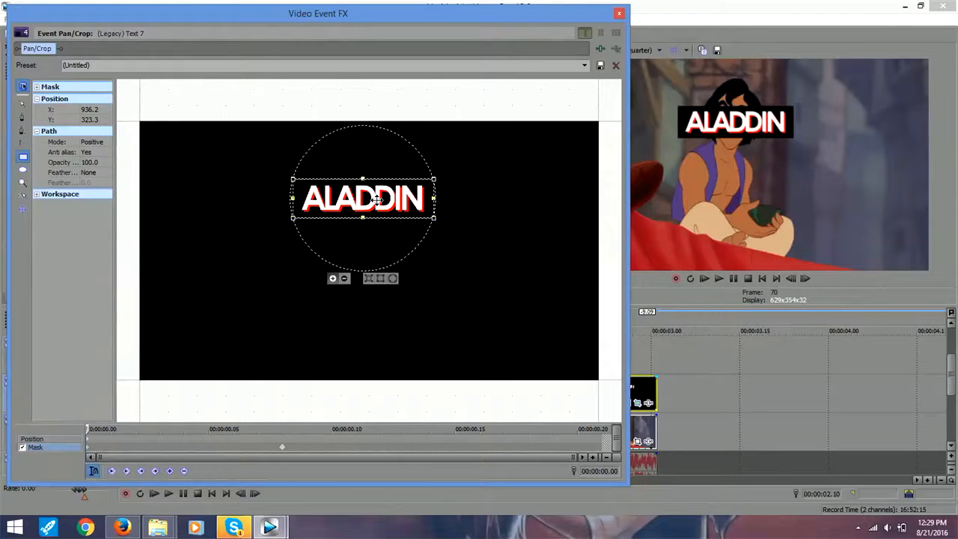
{"action": "left_click", "coordinate": [285, 447]}
{"action": "left_click_drag", "start_coordinate": [323, 157], "coordinate": [316, 153]}
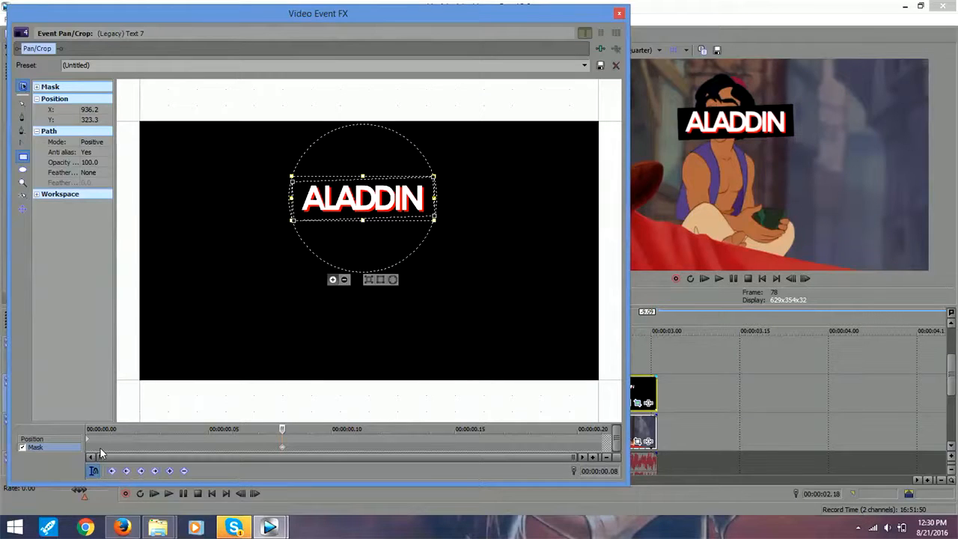
Step: Collapse the tilted mask onto its left edge at the 00:00:00.00 keyframe, at about X 639.3
{"action": "left_click", "coordinate": [89, 451]}
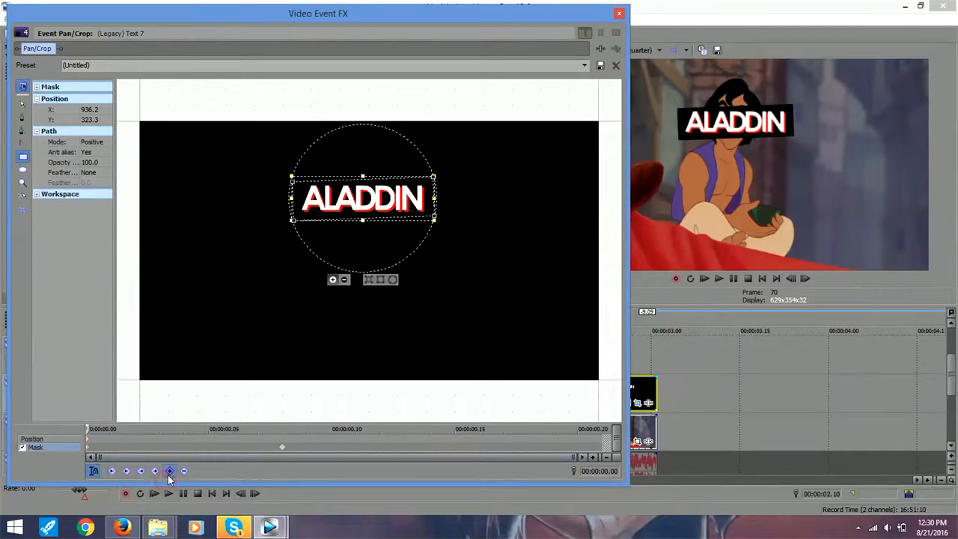
{"action": "left_click_drag", "start_coordinate": [437, 199], "coordinate": [293, 200]}
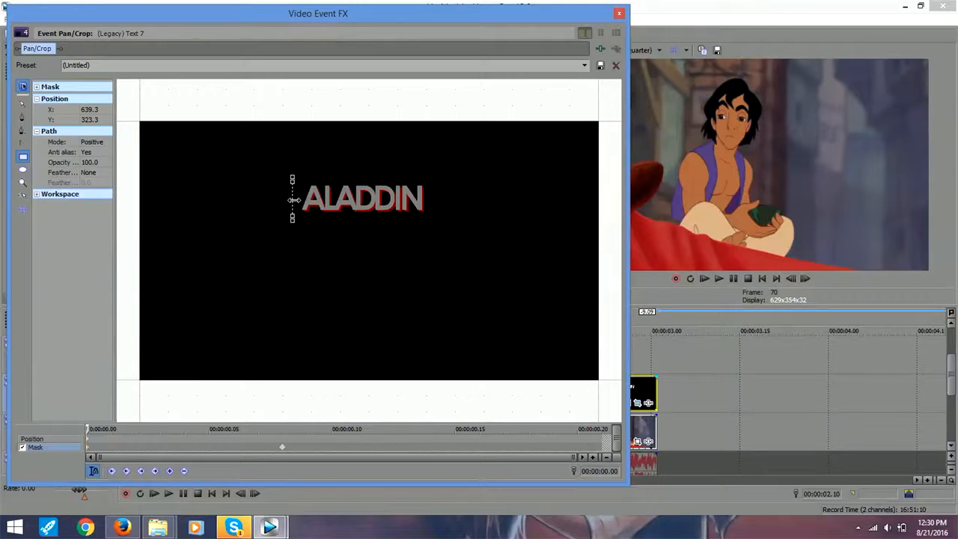
{"action": "left_click", "coordinate": [294, 200]}
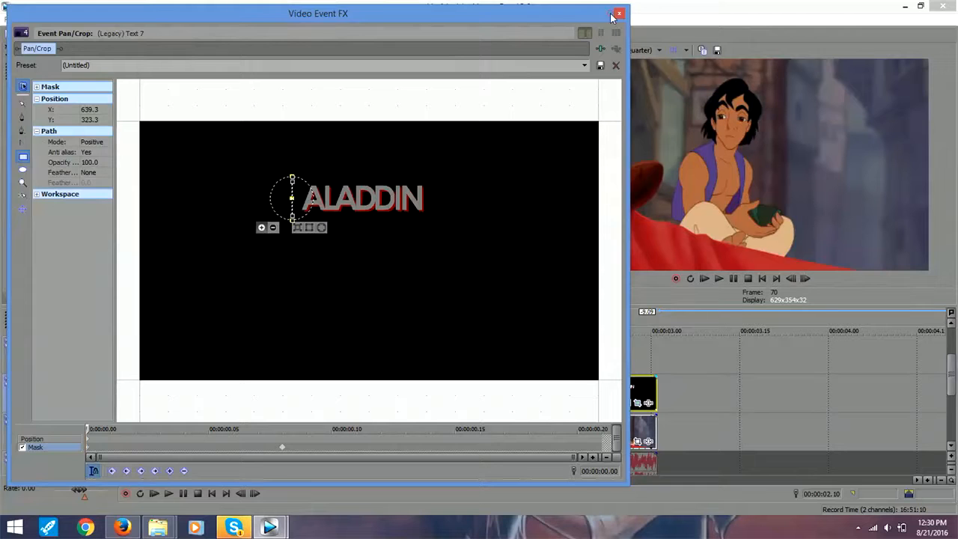
{"action": "left_click", "coordinate": [614, 14]}
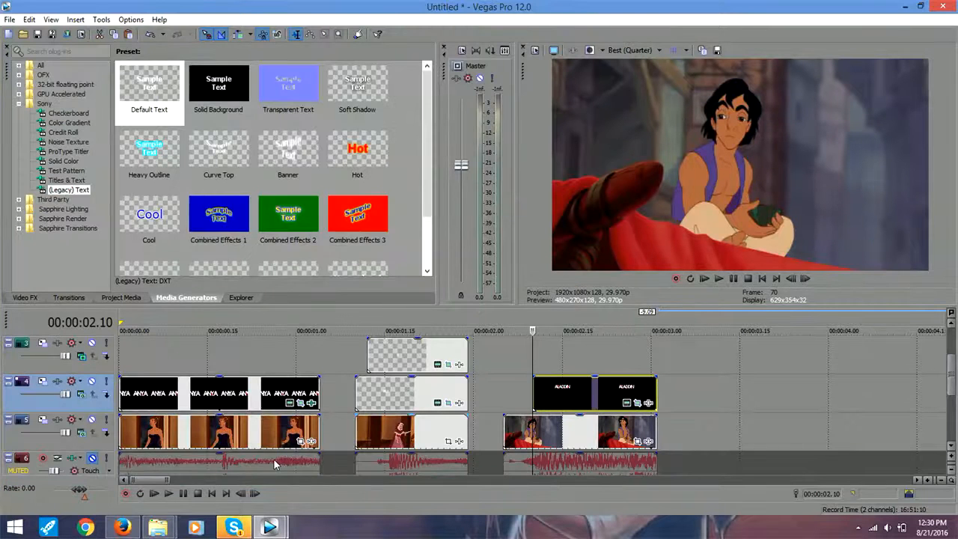
Step: Play and scrub through the ALADDIN mask reveal from 00:00:02.10
{"action": "left_click", "coordinate": [168, 493]}
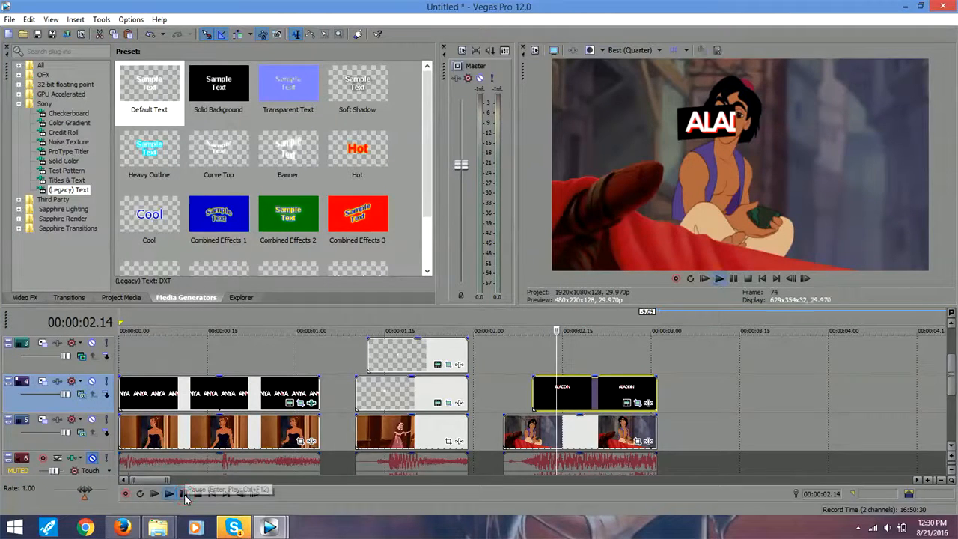
{"action": "left_click", "coordinate": [184, 494]}
{"action": "left_click", "coordinate": [539, 352]}
{"action": "left_click_drag", "start_coordinate": [539, 351], "coordinate": [621, 346]}
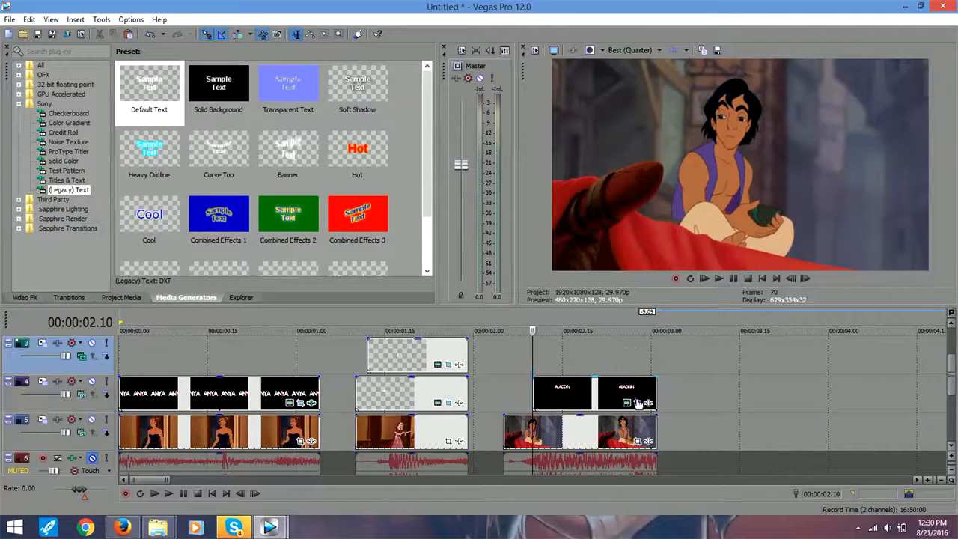
Step: Align the collapsed mask's right corner points with its left edge at the 00:00:00.00 keyframe, at about X 639.5, Y 333.7
{"action": "left_click", "coordinate": [637, 403]}
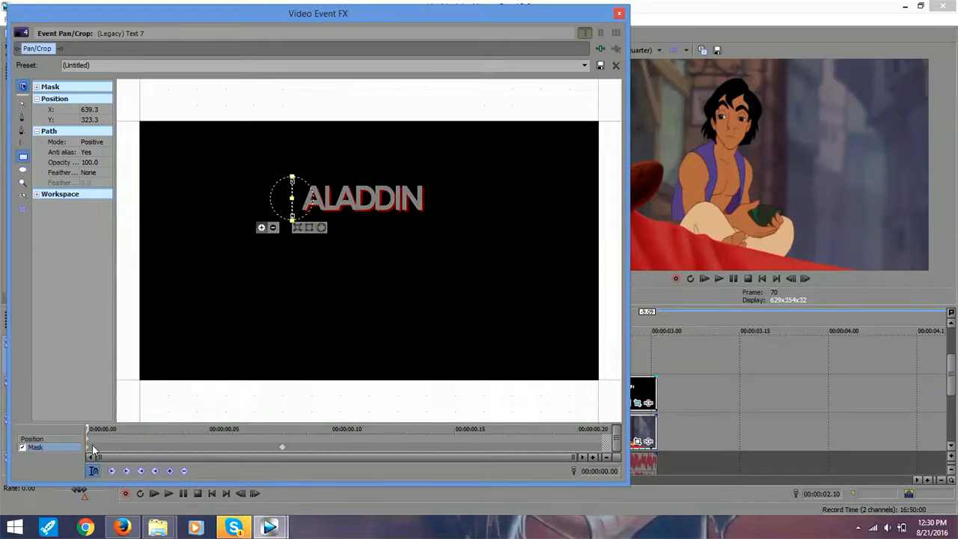
{"action": "left_click", "coordinate": [22, 182]}
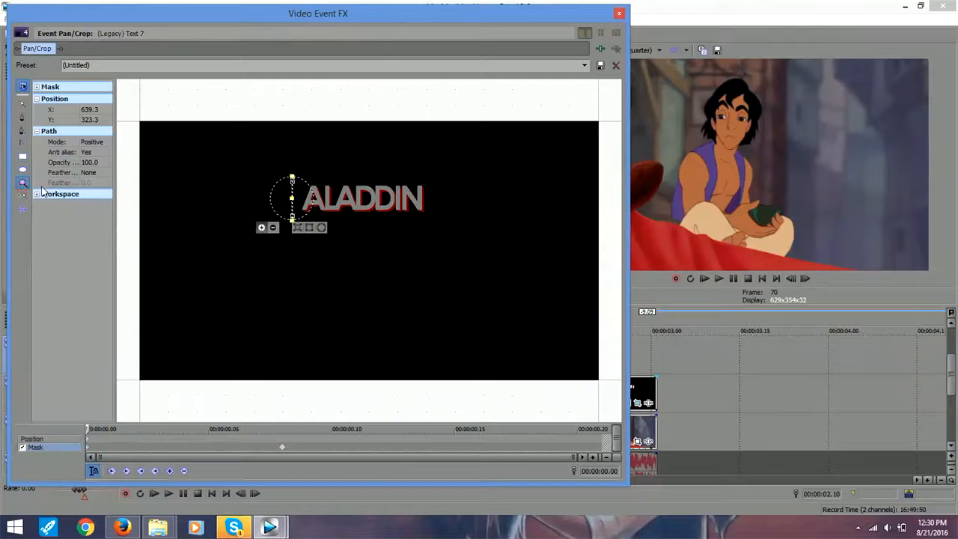
{"action": "left_click", "coordinate": [278, 196]}
{"action": "left_click", "coordinate": [301, 241]}
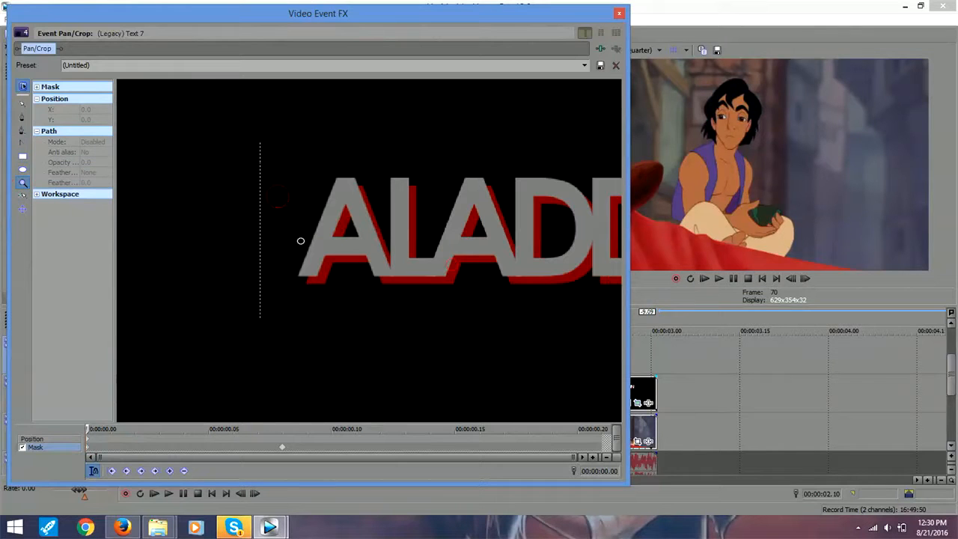
{"action": "left_click", "coordinate": [23, 105]}
{"action": "left_click", "coordinate": [262, 218]}
{"action": "mouse_move", "coordinate": [266, 146]}
{"action": "left_mouse_down"}
{"action": "mouse_move", "coordinate": [281, 150]}
{"action": "mouse_move", "coordinate": [268, 158]}
{"action": "left_mouse_up"}
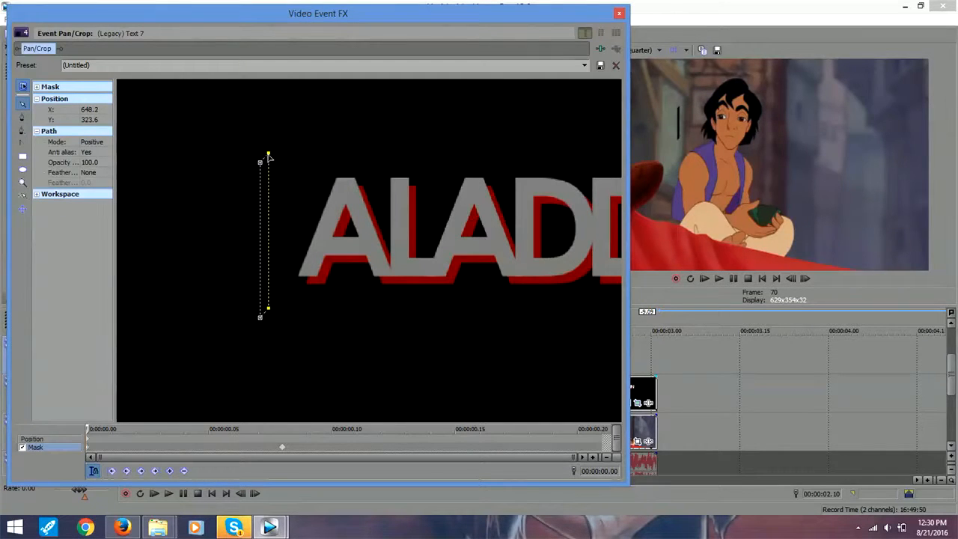
{"action": "left_click", "coordinate": [283, 447]}
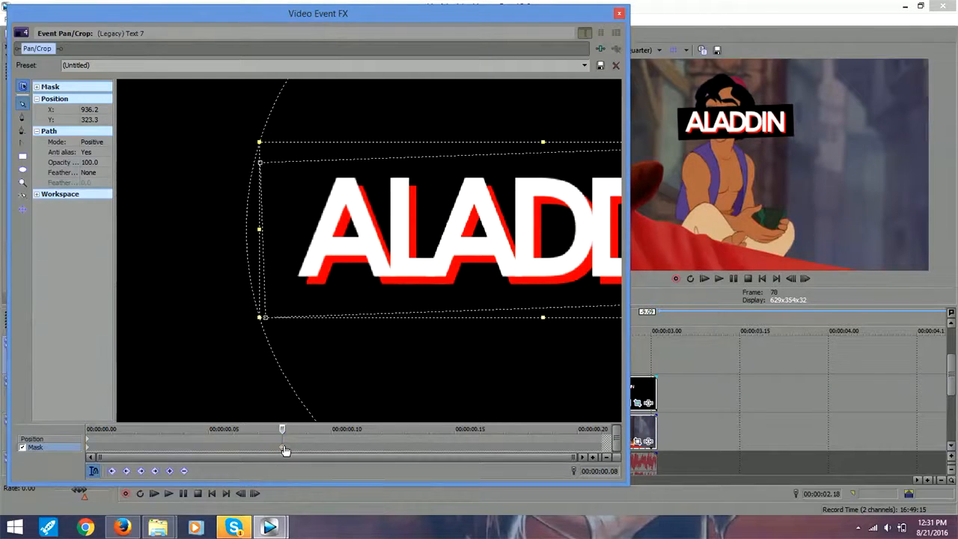
{"action": "left_click", "coordinate": [89, 447]}
{"action": "left_click_drag", "start_coordinate": [269, 156], "coordinate": [261, 164]}
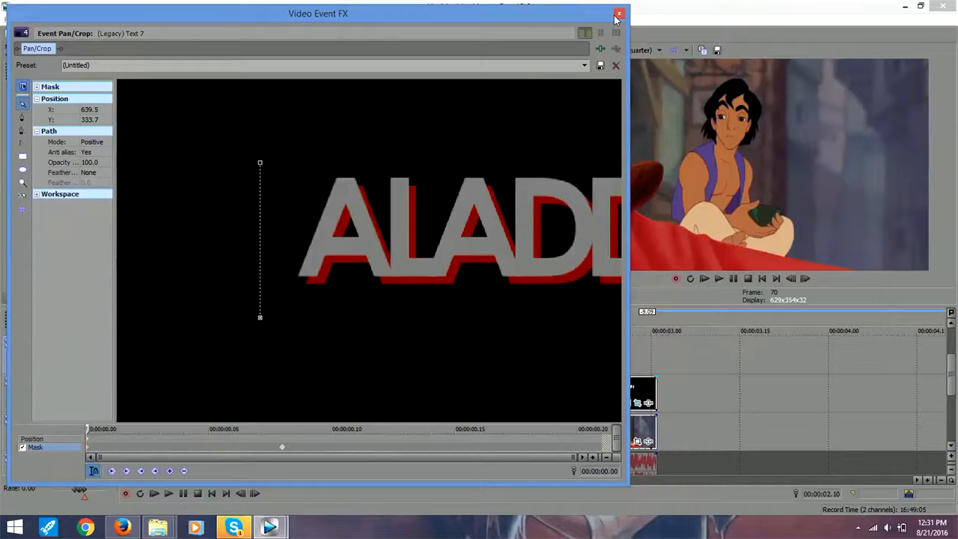
{"action": "left_click", "coordinate": [618, 15]}
Step: Examine the ALADDIN title's mask up close at the 00:00:00.08 and 00:00:00.00 keyframes
{"action": "mouse_move", "coordinate": [539, 360]}
{"action": "left_mouse_down"}
{"action": "mouse_move", "coordinate": [629, 359]}
{"action": "mouse_move", "coordinate": [534, 364]}
{"action": "left_mouse_up"}
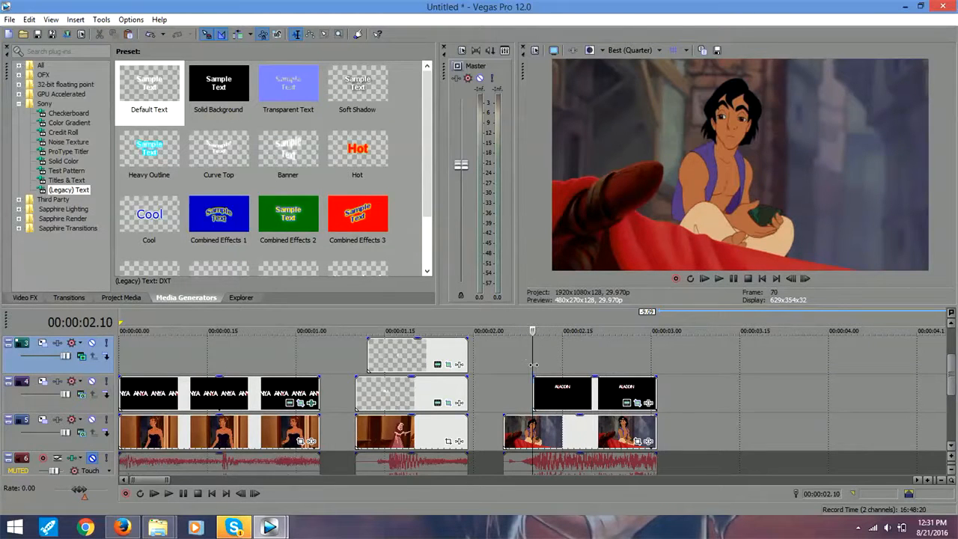
{"action": "left_click", "coordinate": [638, 402]}
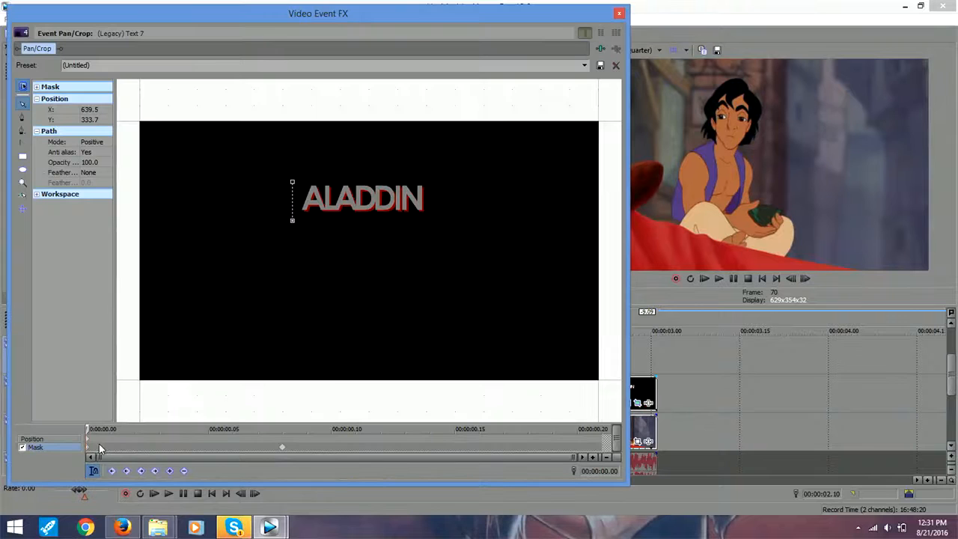
{"action": "left_click", "coordinate": [22, 182]}
{"action": "left_click", "coordinate": [268, 194]}
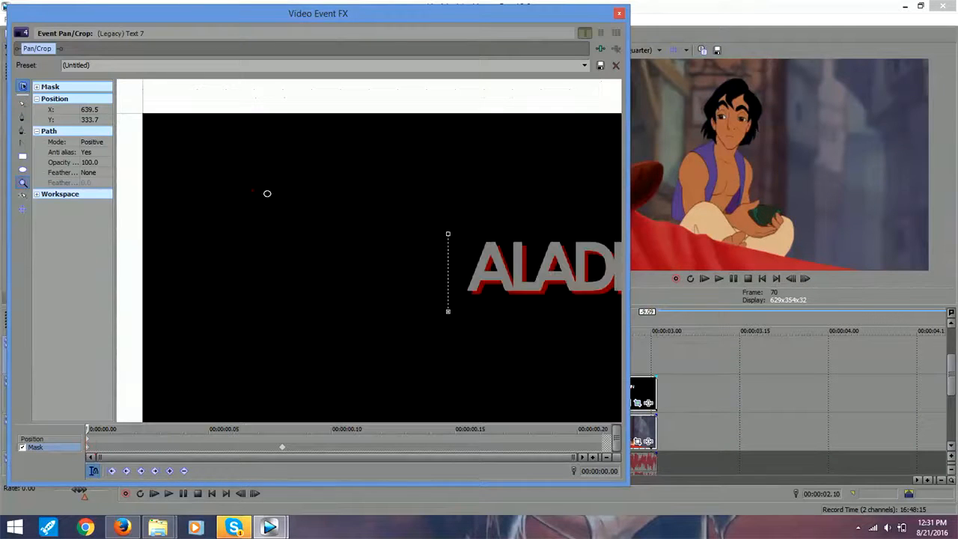
{"action": "left_click", "coordinate": [490, 248]}
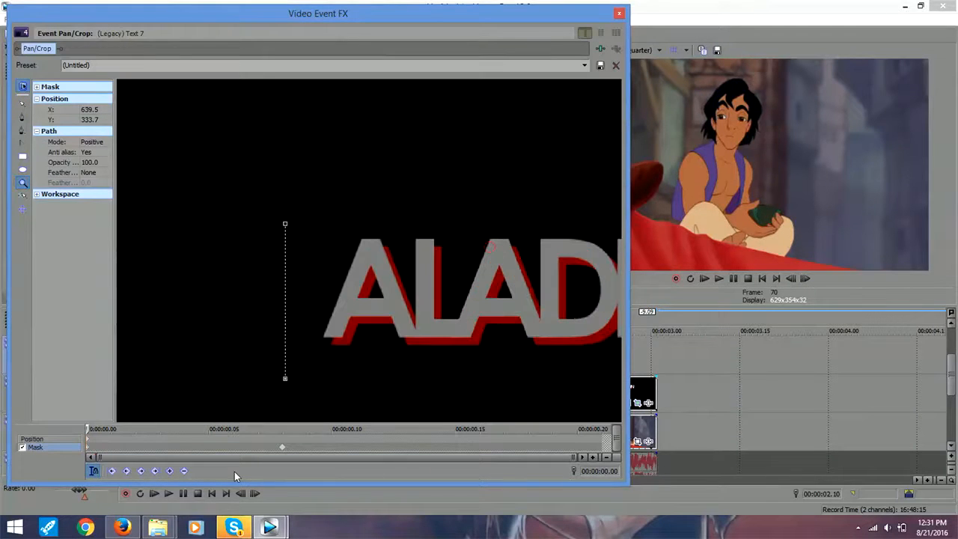
{"action": "left_click", "coordinate": [283, 450]}
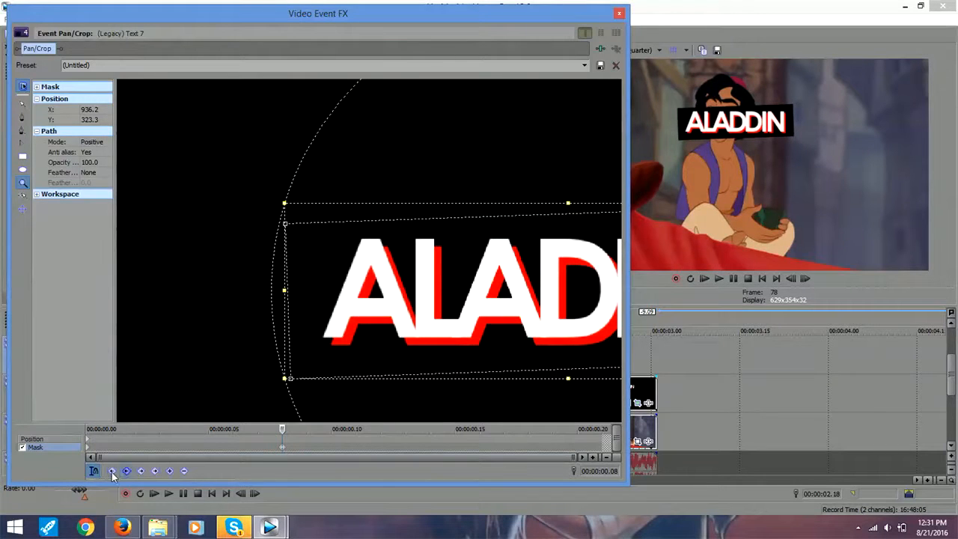
{"action": "left_click", "coordinate": [88, 449]}
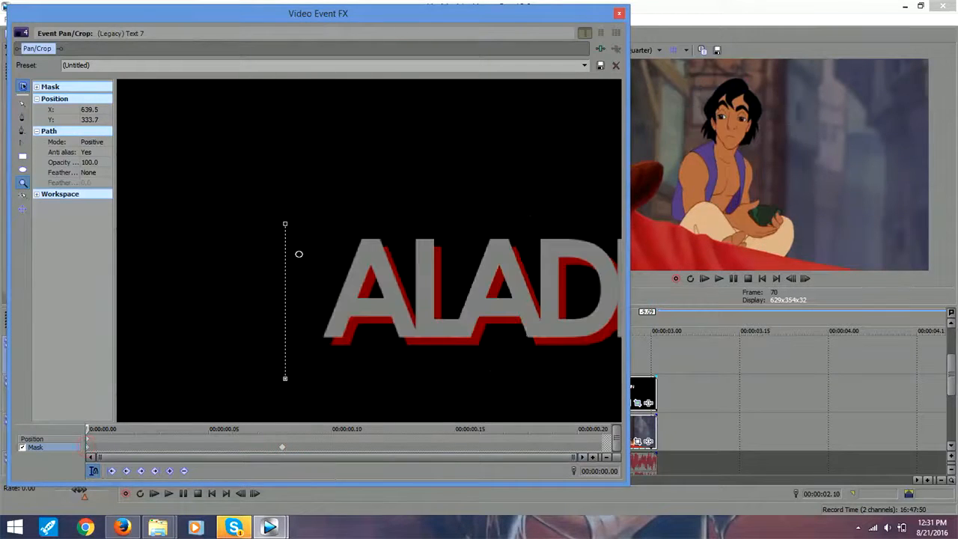
Step: Check the collapsed mask's corner points at the starting keyframe and scrub the reveal up to 00:00:02.28
{"action": "left_click", "coordinate": [23, 102]}
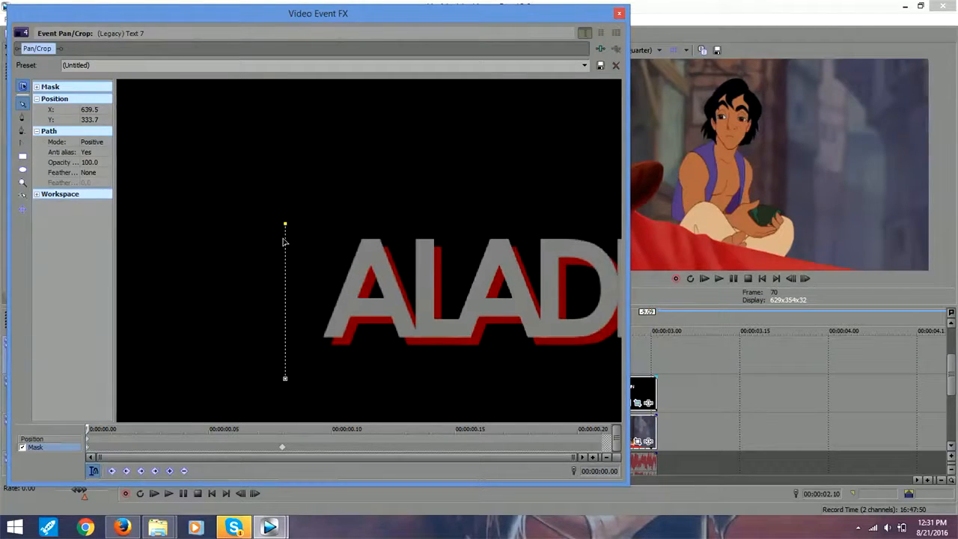
{"action": "mouse_move", "coordinate": [286, 222]}
{"action": "left_mouse_down"}
{"action": "mouse_move", "coordinate": [604, 203]}
{"action": "mouse_move", "coordinate": [374, 210]}
{"action": "mouse_move", "coordinate": [284, 224]}
{"action": "left_mouse_up"}
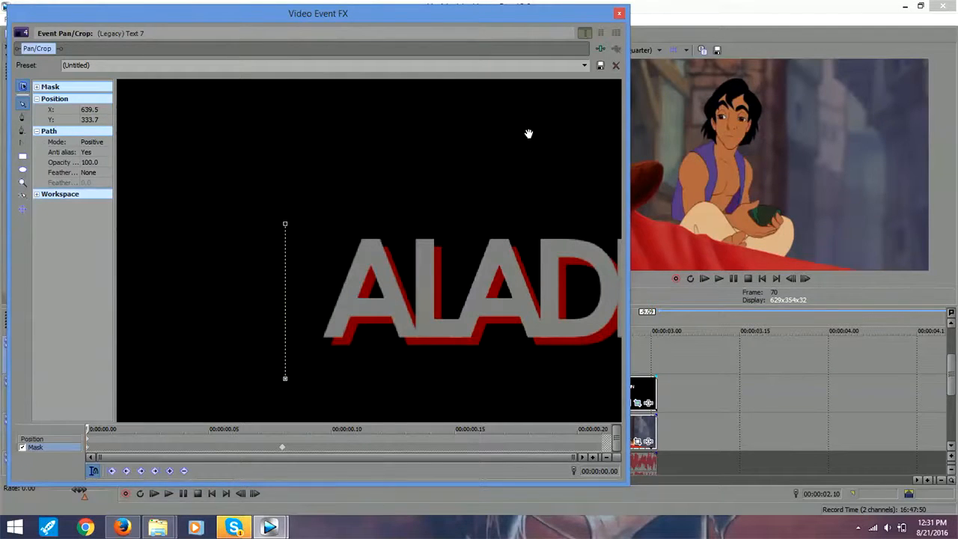
{"action": "left_click", "coordinate": [619, 13]}
{"action": "left_click_drag", "start_coordinate": [534, 348], "coordinate": [638, 346]}
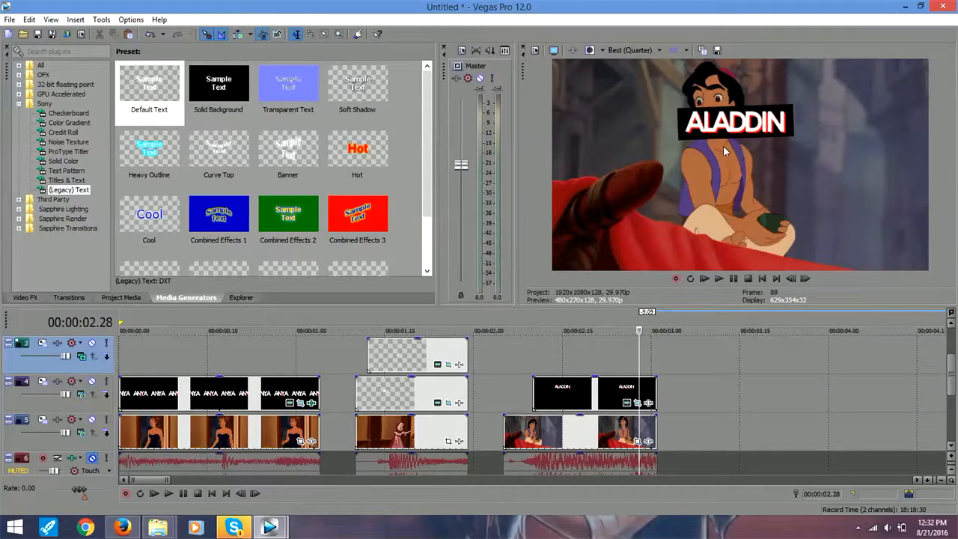
Step: Set the video preview quality to Best (Full)
{"action": "left_click", "coordinate": [631, 50]}
{"action": "mouse_move", "coordinate": [645, 101]}
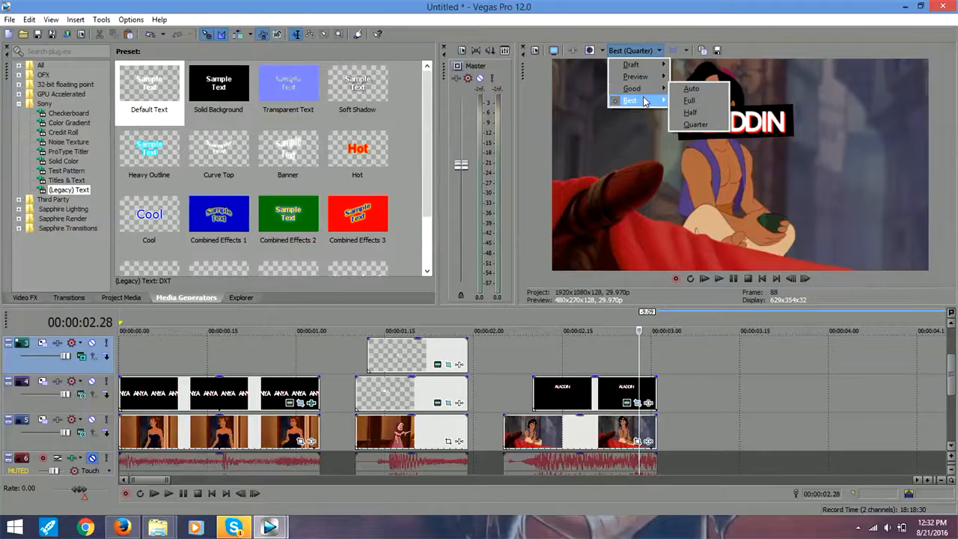
{"action": "left_click", "coordinate": [689, 100]}
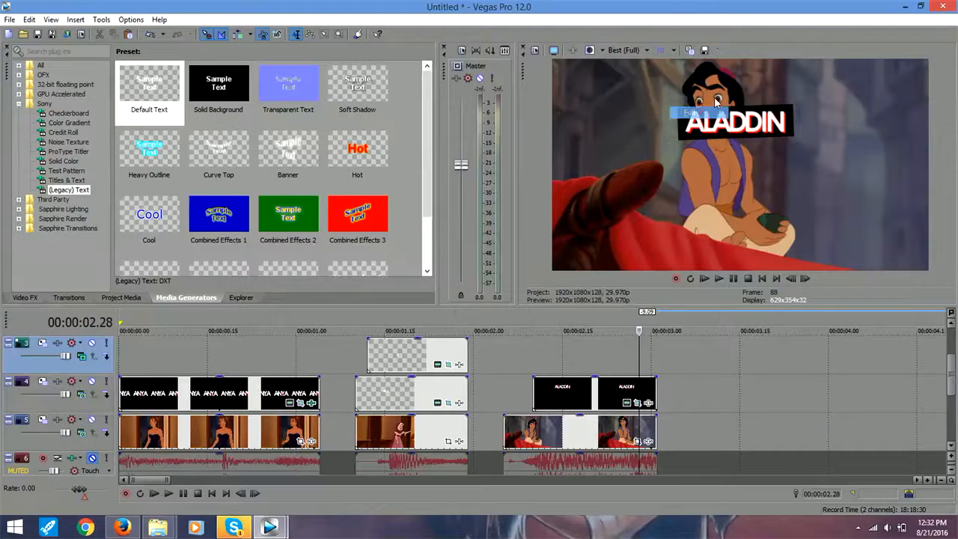
{"action": "left_click", "coordinate": [704, 51]}
{"action": "left_click", "coordinate": [617, 336]}
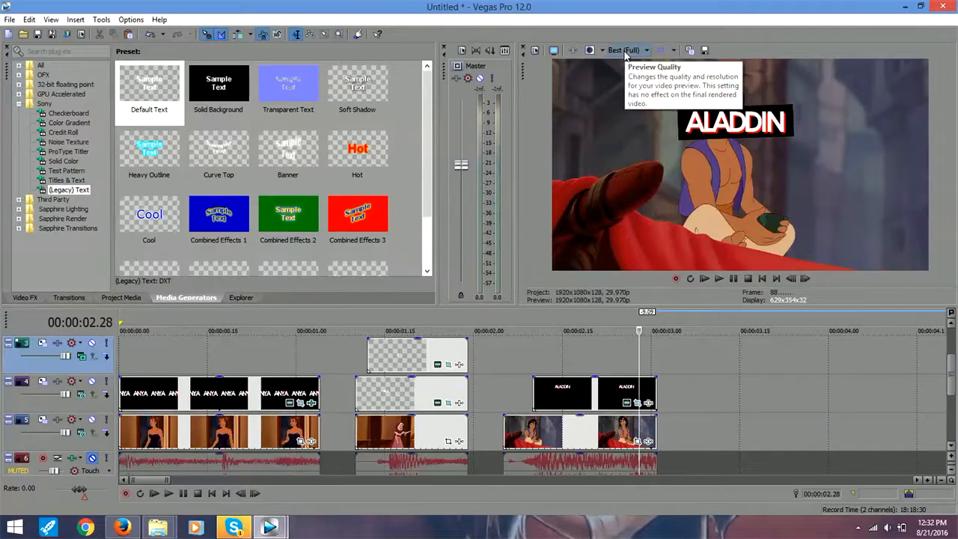
Step: Apply the NewBlue LE RGB Shift preset Red And Blue Beats Edited to the ALADDIN title event
{"action": "left_click", "coordinate": [112, 297]}
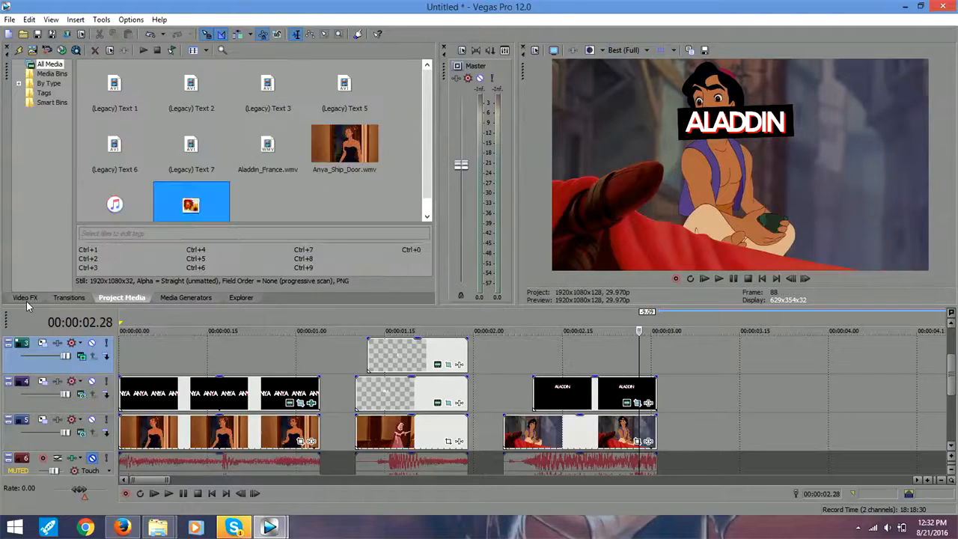
{"action": "left_click", "coordinate": [27, 299]}
{"action": "left_click_drag", "start_coordinate": [164, 222], "coordinate": [593, 387]}
{"action": "left_click", "coordinate": [619, 14]}
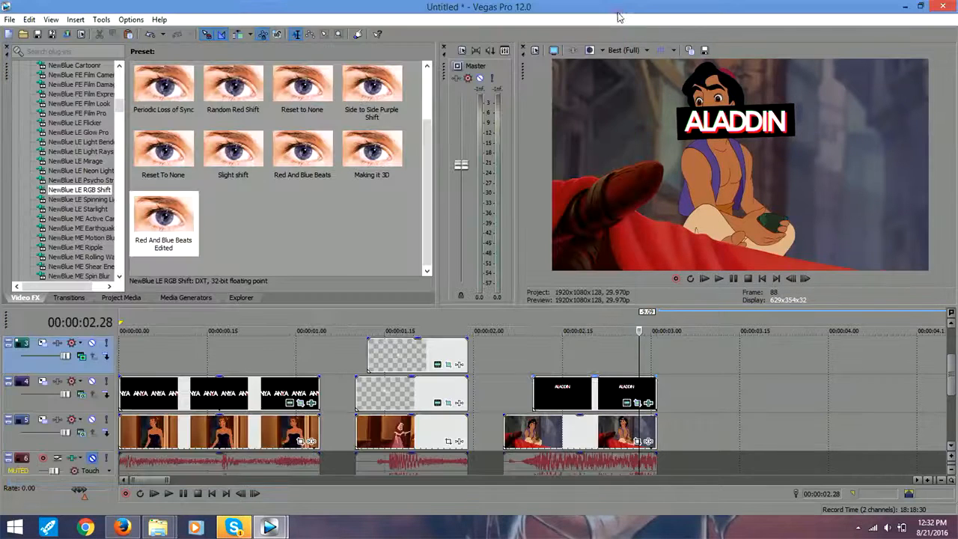
Step: Set the preview quality to Best (Quarter) and apply Red And Blue Beats Edited to the Aladdin clip beneath the title
{"action": "left_click", "coordinate": [644, 51]}
{"action": "mouse_move", "coordinate": [636, 101]}
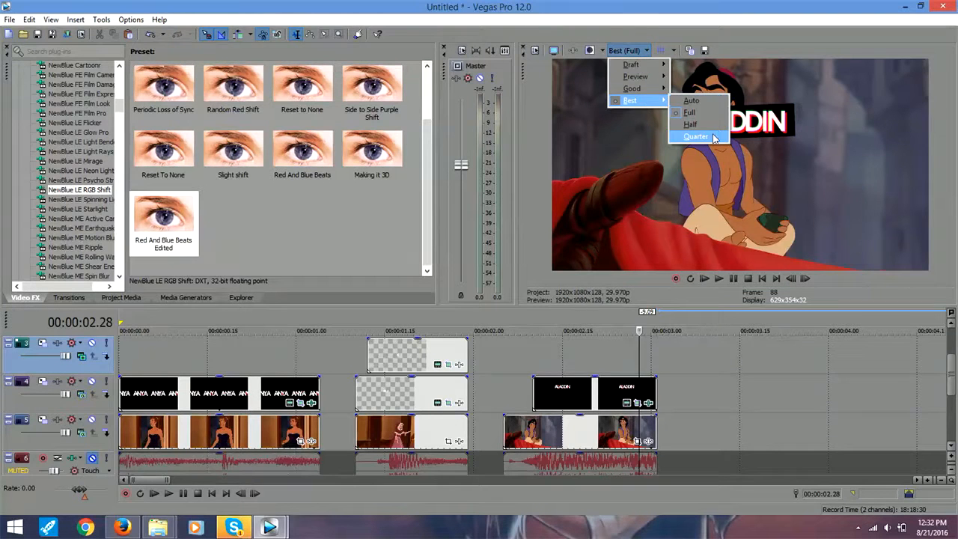
{"action": "left_click", "coordinate": [714, 137]}
{"action": "left_click_drag", "start_coordinate": [165, 225], "coordinate": [555, 430]}
{"action": "left_click", "coordinate": [621, 12]}
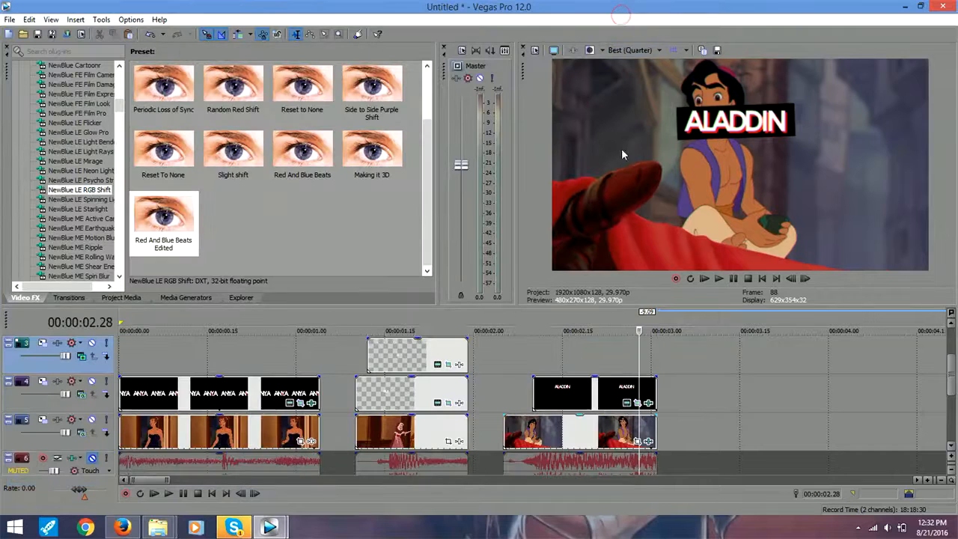
Step: Scrub through the ALADDIN reveal and review the title's Pan/Crop mask and the Cookie Cutter effect
{"action": "left_click", "coordinate": [528, 374]}
{"action": "left_click_drag", "start_coordinate": [527, 346], "coordinate": [626, 342]}
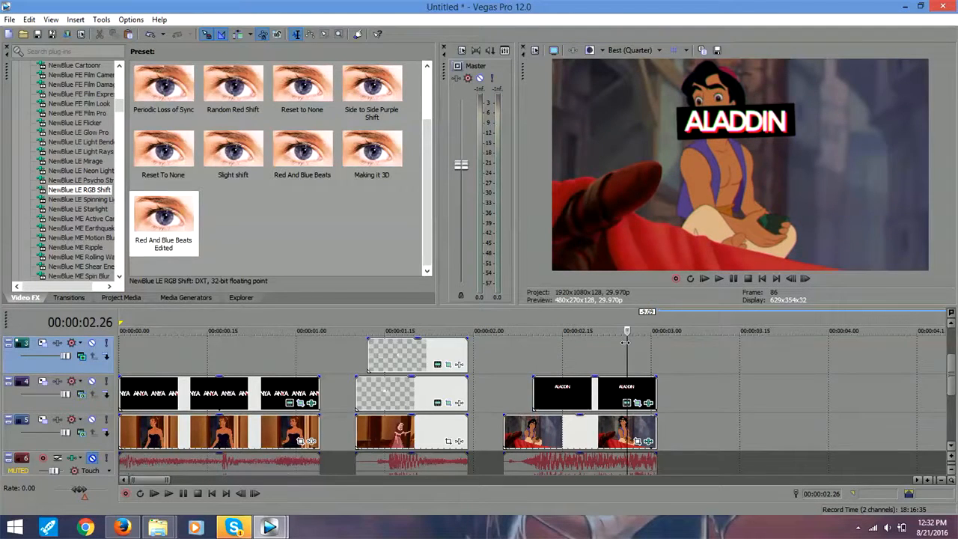
{"action": "left_click", "coordinate": [638, 403]}
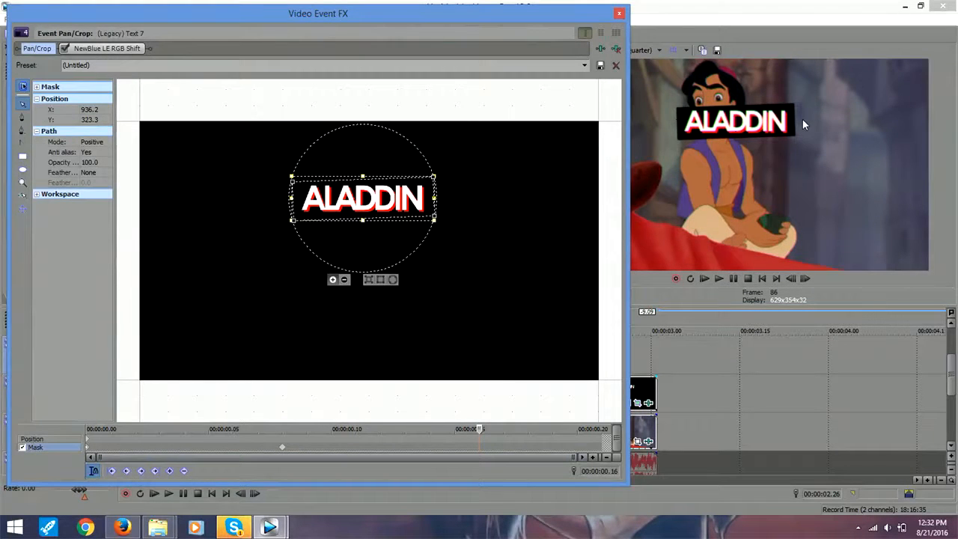
{"action": "left_click", "coordinate": [619, 14]}
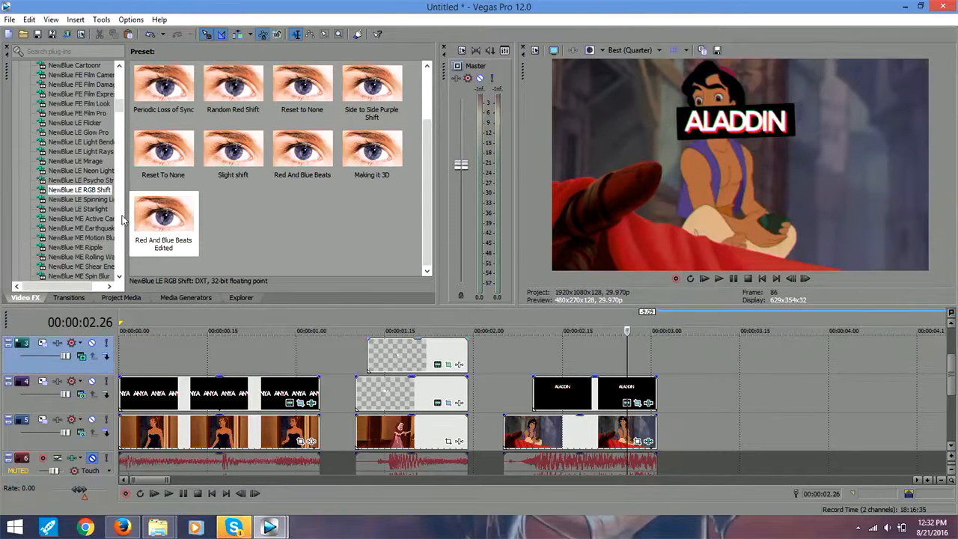
{"action": "scroll", "coordinate": [116, 108], "scroll_direction": "up", "scroll_amount": 15}
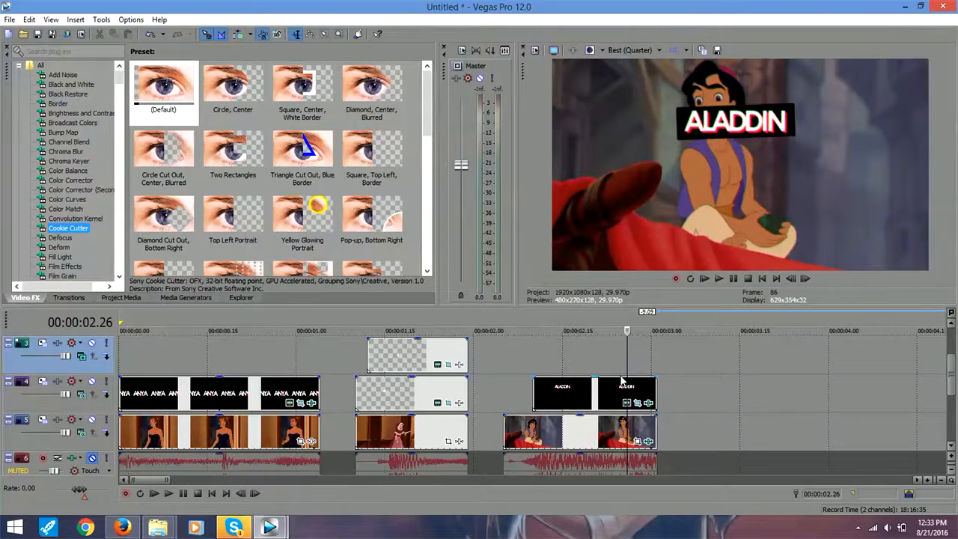
Step: Shift the title's Pan/Crop position to X Center 1,082.8, Y Center 617.7 at 00:00:00.15, and move that keyframe one frame earlier
{"action": "left_click", "coordinate": [637, 404]}
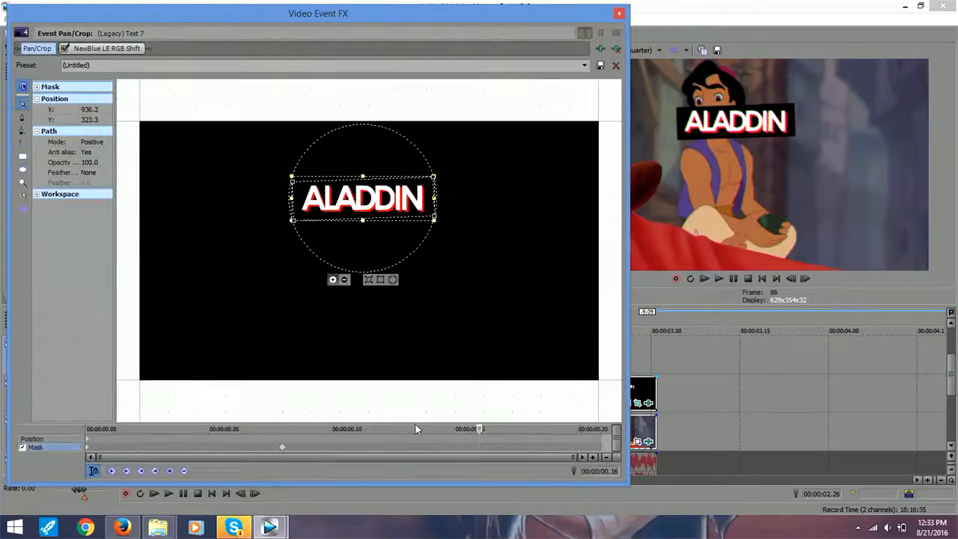
{"action": "left_click", "coordinate": [443, 438]}
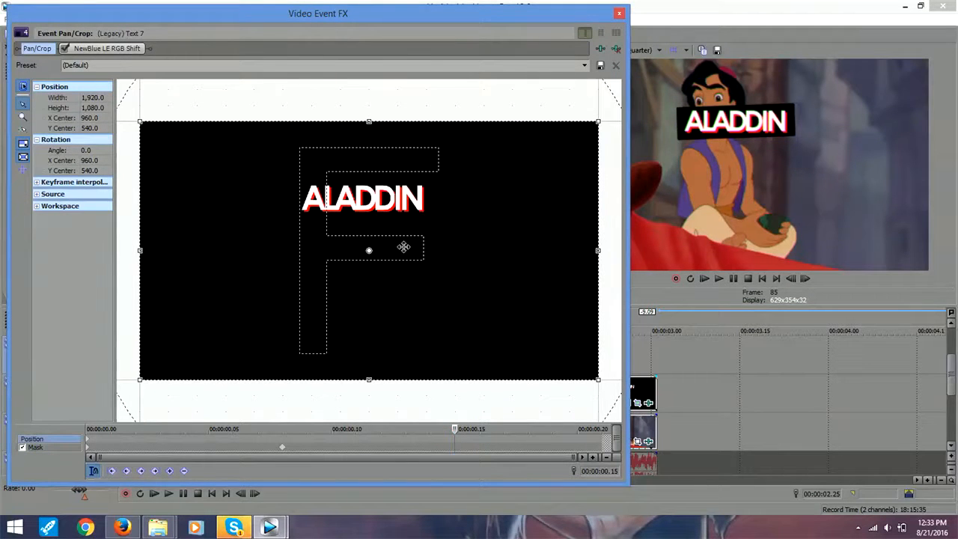
{"action": "left_click_drag", "start_coordinate": [468, 243], "coordinate": [498, 262]}
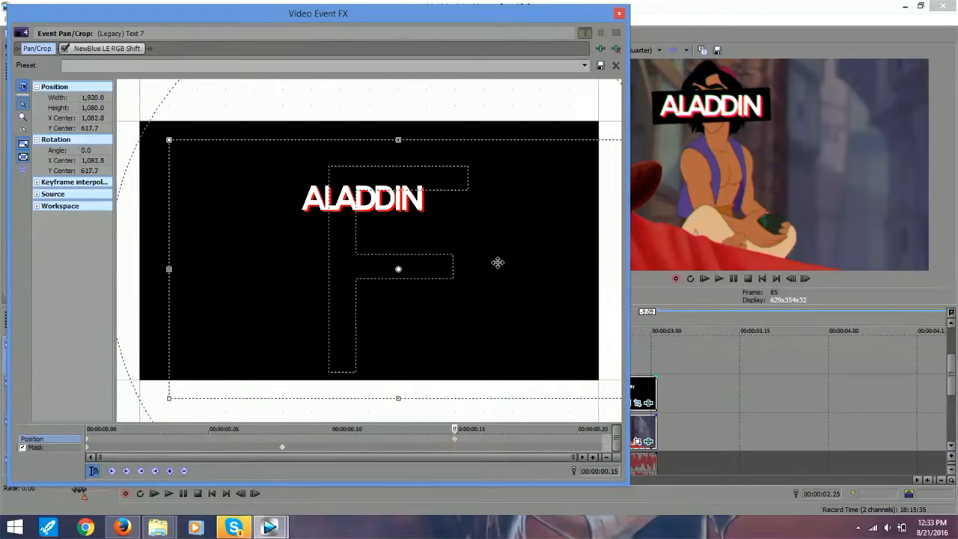
{"action": "left_click_drag", "start_coordinate": [455, 439], "coordinate": [423, 446]}
Step: Add a position keyframe at X Center 1,087.8, Y Center 627.7 from 00:00:00.19 and move it to the title's end
{"action": "left_click", "coordinate": [309, 434]}
{"action": "left_click_drag", "start_coordinate": [308, 429], "coordinate": [552, 429]}
{"action": "left_click_drag", "start_coordinate": [485, 315], "coordinate": [487, 319]}
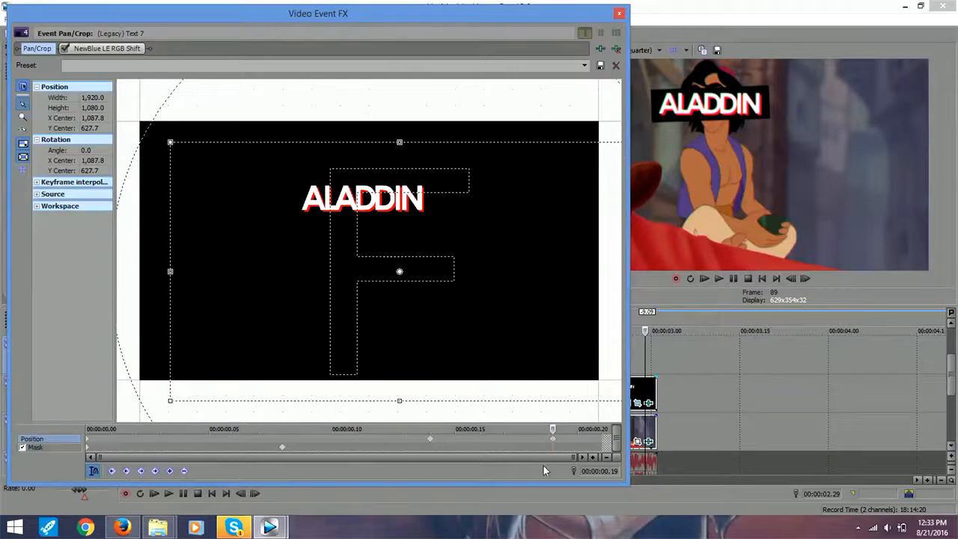
{"action": "left_click_drag", "start_coordinate": [552, 439], "coordinate": [602, 438]}
{"action": "left_click", "coordinate": [619, 13]}
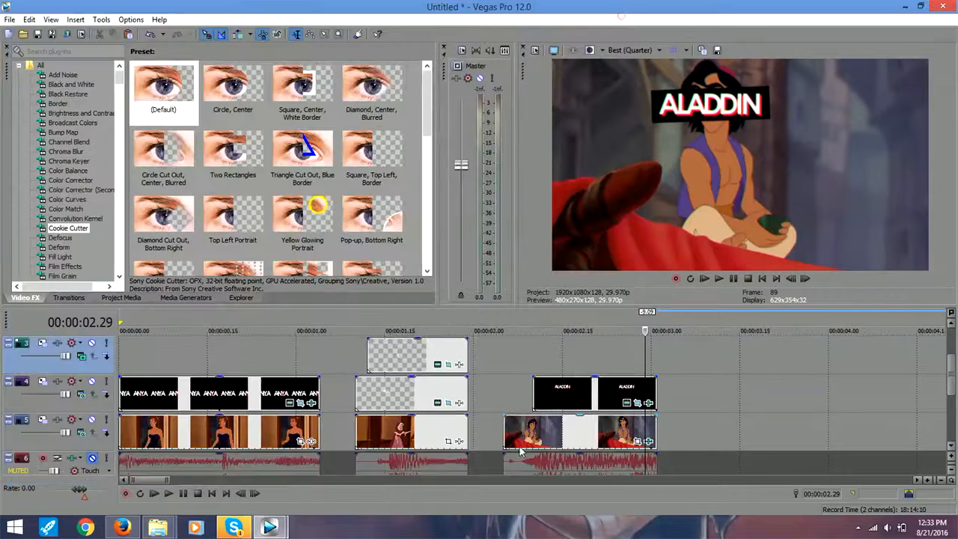
Step: Scrub through the ALADDIN title animation from 00:00:02.10 to 00:00:02.27
{"action": "left_click", "coordinate": [537, 359]}
{"action": "left_click", "coordinate": [537, 341]}
{"action": "mouse_move", "coordinate": [537, 341]}
{"action": "left_mouse_down"}
{"action": "mouse_move", "coordinate": [641, 339]}
{"action": "mouse_move", "coordinate": [510, 349]}
{"action": "mouse_move", "coordinate": [650, 347]}
{"action": "mouse_move", "coordinate": [530, 350]}
{"action": "left_mouse_up"}
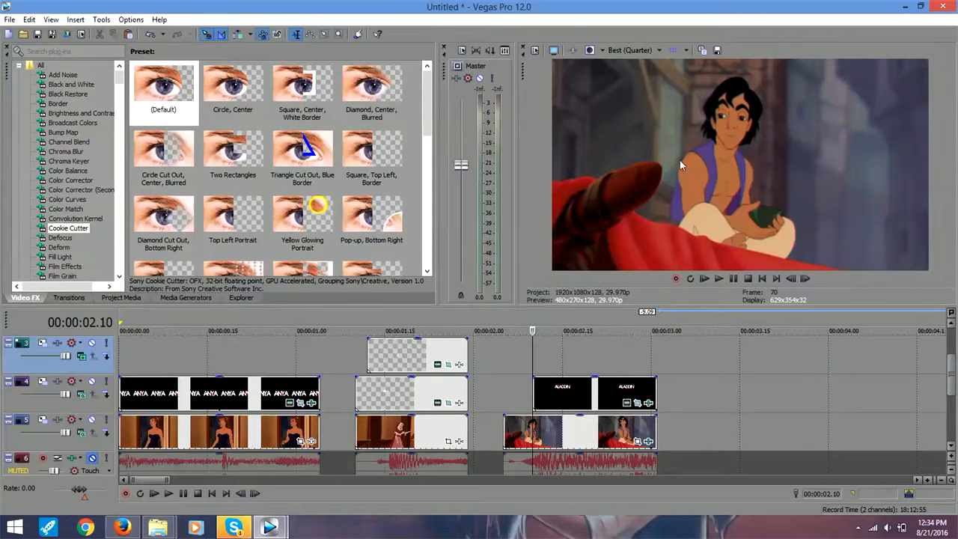
{"action": "mouse_move", "coordinate": [533, 351]}
{"action": "left_mouse_down"}
{"action": "mouse_move", "coordinate": [656, 340]}
{"action": "mouse_move", "coordinate": [535, 350]}
{"action": "left_mouse_up"}
{"action": "left_click", "coordinate": [574, 370]}
{"action": "left_click_drag", "start_coordinate": [574, 350], "coordinate": [634, 345]}
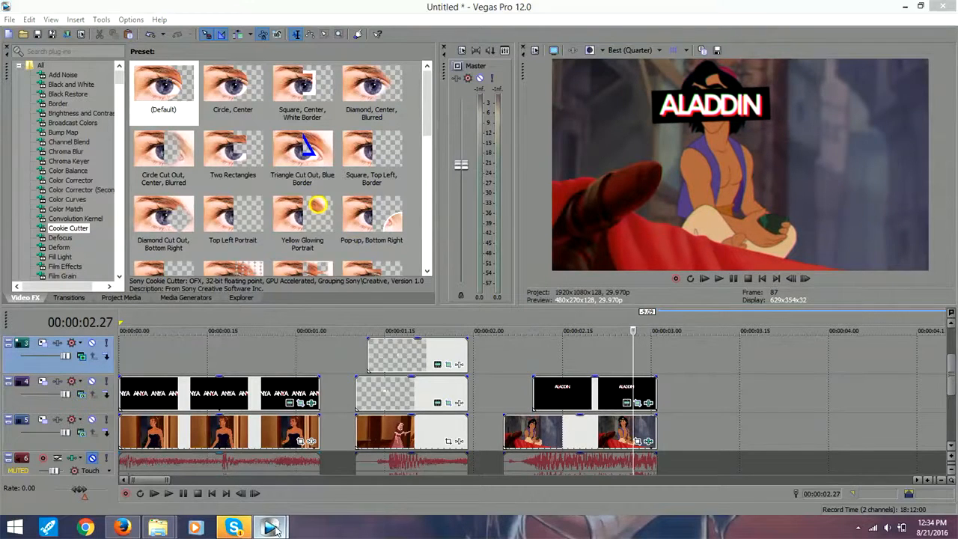
Step: Switch to the other Vegas Pro project, review its example title effects up to 00:00:11.26, and return to the working project
{"action": "mouse_move", "coordinate": [269, 527]}
{"action": "left_click", "coordinate": [341, 458]}
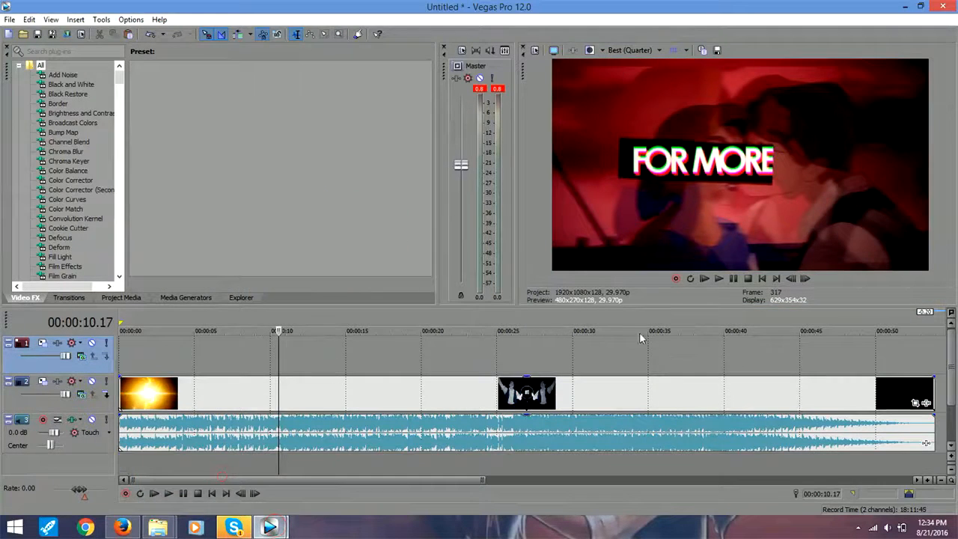
{"action": "left_click", "coordinate": [299, 398]}
{"action": "mouse_move", "coordinate": [299, 358]}
{"action": "left_mouse_down"}
{"action": "mouse_move", "coordinate": [316, 358]}
{"action": "mouse_move", "coordinate": [292, 356]}
{"action": "mouse_move", "coordinate": [298, 347]}
{"action": "left_mouse_up"}
{"action": "mouse_move", "coordinate": [278, 530]}
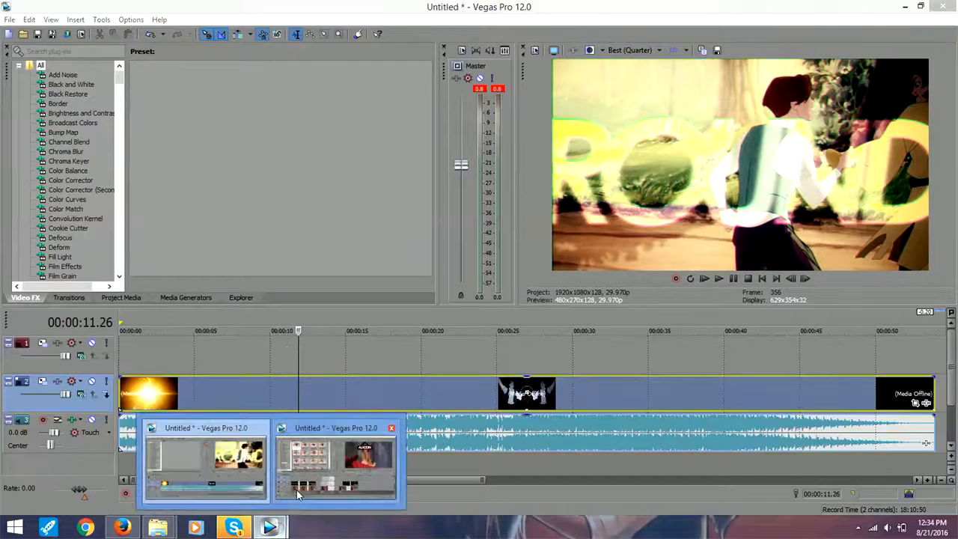
{"action": "left_click", "coordinate": [323, 476]}
Step: Insert the Aladdin_Esmeralda_9 clip from the Manips folder on the video track at 00:00:03.07 and adjust its event switches
{"action": "left_click", "coordinate": [693, 403]}
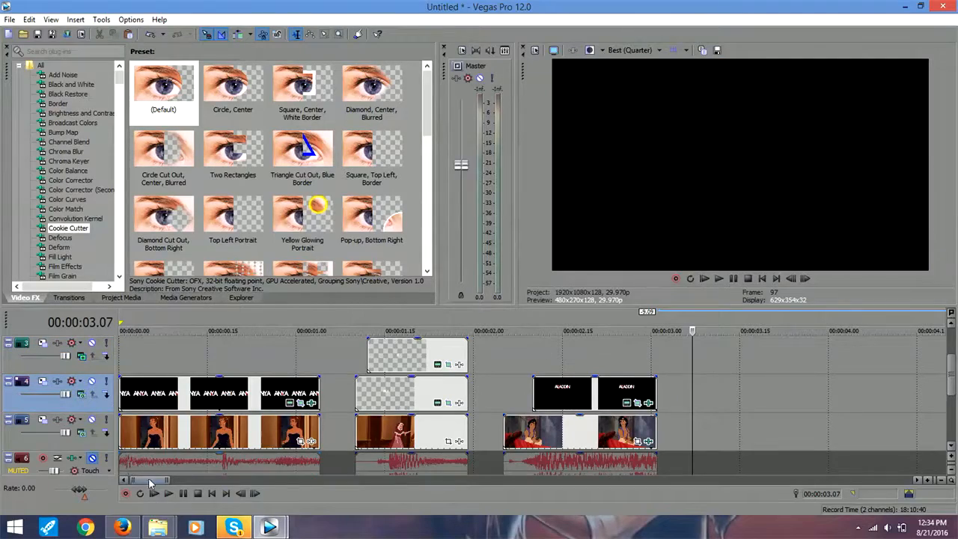
{"action": "mouse_move", "coordinate": [157, 528]}
{"action": "left_click", "coordinate": [231, 461]}
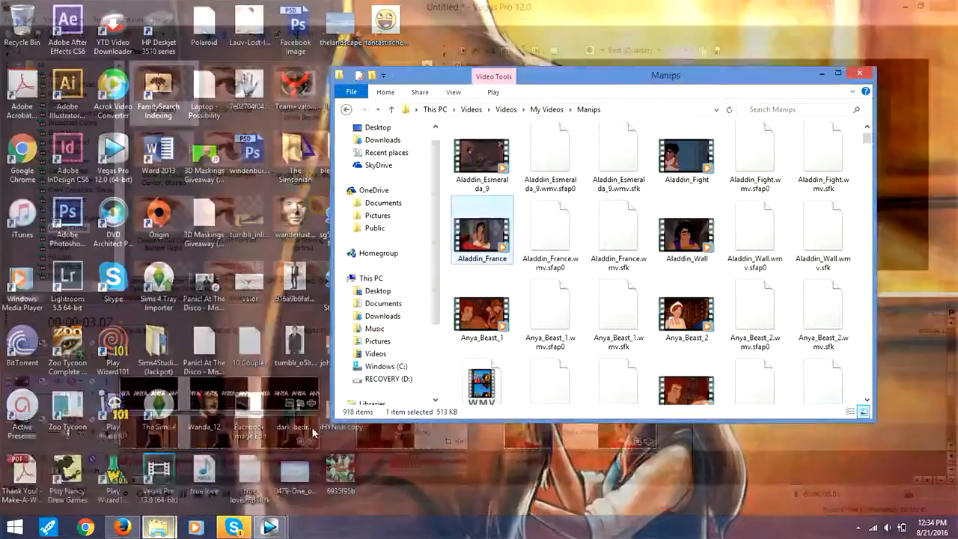
{"action": "left_click_drag", "start_coordinate": [481, 161], "coordinate": [698, 440]}
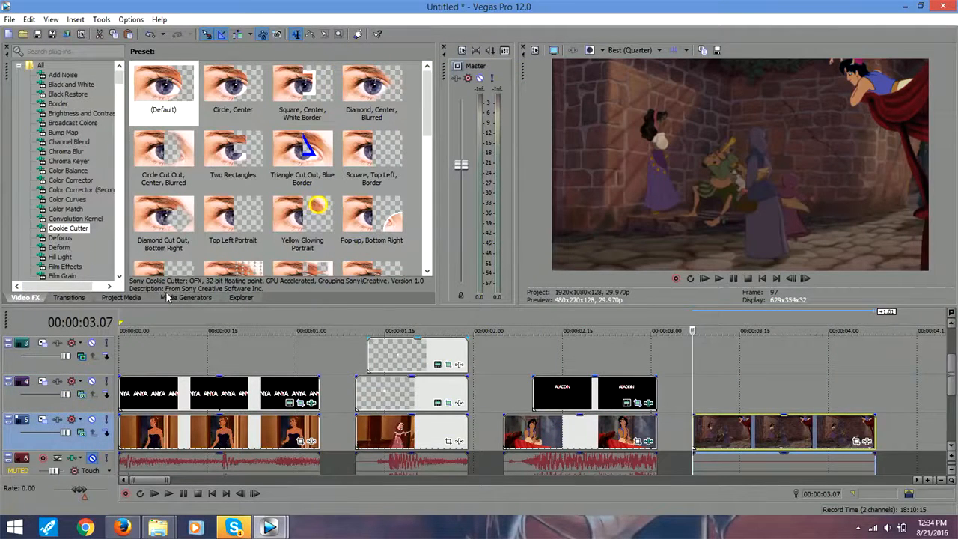
{"action": "left_click", "coordinate": [168, 296]}
{"action": "right_click", "coordinate": [732, 444]}
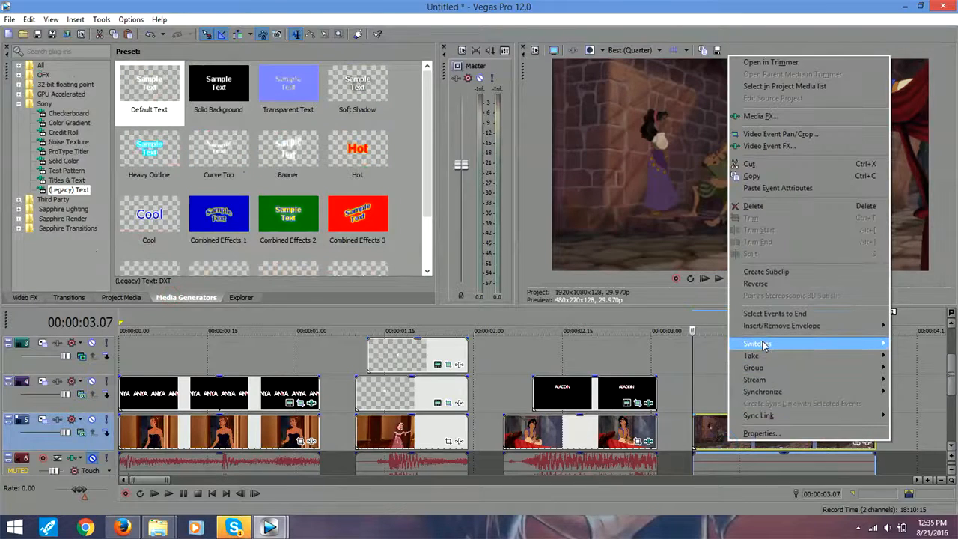
{"action": "mouse_move", "coordinate": [763, 344]}
{"action": "left_click", "coordinate": [694, 428]}
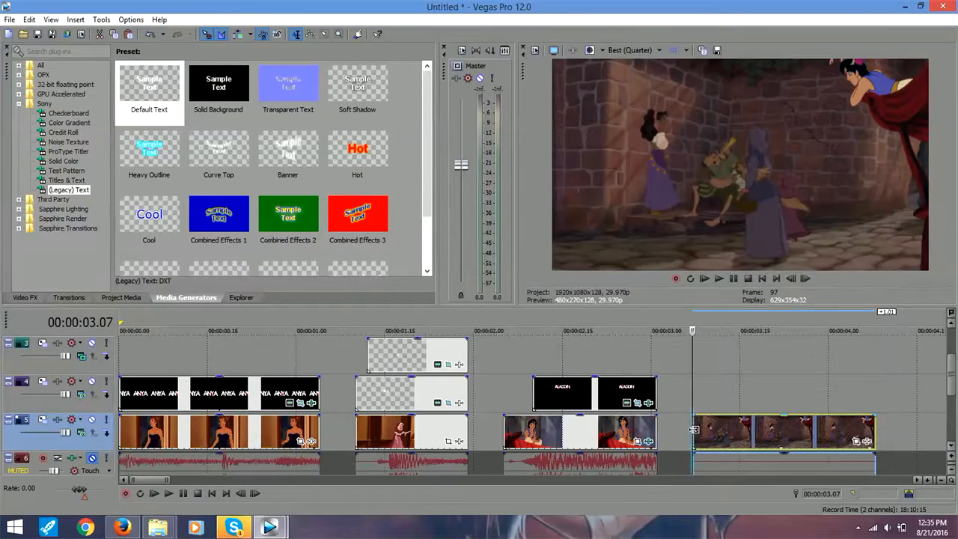
Step: Add a Default Text title above the Aladdin_Esmeralda_9 clip at 00:00:03.07 and trim its end to match the clip
{"action": "left_click_drag", "start_coordinate": [154, 100], "coordinate": [881, 393]}
{"action": "left_click", "coordinate": [877, 397]}
{"action": "right_click", "coordinate": [878, 397]}
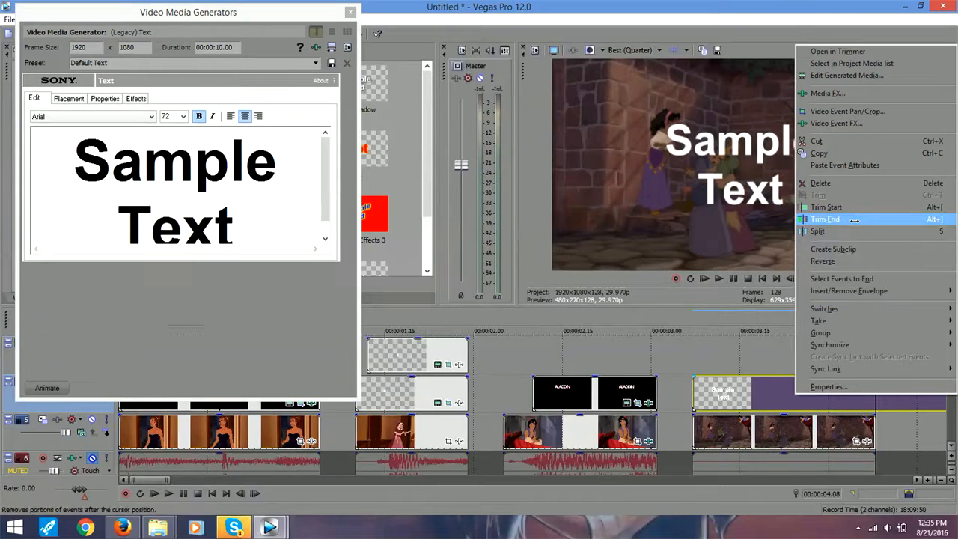
{"action": "left_click", "coordinate": [851, 221]}
{"action": "left_click", "coordinate": [695, 392]}
Step: Replace the sample text with ESMERALDA and set its font to Century Gothic
{"action": "left_click_drag", "start_coordinate": [258, 225], "coordinate": [58, 115]}
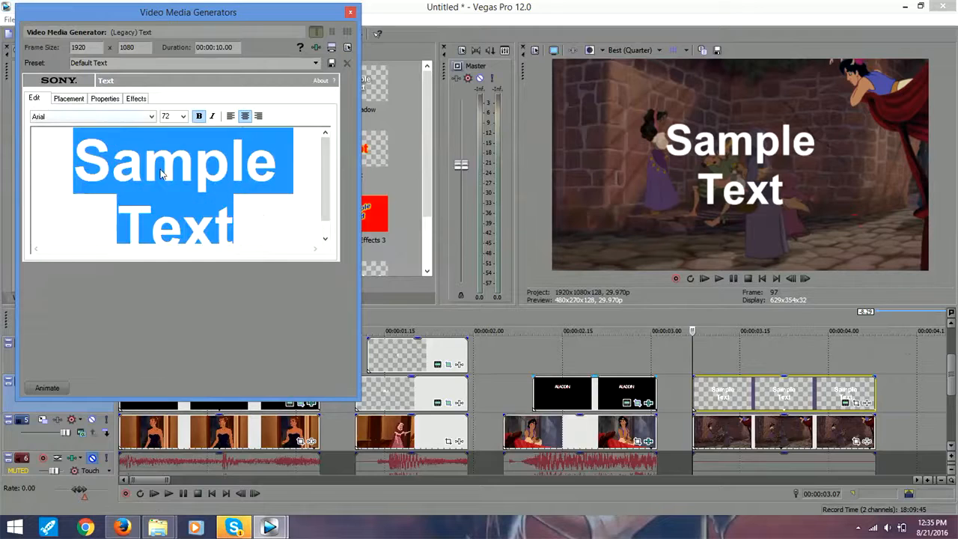
{"action": "type", "text": "ESMERALDA"}
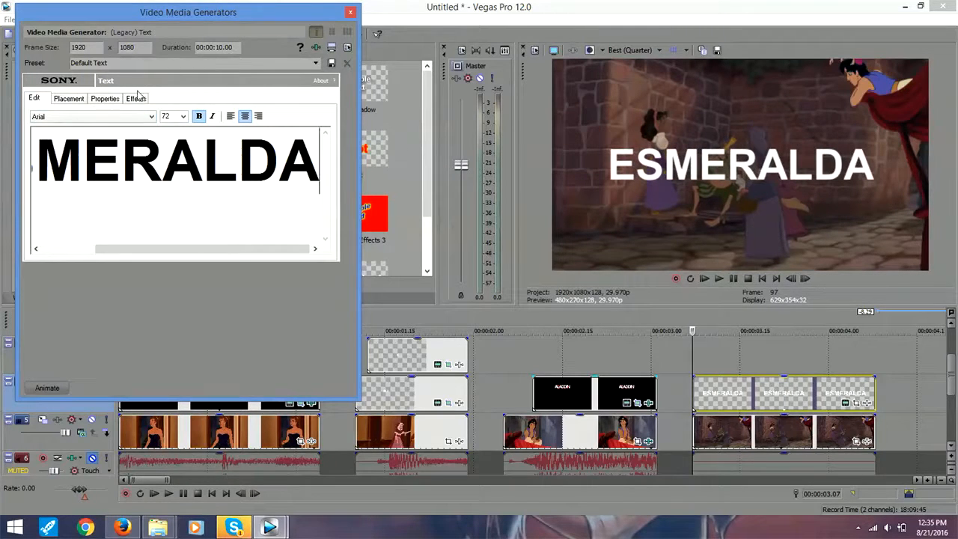
{"action": "left_click", "coordinate": [151, 117]}
{"action": "left_click_drag", "start_coordinate": [152, 187], "coordinate": [153, 200]}
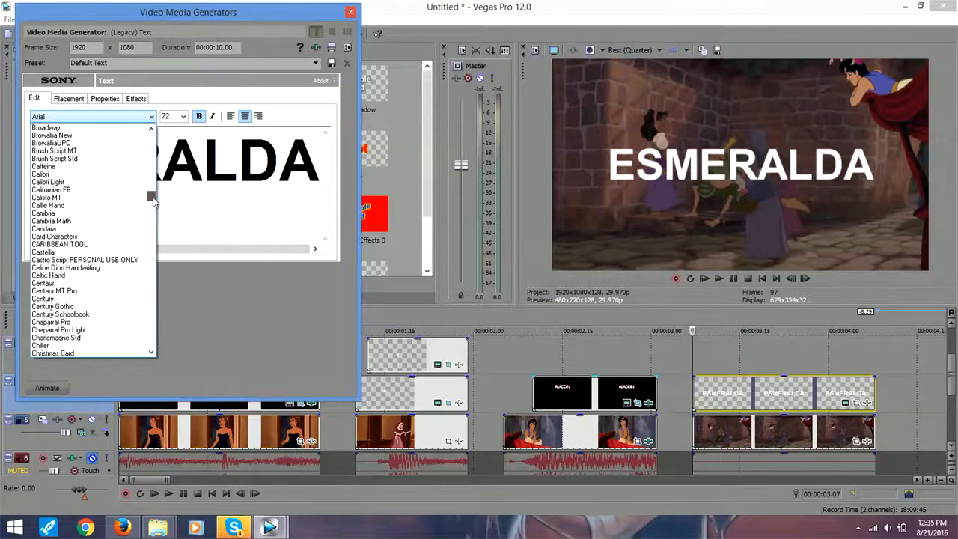
{"action": "left_click", "coordinate": [96, 305]}
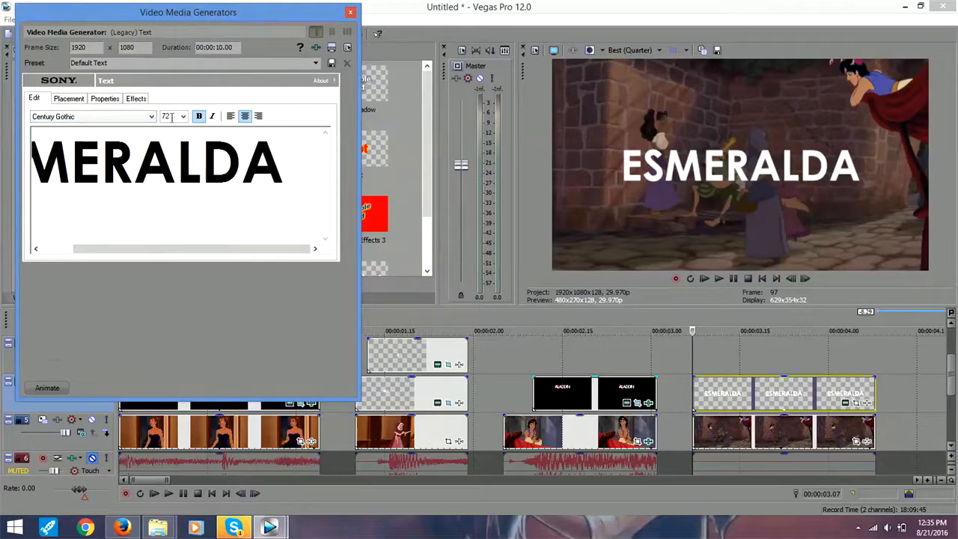
Step: Tighten the ESMERALDA title's tracking to 0.759 and make the text italic
{"action": "left_click", "coordinate": [106, 98]}
{"action": "left_click_drag", "start_coordinate": [107, 226], "coordinate": [98, 224]}
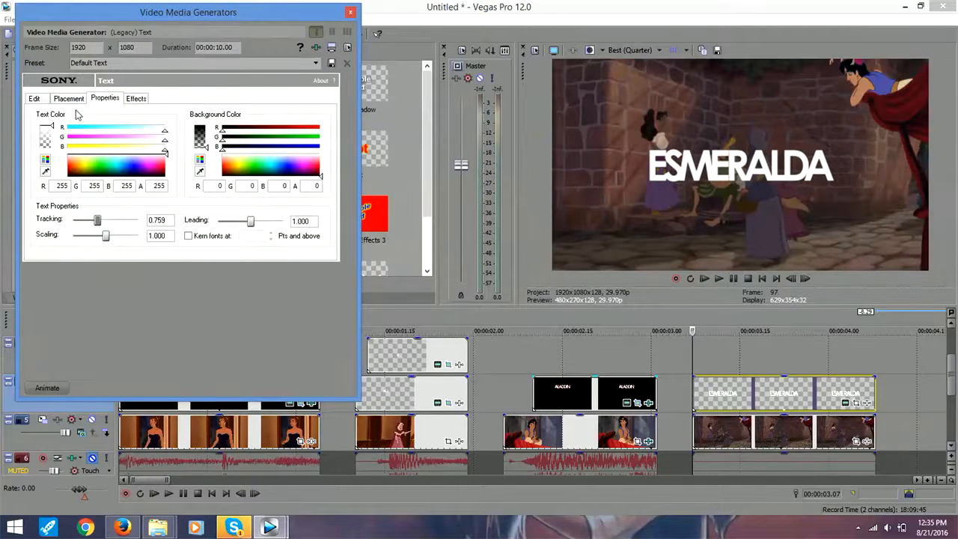
{"action": "left_click", "coordinate": [48, 98]}
{"action": "left_click", "coordinate": [212, 117]}
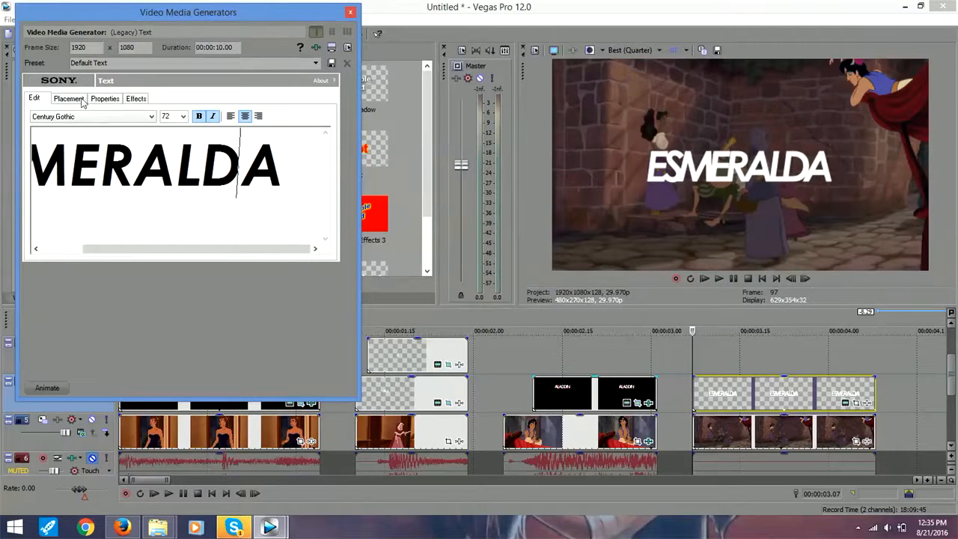
Step: Set the ESMERALDA title's font size to 144 and lower its text color alpha to 154
{"action": "left_click", "coordinate": [184, 116]}
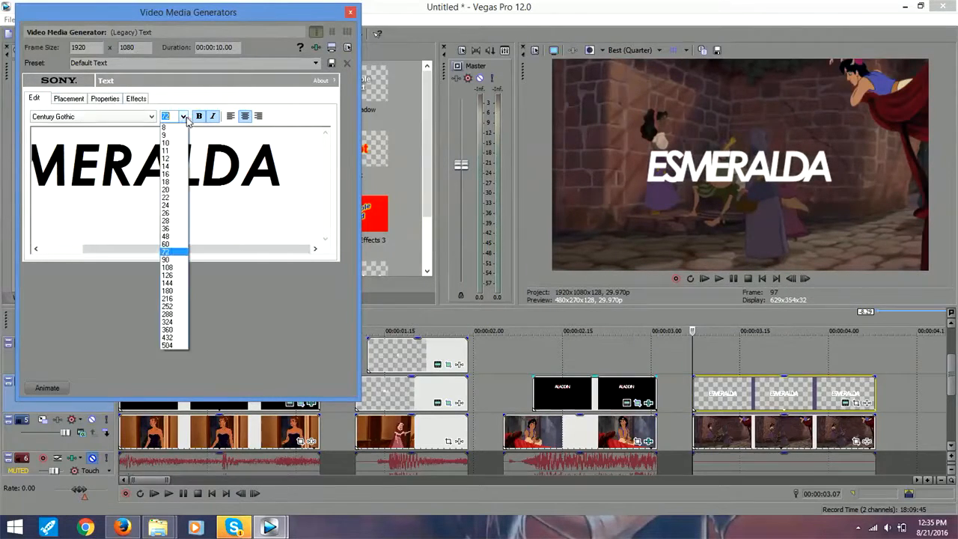
{"action": "left_click", "coordinate": [179, 278]}
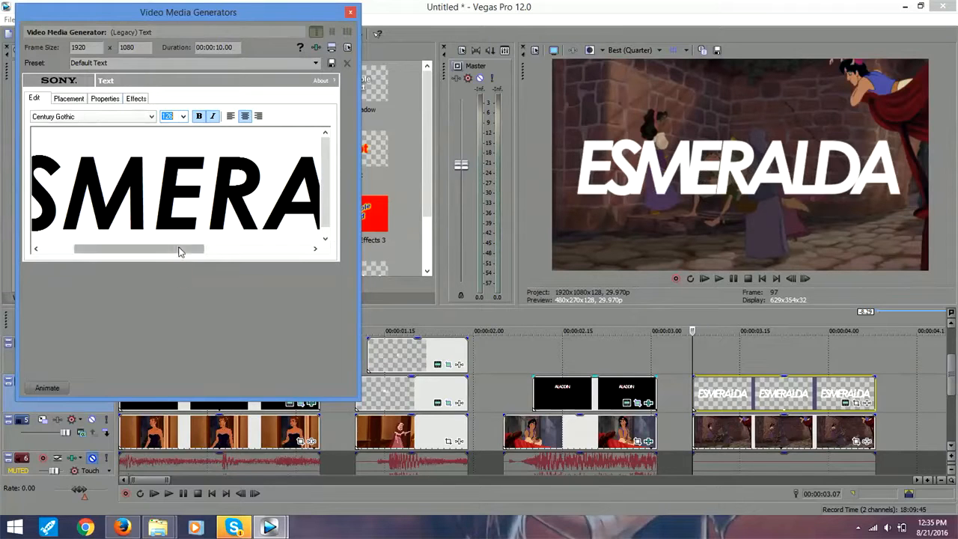
{"action": "left_click", "coordinate": [183, 117]}
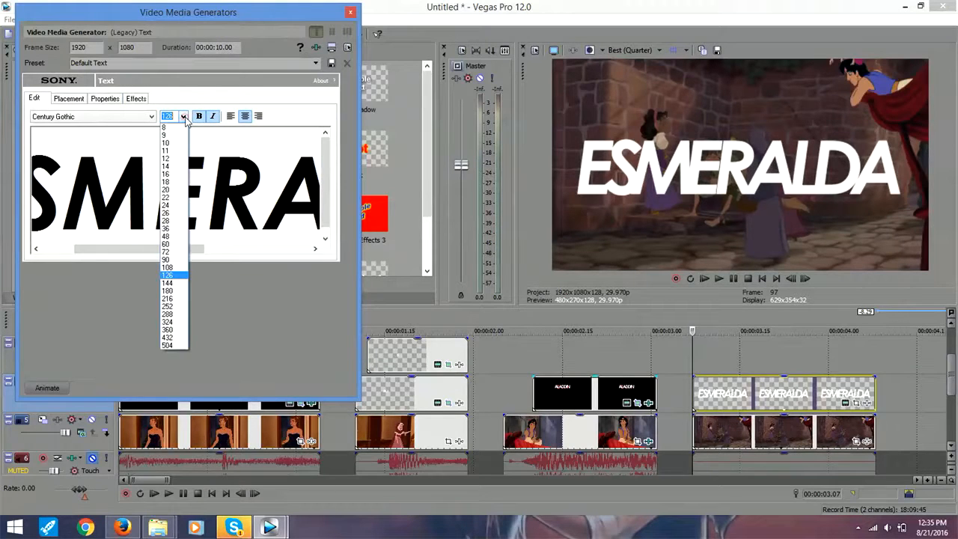
{"action": "left_click", "coordinate": [179, 282]}
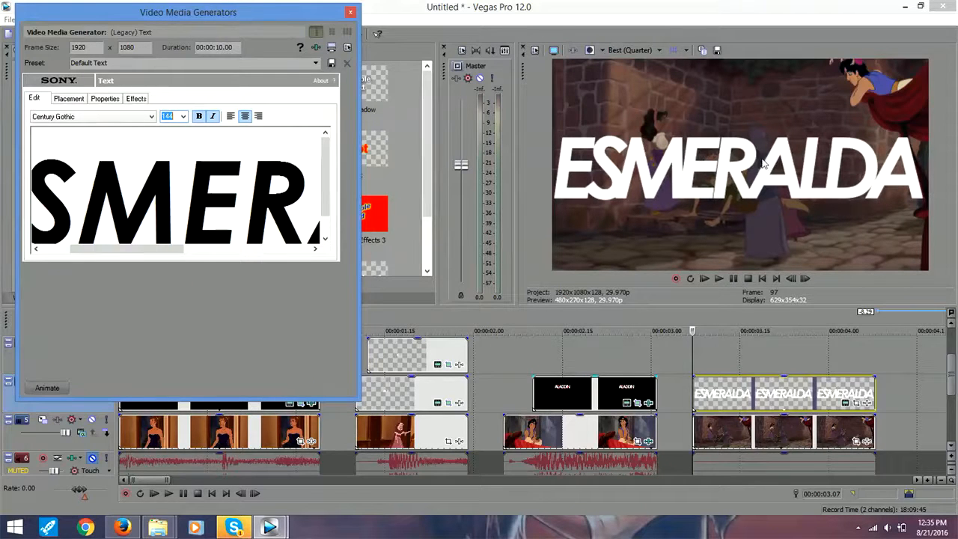
{"action": "left_click", "coordinate": [105, 100]}
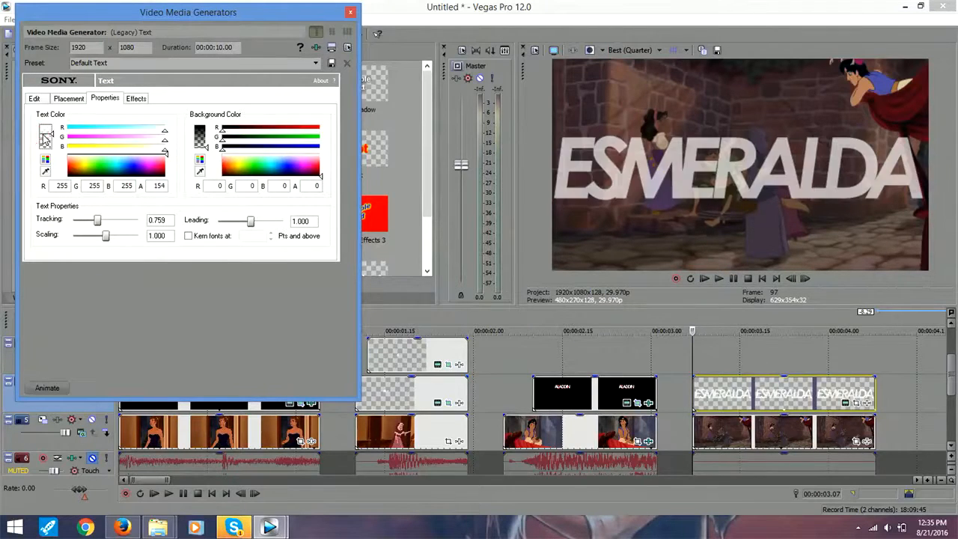
Step: Try a red shadow with 0.000 feather on the ESMERALDA title and switch the shadow off again
{"action": "left_click", "coordinate": [138, 100]}
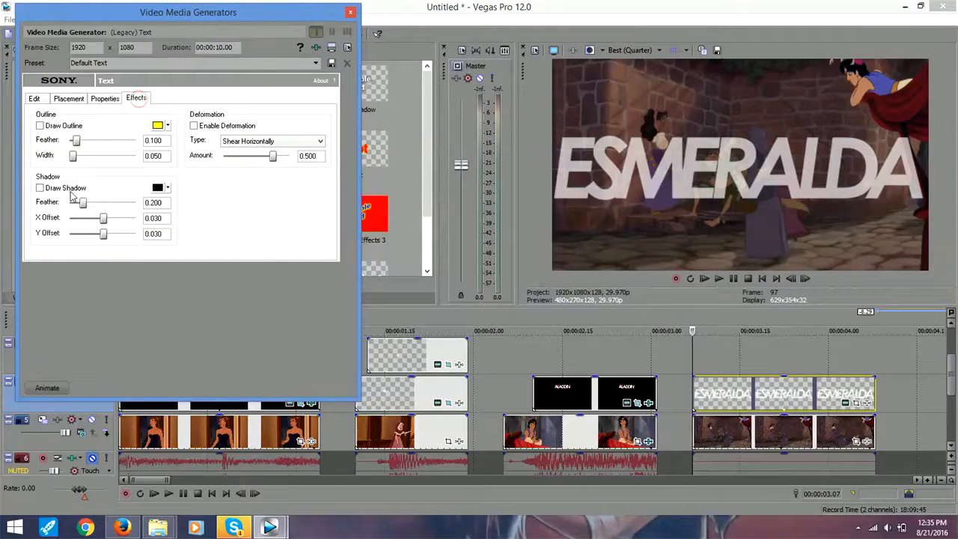
{"action": "left_click_drag", "start_coordinate": [64, 206], "coordinate": [70, 203]}
{"action": "left_click", "coordinate": [167, 188]}
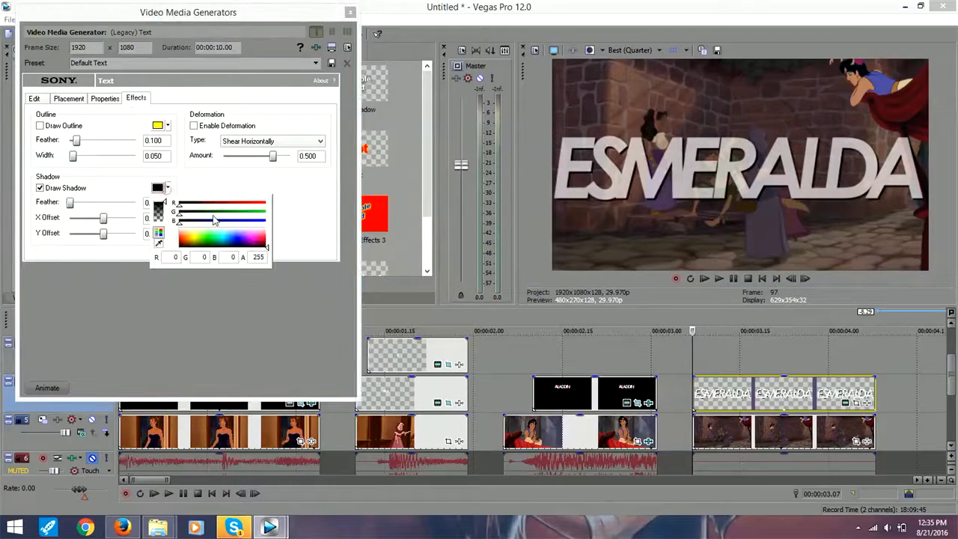
{"action": "left_click", "coordinate": [256, 204]}
{"action": "left_click", "coordinate": [282, 202]}
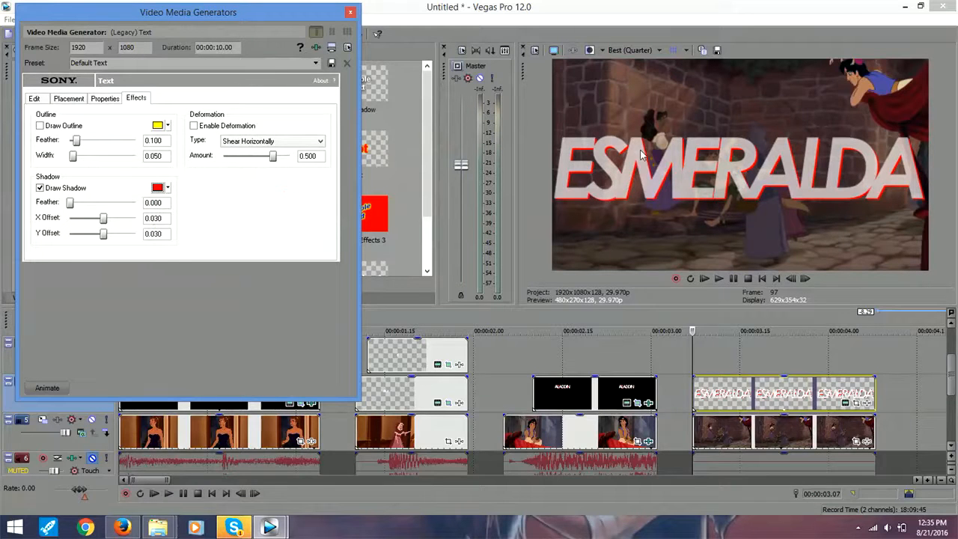
{"action": "left_click", "coordinate": [53, 190]}
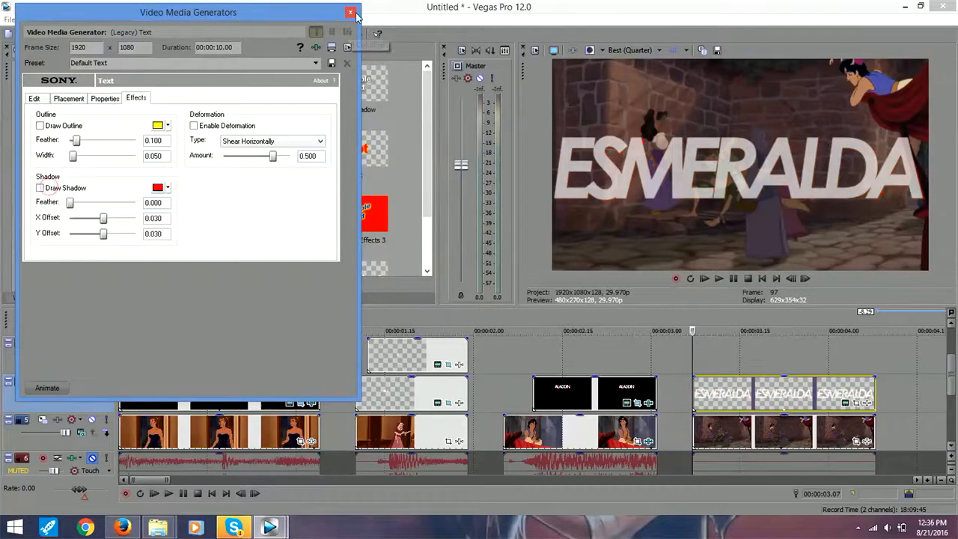
Step: Close the title's generator settings and set the text track's compositing mode to Add
{"action": "left_click", "coordinate": [351, 12]}
{"action": "left_click", "coordinate": [81, 395]}
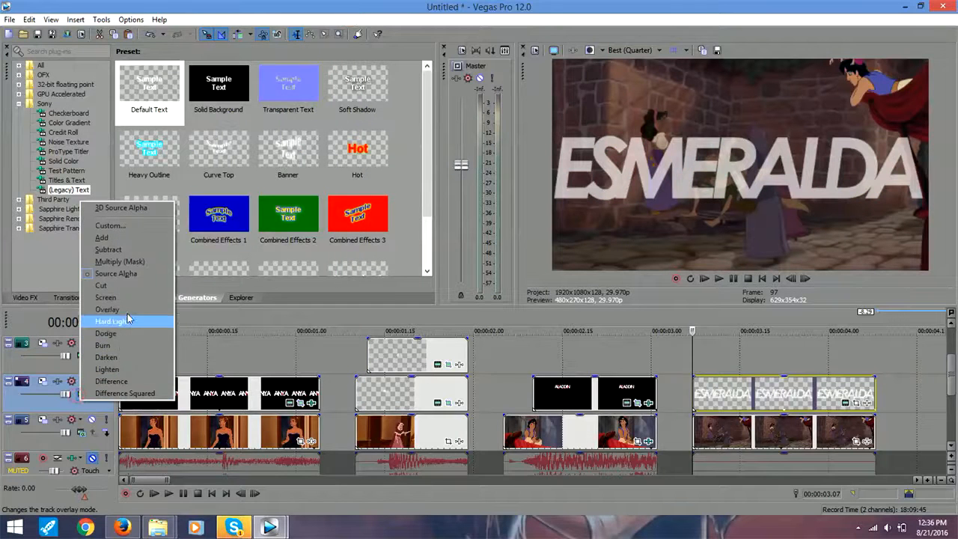
{"action": "left_click", "coordinate": [135, 240]}
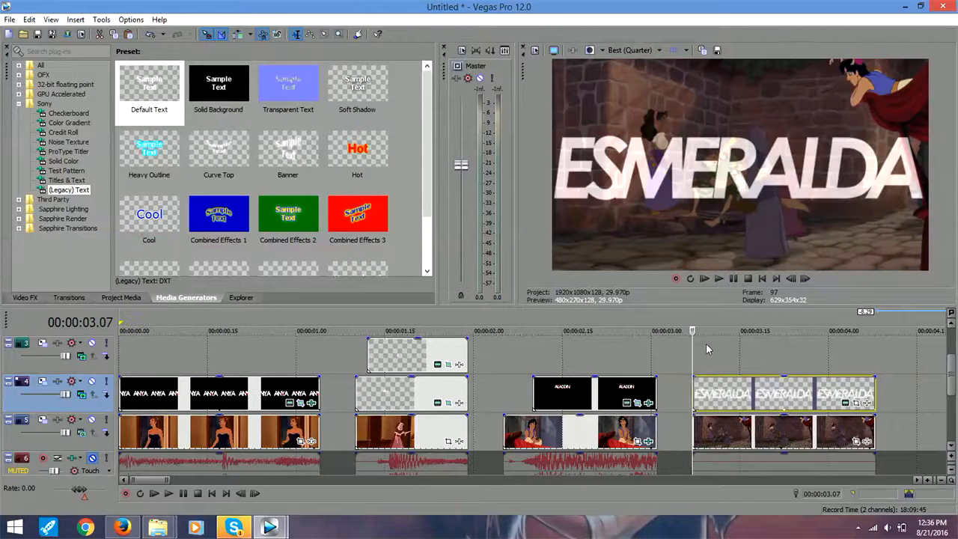
Step: In Pan/Crop for the ESMERALDA text event, add a keyframe at 00:00:00.07 and shrink the crop frame to 1,594.3 by 896.8
{"action": "mouse_move", "coordinate": [692, 350]}
{"action": "left_mouse_down"}
{"action": "mouse_move", "coordinate": [861, 356]}
{"action": "mouse_move", "coordinate": [693, 363]}
{"action": "left_mouse_up"}
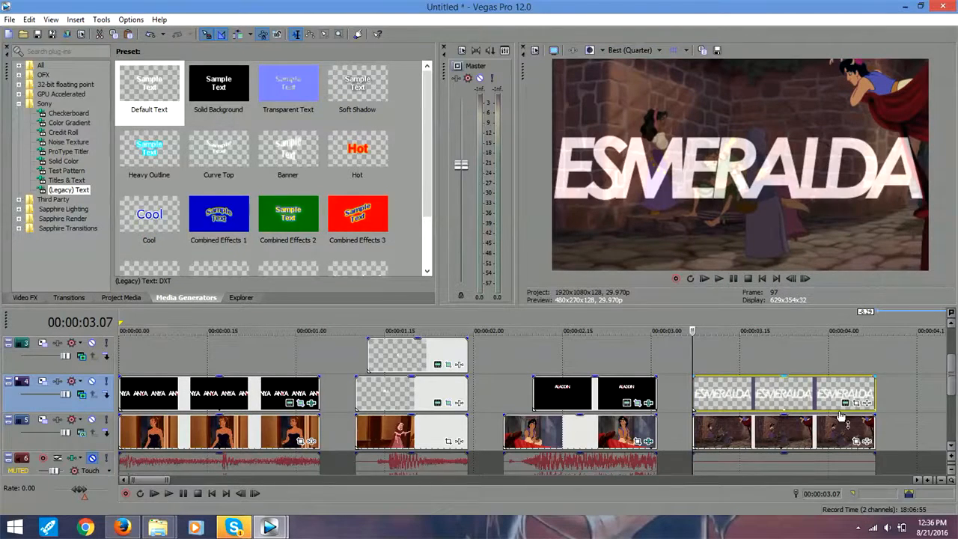
{"action": "left_click", "coordinate": [853, 374]}
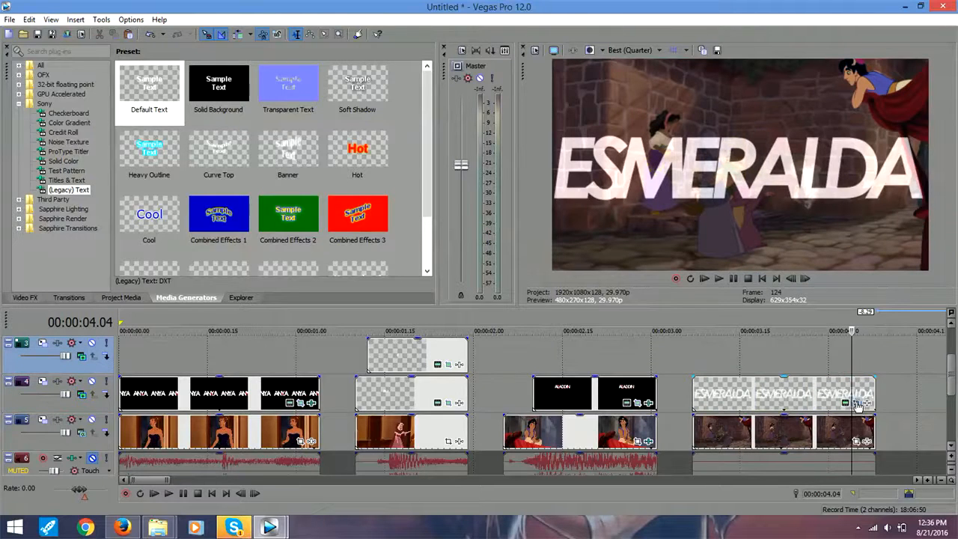
{"action": "left_click", "coordinate": [856, 403]}
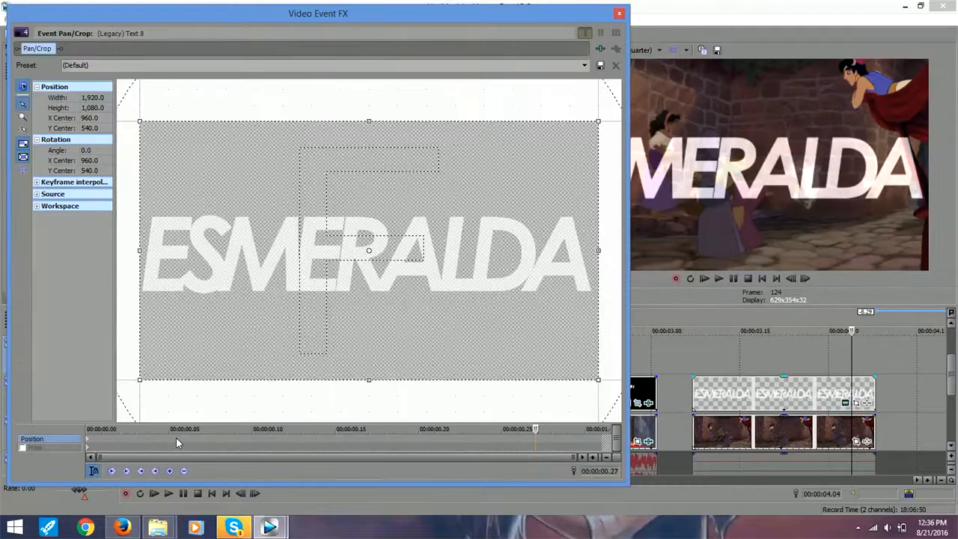
{"action": "left_click", "coordinate": [209, 438]}
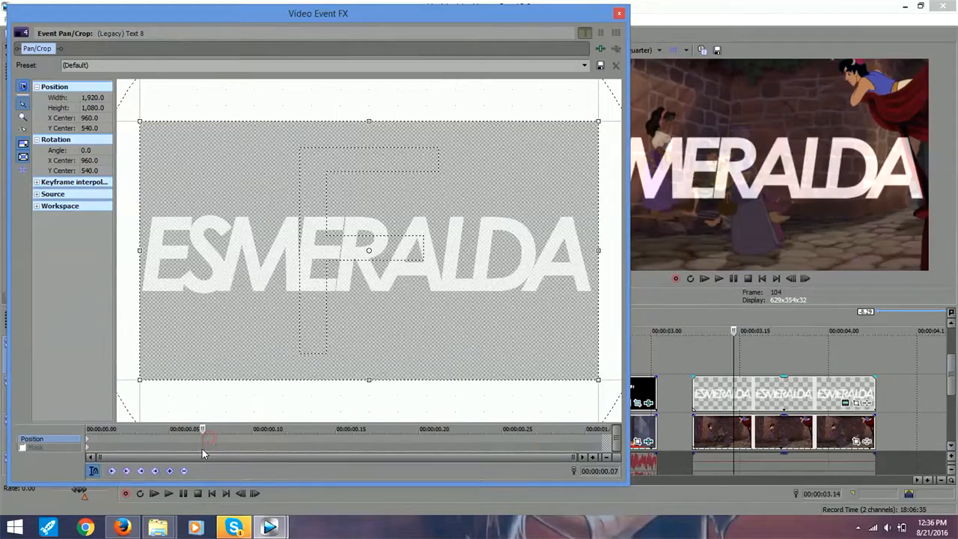
{"action": "left_click_drag", "start_coordinate": [149, 342], "coordinate": [181, 332]}
{"action": "left_click", "coordinate": [89, 435]}
{"action": "left_click", "coordinate": [185, 473]}
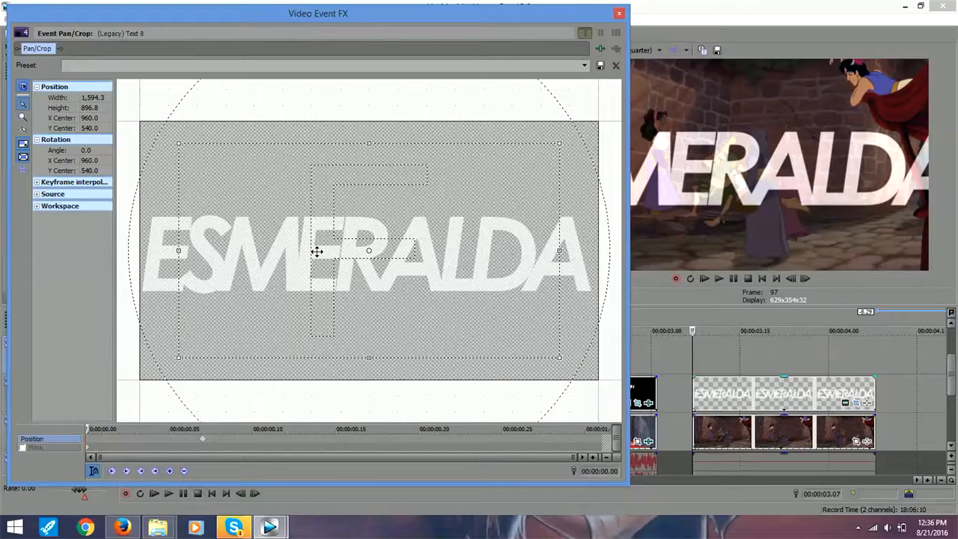
Step: Move the crop frame to X center 2,698.7 at the first keyframe, and to X center 892.4 at a new 00:00:00.24 keyframe
{"action": "left_click_drag", "start_coordinate": [317, 252], "coordinate": [356, 251]}
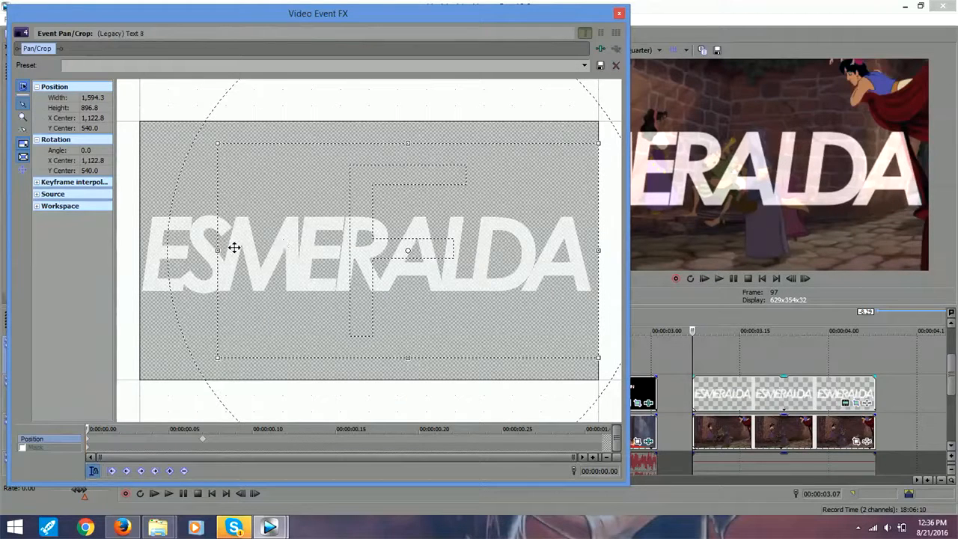
{"action": "left_click_drag", "start_coordinate": [235, 248], "coordinate": [614, 281]}
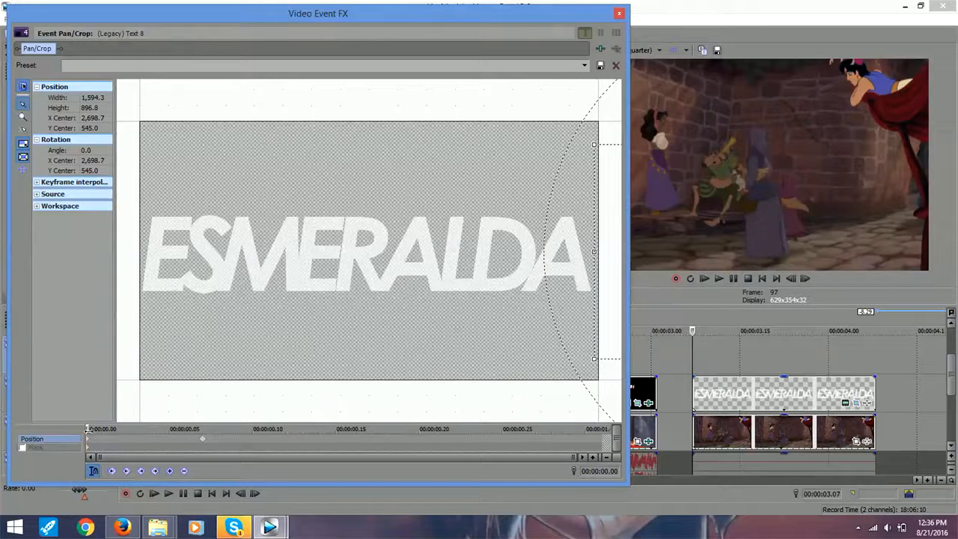
{"action": "left_click_drag", "start_coordinate": [105, 430], "coordinate": [477, 419]}
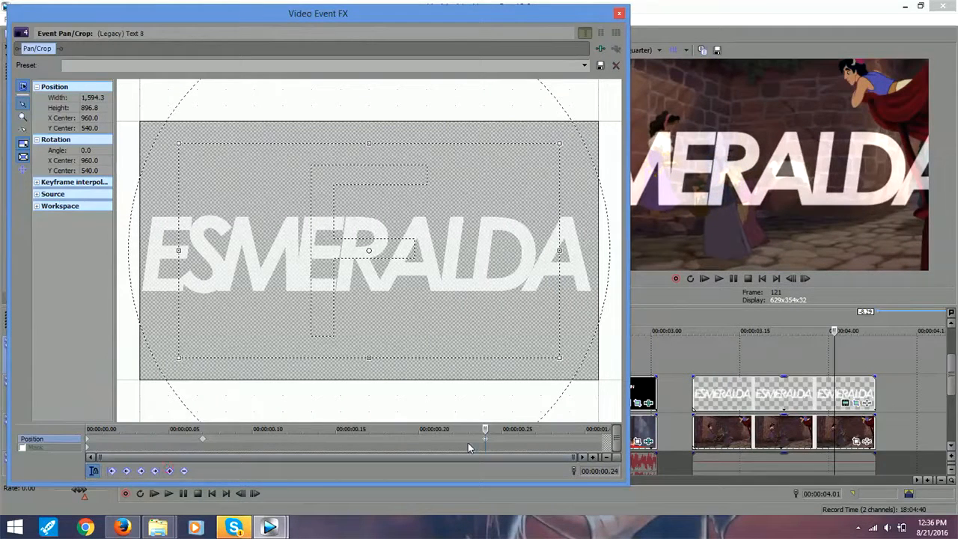
{"action": "left_click_drag", "start_coordinate": [433, 212], "coordinate": [417, 212]}
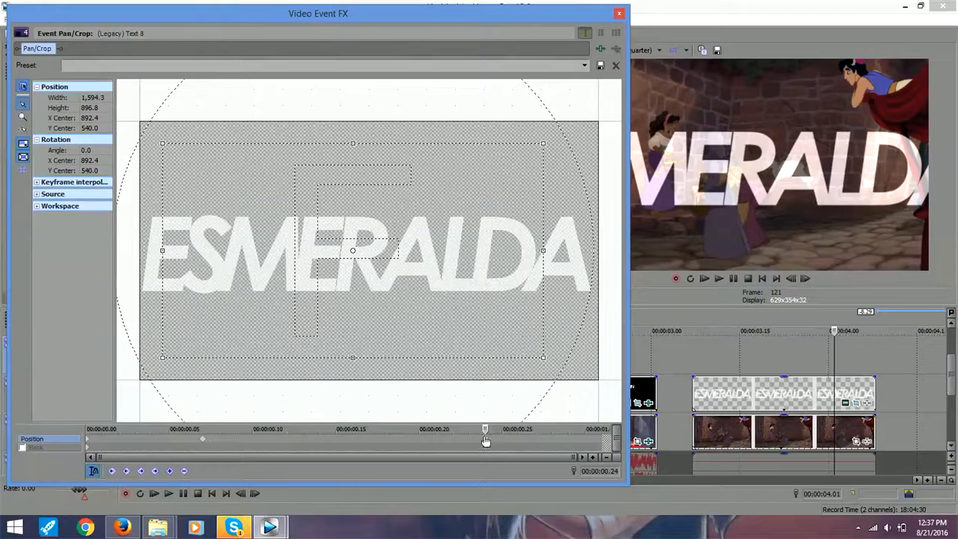
{"action": "left_click", "coordinate": [619, 13]}
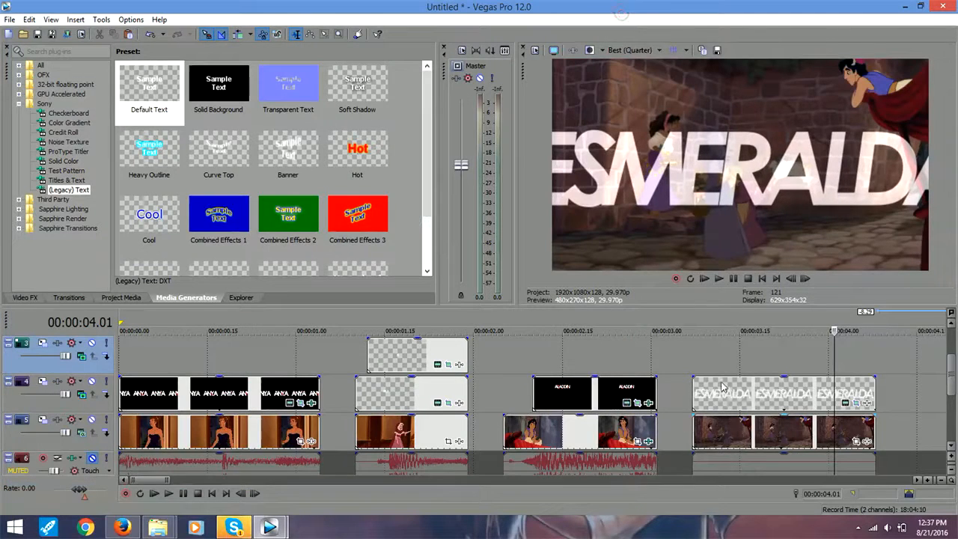
Step: Preview the ESMERALDA slide-in and compare it with the ROUND text effect around 00:00:11.21 in the other Vegas Pro project
{"action": "left_click", "coordinate": [697, 360]}
{"action": "left_click_drag", "start_coordinate": [697, 344], "coordinate": [817, 344]}
{"action": "mouse_move", "coordinate": [269, 527]}
{"action": "left_click", "coordinate": [204, 459]}
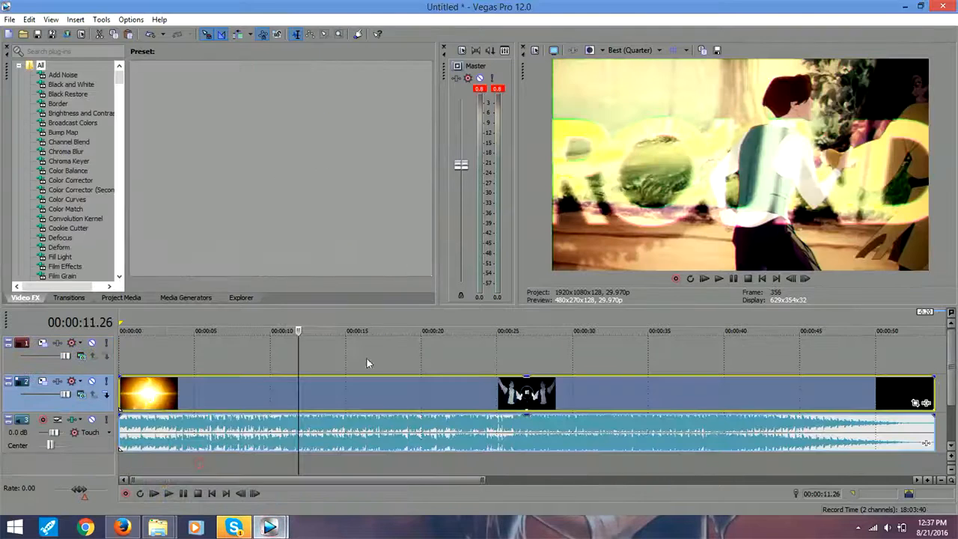
{"action": "left_click", "coordinate": [293, 349]}
{"action": "left_click_drag", "start_coordinate": [293, 349], "coordinate": [296, 346]}
{"action": "key", "text": "space"}
{"action": "key", "text": "space"}
{"action": "mouse_move", "coordinate": [270, 529]}
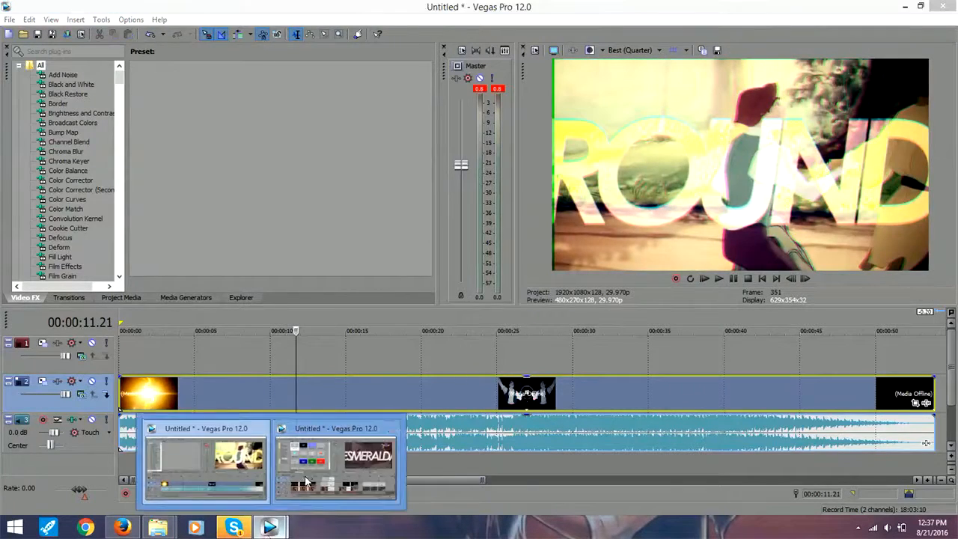
{"action": "left_click", "coordinate": [329, 468]}
Step: Copy the ESMERALDA text event and paste it on the same track at 00:00:04.03 as a new copy of the source media
{"action": "left_click_drag", "start_coordinate": [701, 360], "coordinate": [846, 344]}
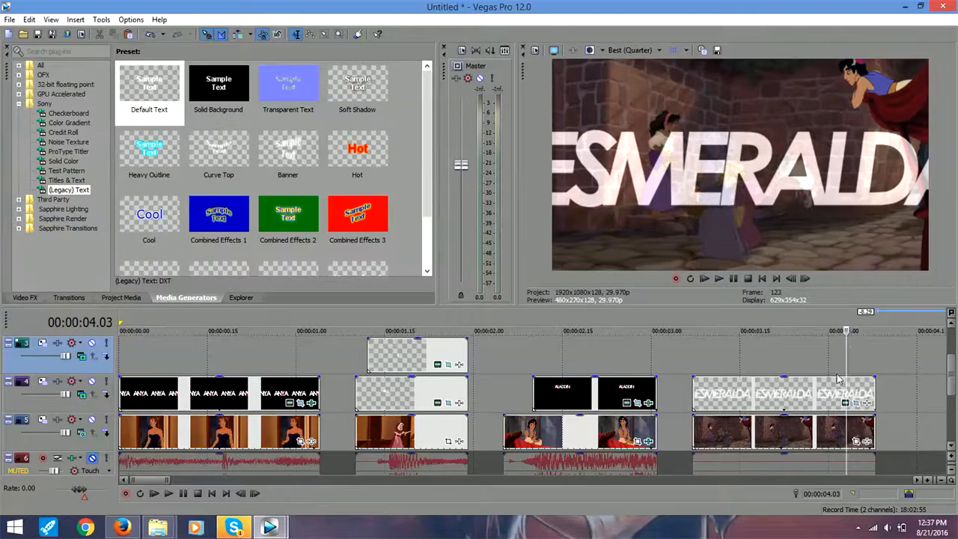
{"action": "right_click", "coordinate": [797, 390]}
{"action": "left_click", "coordinate": [835, 154]}
{"action": "right_click", "coordinate": [883, 394]}
{"action": "left_click", "coordinate": [837, 197]}
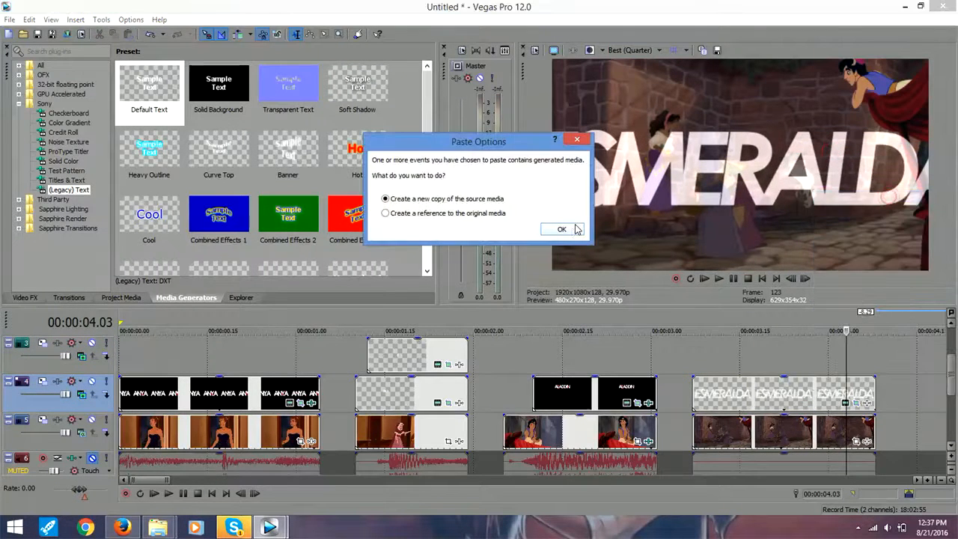
{"action": "left_click", "coordinate": [559, 229]}
{"action": "left_click", "coordinate": [707, 353]}
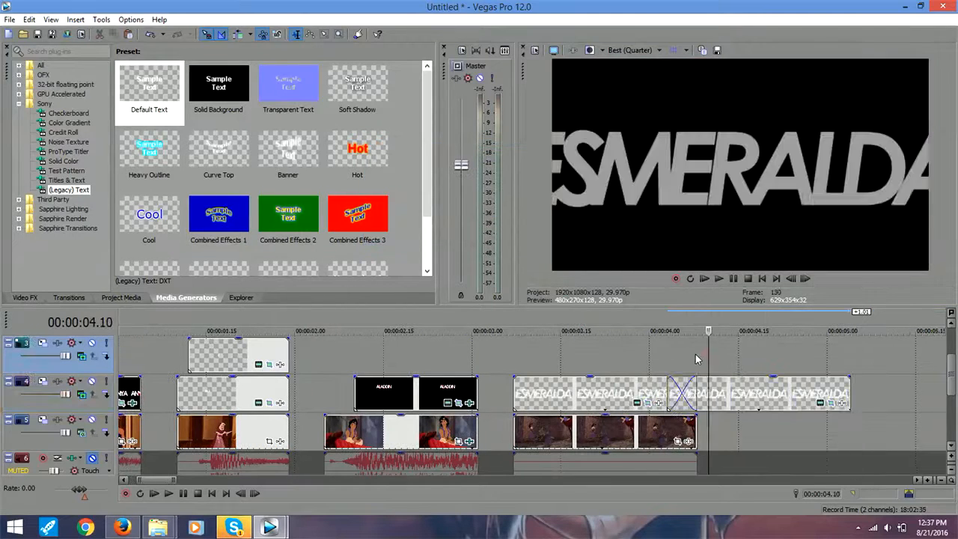
Step: Apply the NewBlue MB Roll transition with the Push Right preset to the overlap between the two ESMERALDA text events
{"action": "left_click", "coordinate": [686, 352]}
{"action": "left_click", "coordinate": [66, 297]}
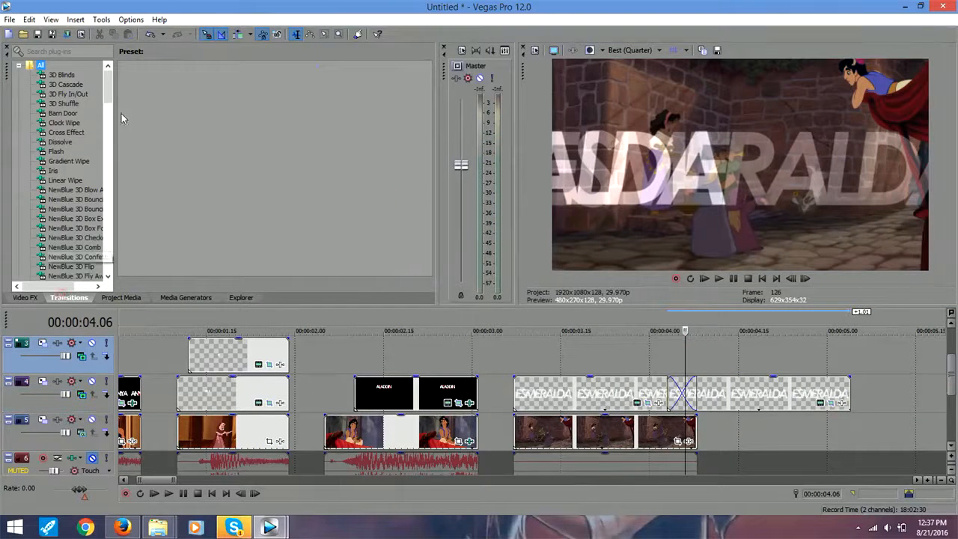
{"action": "left_click_drag", "start_coordinate": [110, 86], "coordinate": [117, 153]}
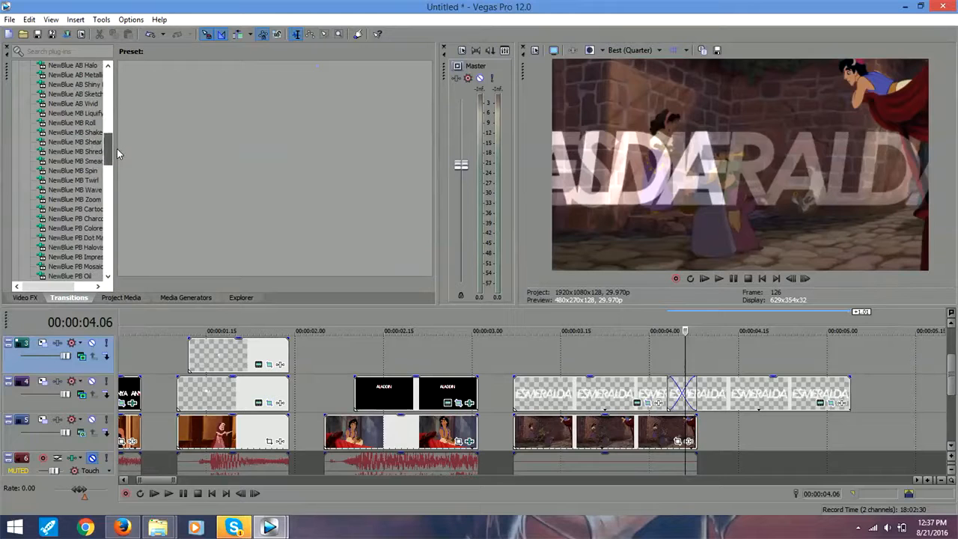
{"action": "left_click", "coordinate": [82, 125]}
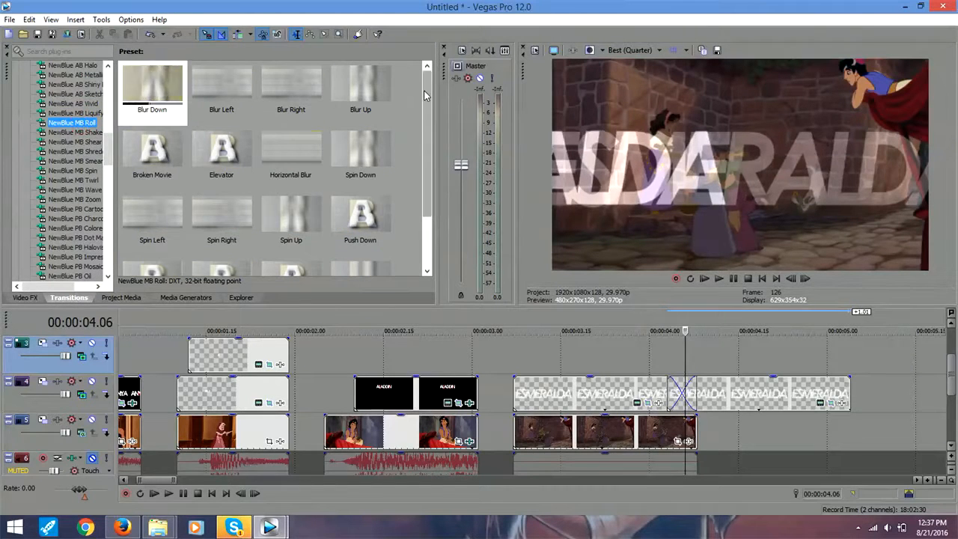
{"action": "left_click_drag", "start_coordinate": [427, 160], "coordinate": [423, 209]}
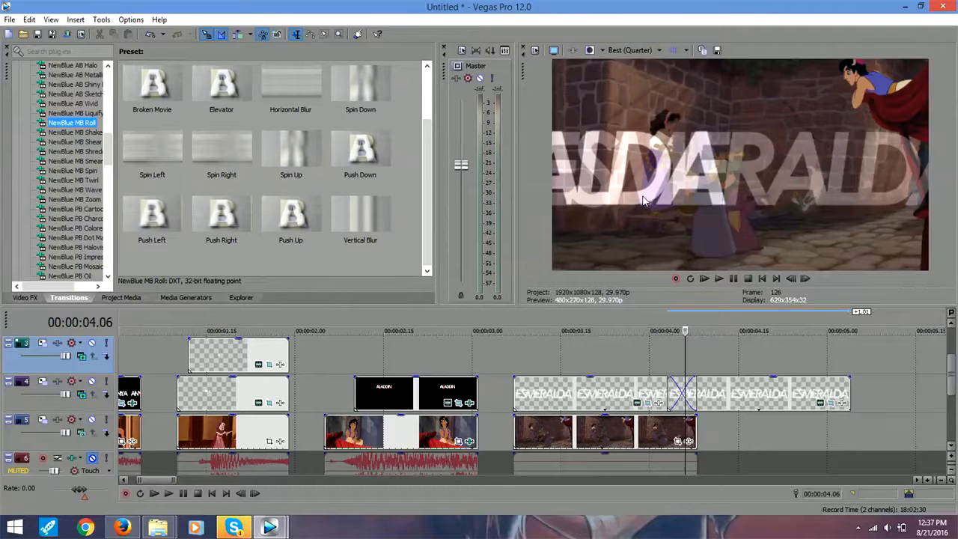
{"action": "left_click", "coordinate": [612, 347]}
{"action": "left_click_drag", "start_coordinate": [612, 347], "coordinate": [685, 341]}
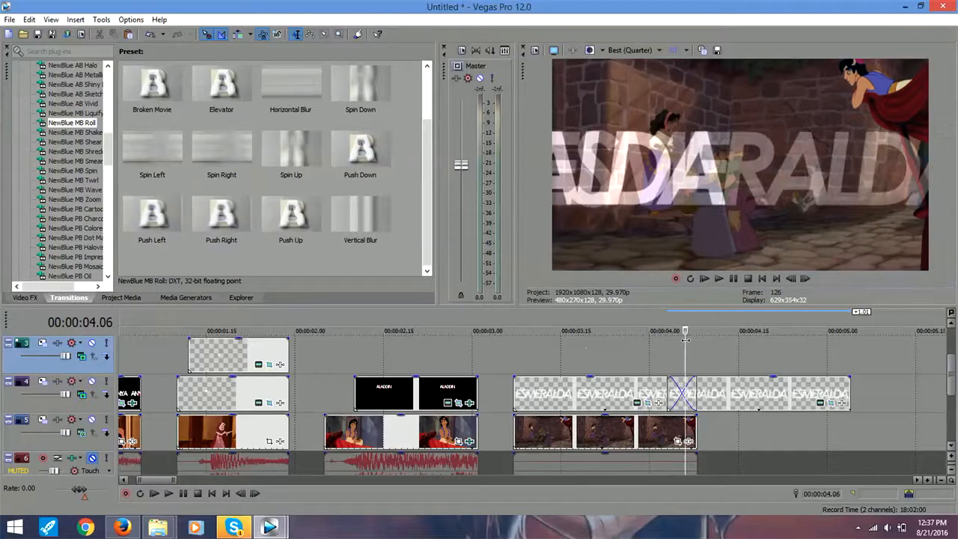
{"action": "left_click_drag", "start_coordinate": [235, 217], "coordinate": [653, 400]}
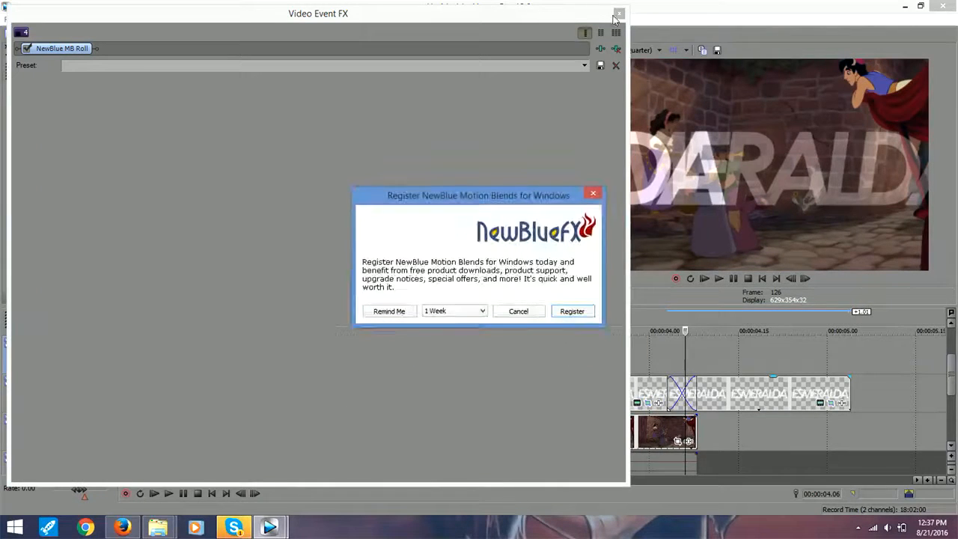
{"action": "left_click", "coordinate": [593, 194]}
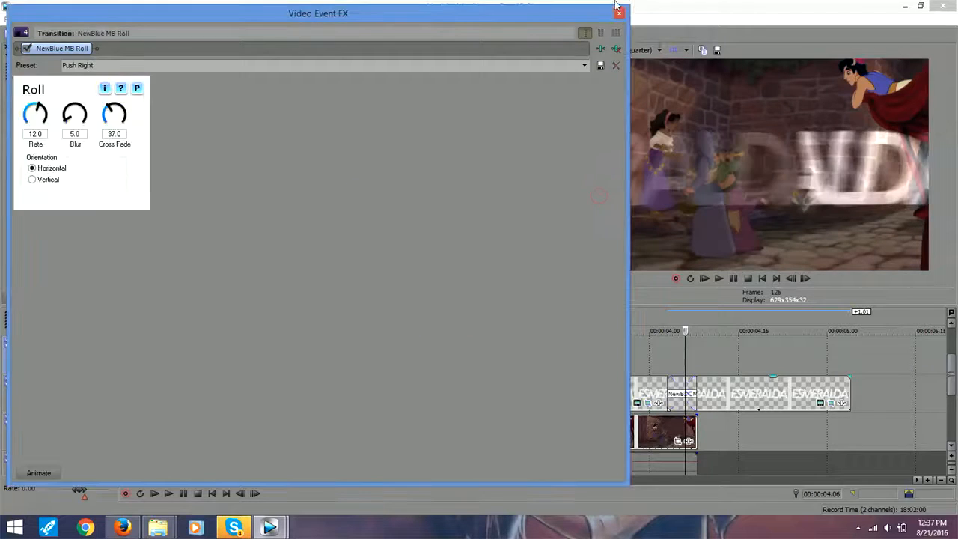
{"action": "left_click", "coordinate": [619, 13]}
Step: Set the font size of the second ESMERALDA text event to 180
{"action": "left_click", "coordinate": [624, 362]}
{"action": "left_click_drag", "start_coordinate": [626, 342], "coordinate": [699, 345]}
{"action": "left_click", "coordinate": [820, 405]}
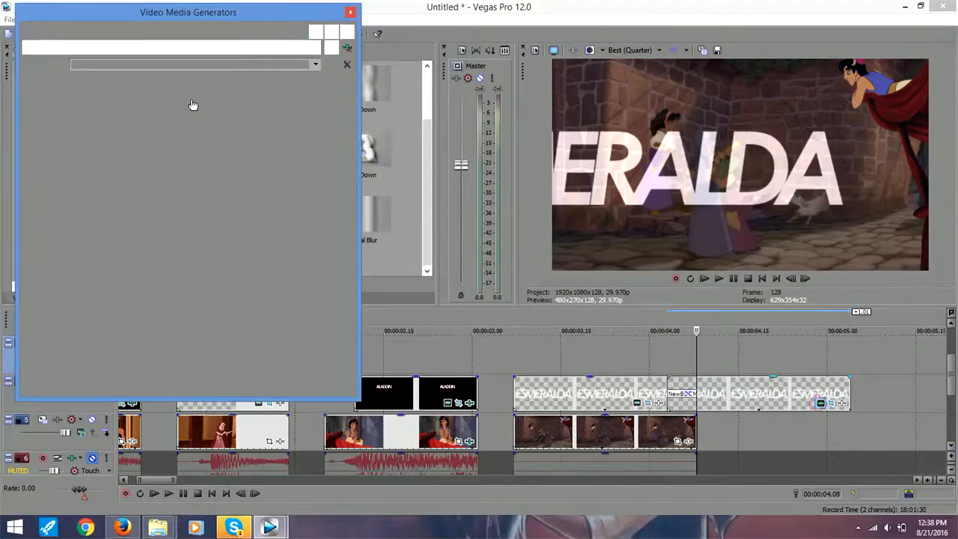
{"action": "left_click", "coordinate": [182, 118]}
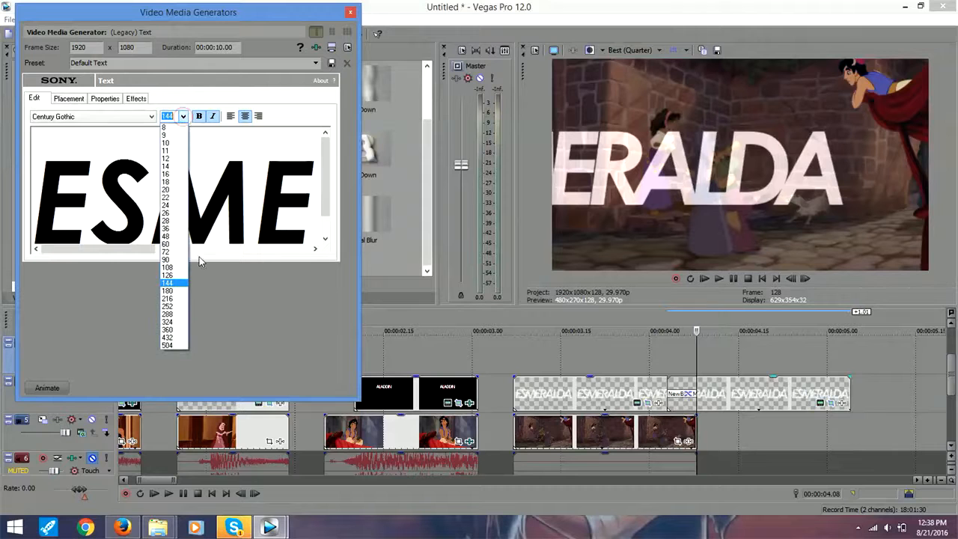
{"action": "left_click", "coordinate": [169, 290]}
{"action": "left_click", "coordinate": [352, 13]}
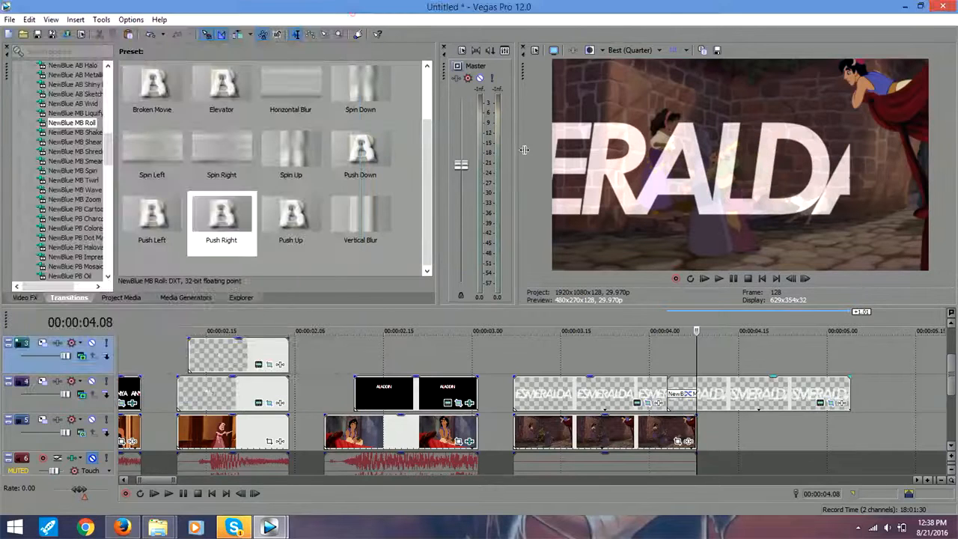
Step: In Pan/Crop for the second ESMERALDA event, delete the starting keyframe and move the crop frame to X center 1,122.8 at 00:00:00.00
{"action": "left_click", "coordinate": [833, 405]}
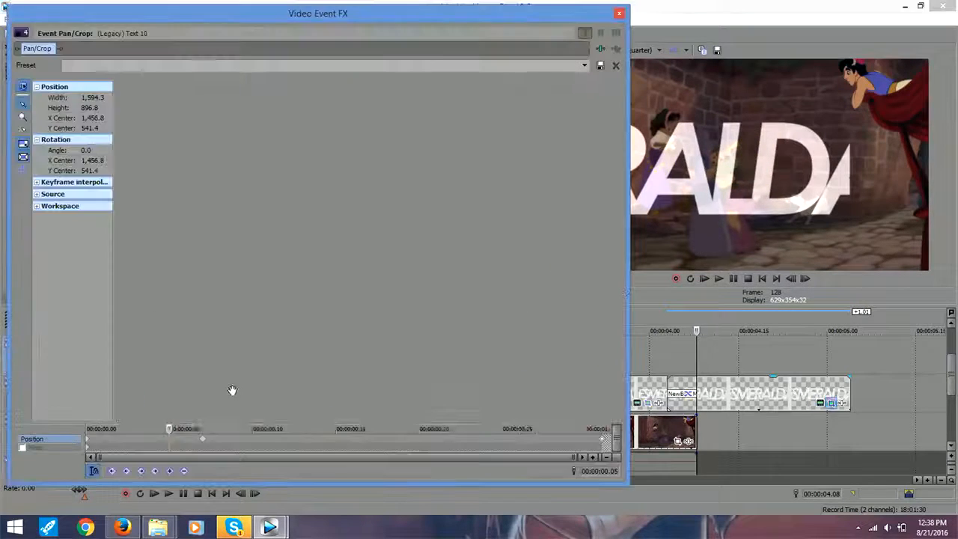
{"action": "left_click", "coordinate": [202, 441]}
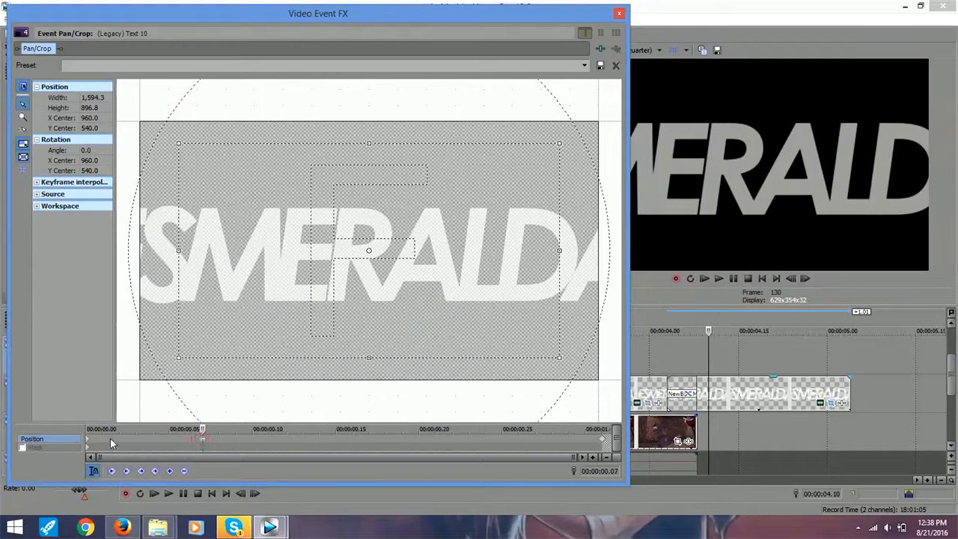
{"action": "right_click", "coordinate": [90, 441]}
{"action": "left_click", "coordinate": [146, 347]}
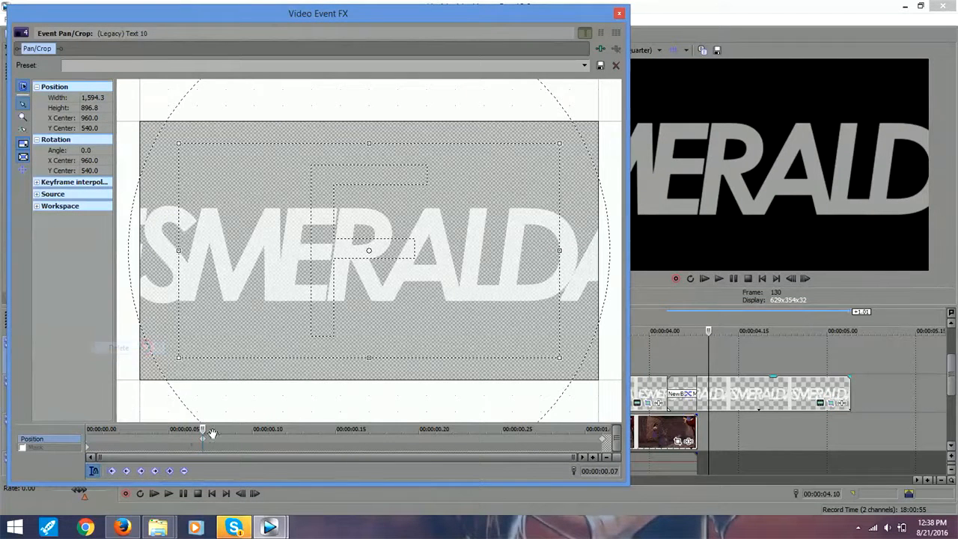
{"action": "left_click", "coordinate": [89, 443]}
{"action": "left_click_drag", "start_coordinate": [422, 242], "coordinate": [461, 242]}
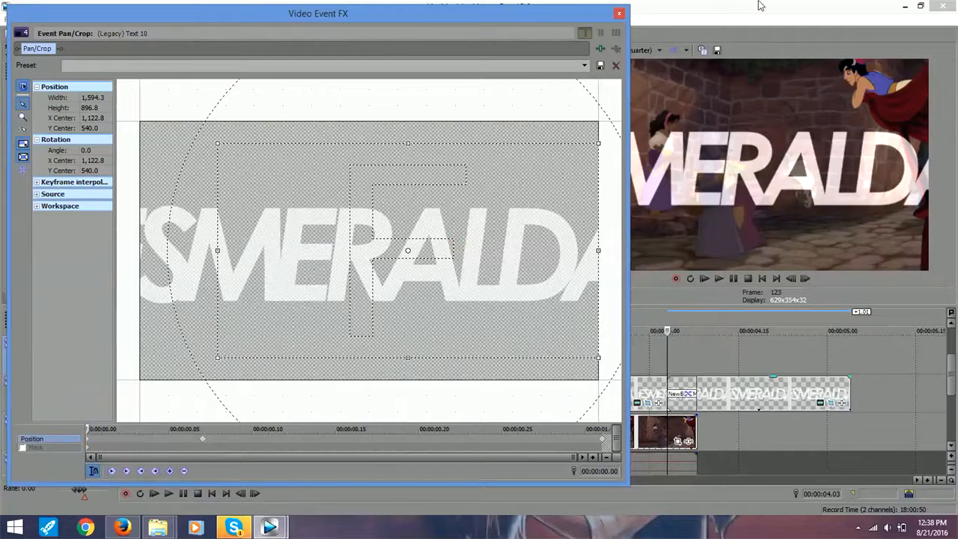
{"action": "left_click", "coordinate": [619, 12]}
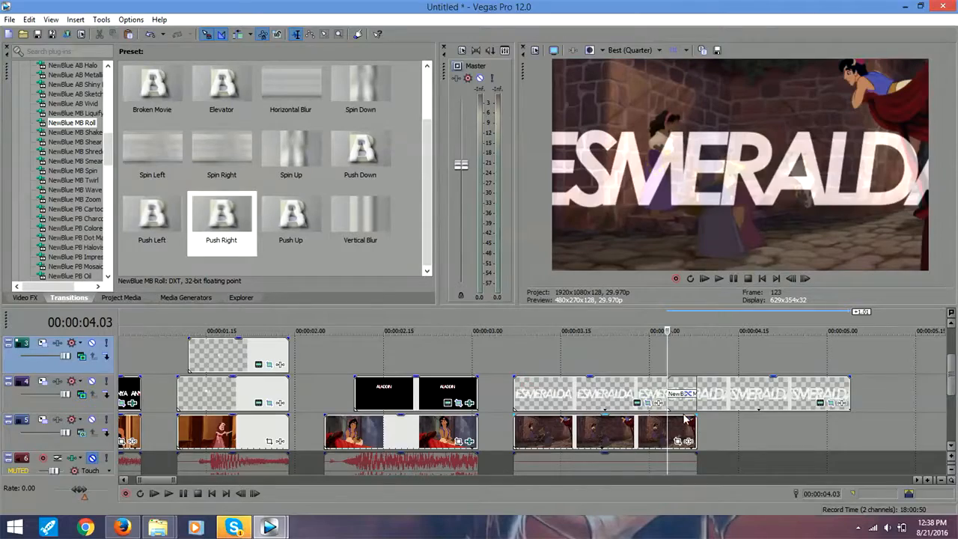
Step: Switch to the Manips folder in File Explorer and add the Aladdin_Wall clip to track 5 at about 00:00:04.03, overlapping the preceding clip
{"action": "mouse_move", "coordinate": [157, 528]}
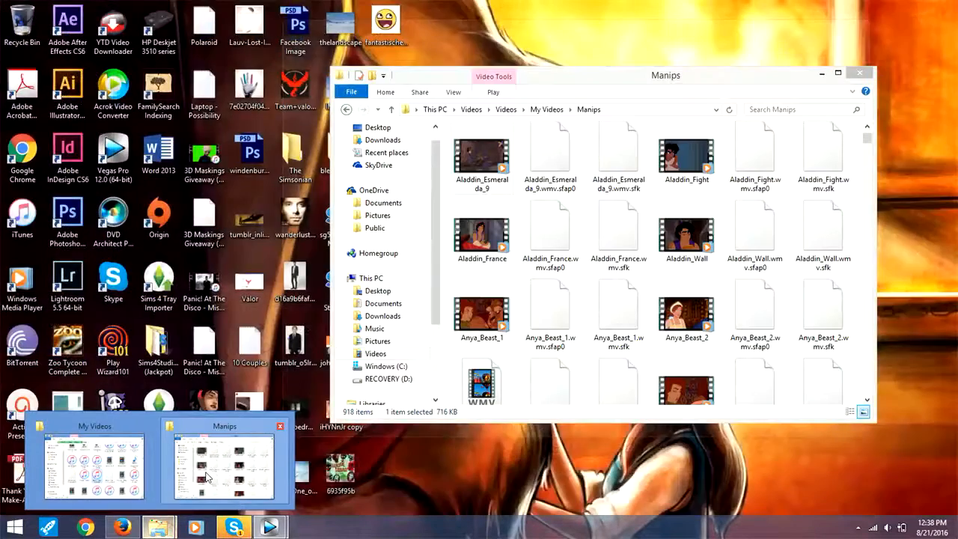
{"action": "left_click", "coordinate": [228, 453]}
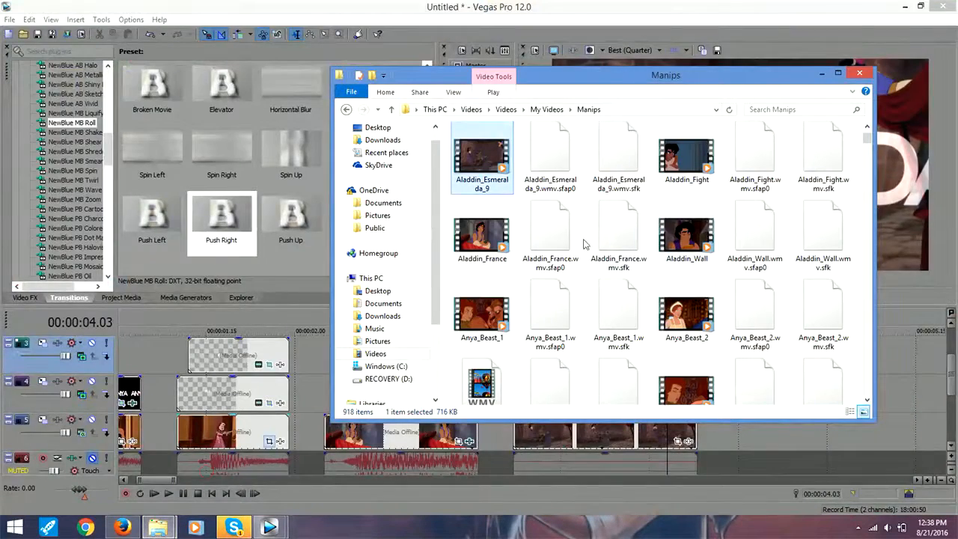
{"action": "scroll", "coordinate": [868, 142], "scroll_direction": "up", "scroll_amount": 1}
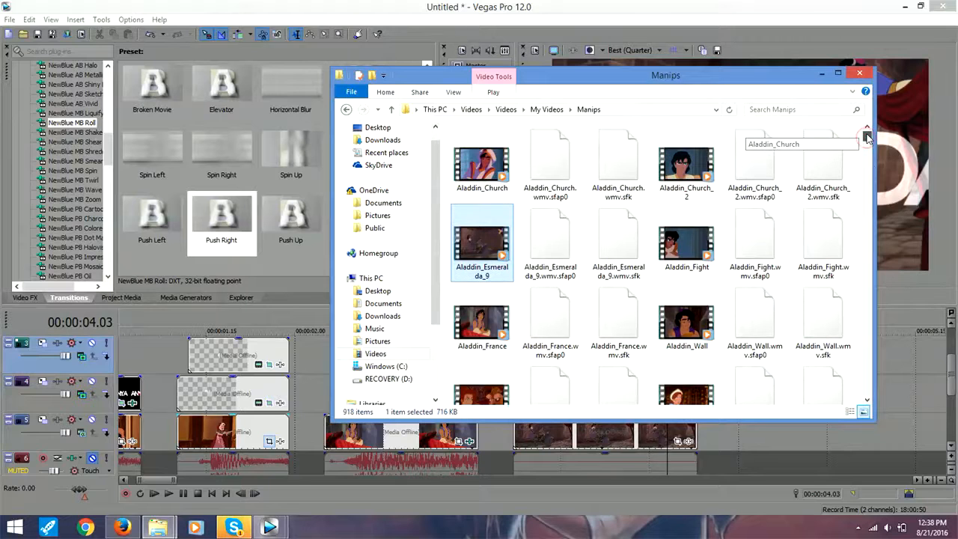
{"action": "left_click_drag", "start_coordinate": [867, 137], "coordinate": [867, 142]}
{"action": "scroll", "coordinate": [867, 144], "scroll_direction": "up", "scroll_amount": 1}
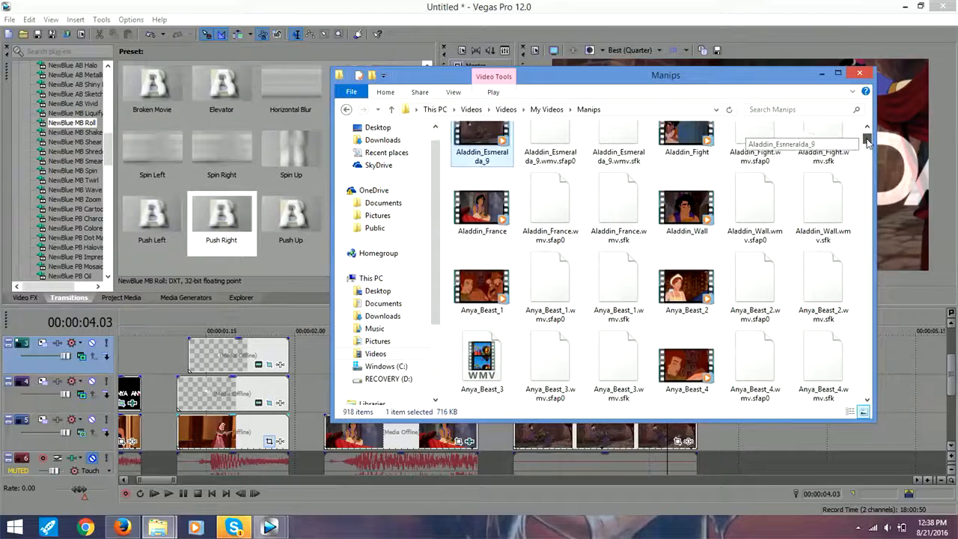
{"action": "left_click_drag", "start_coordinate": [686, 209], "coordinate": [676, 440]}
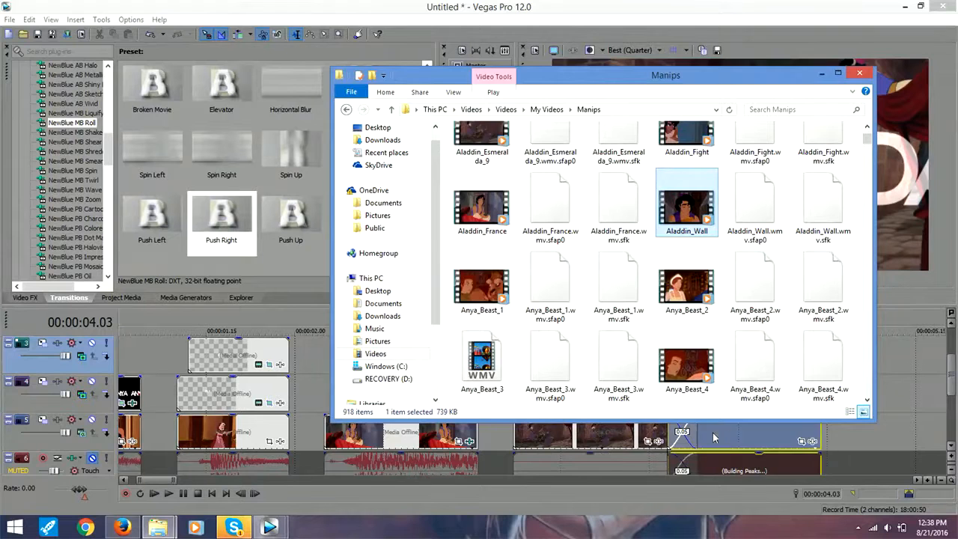
Step: Split the second ESMERALDA text event at 00:00:04.29, where the Aladdin_Wall clip ends, and delete the leftover piece
{"action": "left_click", "coordinate": [708, 433]}
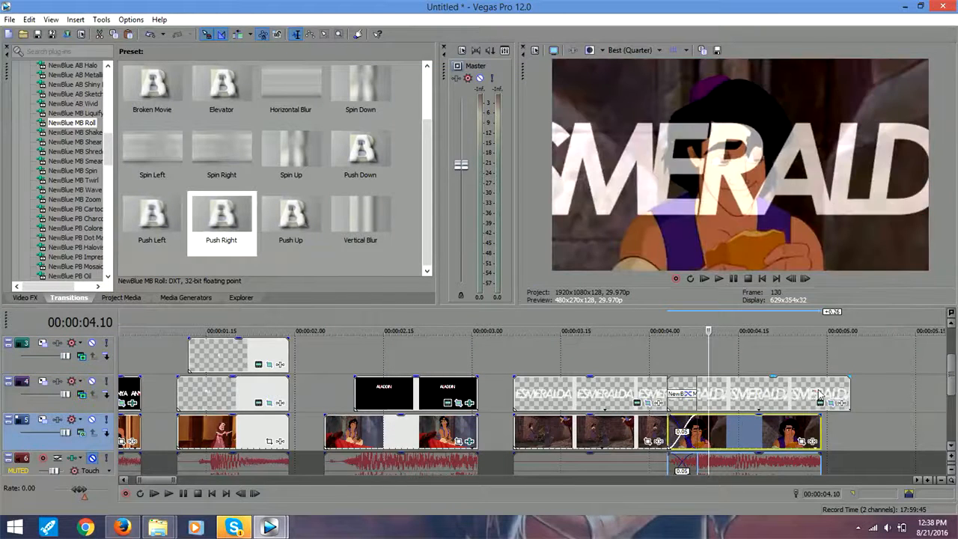
{"action": "left_click", "coordinate": [822, 395]}
{"action": "right_click", "coordinate": [821, 395]}
{"action": "left_click", "coordinate": [831, 224]}
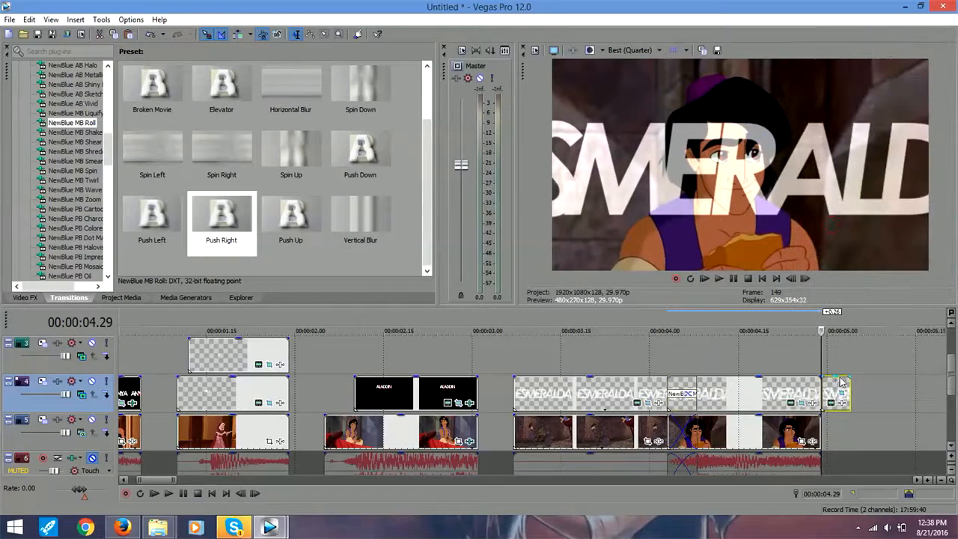
{"action": "right_click", "coordinate": [843, 389]}
{"action": "left_click", "coordinate": [869, 172]}
Step: Apply the NewBlue MB Roll transition with the Push Right preset to the overlap between the Aladdin_Esmeralda_9 and Aladdin_Wall clips
{"action": "left_click", "coordinate": [685, 365]}
{"action": "left_click_drag", "start_coordinate": [222, 219], "coordinate": [683, 438]}
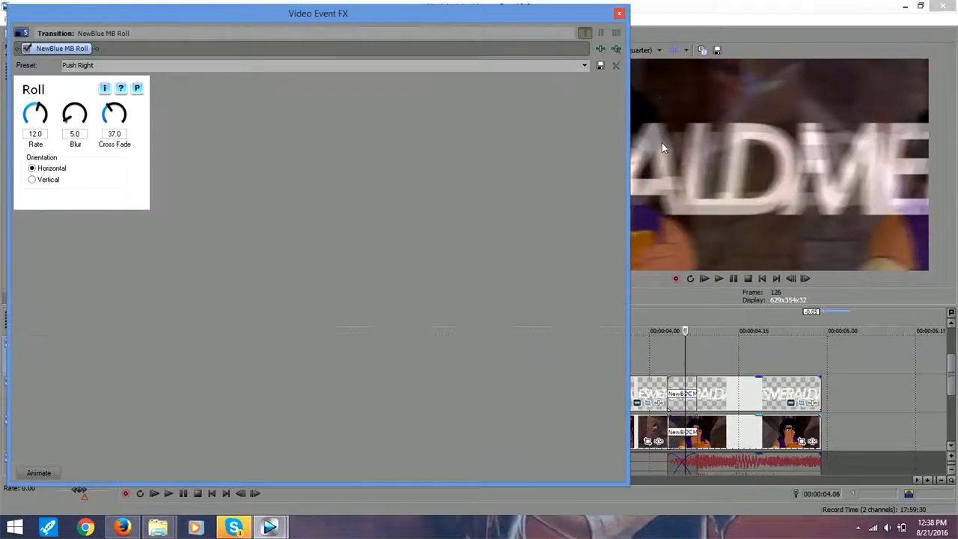
{"action": "left_click", "coordinate": [620, 15]}
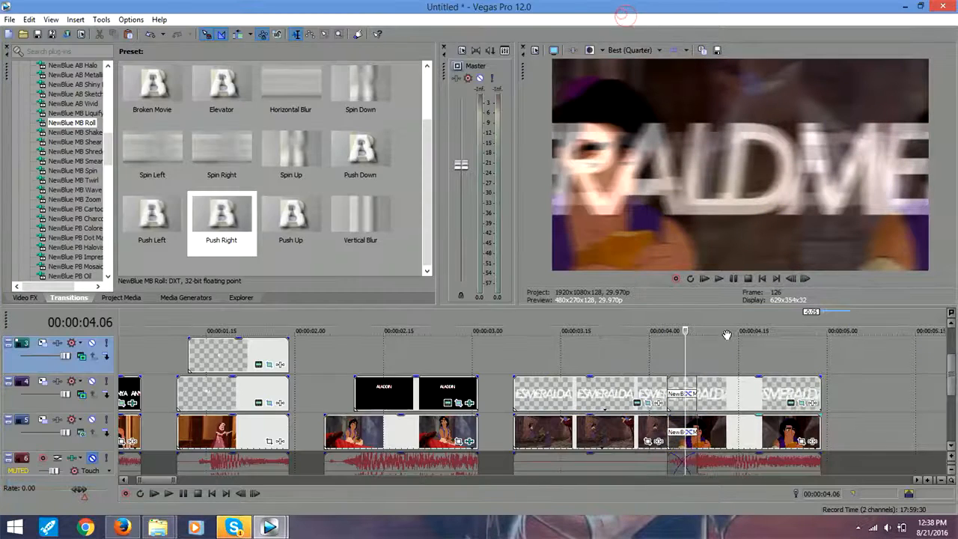
Step: Disable resampling for the Aladdin_Wall clip on track 5
{"action": "right_click", "coordinate": [710, 425]}
{"action": "mouse_move", "coordinate": [738, 327]}
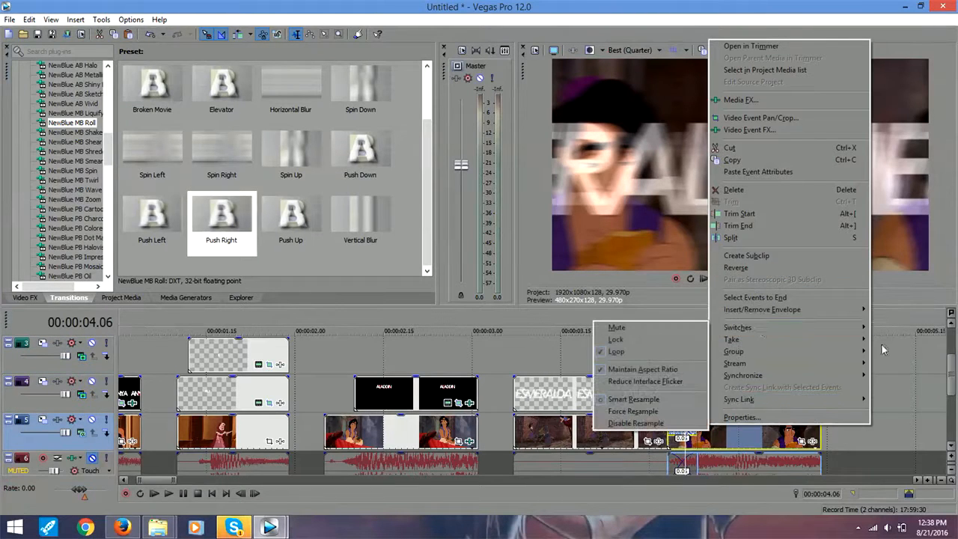
{"action": "left_click", "coordinate": [656, 424]}
Step: In Pan/Crop for the Aladdin_Esmeralda_9 clip, shrink the centered crop frame to about 1,229.6 by 922.2 at 00:00:00.07
{"action": "left_click", "coordinate": [555, 393]}
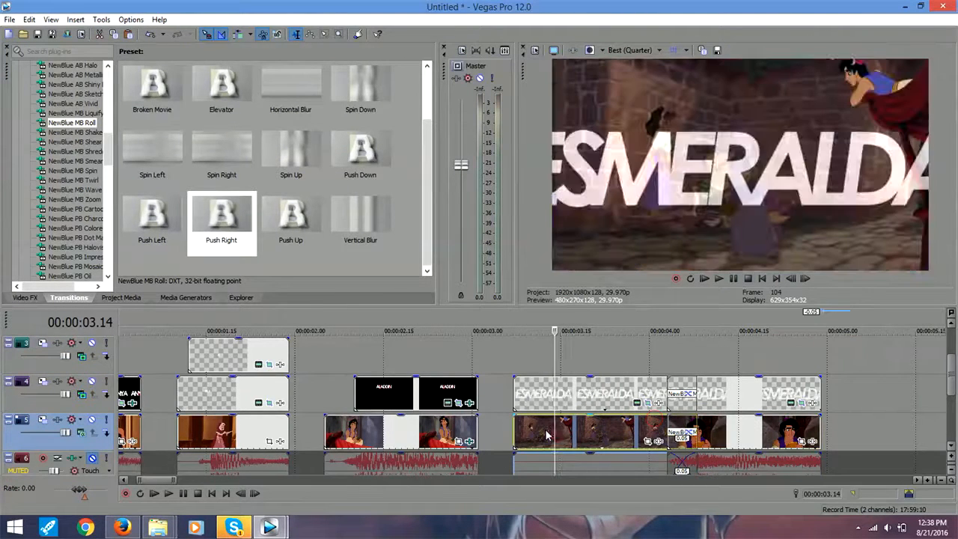
{"action": "left_click", "coordinate": [647, 403]}
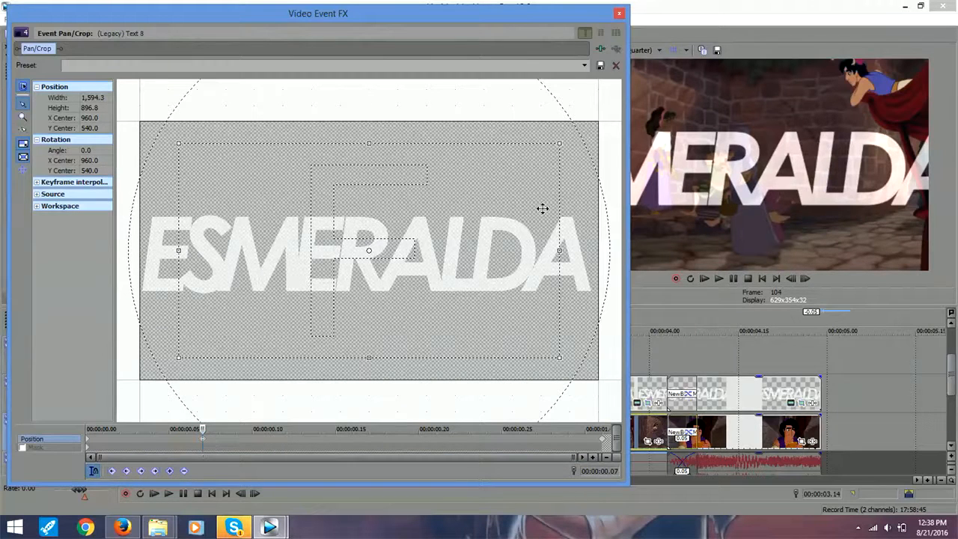
{"action": "left_click", "coordinate": [619, 13]}
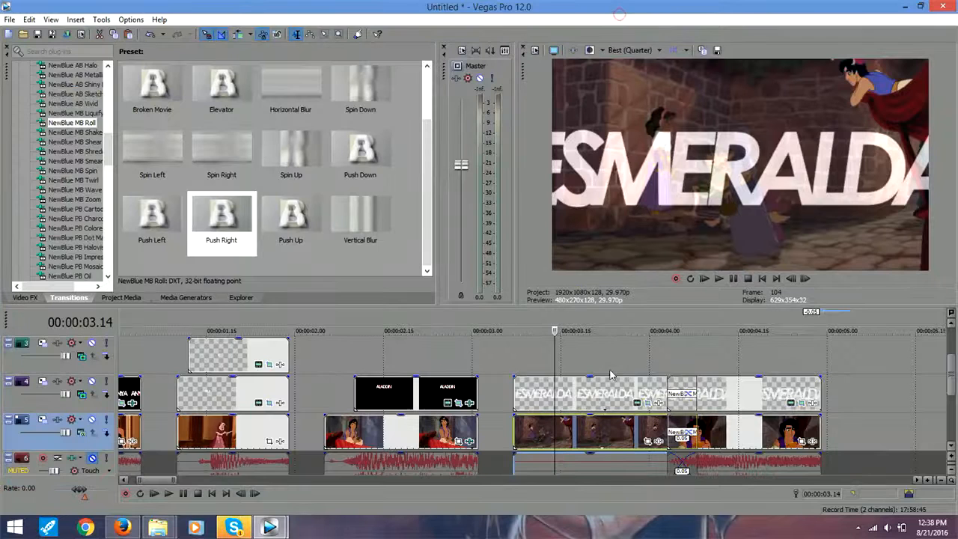
{"action": "left_click", "coordinate": [648, 441]}
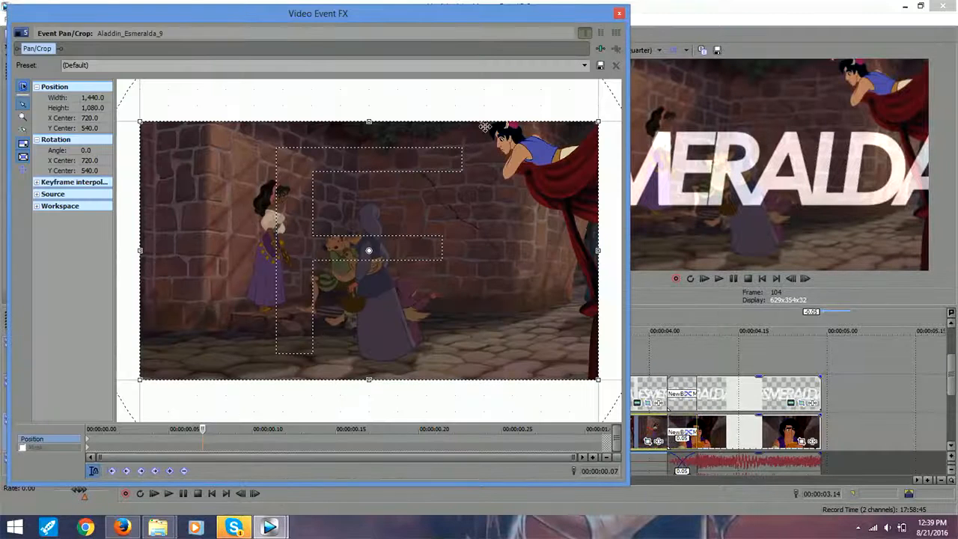
{"action": "left_click_drag", "start_coordinate": [593, 182], "coordinate": [561, 181]}
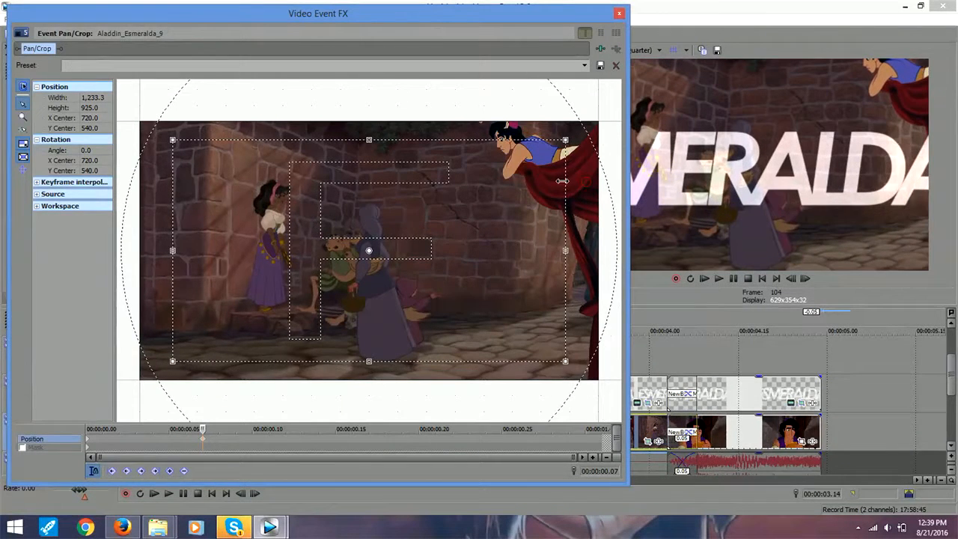
Step: Keyframe the Aladdin_Esmeralda_9 crop frame to X center 825.2 at 00:00:00.00 and 686.2 at 00:00:01.01
{"action": "left_click", "coordinate": [90, 439]}
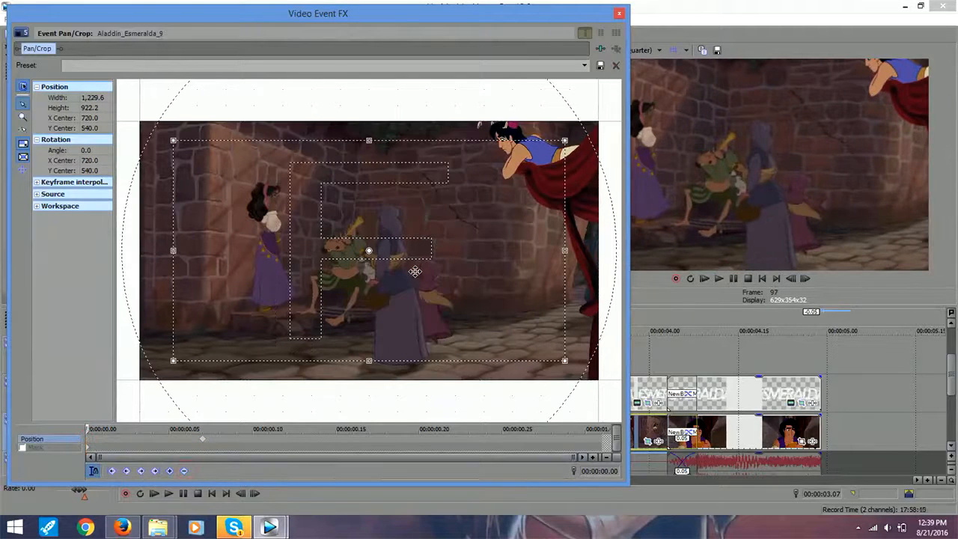
{"action": "left_click_drag", "start_coordinate": [415, 271], "coordinate": [449, 271]}
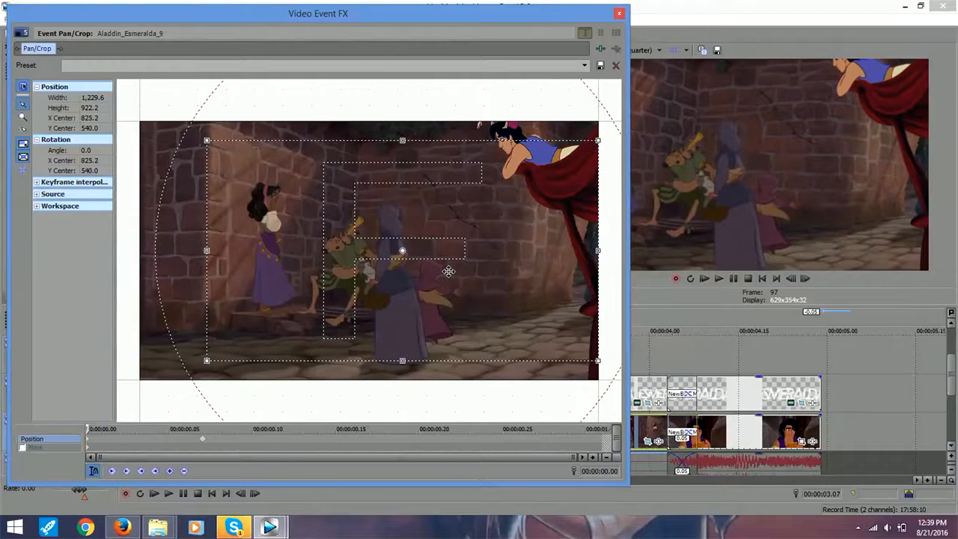
{"action": "left_click", "coordinate": [603, 440]}
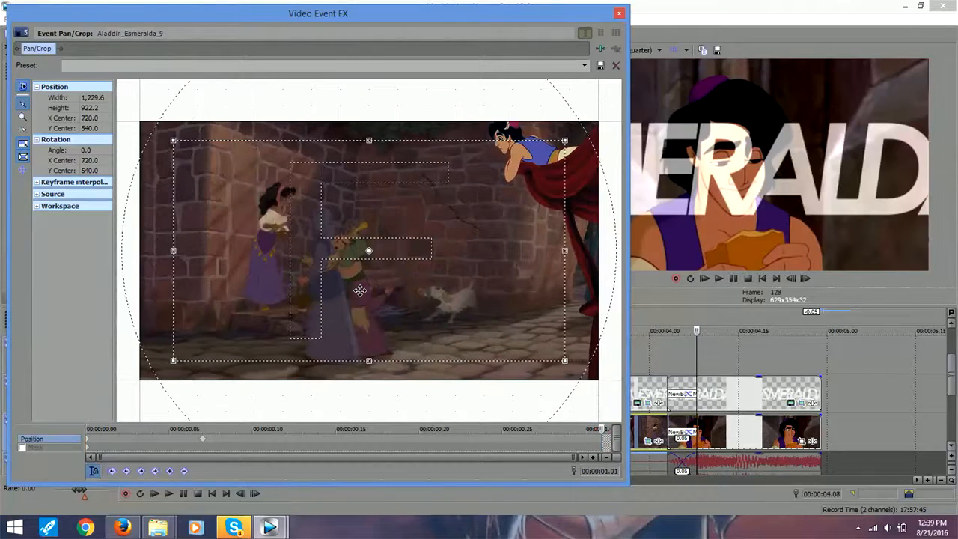
{"action": "left_click_drag", "start_coordinate": [358, 290], "coordinate": [349, 291]}
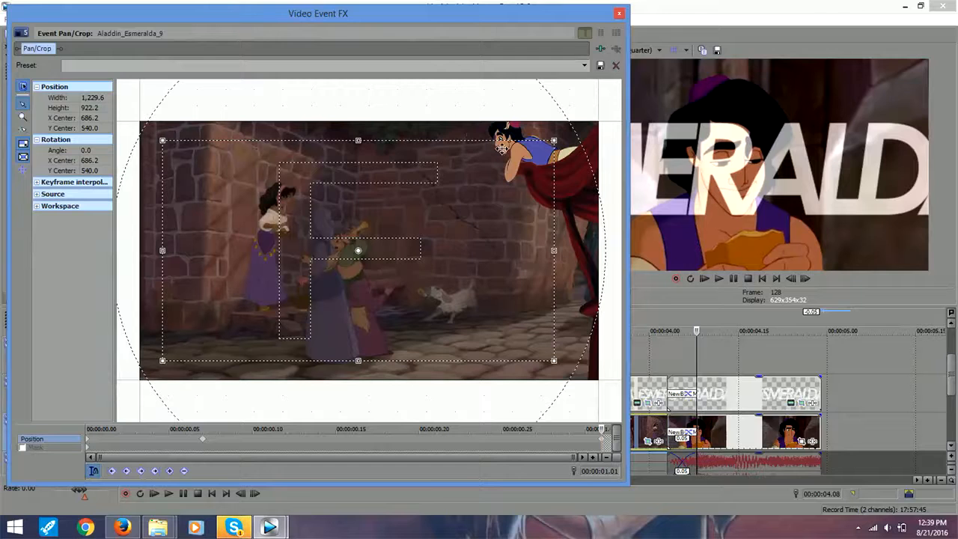
{"action": "left_click", "coordinate": [620, 13]}
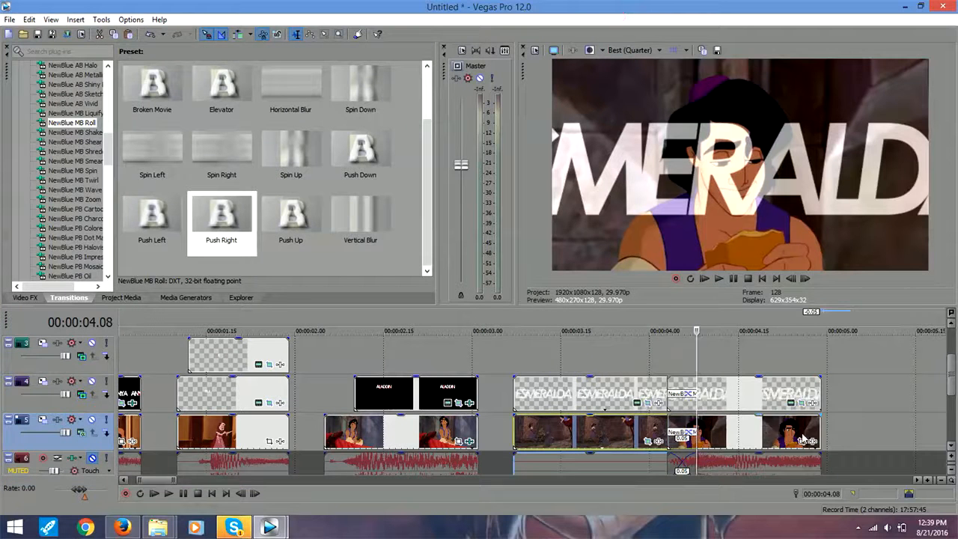
Step: In Pan/Crop for Aladdin_Wall, shrink the crop frame to 1,169.8 by 658.0, place its keyframe at 00:00:00.07, and delete the starting keyframe
{"action": "left_click", "coordinate": [271, 442]}
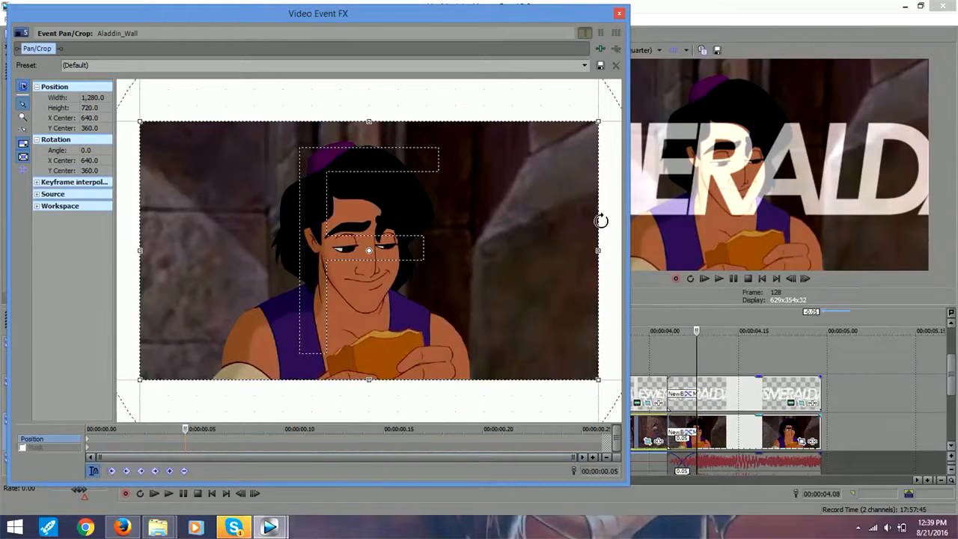
{"action": "left_click_drag", "start_coordinate": [599, 221], "coordinate": [582, 218]}
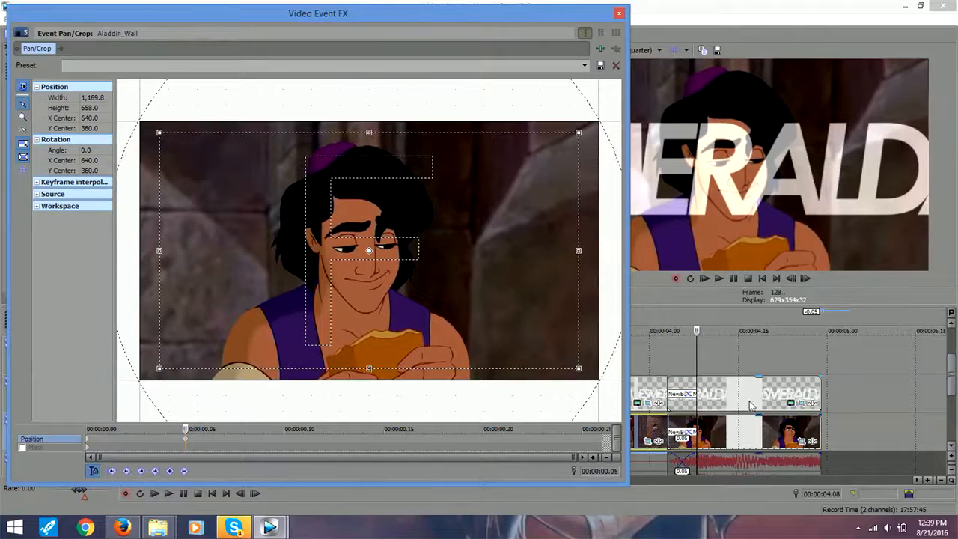
{"action": "left_click", "coordinate": [801, 404]}
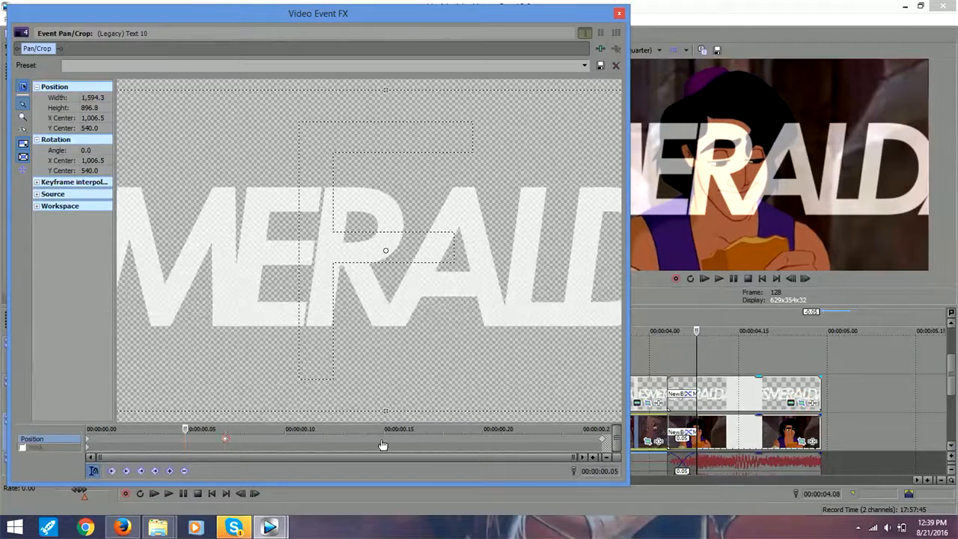
{"action": "left_click", "coordinate": [224, 438]}
{"action": "left_click", "coordinate": [799, 441]}
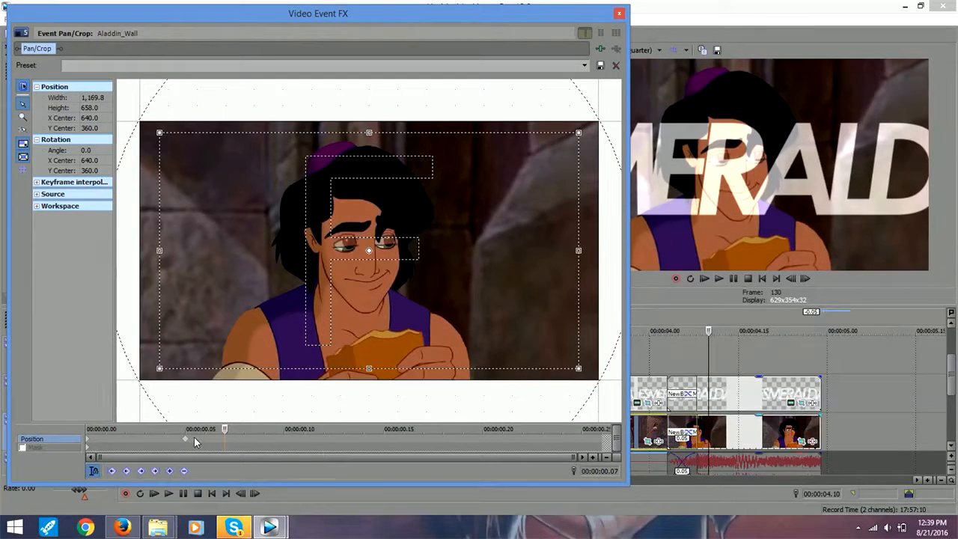
{"action": "left_click", "coordinate": [188, 438]}
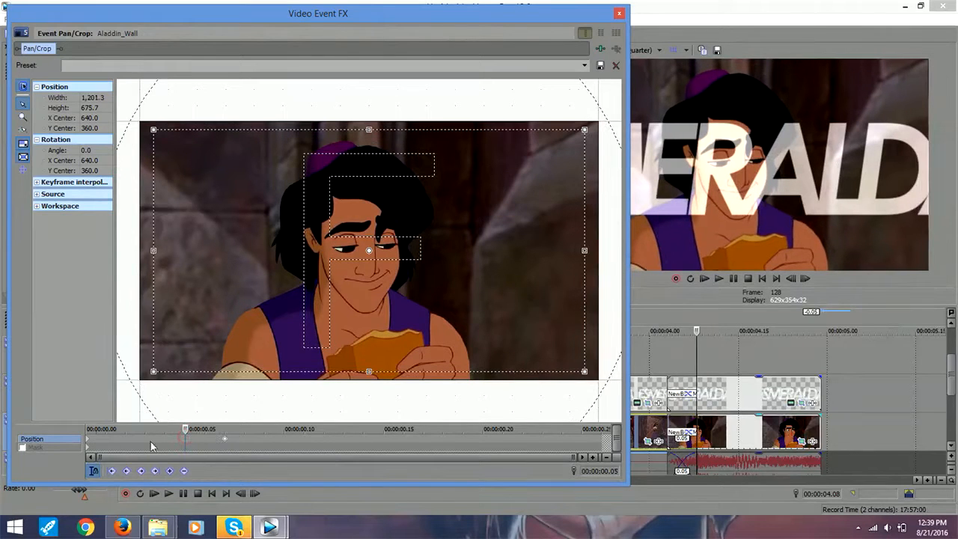
{"action": "left_click", "coordinate": [170, 470]}
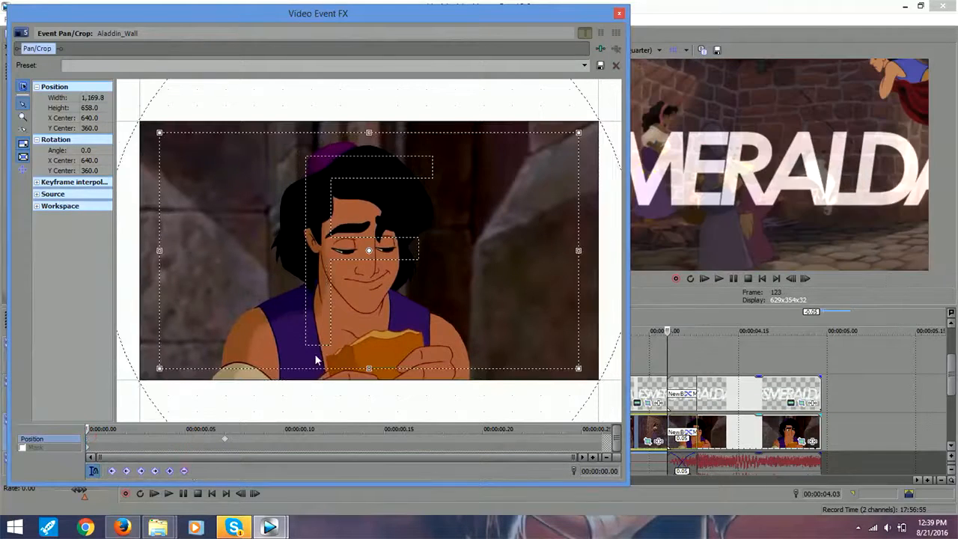
Step: Keyframe the Aladdin_Wall crop frame to X center 695.1 at 00:00:00.00 and shift it slightly left of center at the clip's end
{"action": "left_click_drag", "start_coordinate": [351, 286], "coordinate": [371, 287]}
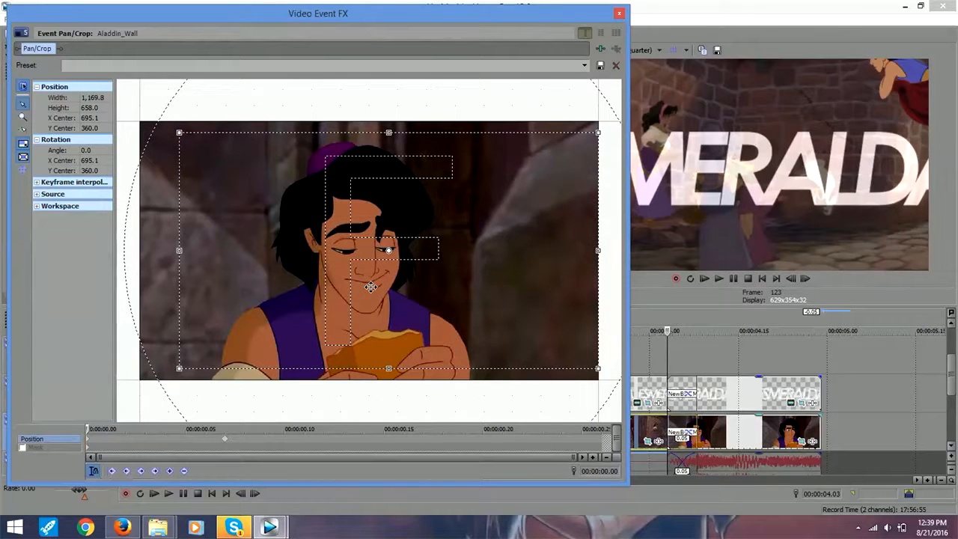
{"action": "left_click", "coordinate": [565, 440]}
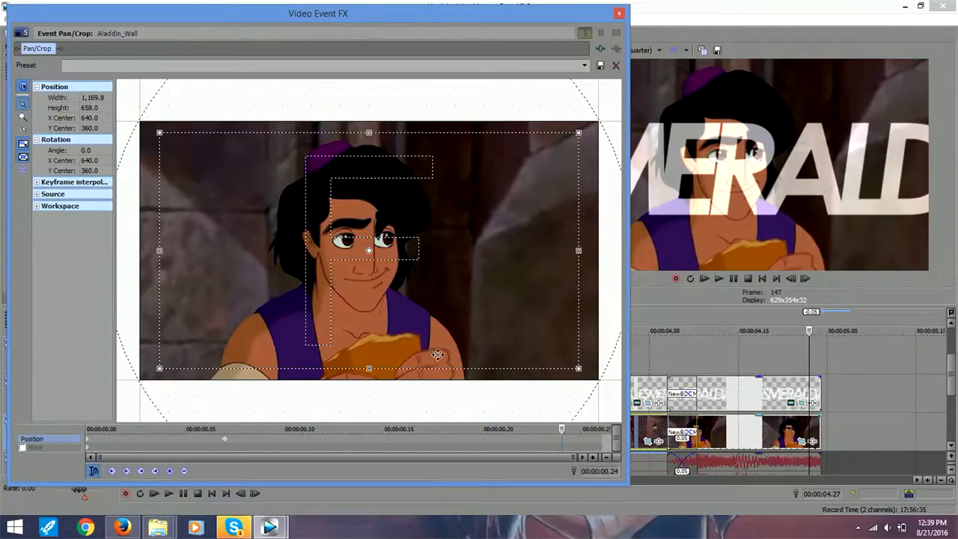
{"action": "left_click", "coordinate": [606, 441]}
{"action": "left_click_drag", "start_coordinate": [387, 296], "coordinate": [376, 295]}
{"action": "left_click", "coordinate": [620, 14]}
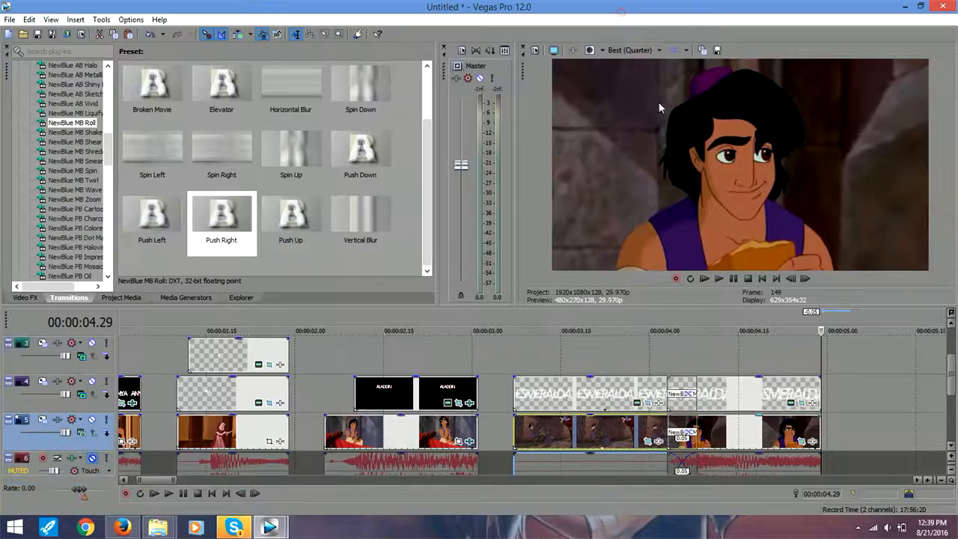
Step: Set the Aladdin_Esmeralda_9 clip's resample switch to Disable Resample
{"action": "left_click", "coordinate": [530, 356]}
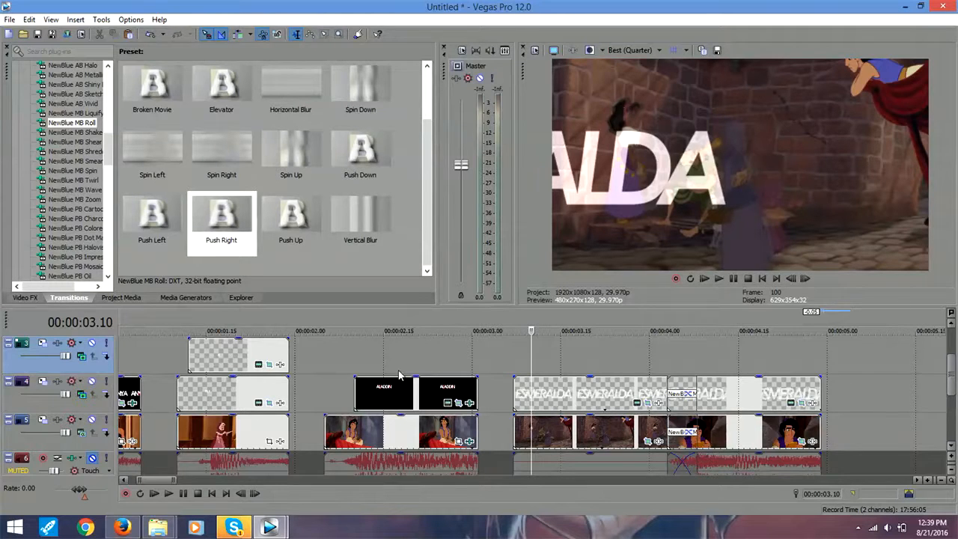
{"action": "right_click", "coordinate": [572, 434]}
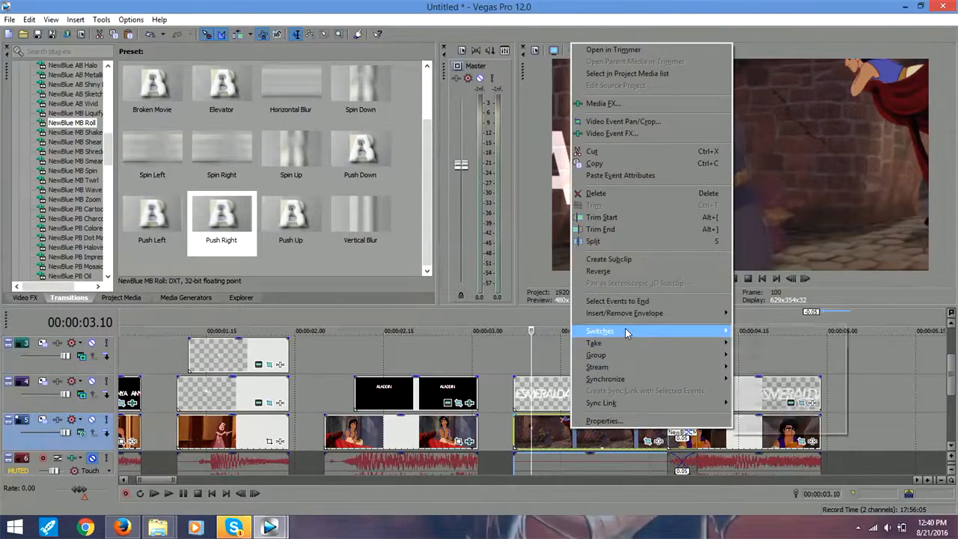
{"action": "mouse_move", "coordinate": [625, 329]}
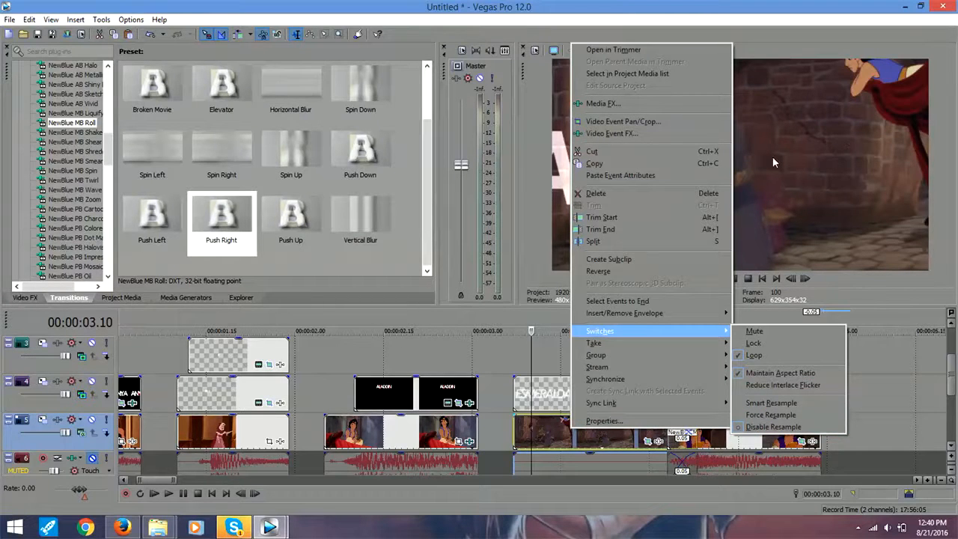
{"action": "left_click", "coordinate": [772, 427]}
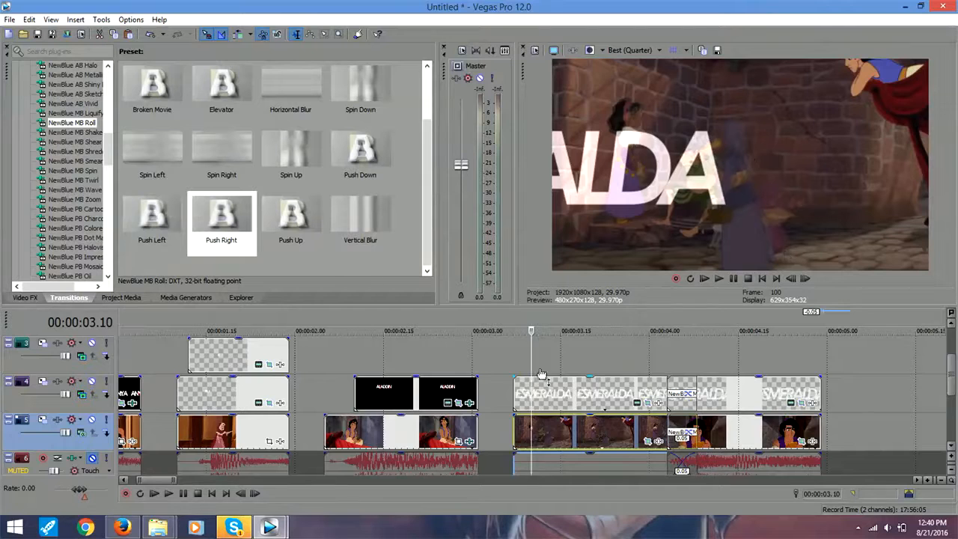
Step: Replace the text of the second ESMERALDA text event, above the Aladdin_Wall clip, with ALADDIN
{"action": "left_click", "coordinate": [519, 350]}
{"action": "left_click_drag", "start_coordinate": [520, 350], "coordinate": [735, 337]}
{"action": "left_click", "coordinate": [792, 402]}
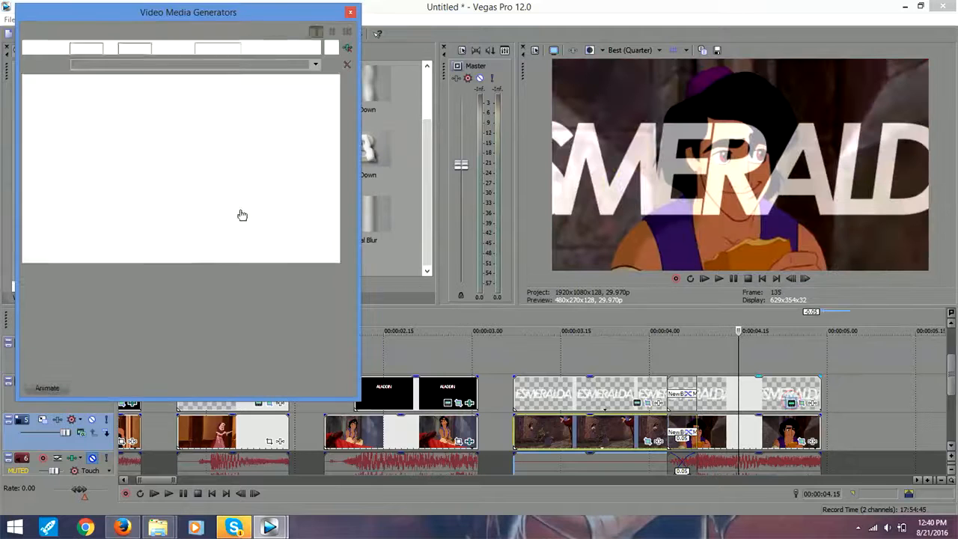
{"action": "double_click", "coordinate": [62, 192]}
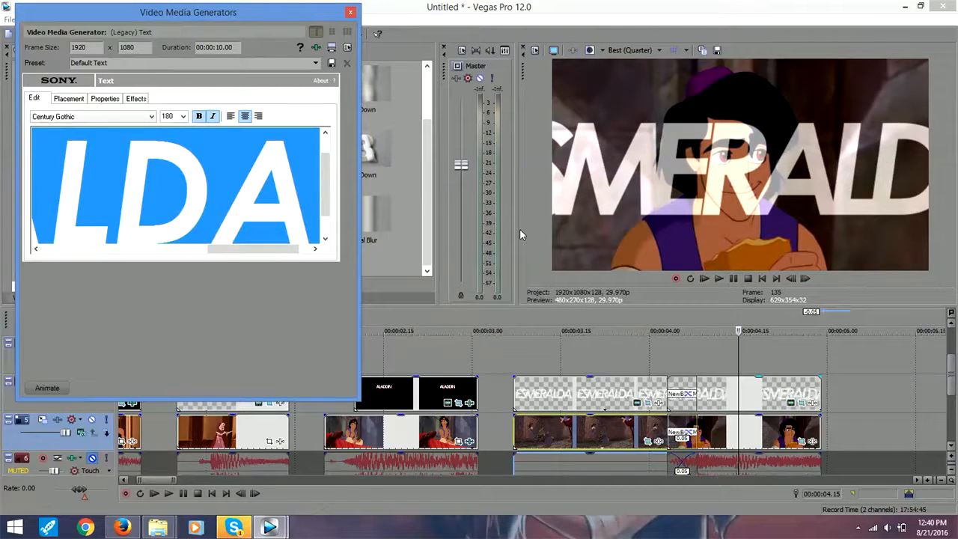
{"action": "type", "text": "ALADDIN"}
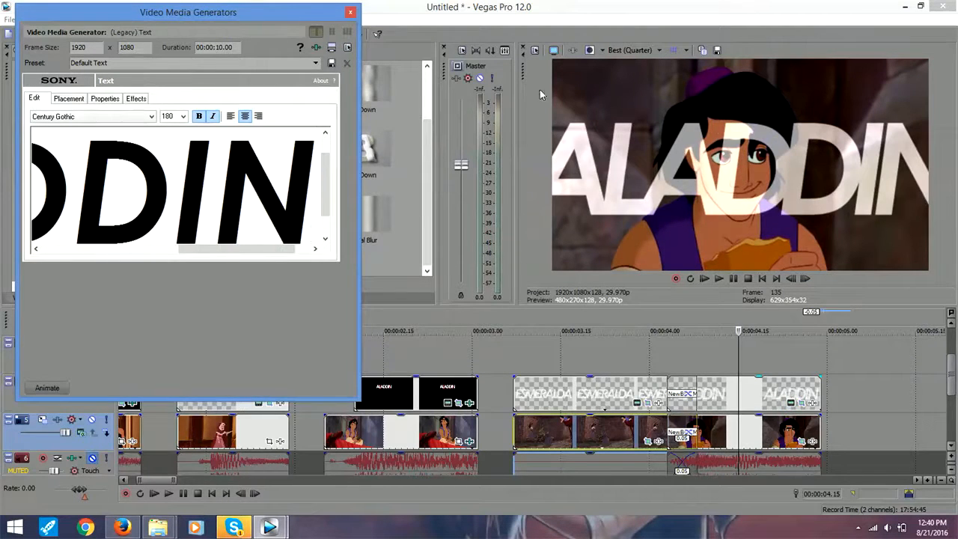
{"action": "left_click", "coordinate": [350, 12]}
Step: Play back the ESMERALDA to ALADDIN title sequence from 00:00:03.07 to check the slide and roll animation
{"action": "left_click", "coordinate": [516, 358]}
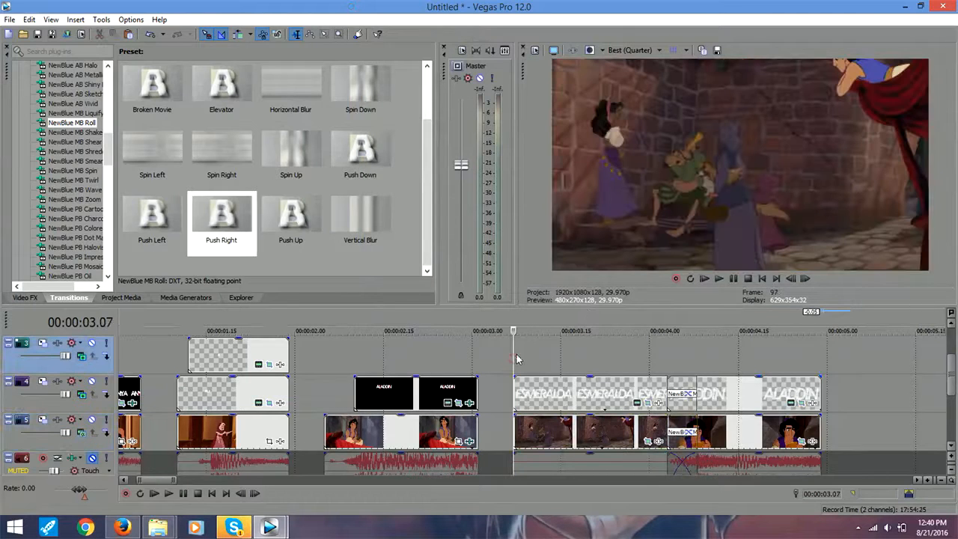
{"action": "key", "text": "space"}
{"action": "left_click_drag", "start_coordinate": [736, 345], "coordinate": [513, 343]}
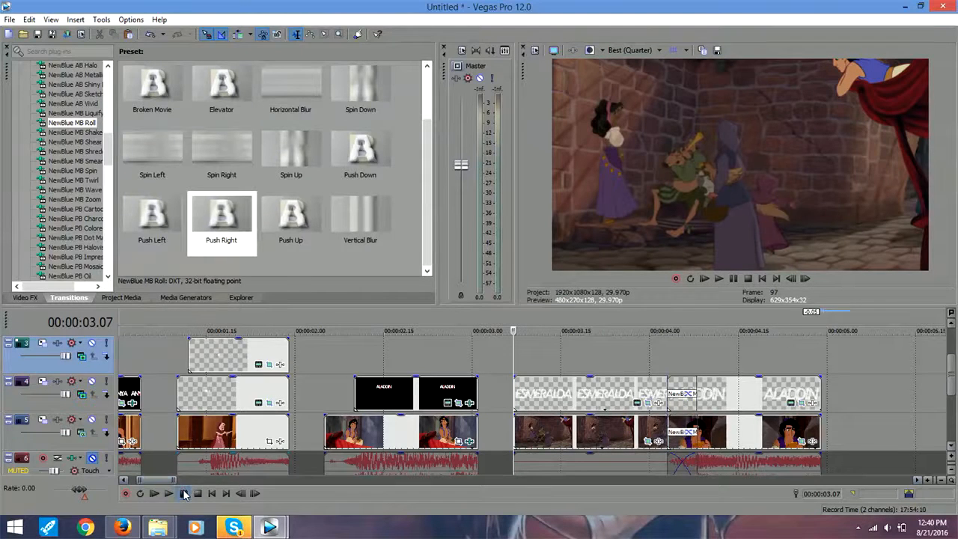
{"action": "left_click", "coordinate": [184, 495]}
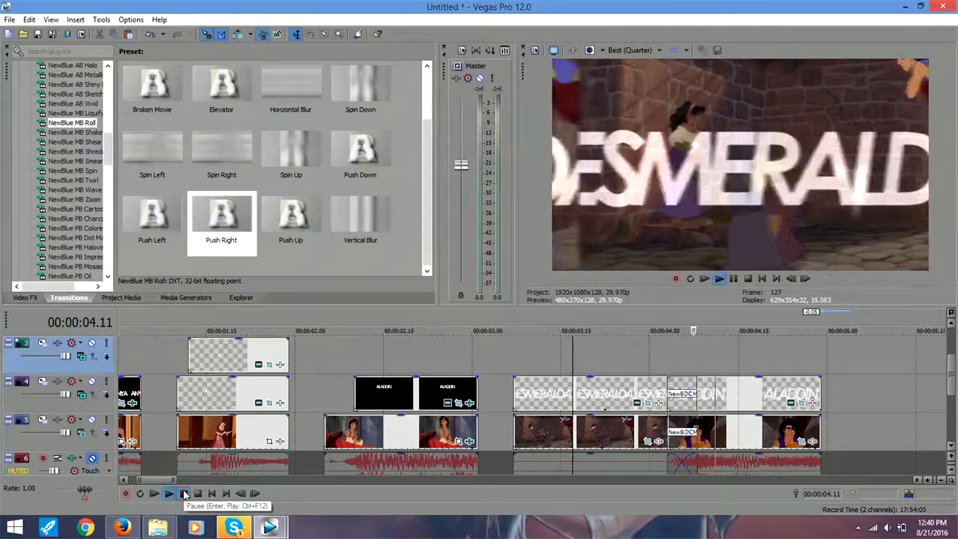
{"action": "left_click", "coordinate": [185, 495]}
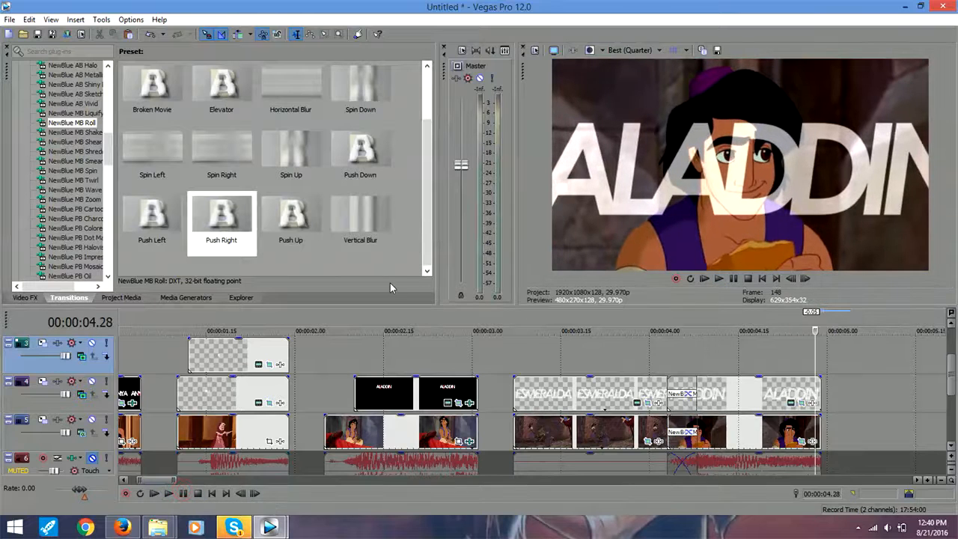
Step: Position the playhead at 00:00:05.07, in the empty timeline just past the end of the ALADDIN clip
{"action": "left_click", "coordinate": [544, 354]}
{"action": "left_click_drag", "start_coordinate": [544, 353], "coordinate": [869, 336]}
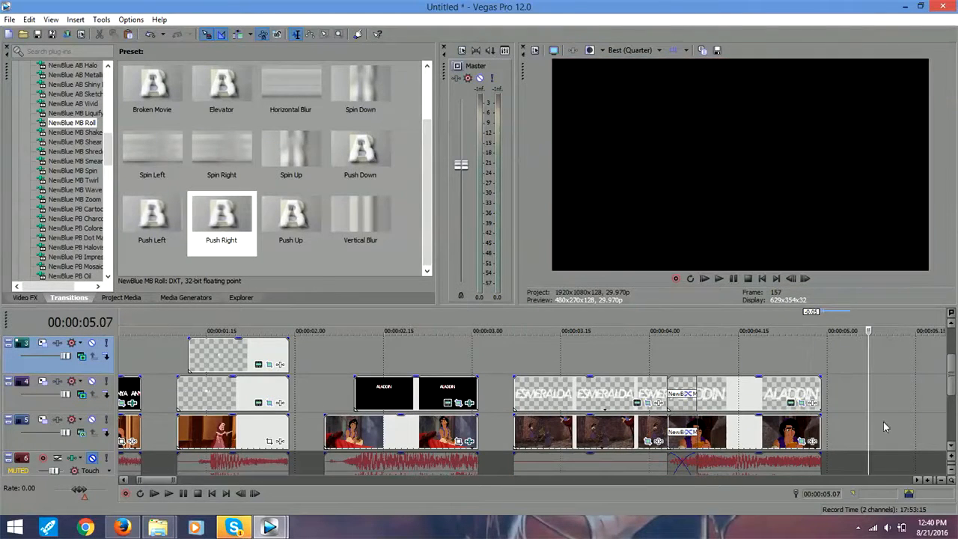
{"action": "left_click", "coordinate": [918, 480]}
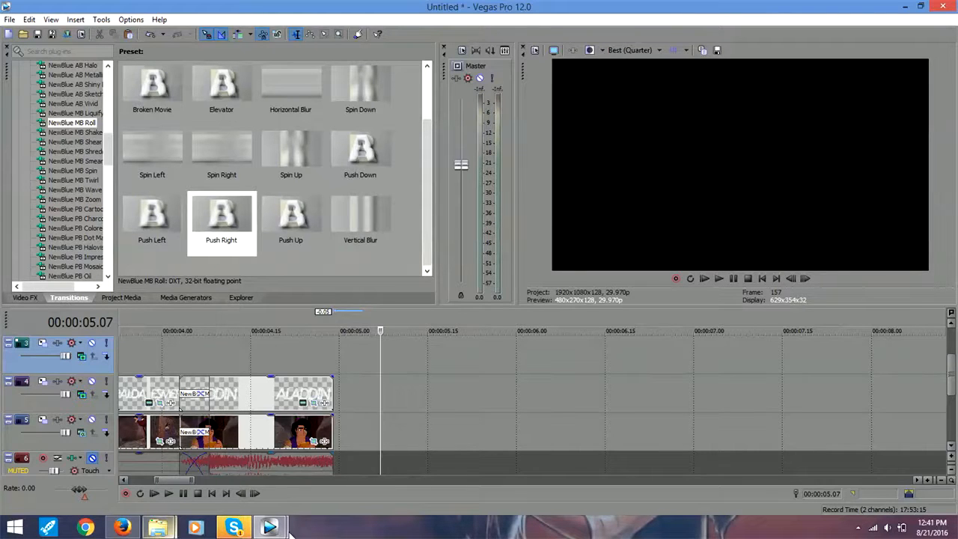
Step: Switch to the other Vegas Pro project and scrub its finished video up to about 00:00:26.05 to study the title effects
{"action": "mouse_move", "coordinate": [274, 528]}
{"action": "left_click", "coordinate": [205, 466]}
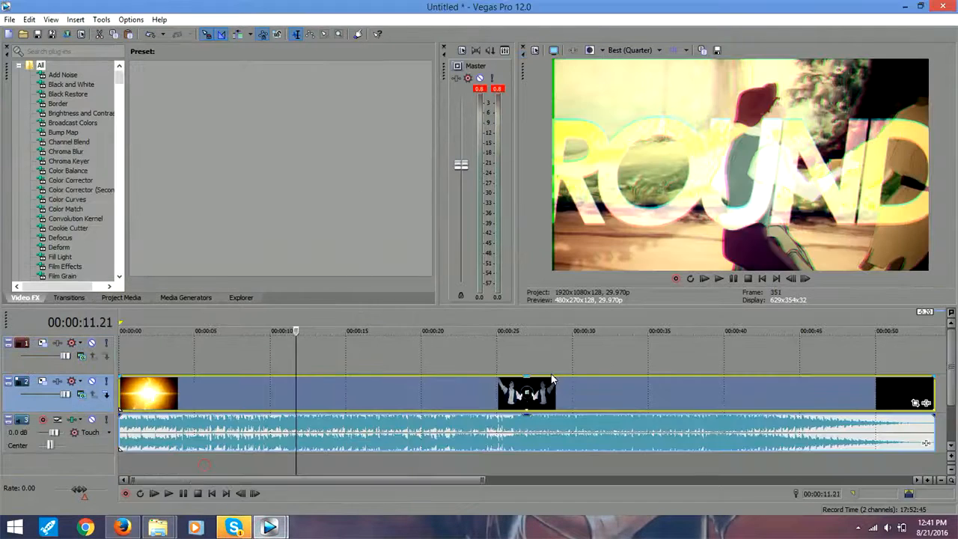
{"action": "left_click", "coordinate": [425, 395]}
{"action": "left_click_drag", "start_coordinate": [426, 387], "coordinate": [474, 385]}
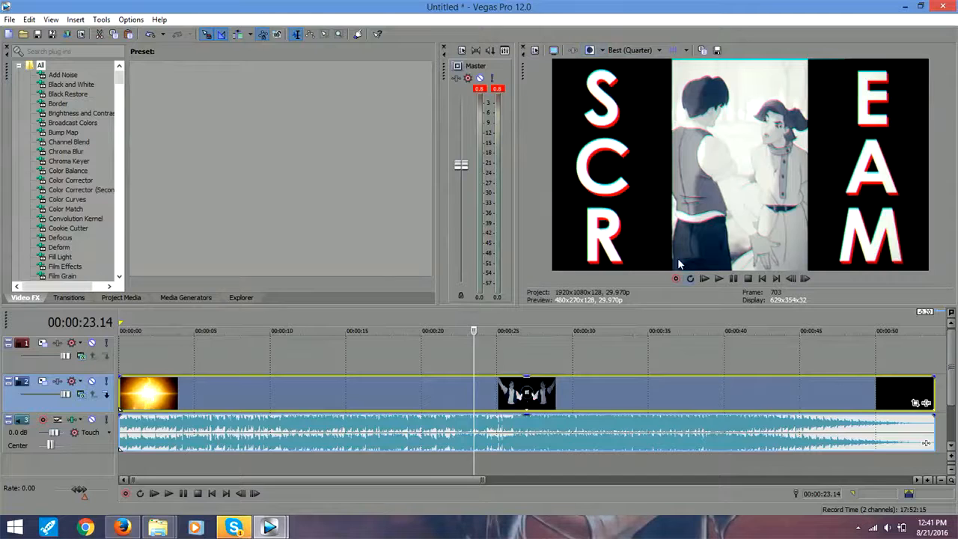
{"action": "left_click_drag", "start_coordinate": [474, 349], "coordinate": [510, 346]}
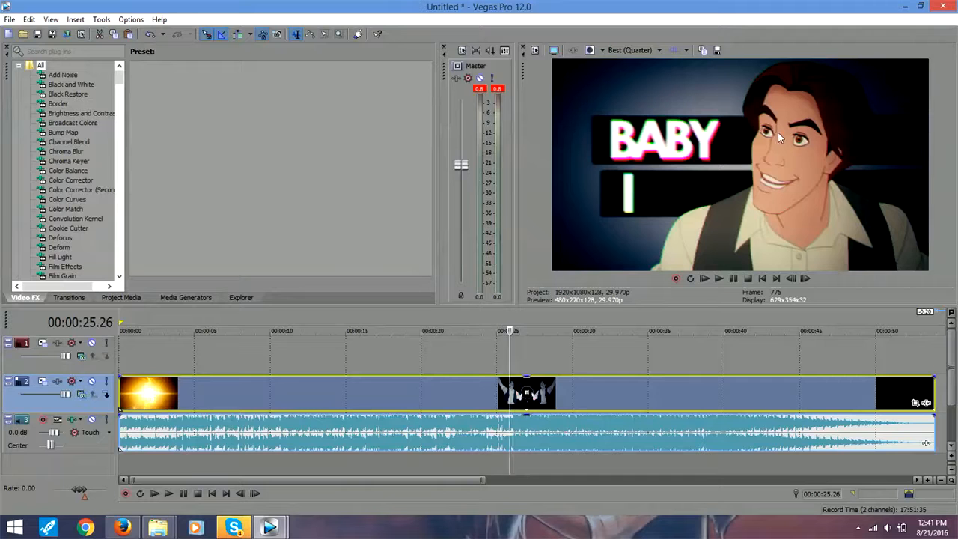
{"action": "left_click_drag", "start_coordinate": [510, 348], "coordinate": [516, 344]}
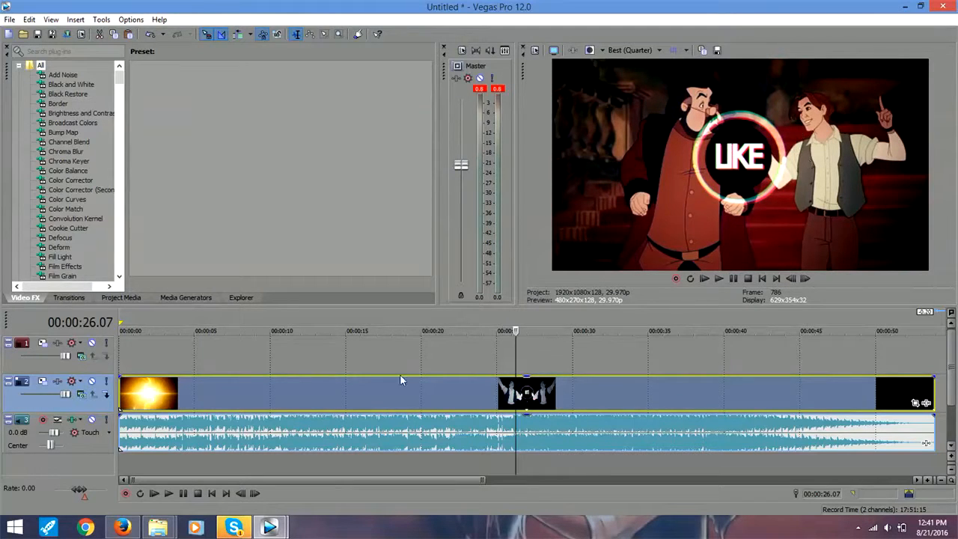
{"action": "mouse_move", "coordinate": [516, 344]}
{"action": "left_mouse_down"}
{"action": "mouse_move", "coordinate": [532, 344]}
{"action": "mouse_move", "coordinate": [506, 343]}
{"action": "mouse_move", "coordinate": [514, 342]}
{"action": "left_mouse_up"}
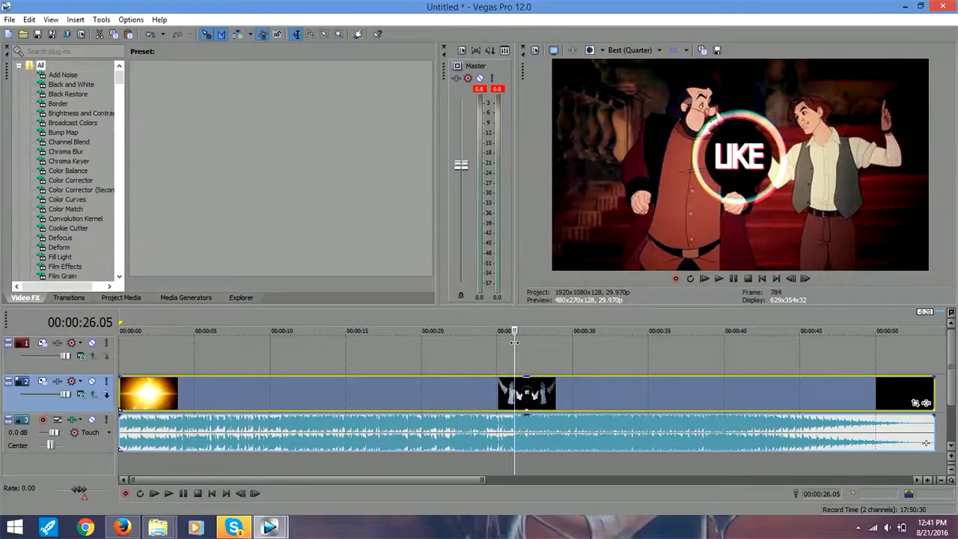
{"action": "left_click", "coordinate": [271, 529]}
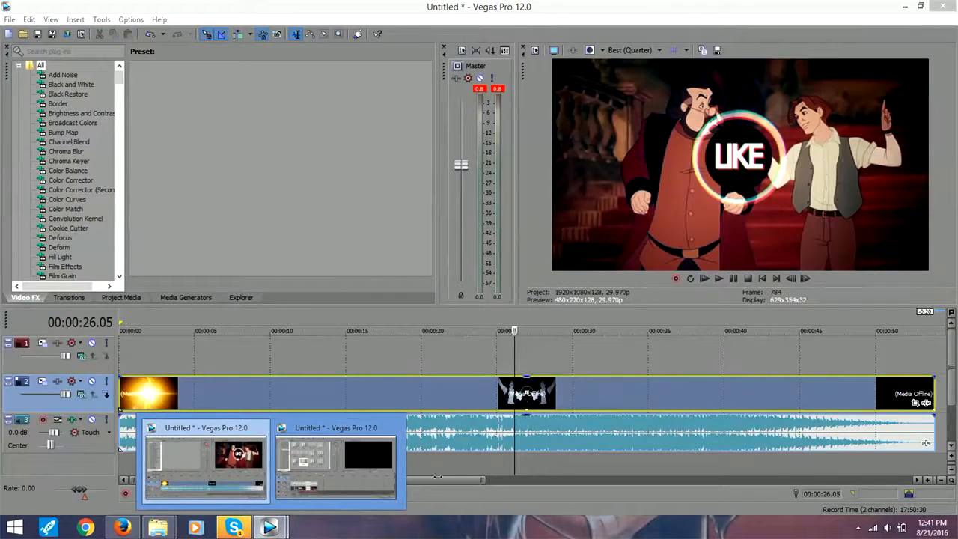
{"action": "left_click", "coordinate": [337, 468]}
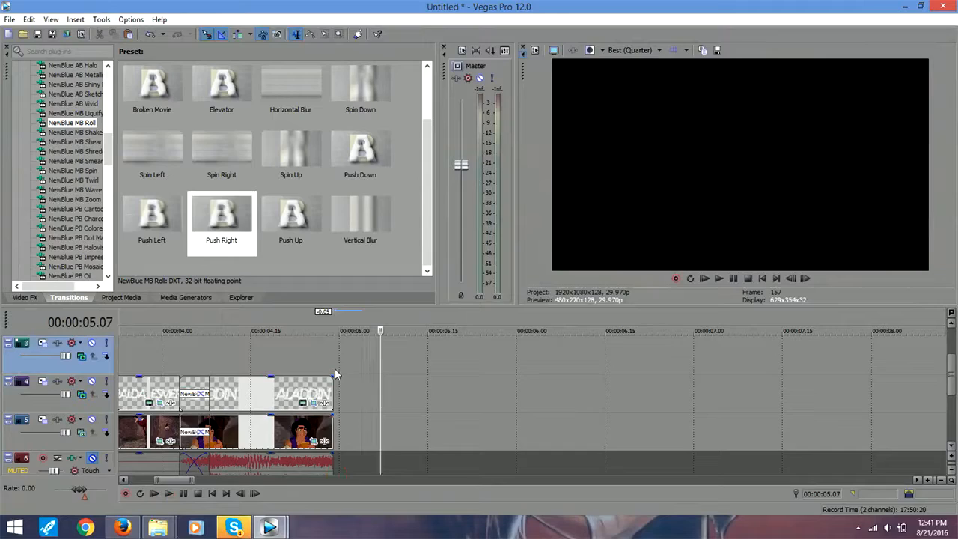
Step: Add the Cindy_Paris clip from the Manips folder to video track 5 at 00:00:05.07
{"action": "mouse_move", "coordinate": [169, 528]}
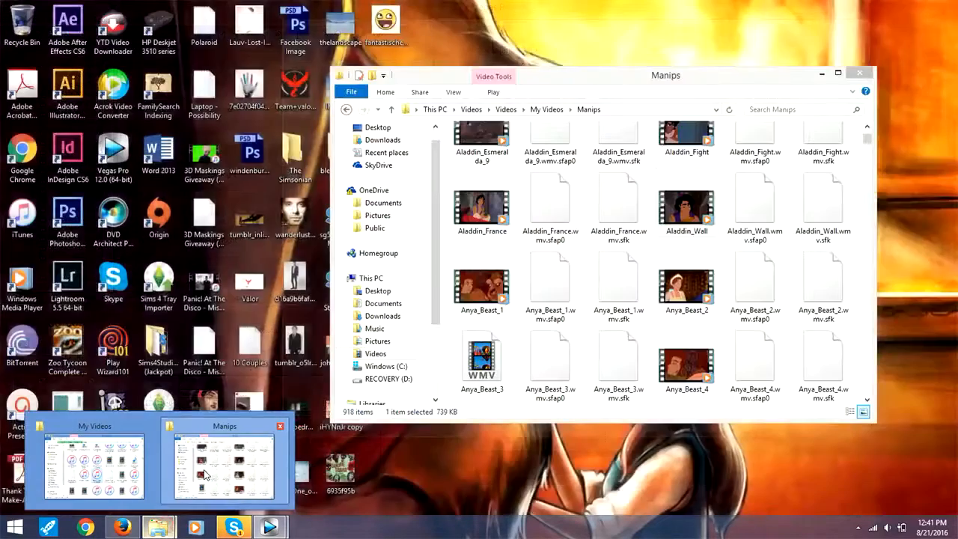
{"action": "left_click", "coordinate": [224, 460]}
{"action": "left_click_drag", "start_coordinate": [869, 142], "coordinate": [860, 179]}
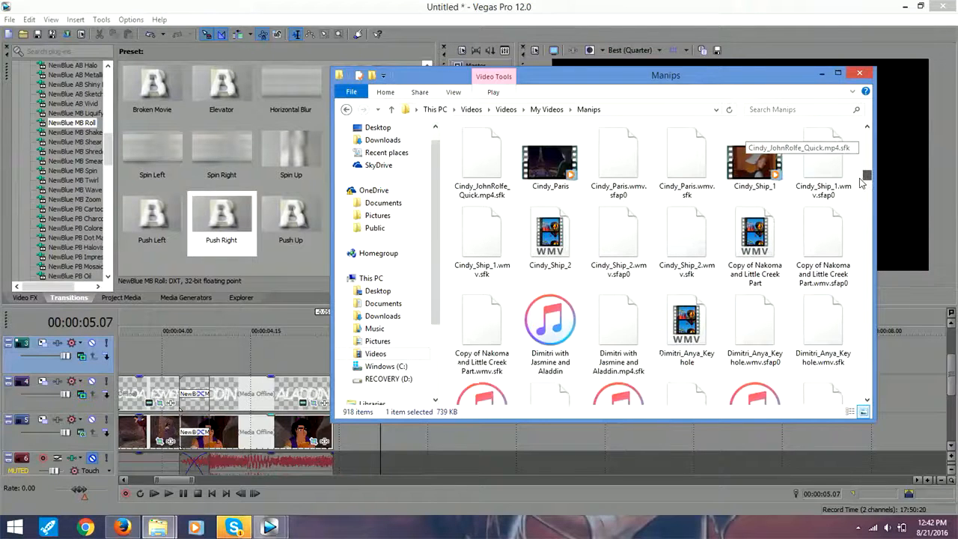
{"action": "left_click_drag", "start_coordinate": [550, 161], "coordinate": [386, 439]}
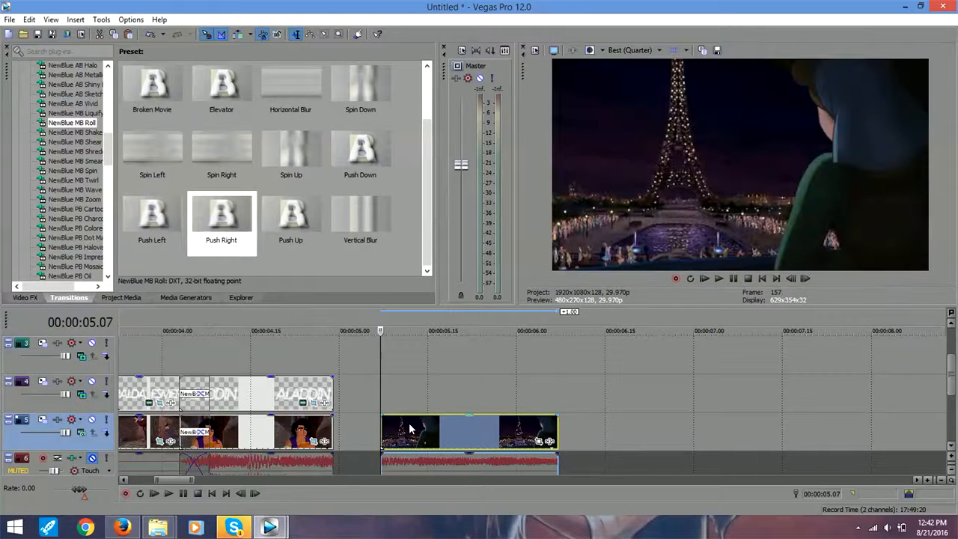
Step: Set the Cindy_Paris clip's resample switch to Disable Resample, preview it, and return the playhead to its start
{"action": "right_click", "coordinate": [410, 429]}
{"action": "mouse_move", "coordinate": [453, 326]}
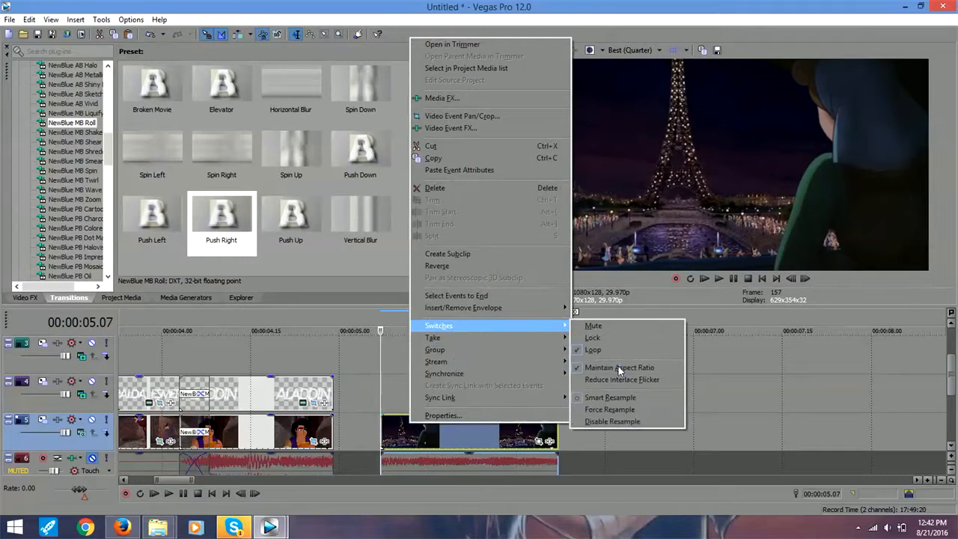
{"action": "left_click", "coordinate": [612, 421]}
{"action": "left_click", "coordinate": [398, 389]}
{"action": "key", "text": "space"}
{"action": "left_click", "coordinate": [402, 389]}
{"action": "left_click_drag", "start_coordinate": [402, 390], "coordinate": [383, 385]}
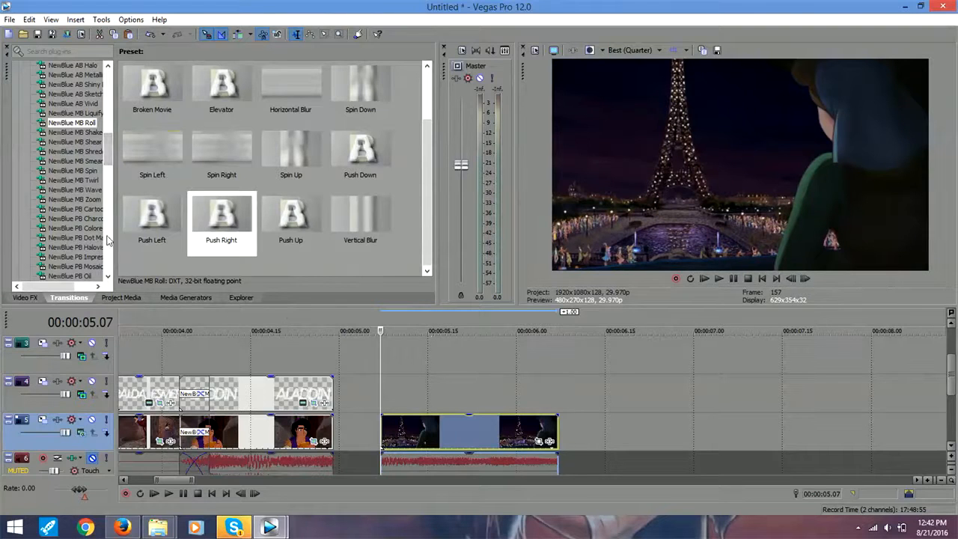
Step: Add a Default Text (Legacy) event on track 4 above the Cindy_Paris clip and trim its end to match at 00:00:06.07
{"action": "left_click", "coordinate": [183, 298]}
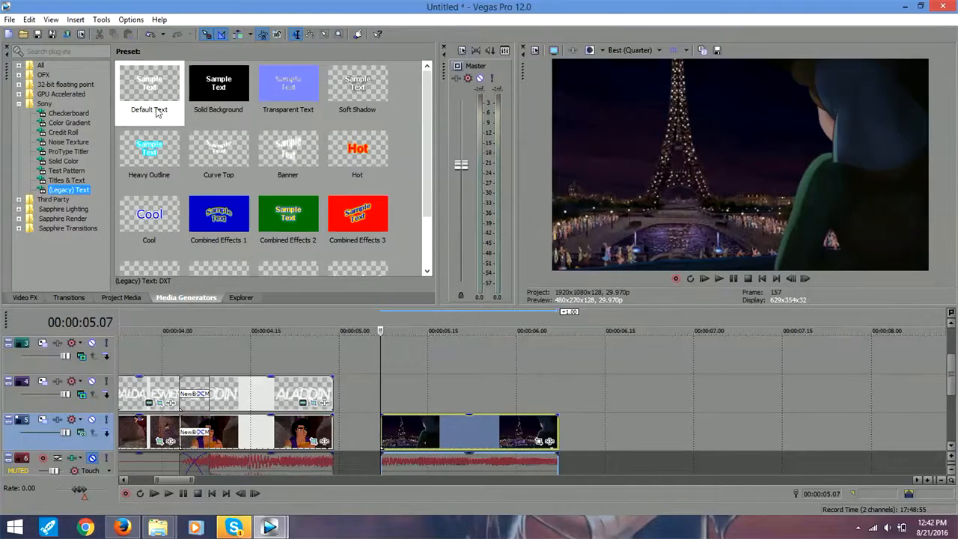
{"action": "left_click_drag", "start_coordinate": [148, 94], "coordinate": [382, 404]}
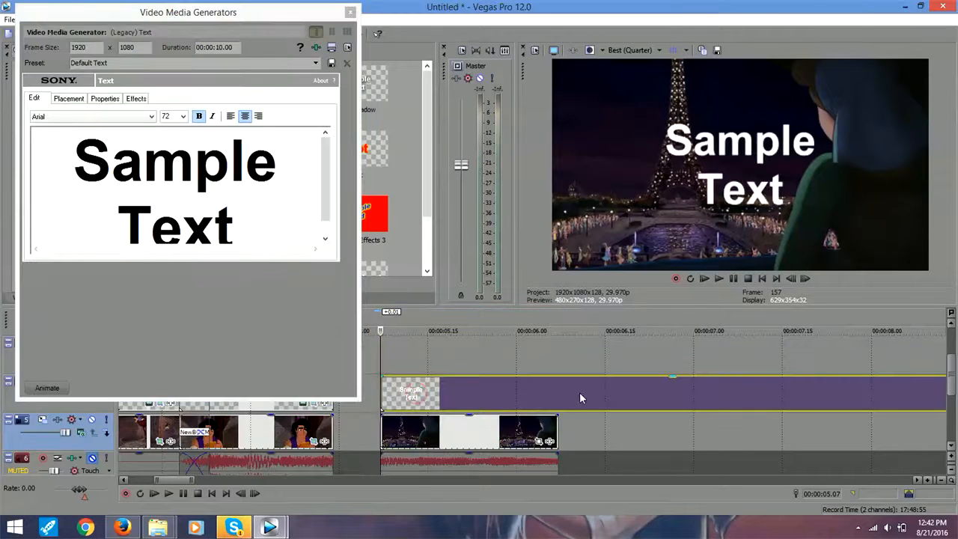
{"action": "left_click", "coordinate": [557, 393]}
{"action": "right_click", "coordinate": [558, 393]}
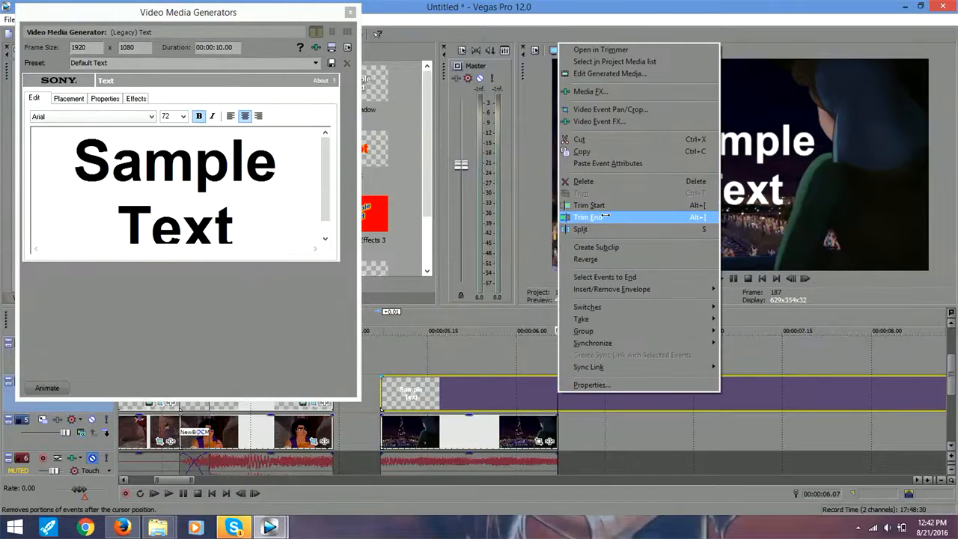
{"action": "left_click", "coordinate": [588, 217]}
{"action": "left_click", "coordinate": [382, 389]}
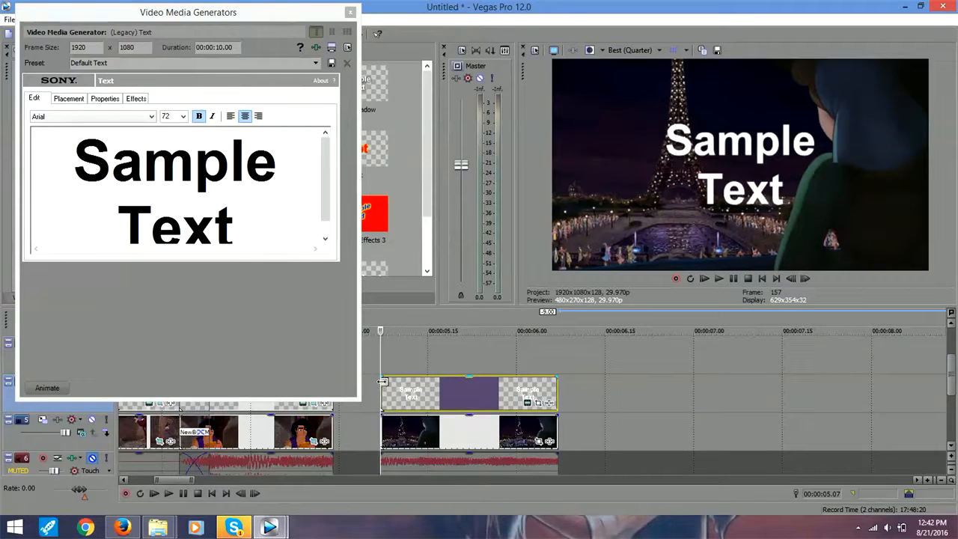
Step: Replace the sample text with CINDY and tighten its tracking to about 0.759
{"action": "left_click", "coordinate": [248, 240]}
{"action": "key", "text": "ctrl+a"}
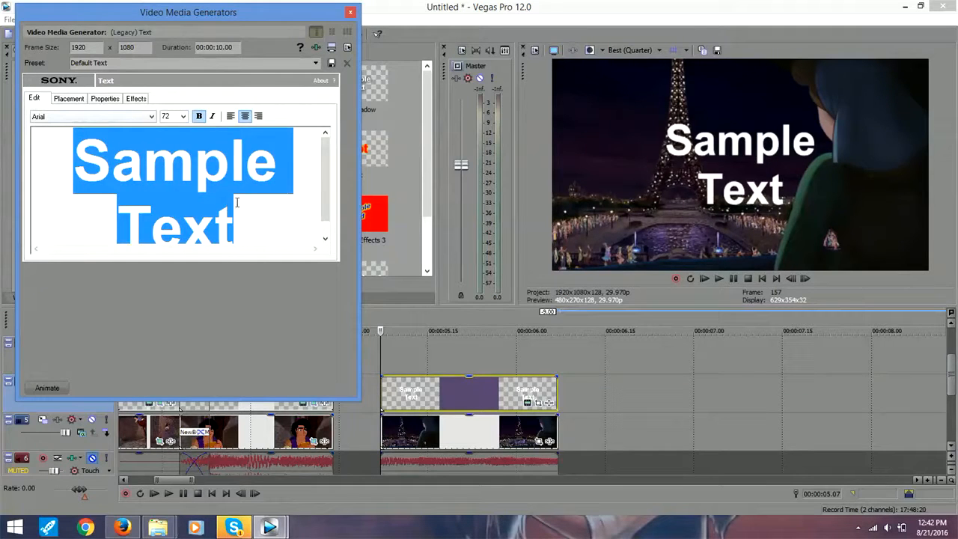
{"action": "type", "text": "CINDY"}
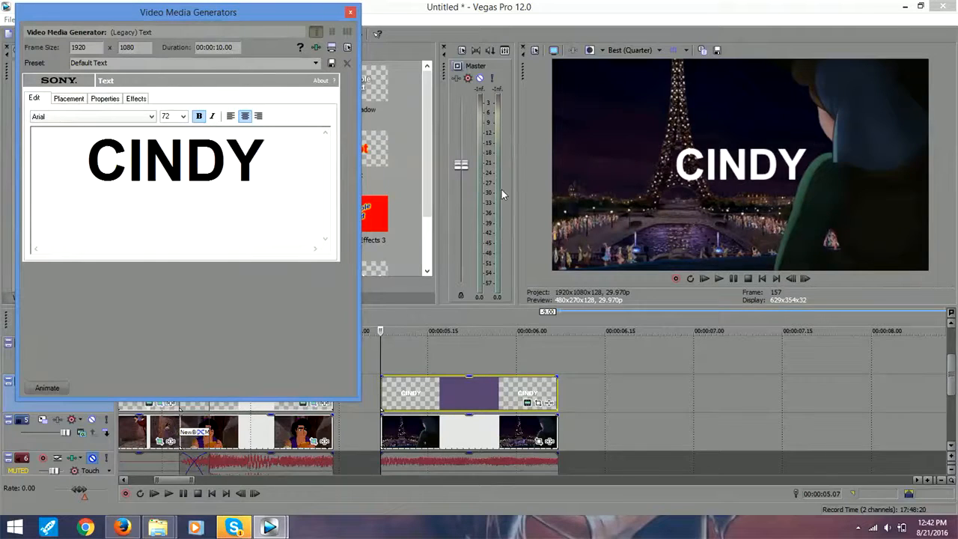
{"action": "left_click", "coordinate": [101, 100]}
{"action": "left_click_drag", "start_coordinate": [105, 220], "coordinate": [98, 221]}
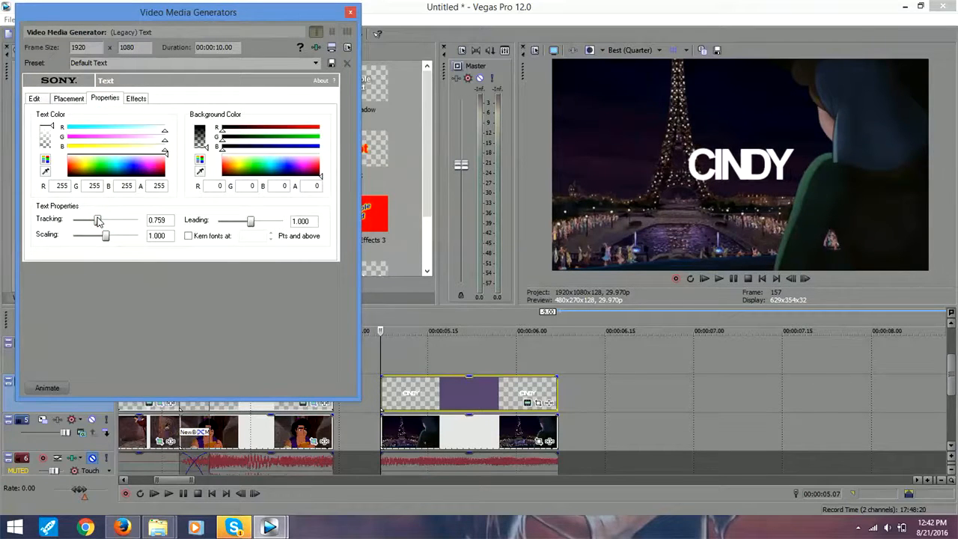
{"action": "left_click", "coordinate": [50, 101]}
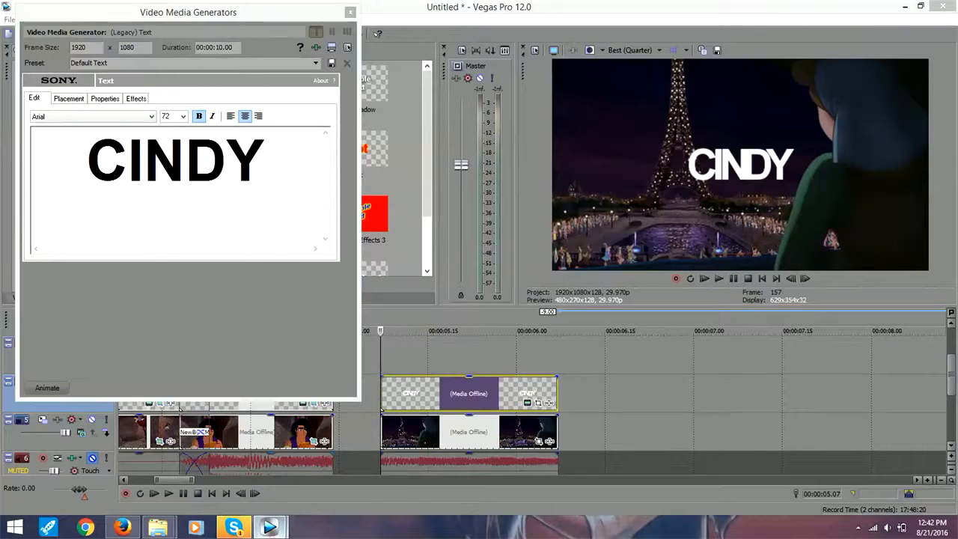
Step: Scrub the finished reference project onward from 00:00:26.05 to examine the circle title effect, and return to the intro project
{"action": "mouse_move", "coordinate": [270, 528]}
{"action": "left_click", "coordinate": [353, 460]}
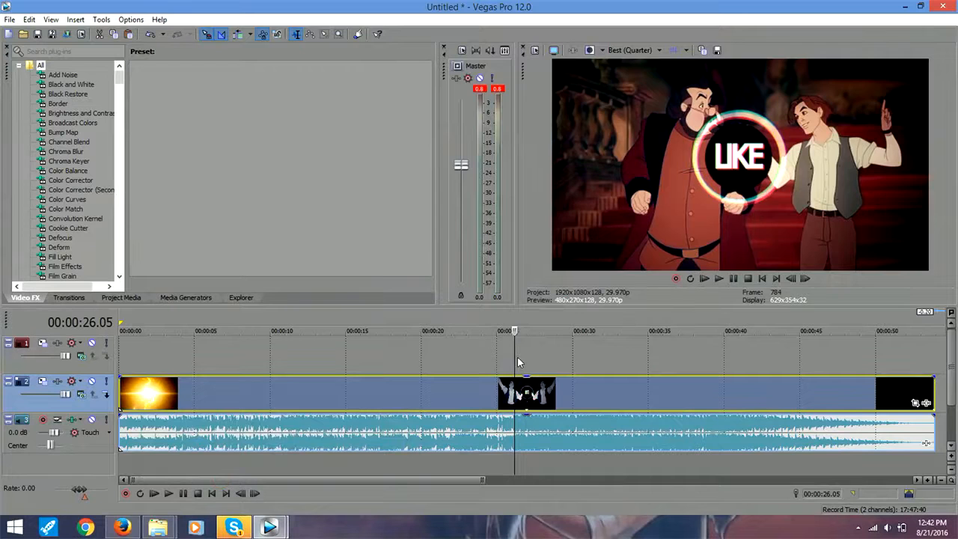
{"action": "left_click_drag", "start_coordinate": [514, 349], "coordinate": [527, 332]}
{"action": "mouse_move", "coordinate": [269, 528]}
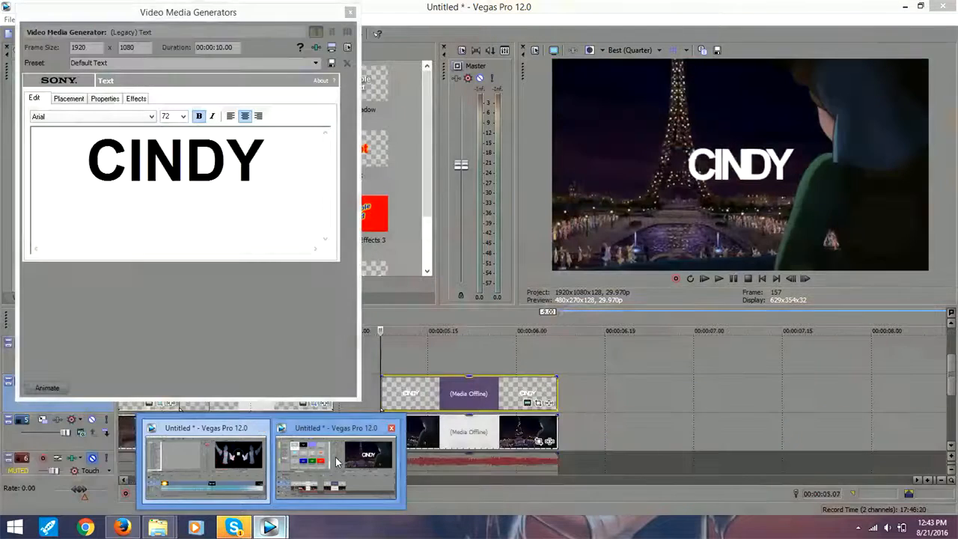
{"action": "left_click", "coordinate": [335, 459]}
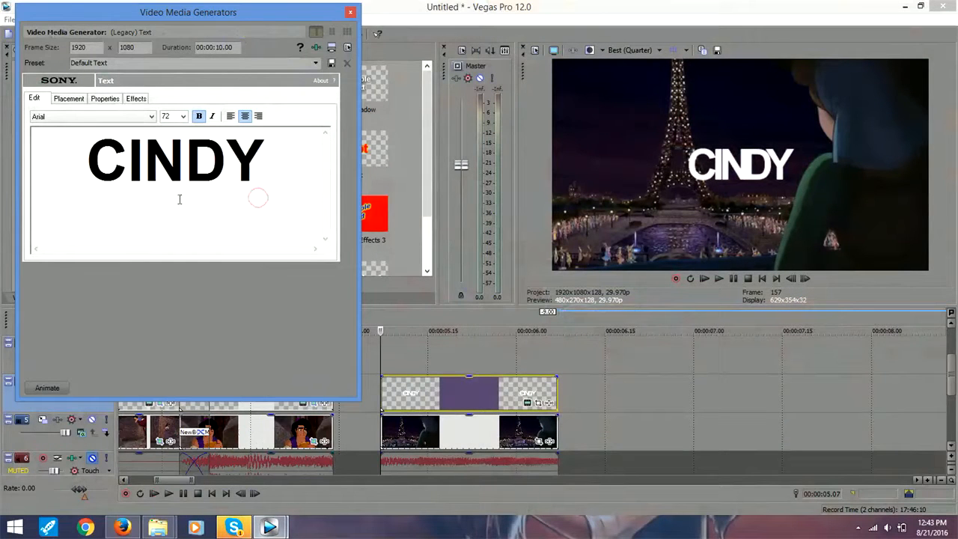
Step: Change the CINDY text's font to Century Gothic
{"action": "left_click", "coordinate": [107, 116]}
{"action": "scroll", "coordinate": [147, 184], "scroll_direction": "down", "scroll_amount": 15}
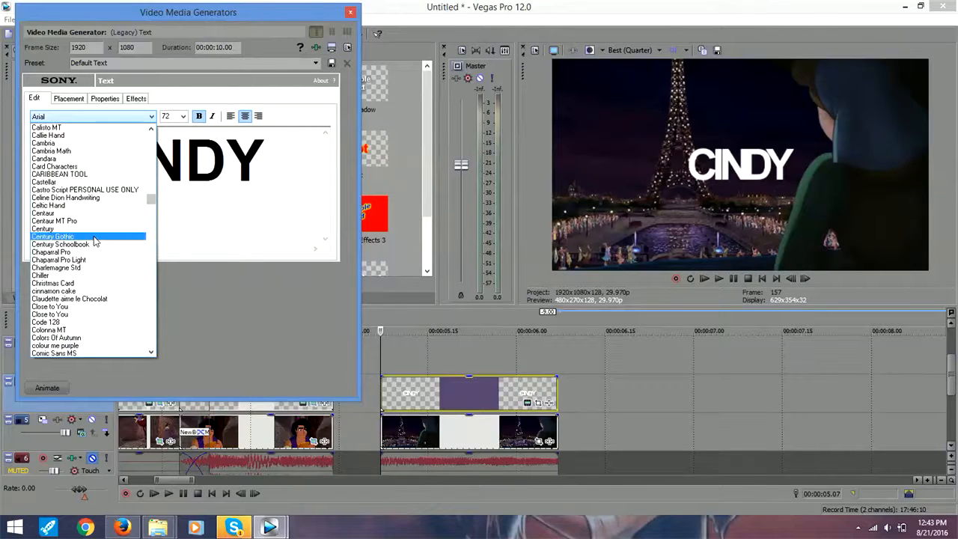
{"action": "left_click", "coordinate": [133, 235]}
{"action": "left_click", "coordinate": [121, 99]}
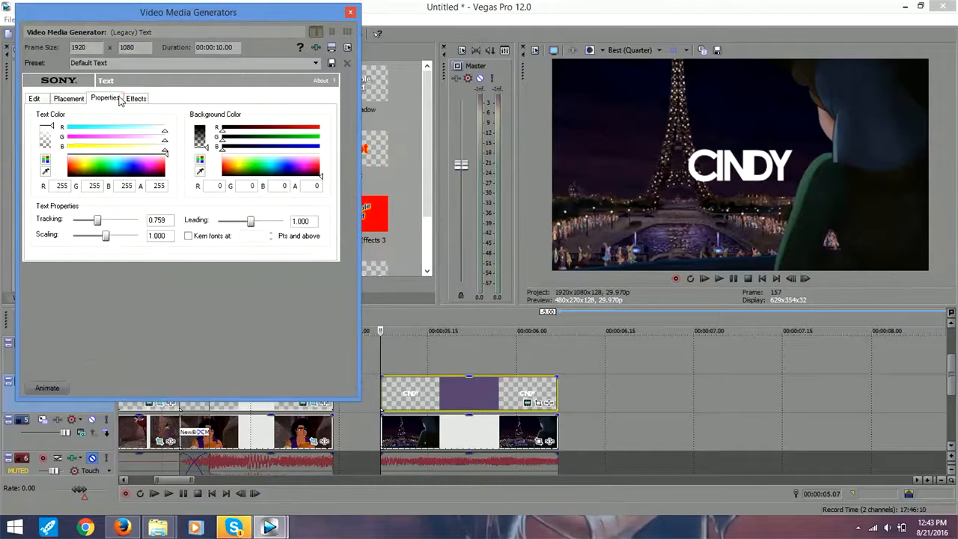
Step: Give the CINDY text a red drop shadow with a feather of 0.000 and an X offset of 0.020
{"action": "left_click", "coordinate": [137, 99]}
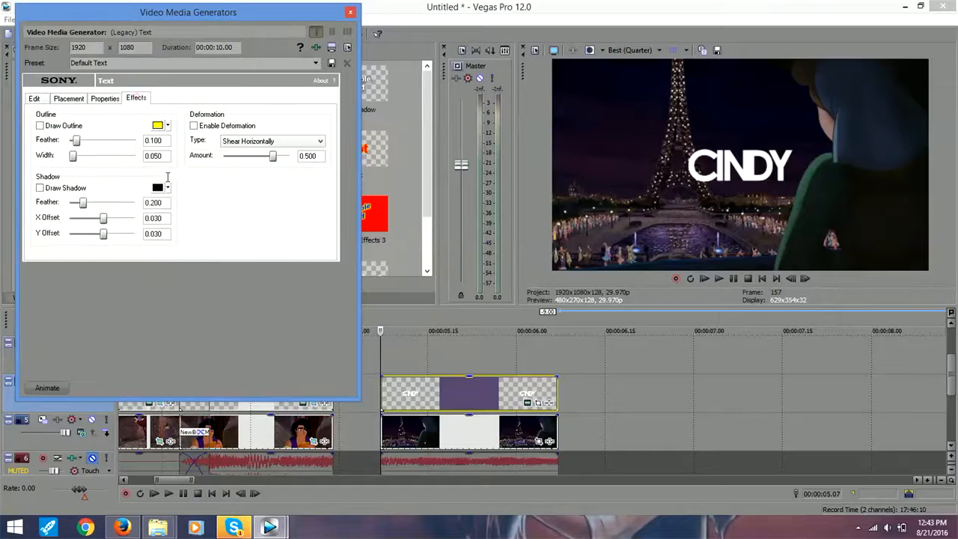
{"action": "left_click_drag", "start_coordinate": [83, 206], "coordinate": [44, 206]}
{"action": "left_click", "coordinate": [168, 188]}
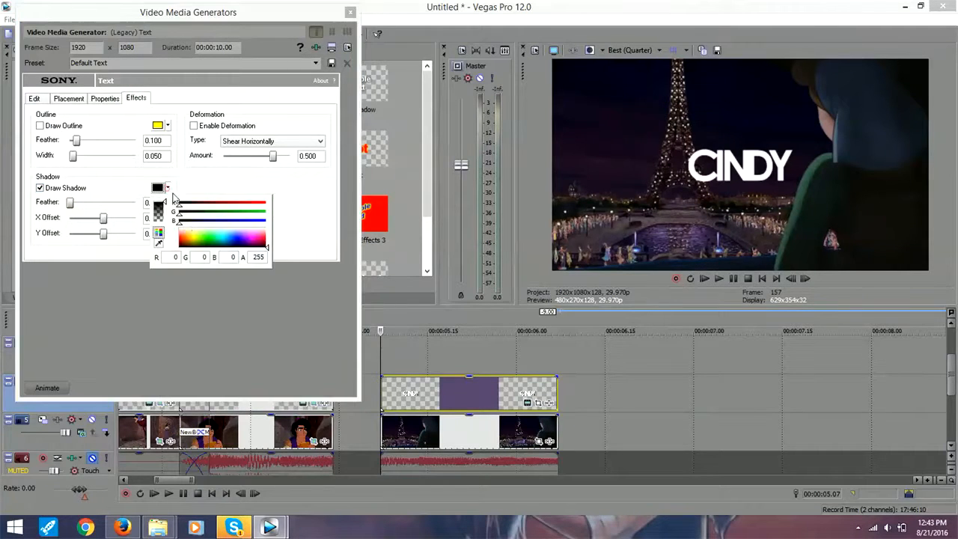
{"action": "left_click", "coordinate": [267, 202]}
{"action": "left_click", "coordinate": [292, 202]}
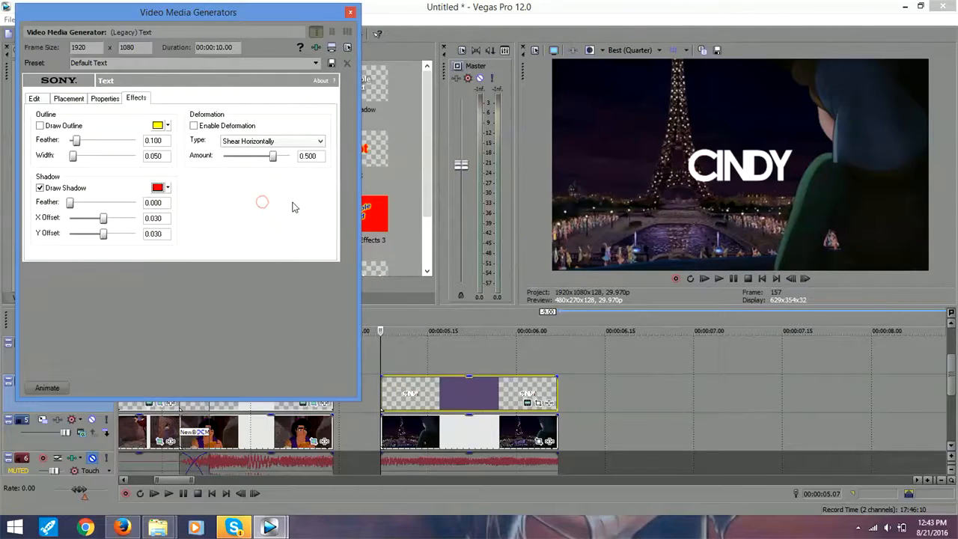
{"action": "double_click", "coordinate": [153, 218]}
{"action": "type", "text": "0.020"}
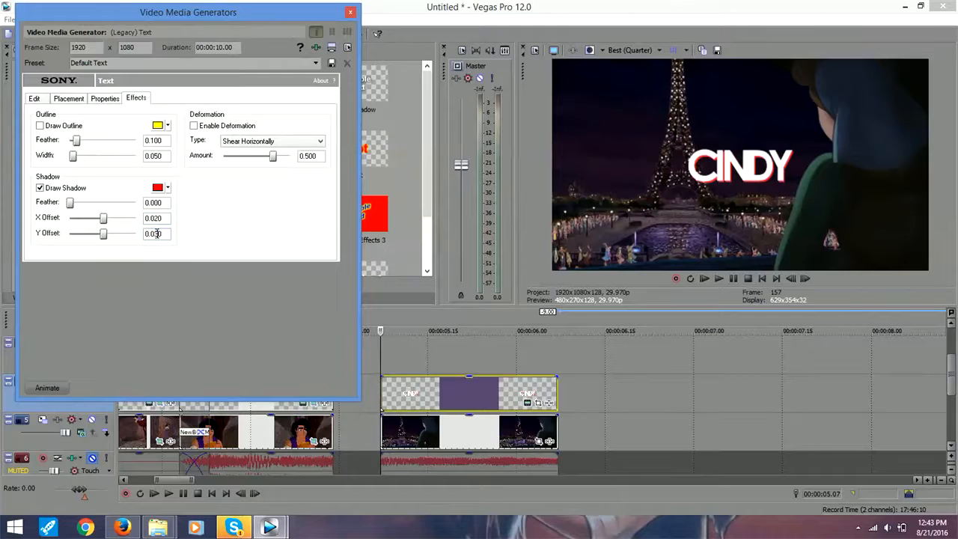
{"action": "key", "text": "Tab"}
Step: Make the CINDY text's black background fully opaque and set track 4's compositing mode to Source Alpha
{"action": "left_click", "coordinate": [109, 98]}
{"action": "left_click", "coordinate": [200, 137]}
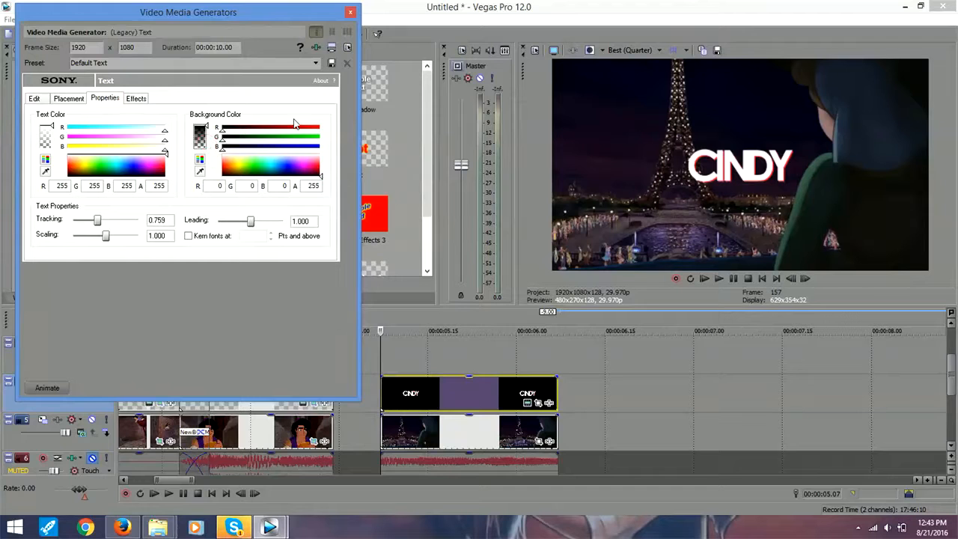
{"action": "left_click", "coordinate": [350, 12]}
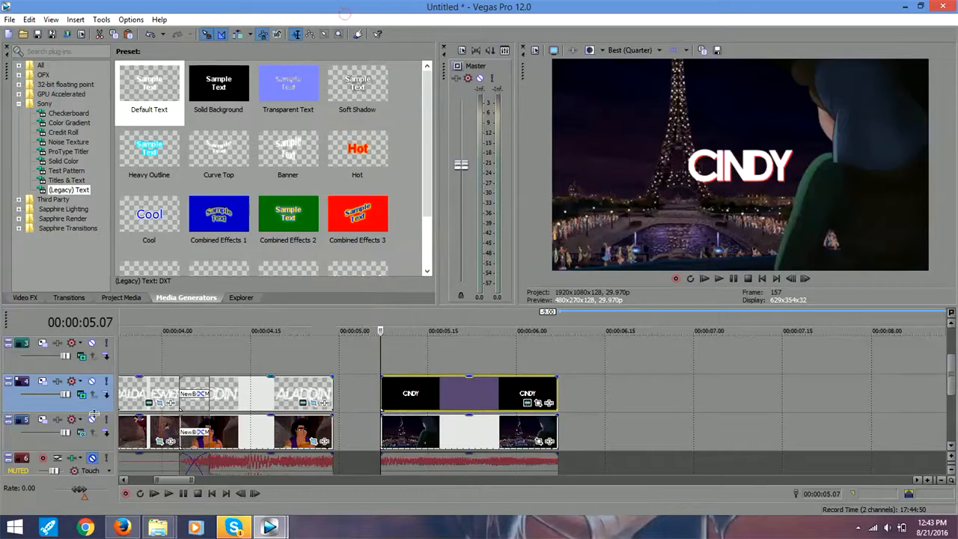
{"action": "left_click", "coordinate": [86, 391]}
{"action": "left_click", "coordinate": [124, 275]}
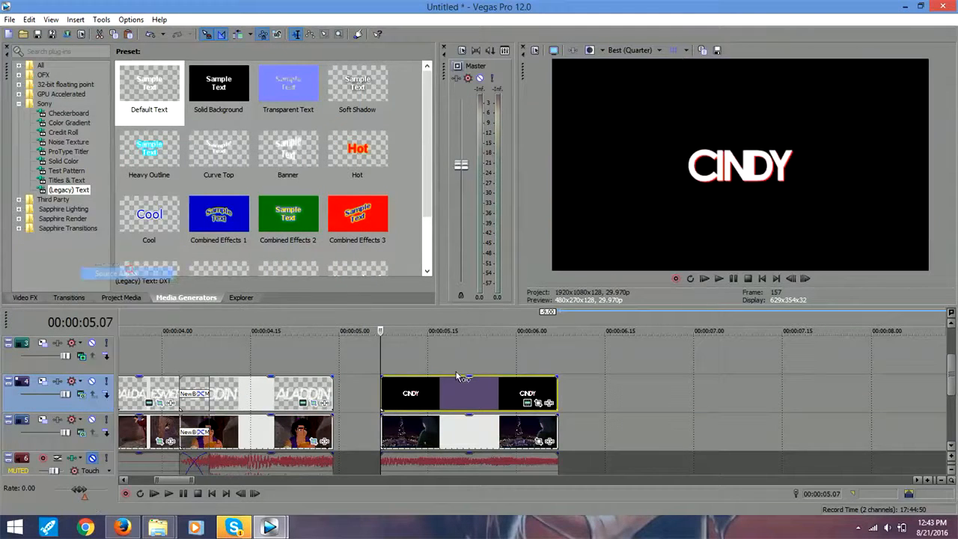
Step: Set the CINDY text's font size to 36
{"action": "left_click", "coordinate": [528, 403]}
{"action": "left_click", "coordinate": [183, 117]}
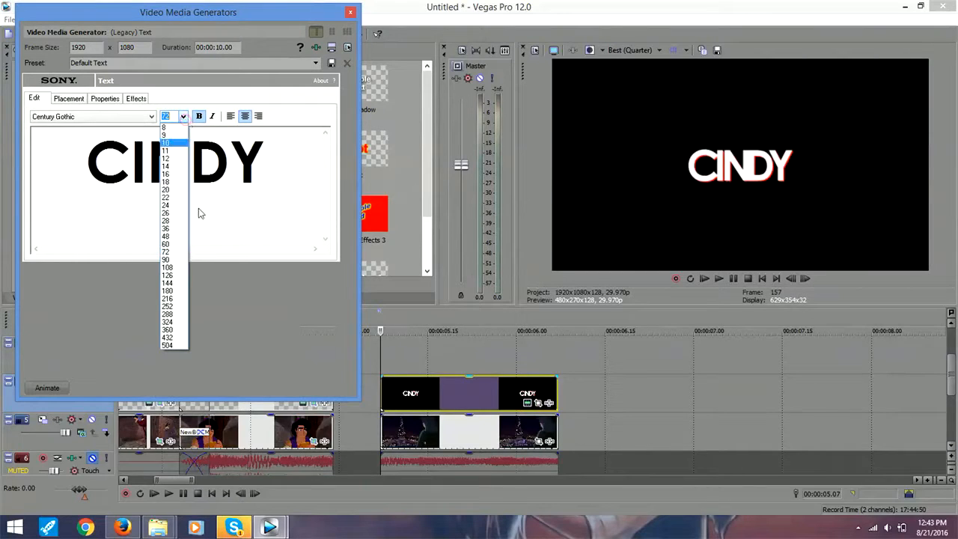
{"action": "left_click", "coordinate": [179, 233]}
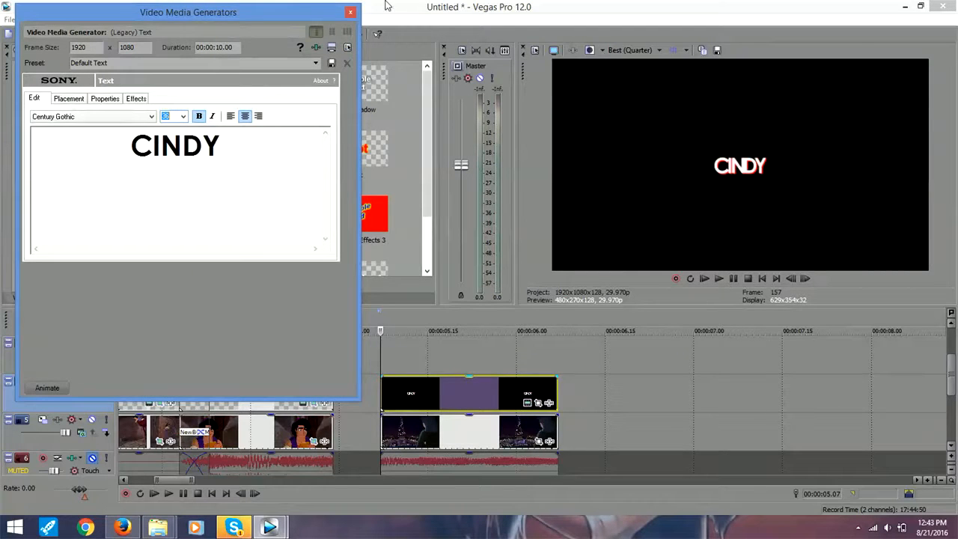
{"action": "left_click", "coordinate": [350, 12]}
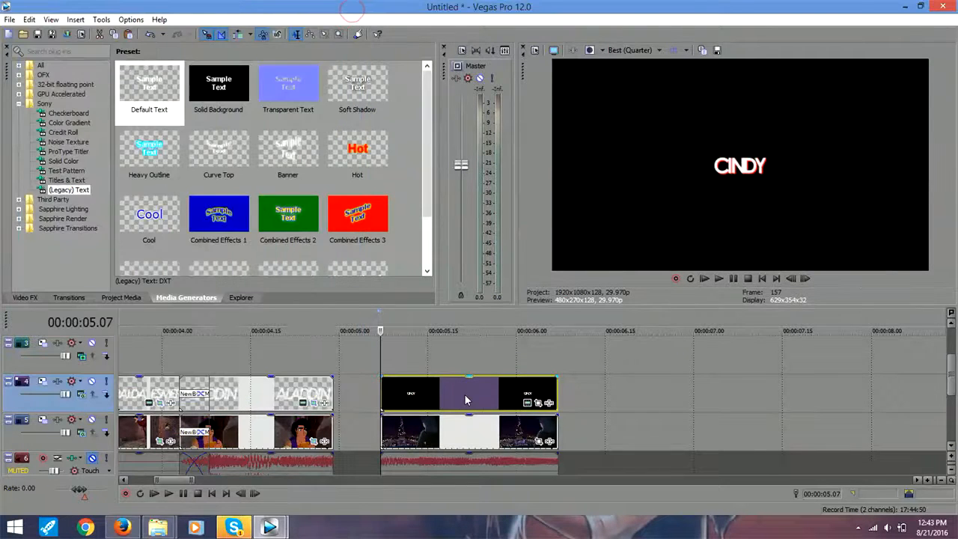
Step: Mask the CINDY text event with a circle around the word, placed at about X 952.5, Y 550.0
{"action": "left_click", "coordinate": [538, 402]}
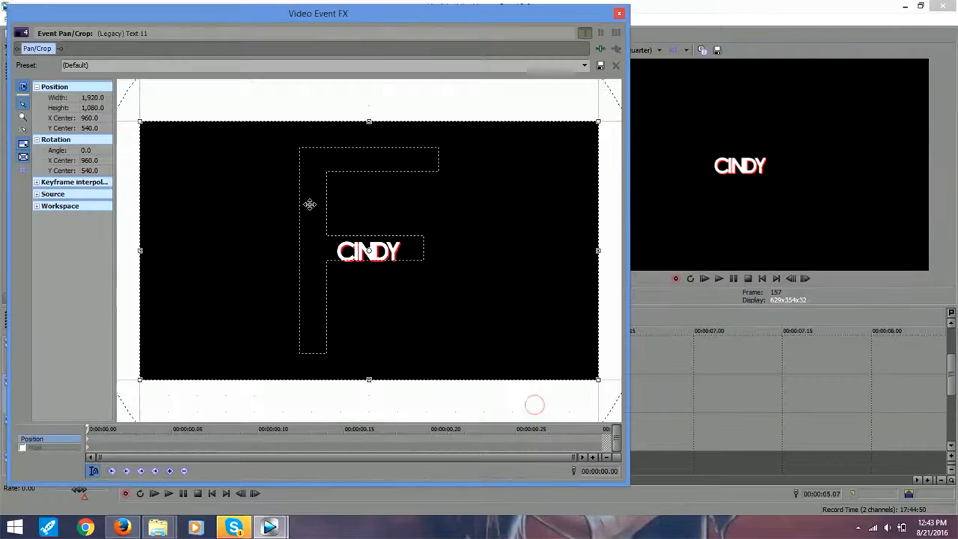
{"action": "left_click", "coordinate": [23, 448]}
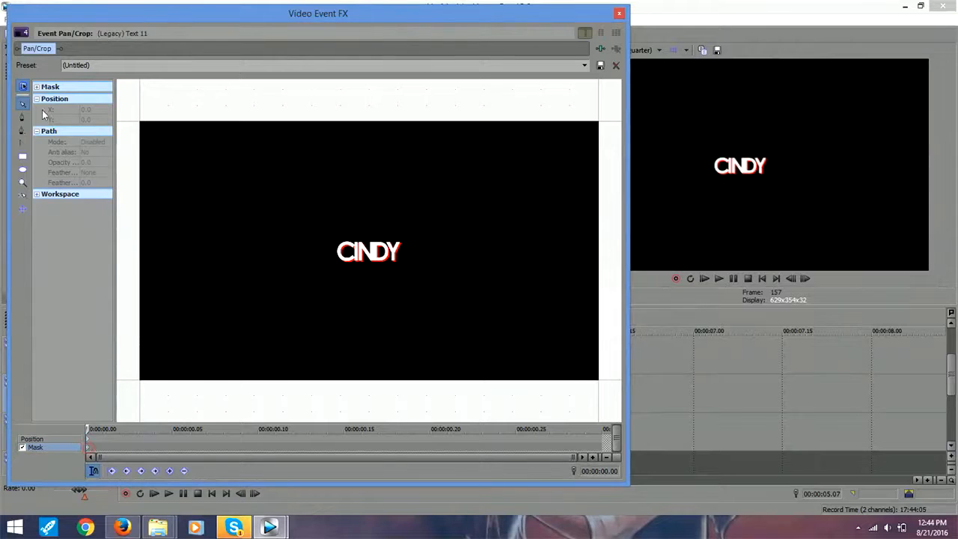
{"action": "left_click", "coordinate": [23, 171]}
{"action": "left_click_drag", "start_coordinate": [368, 252], "coordinate": [420, 217]}
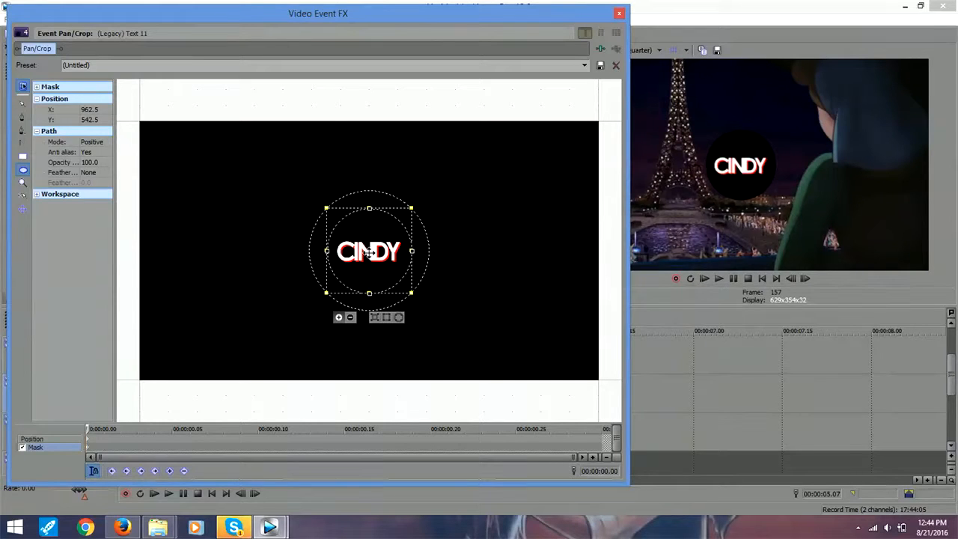
{"action": "left_click_drag", "start_coordinate": [369, 254], "coordinate": [366, 254]}
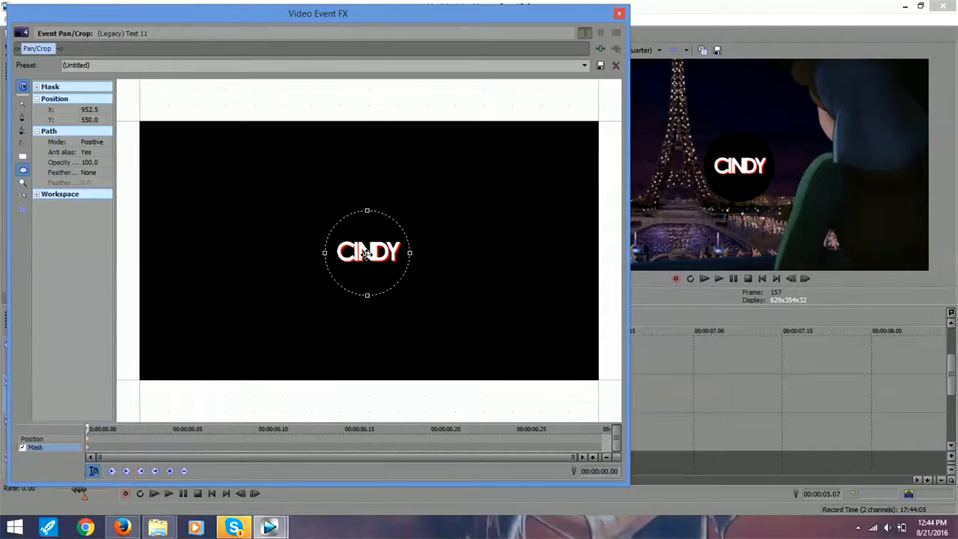
{"action": "left_click", "coordinate": [367, 255]}
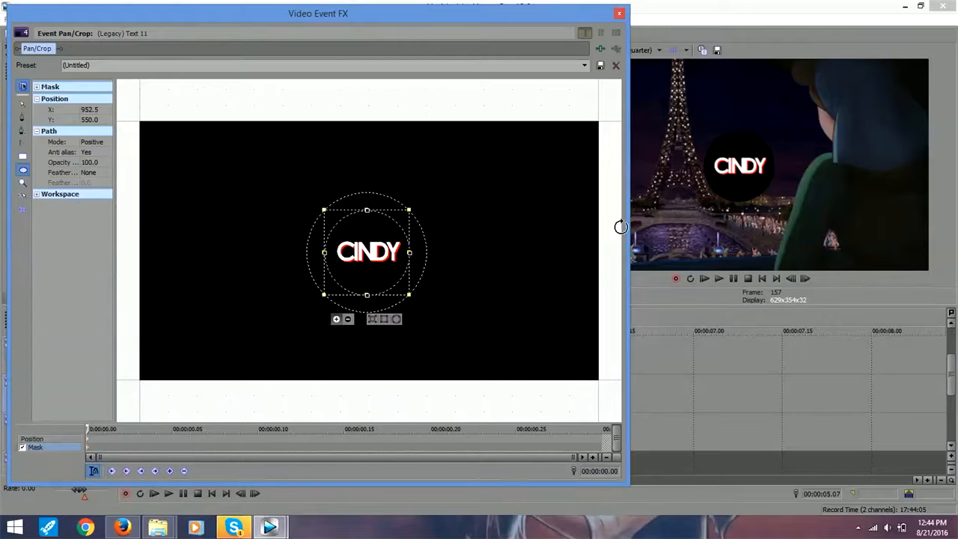
{"action": "left_click", "coordinate": [619, 12]}
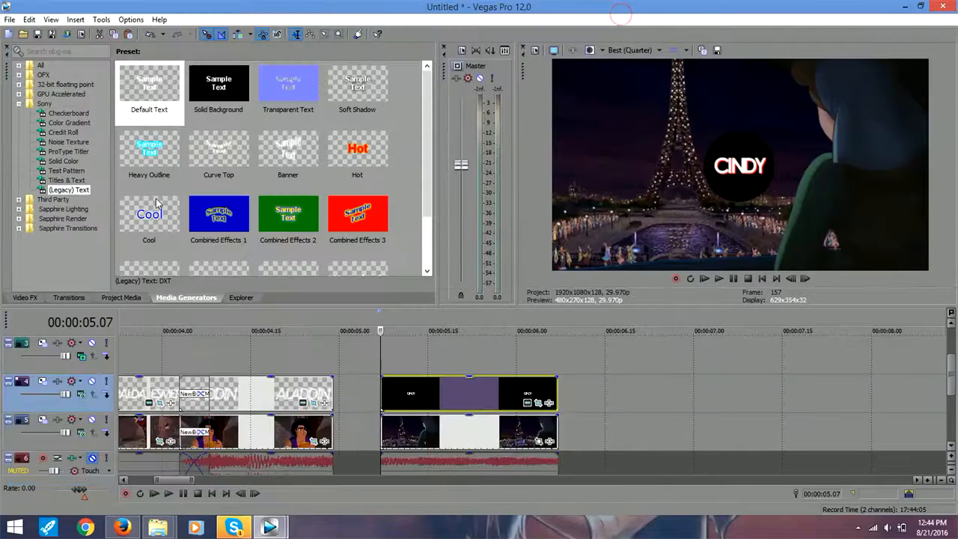
Step: Add a White solid color on track 3 above the CINDY text at 00:00:05.07 and trim its end to 00:00:06.07
{"action": "left_click", "coordinate": [64, 161]}
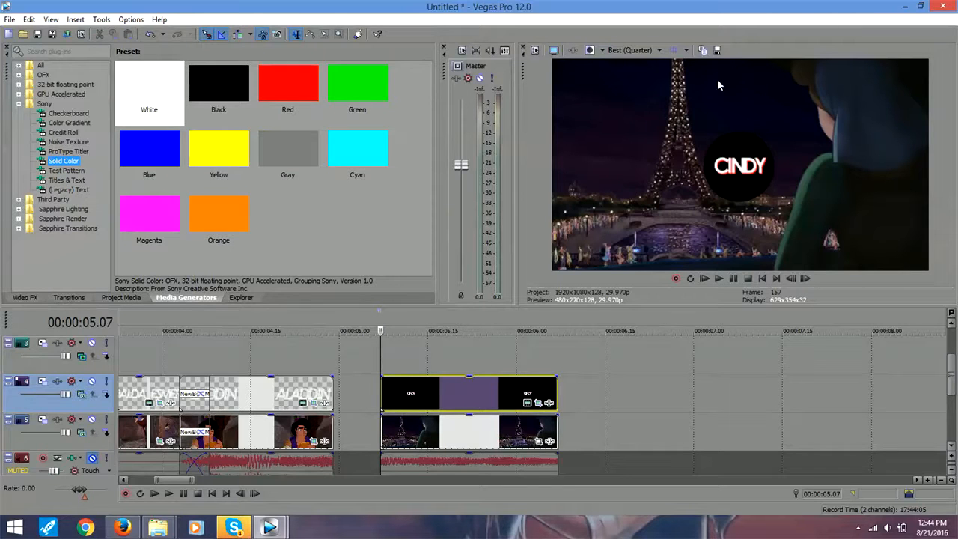
{"action": "left_click", "coordinate": [241, 81]}
{"action": "left_click_drag", "start_coordinate": [159, 89], "coordinate": [389, 369]}
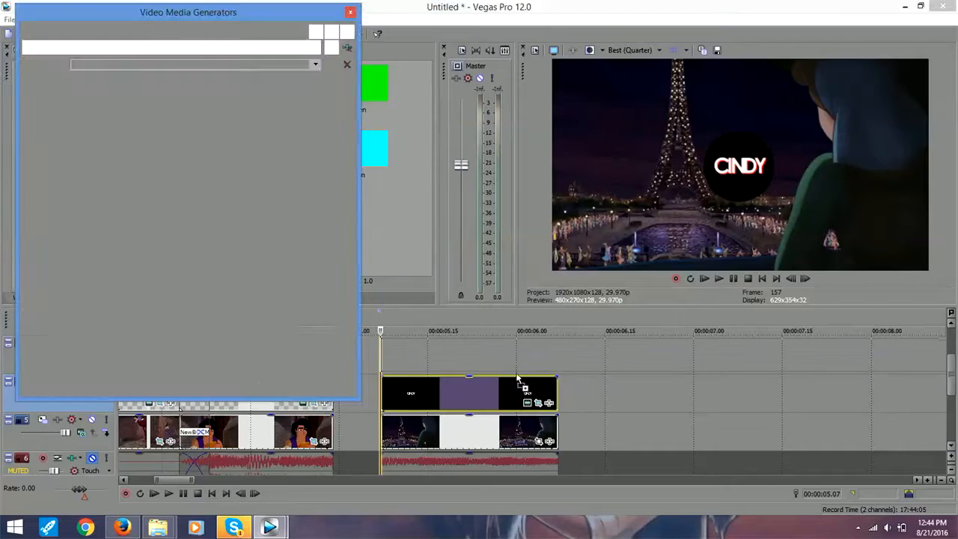
{"action": "right_click", "coordinate": [558, 357]}
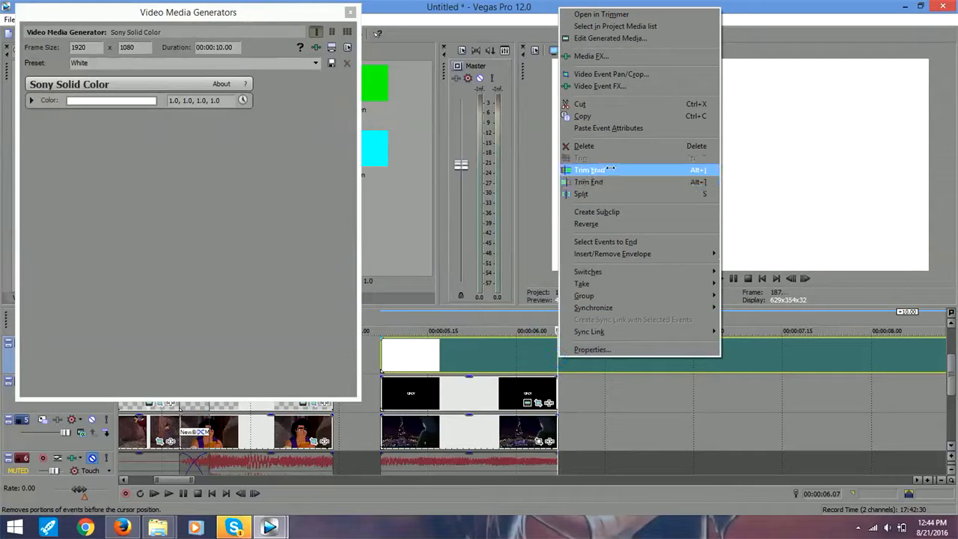
{"action": "left_click", "coordinate": [589, 182]}
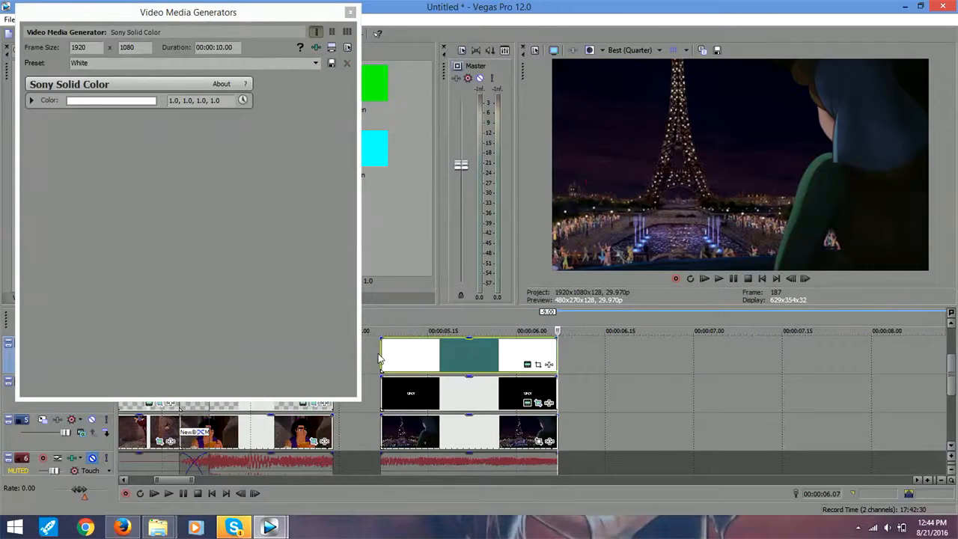
{"action": "left_click", "coordinate": [380, 357]}
{"action": "left_click", "coordinate": [350, 12]}
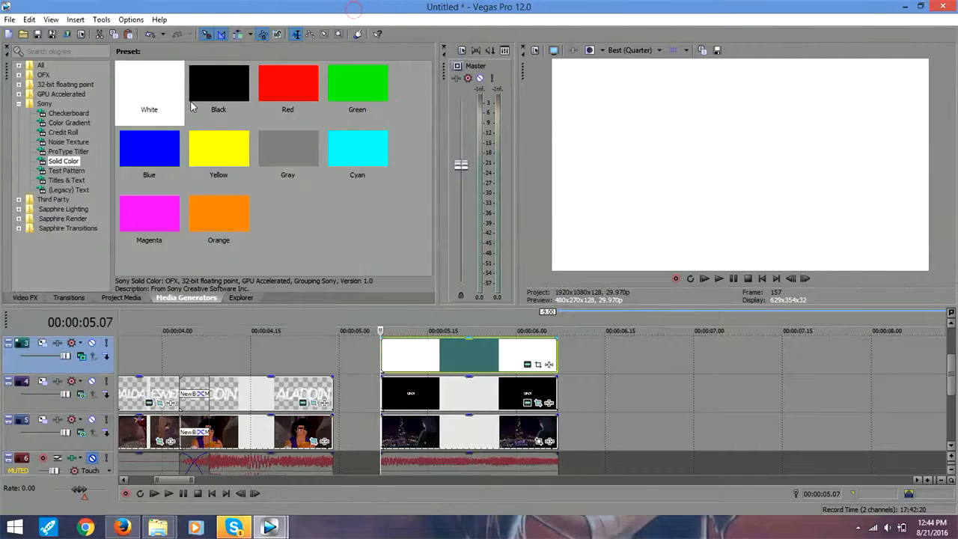
Step: Mask the white solid with a circle larger than the CINDY disc, centred at about X 962.5, Y 540.0
{"action": "left_click", "coordinate": [538, 365]}
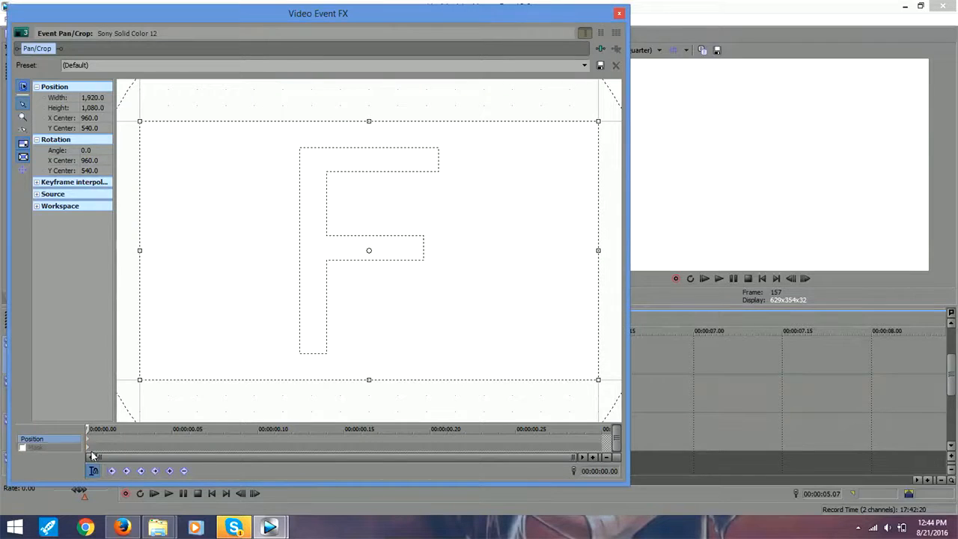
{"action": "left_click", "coordinate": [40, 448]}
{"action": "left_click", "coordinate": [25, 446]}
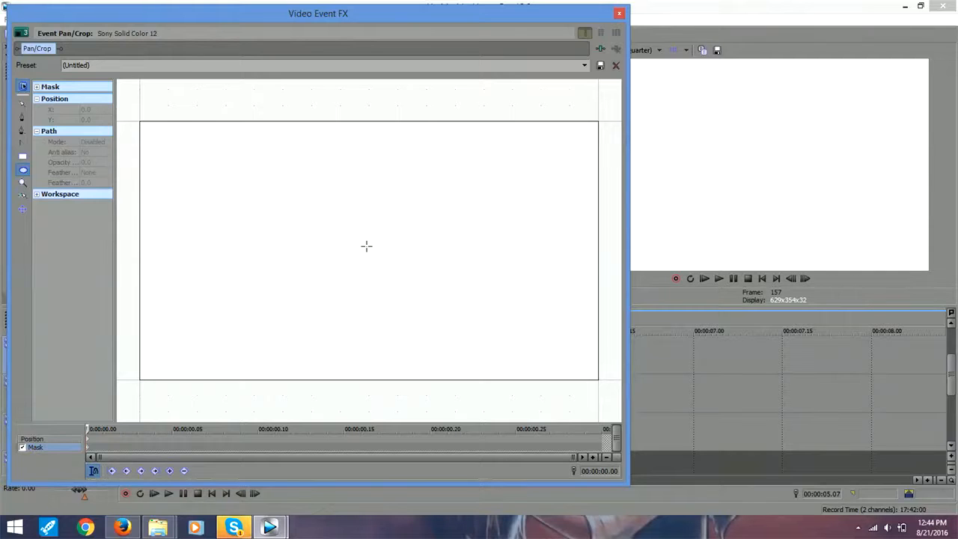
{"action": "mouse_move", "coordinate": [370, 250]}
{"action": "left_mouse_down"}
{"action": "mouse_move", "coordinate": [360, 186]}
{"action": "mouse_move", "coordinate": [372, 141]}
{"action": "left_mouse_up"}
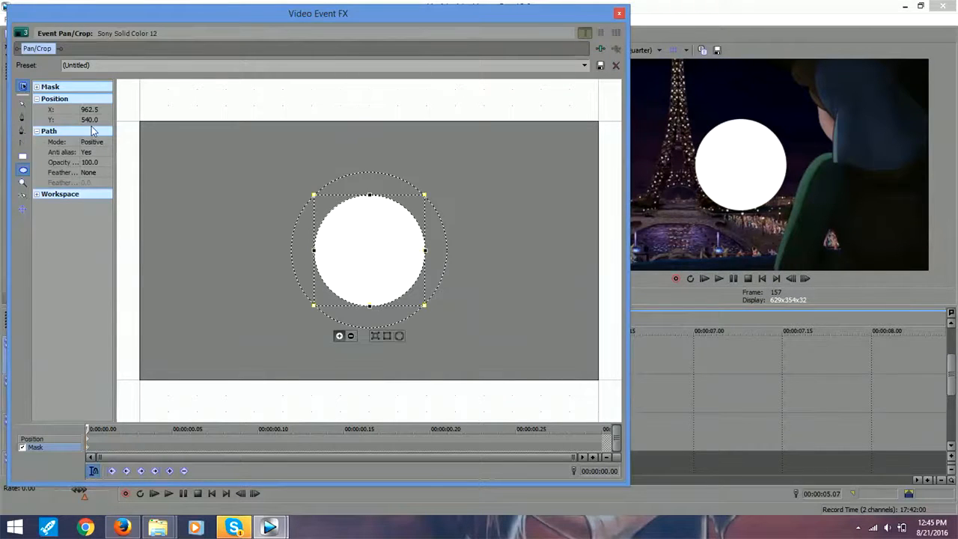
{"action": "left_click", "coordinate": [22, 104]}
{"action": "left_click", "coordinate": [214, 183]}
Step: Cut the white circle into a ring with a slightly smaller Negative oval mask at about X 957.5, Y 550.0
{"action": "left_click", "coordinate": [24, 170]}
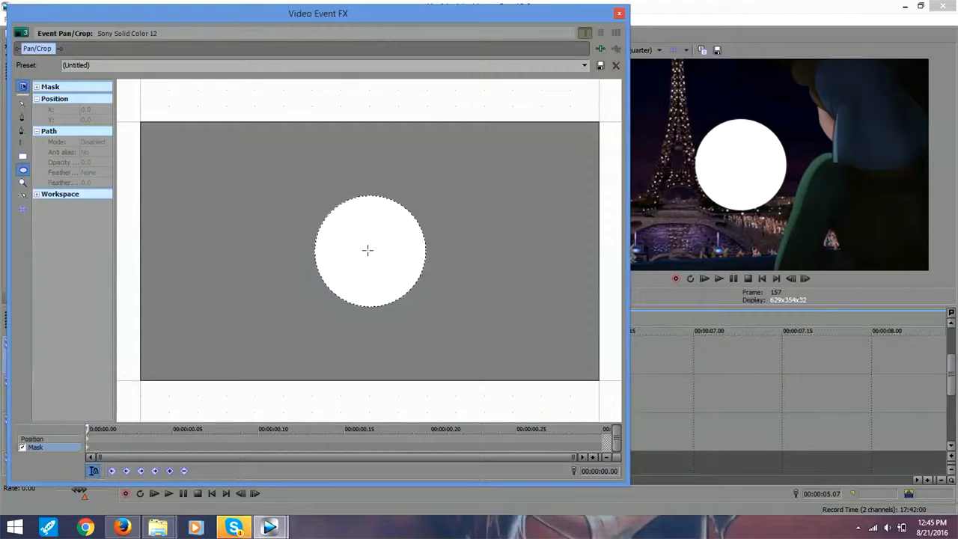
{"action": "left_click_drag", "start_coordinate": [370, 253], "coordinate": [334, 190]}
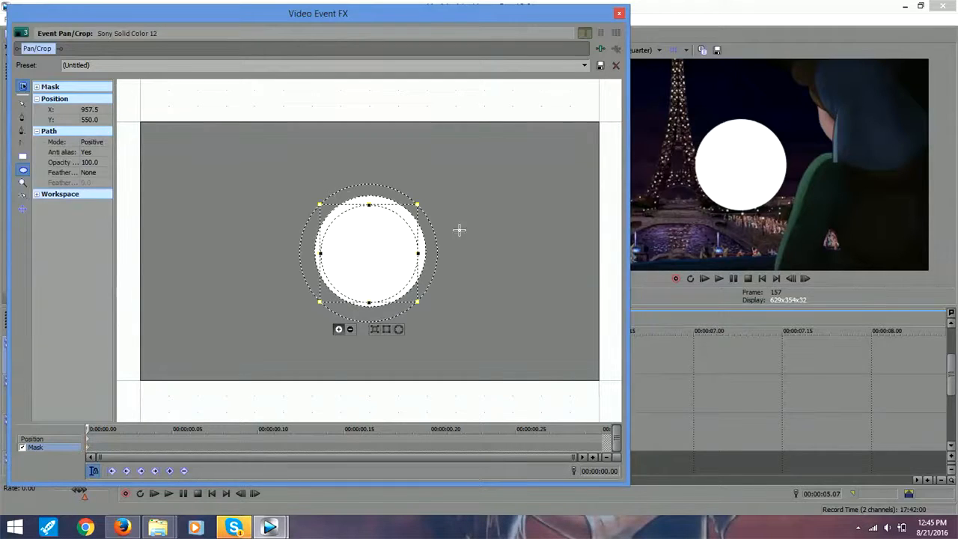
{"action": "left_click", "coordinate": [351, 330]}
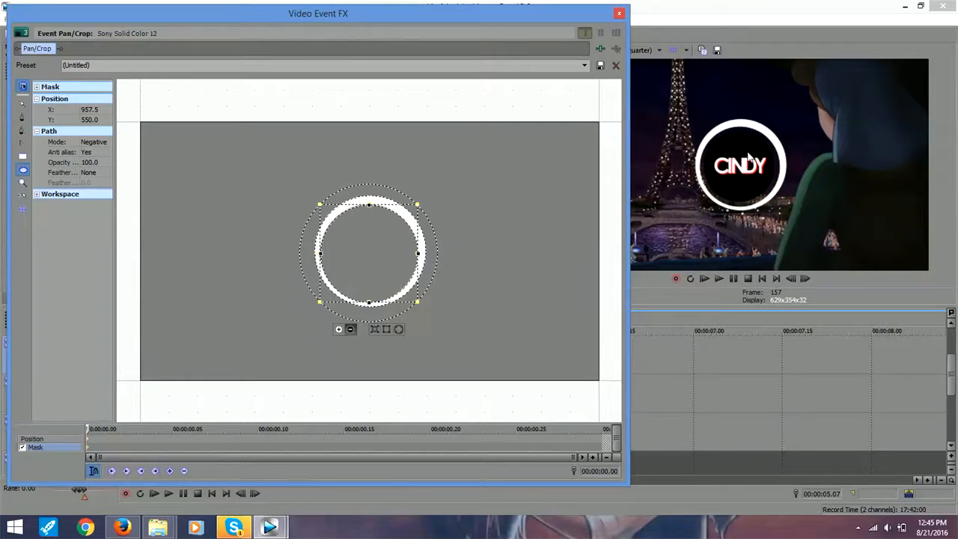
{"action": "left_click", "coordinate": [552, 258]}
{"action": "left_click", "coordinate": [22, 104]}
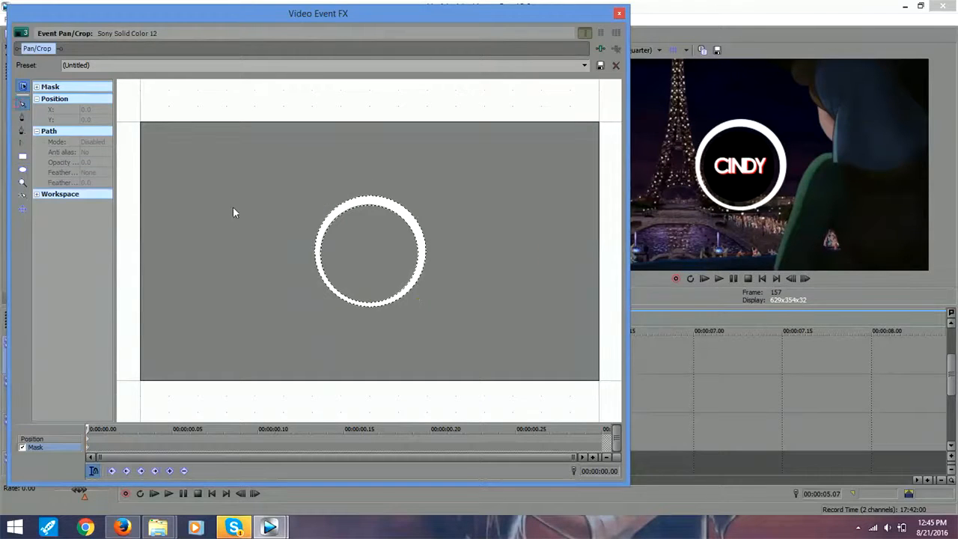
{"action": "left_click", "coordinate": [334, 288]}
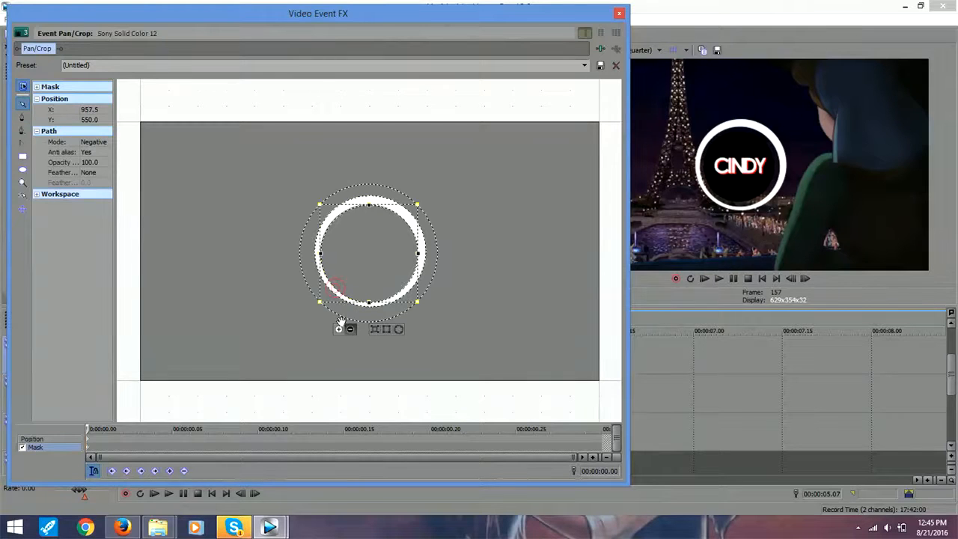
{"action": "left_click", "coordinate": [537, 144]}
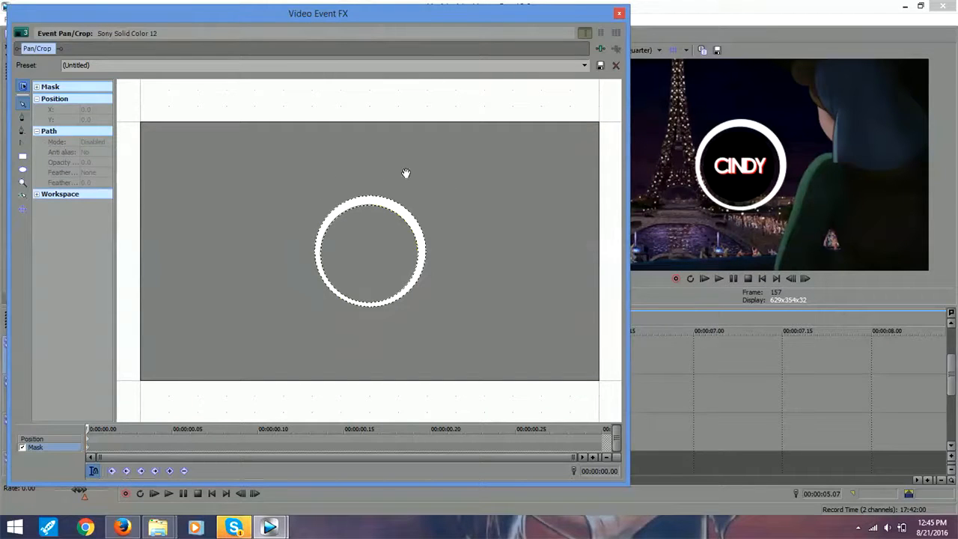
{"action": "left_click", "coordinate": [619, 13]}
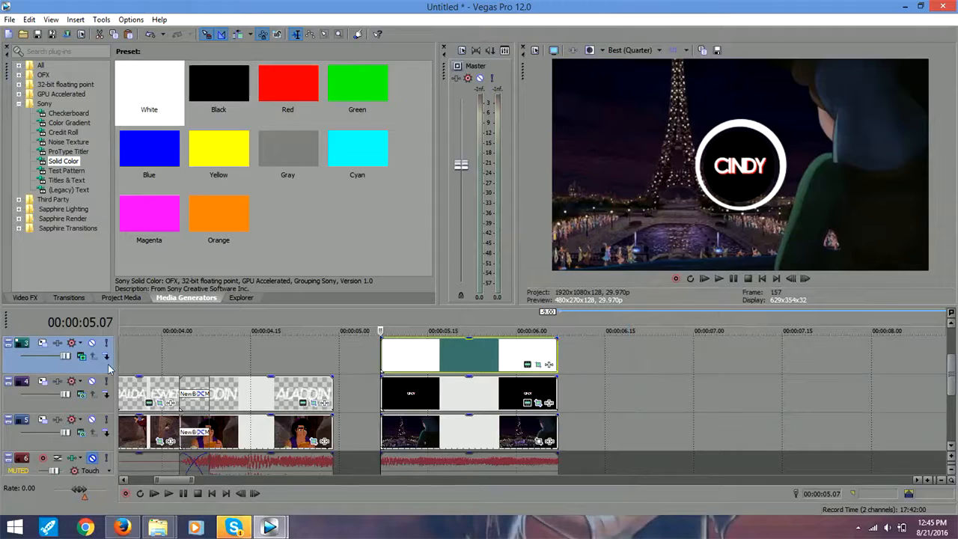
Step: Lower the white ring's color alpha to 0.81
{"action": "left_click", "coordinate": [527, 364]}
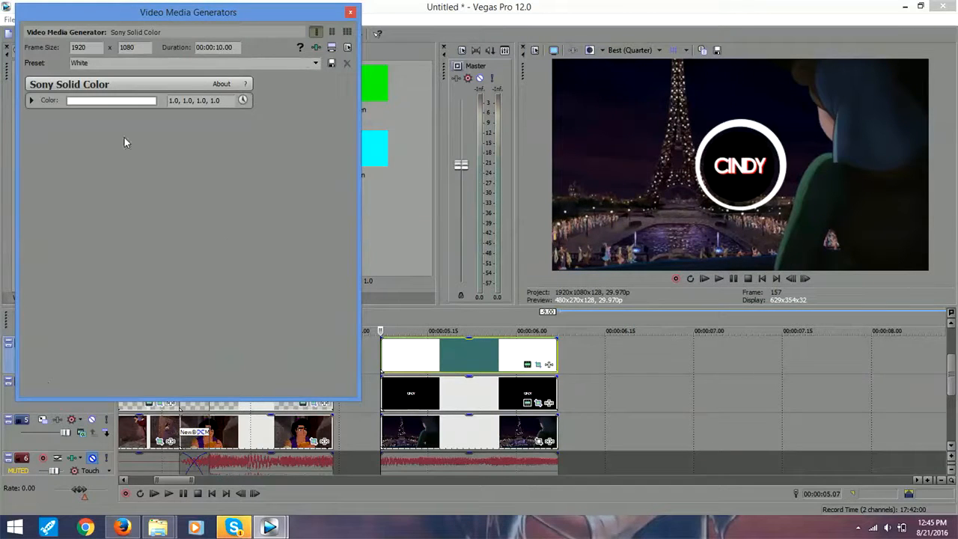
{"action": "left_click", "coordinate": [149, 102]}
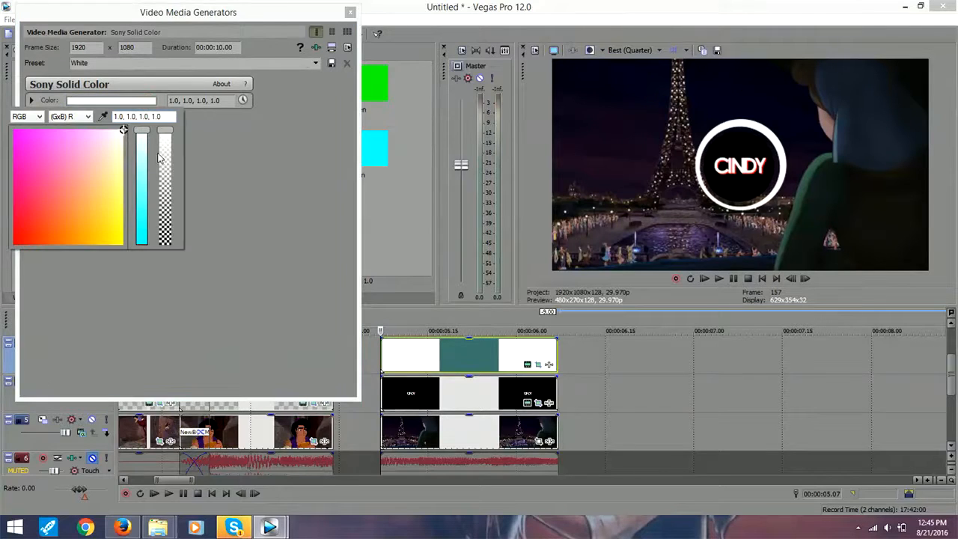
{"action": "mouse_move", "coordinate": [164, 159]}
{"action": "left_mouse_down"}
{"action": "mouse_move", "coordinate": [164, 168]}
{"action": "mouse_move", "coordinate": [167, 156]}
{"action": "left_mouse_up"}
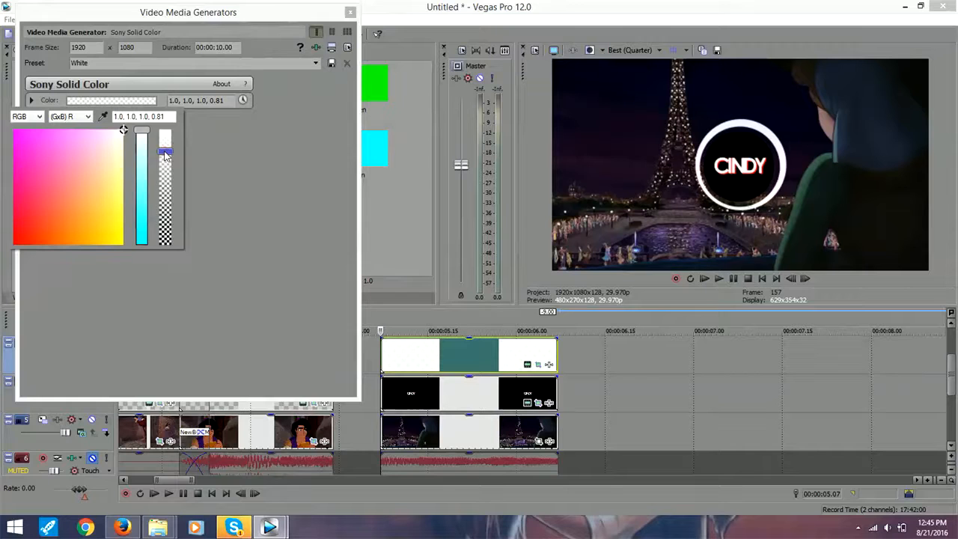
{"action": "left_click", "coordinate": [319, 27]}
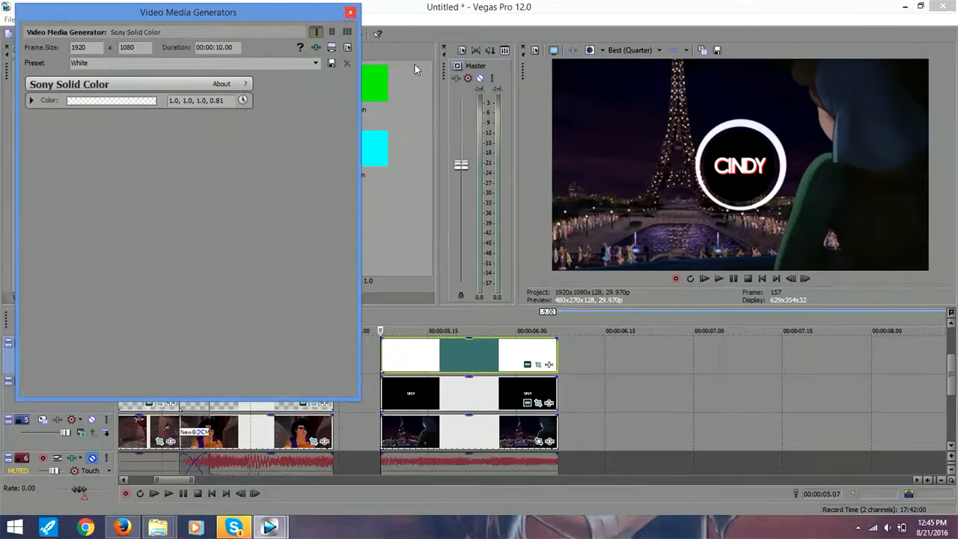
{"action": "left_click", "coordinate": [351, 13]}
Step: Apply the NewBlue LE RGB Shift preset Red And Blue Beats Edited to the white ring, with Horizontal 40 and Vertical 35
{"action": "left_click", "coordinate": [34, 298]}
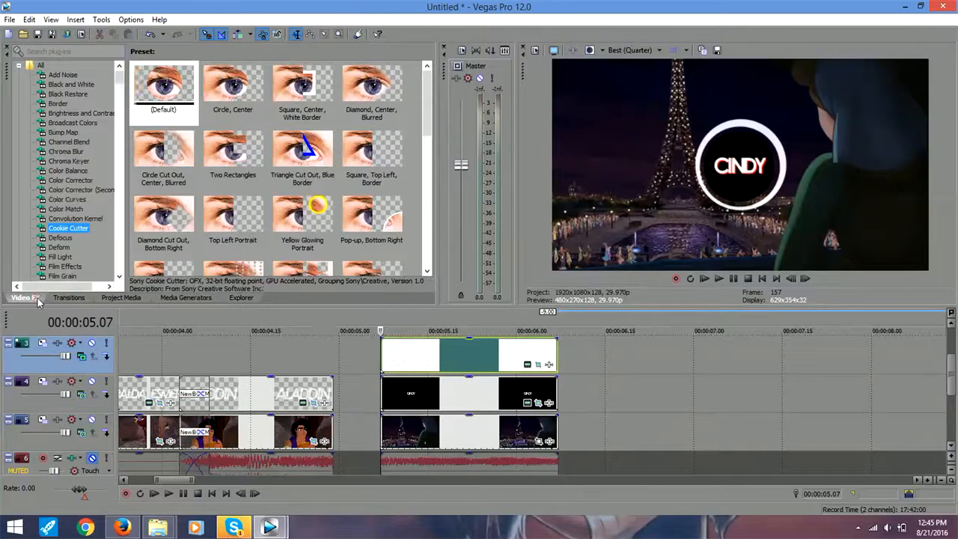
{"action": "left_click_drag", "start_coordinate": [118, 78], "coordinate": [119, 110]}
{"action": "left_click", "coordinate": [96, 122]}
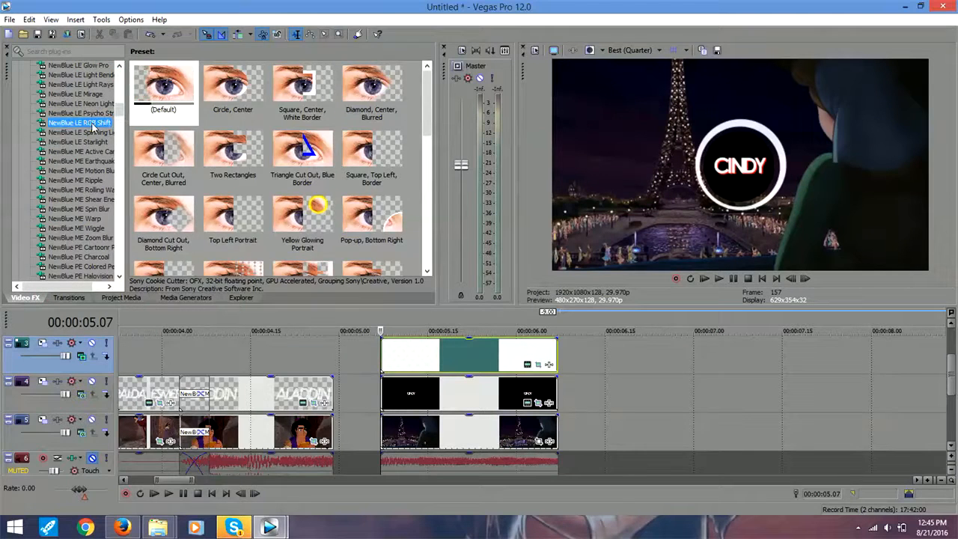
{"action": "left_click_drag", "start_coordinate": [163, 217], "coordinate": [420, 353]}
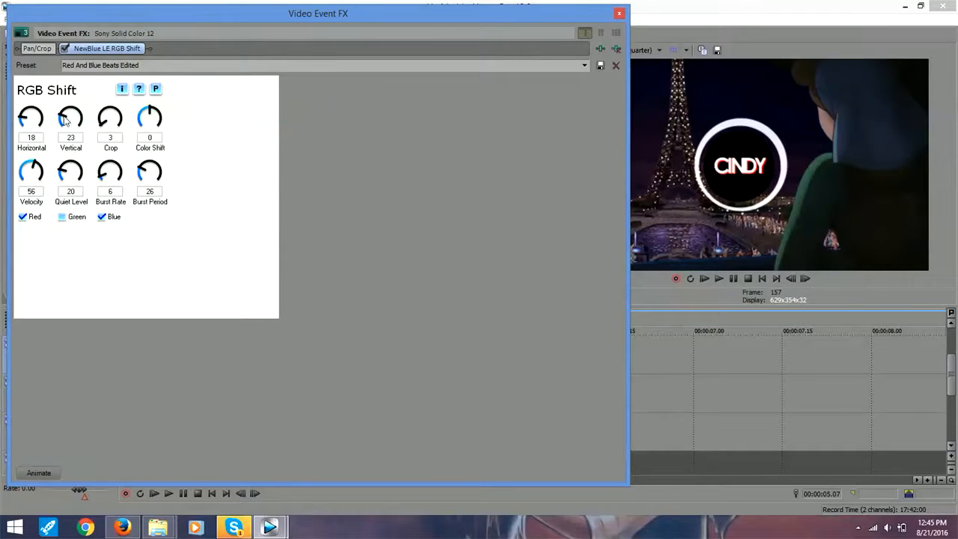
{"action": "left_click_drag", "start_coordinate": [66, 122], "coordinate": [66, 113]}
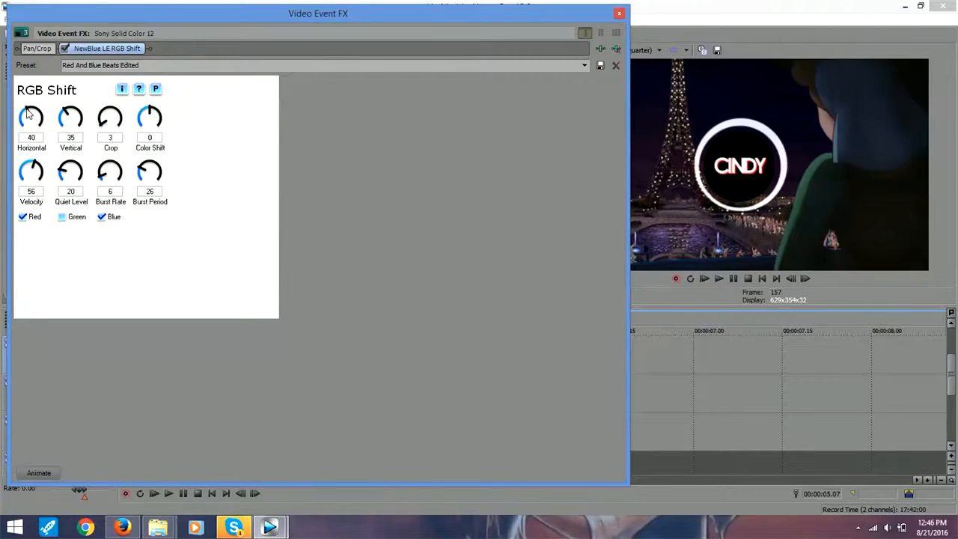
{"action": "left_click", "coordinate": [619, 13]}
Step: Scrub the start of the CINDY ring title, compare it with the circle effect near 00:00:27.00 in the finished reference project, and return to the intro
{"action": "left_click", "coordinate": [405, 363]}
{"action": "left_click_drag", "start_coordinate": [405, 357], "coordinate": [381, 363]}
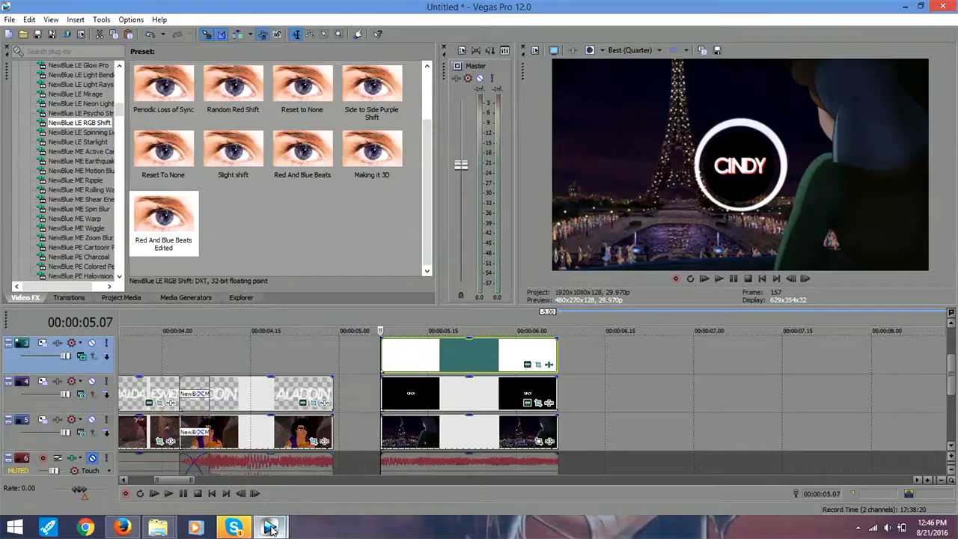
{"action": "mouse_move", "coordinate": [270, 528]}
{"action": "left_click", "coordinate": [206, 458]}
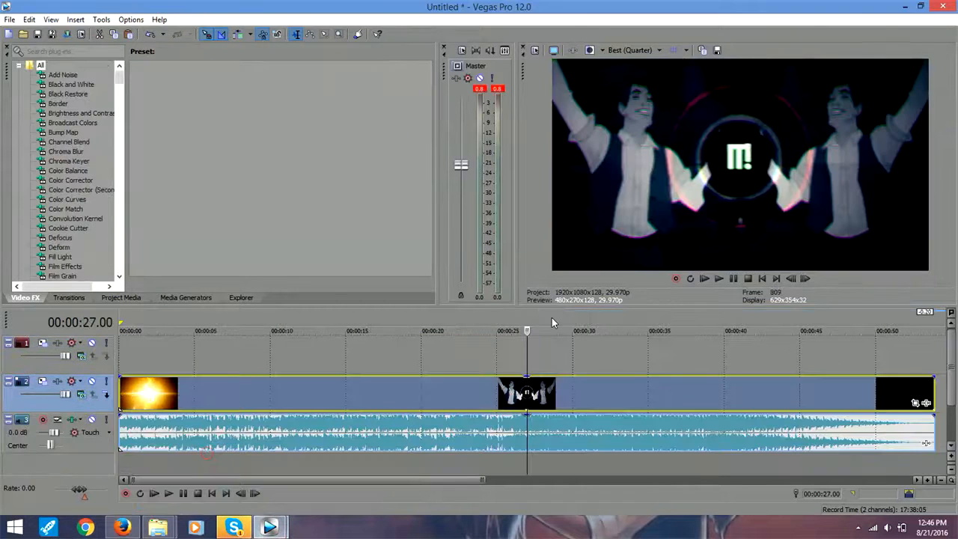
{"action": "left_click", "coordinate": [513, 363]}
{"action": "left_click_drag", "start_coordinate": [510, 349], "coordinate": [528, 335]}
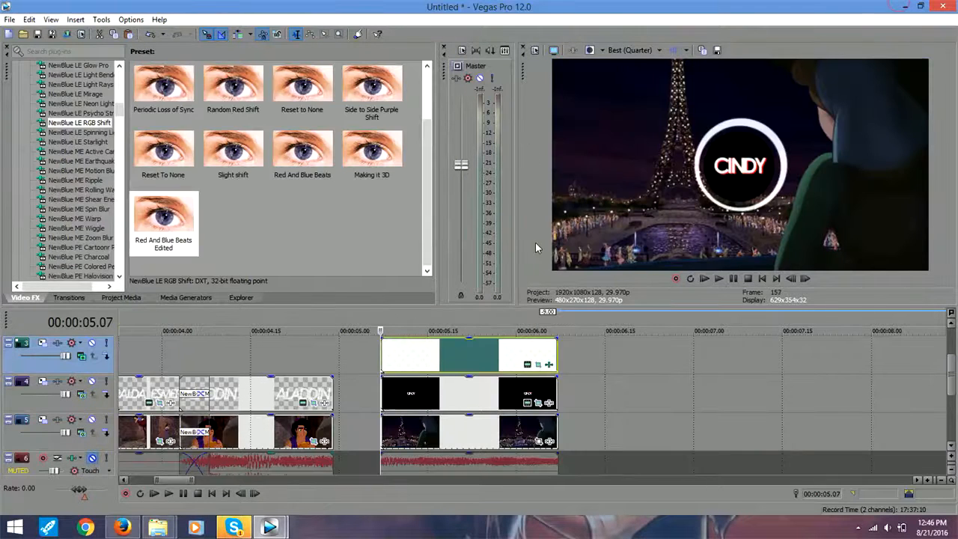
Step: Add a white Solid Color event on the track above the ring and trim its end to match the ring at 00:00:06.07
{"action": "mouse_move", "coordinate": [951, 378]}
{"action": "left_mouse_down"}
{"action": "mouse_move", "coordinate": [952, 351]}
{"action": "mouse_move", "coordinate": [951, 363]}
{"action": "left_mouse_up"}
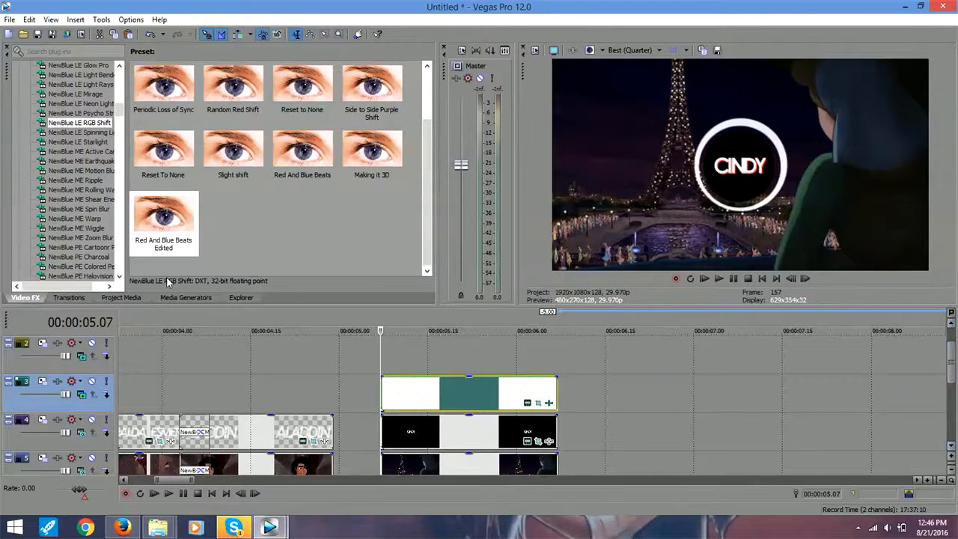
{"action": "left_click", "coordinate": [169, 298]}
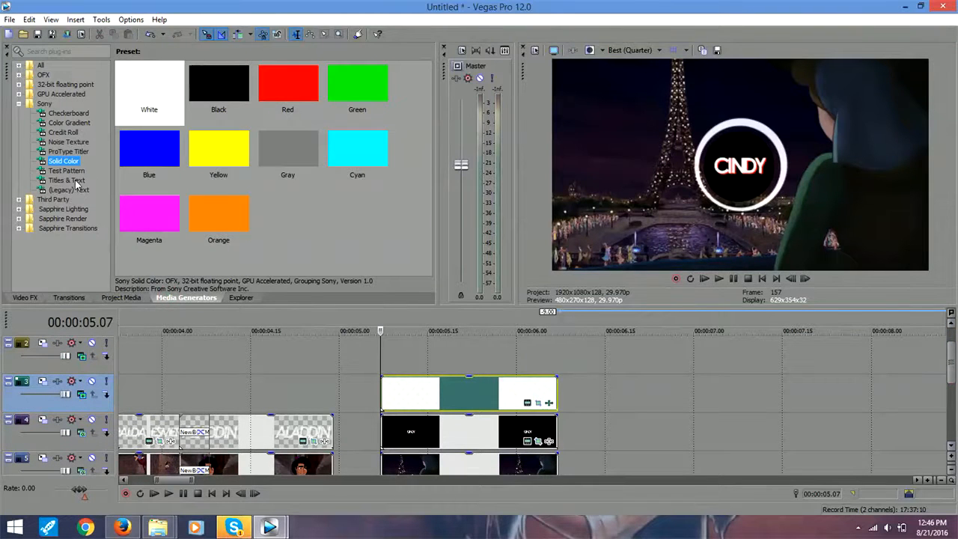
{"action": "left_click_drag", "start_coordinate": [152, 96], "coordinate": [390, 344]}
{"action": "right_click", "coordinate": [554, 357]}
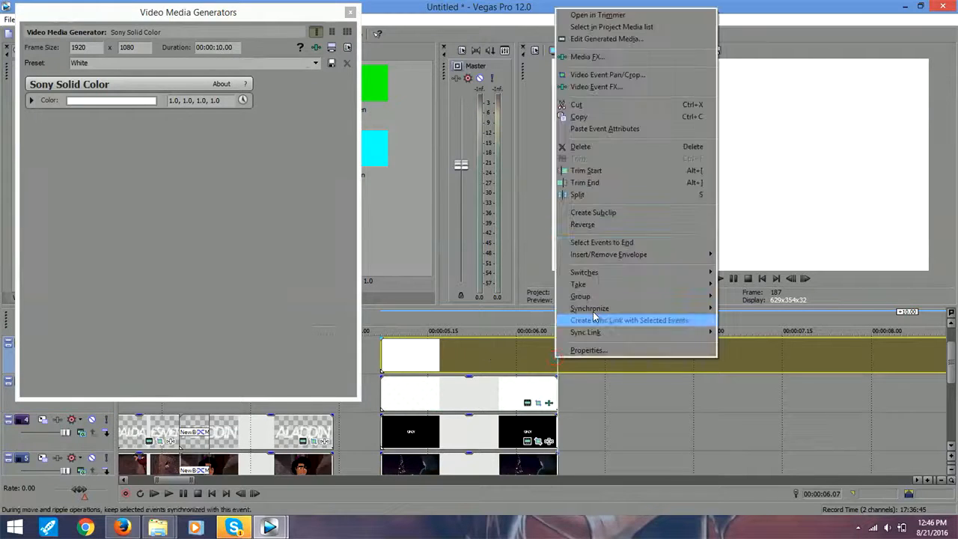
{"action": "left_click", "coordinate": [585, 182]}
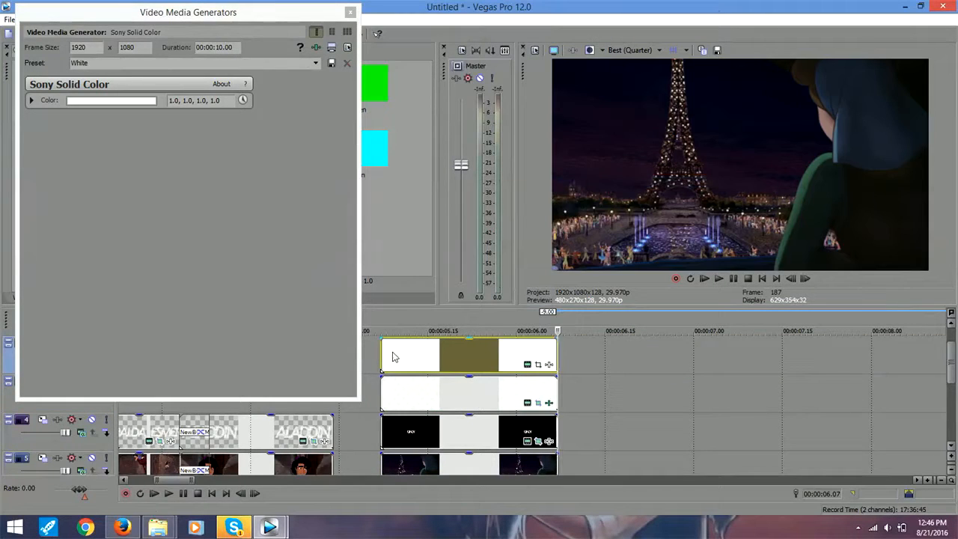
{"action": "left_click", "coordinate": [350, 13]}
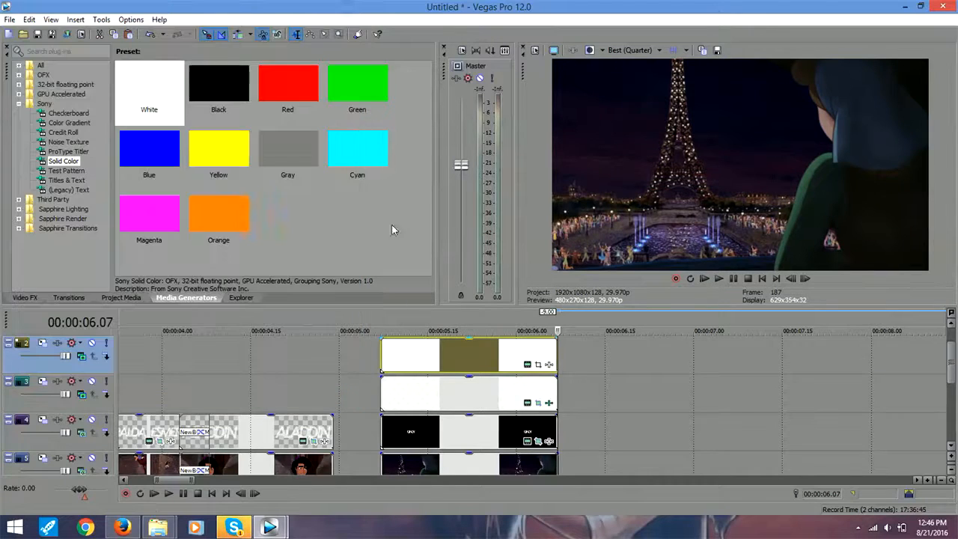
Step: Copy the white ring event's attributes onto the new white solid above it
{"action": "left_click", "coordinate": [385, 358]}
{"action": "right_click", "coordinate": [423, 396]}
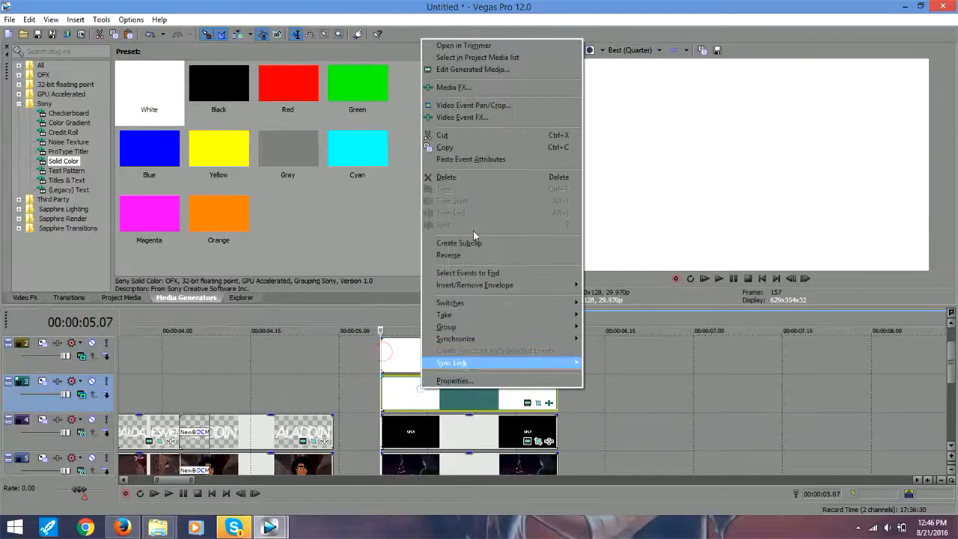
{"action": "left_click", "coordinate": [470, 149]}
{"action": "right_click", "coordinate": [447, 352]}
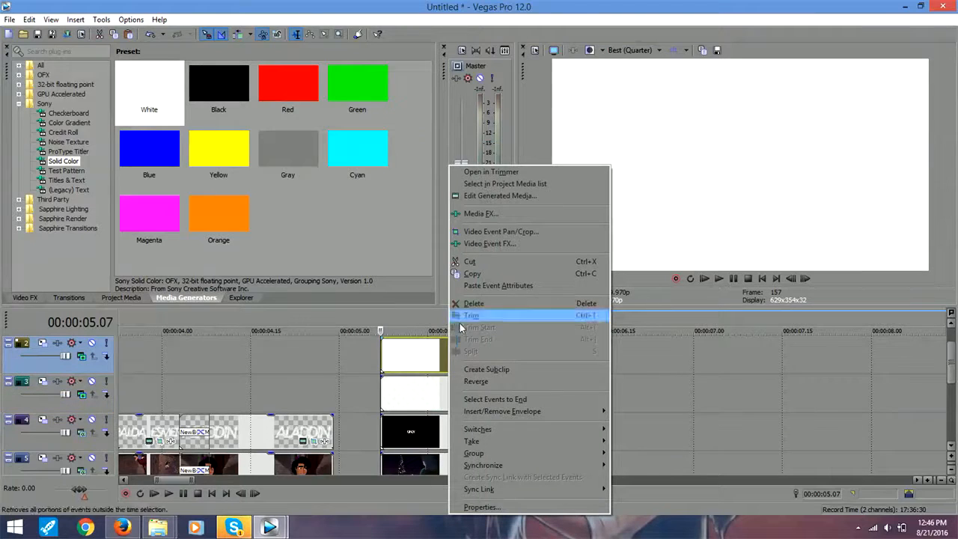
{"action": "left_click", "coordinate": [484, 286]}
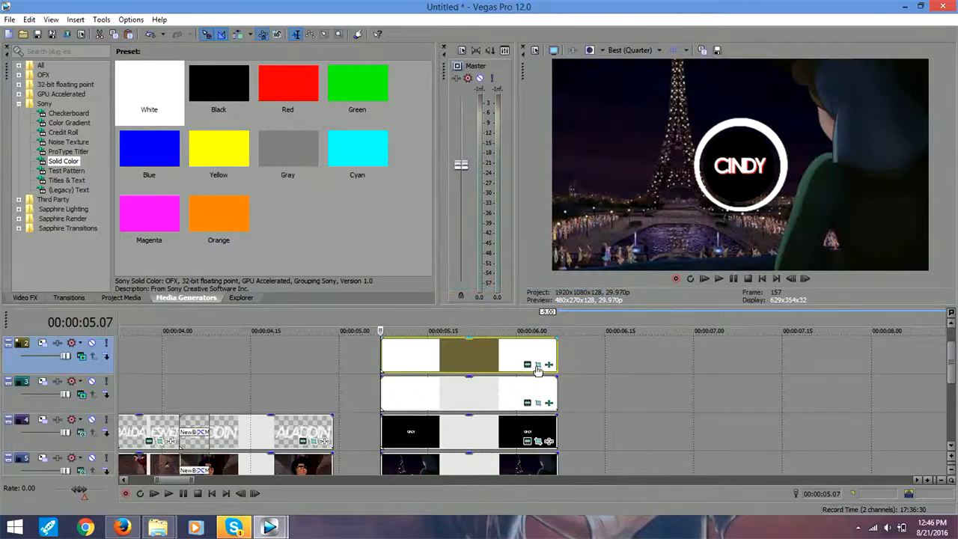
Step: Delete the outer Positive oval mask from the new white solid, keeping only its inner circular cutout
{"action": "left_click", "coordinate": [536, 366]}
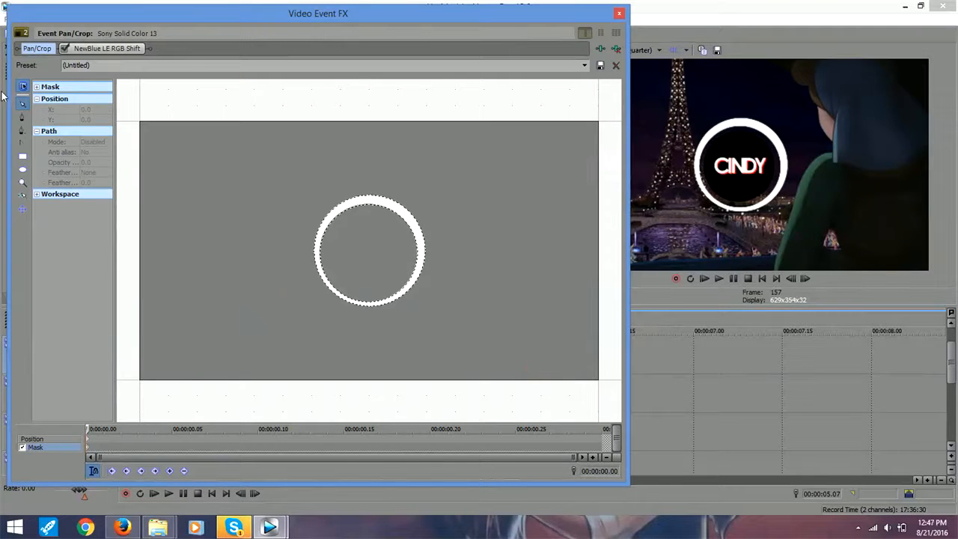
{"action": "left_click", "coordinate": [334, 212]}
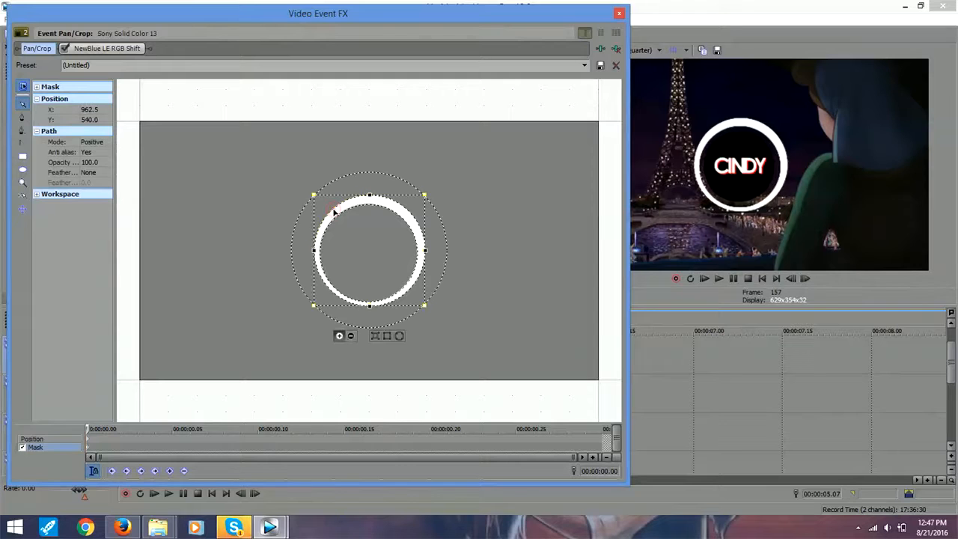
{"action": "left_click", "coordinate": [334, 213]}
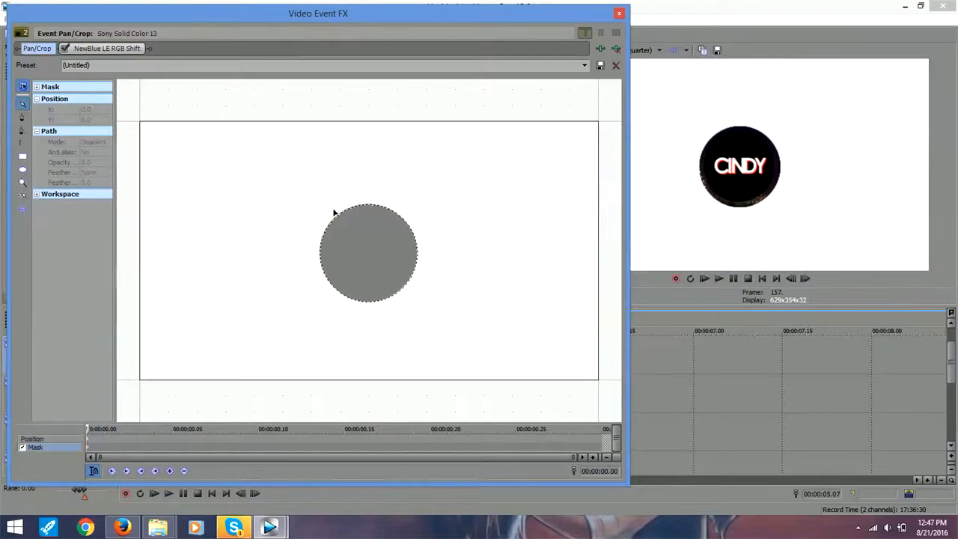
{"action": "left_click", "coordinate": [620, 13]}
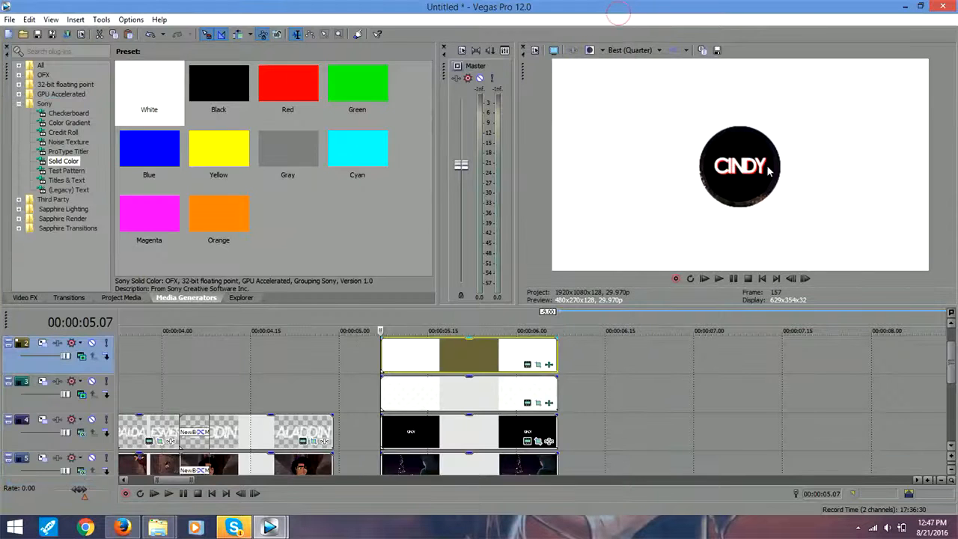
{"action": "left_click", "coordinate": [392, 356]}
{"action": "mouse_move", "coordinate": [394, 347]}
{"action": "left_mouse_down"}
{"action": "mouse_move", "coordinate": [541, 348]}
{"action": "mouse_move", "coordinate": [370, 347]}
{"action": "mouse_move", "coordinate": [380, 347]}
{"action": "left_mouse_up"}
{"action": "left_click", "coordinate": [538, 364]}
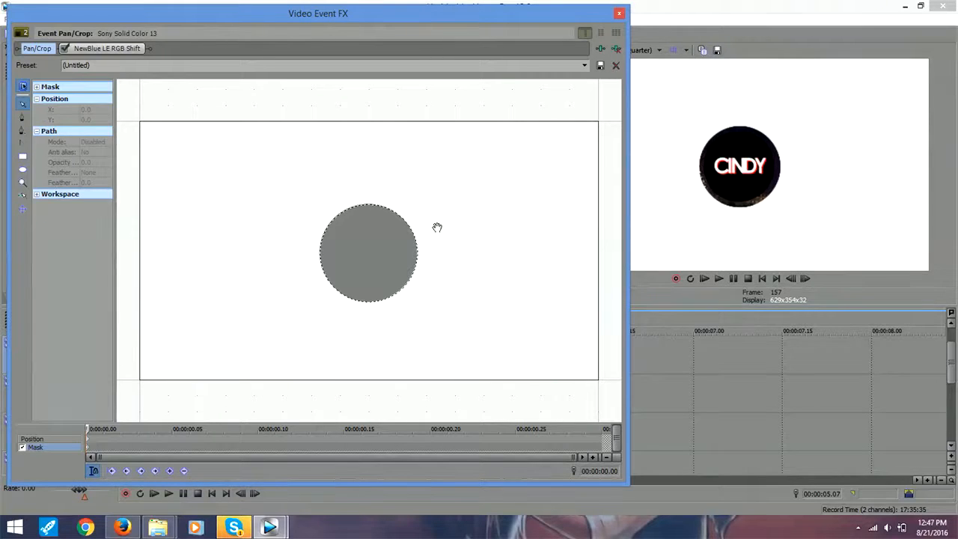
{"action": "left_click", "coordinate": [619, 13]}
{"action": "left_click", "coordinate": [546, 369]}
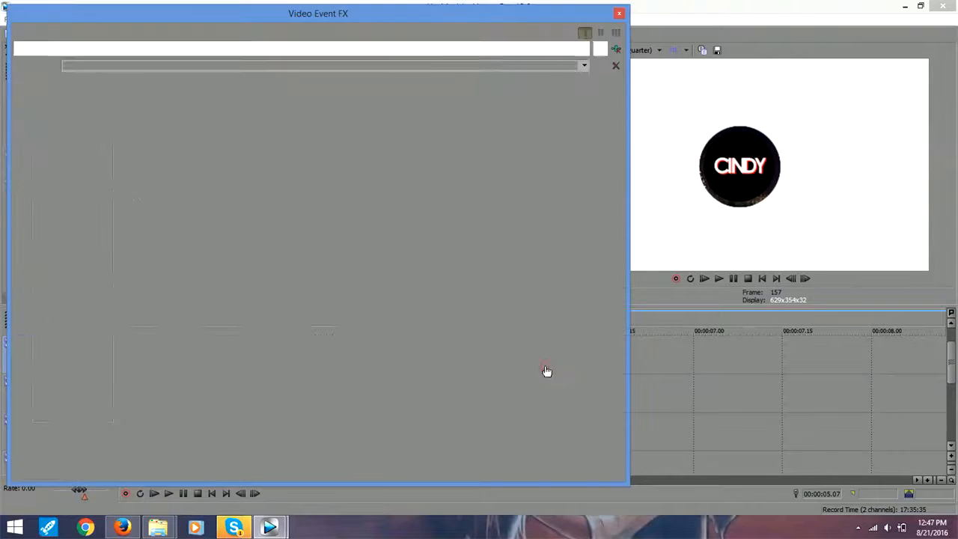
{"action": "left_click", "coordinate": [620, 14]}
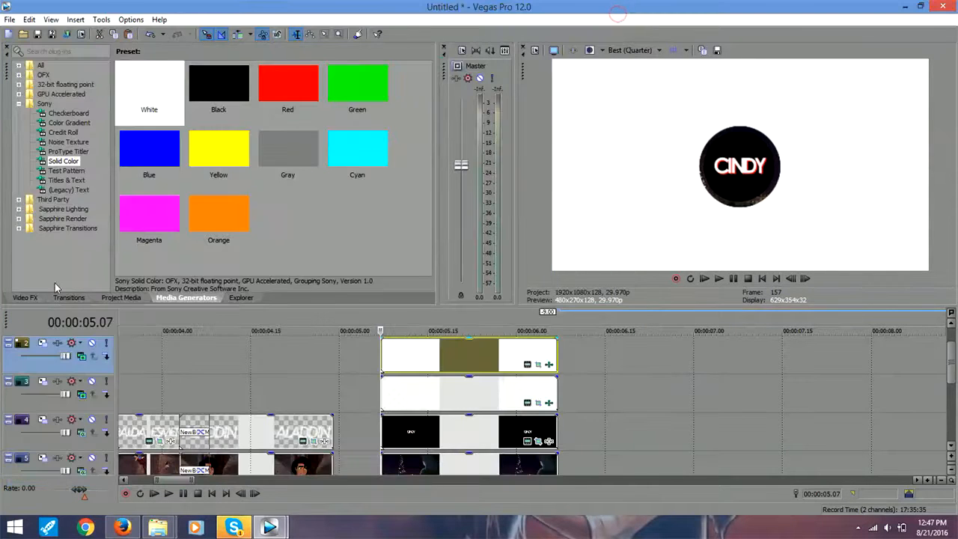
Step: Apply the default Cookie Cutter effect to the upper white solid, with a white color and a border of 0.020
{"action": "left_click", "coordinate": [24, 298]}
{"action": "left_click_drag", "start_coordinate": [122, 110], "coordinate": [438, 354]}
{"action": "left_click", "coordinate": [75, 218]}
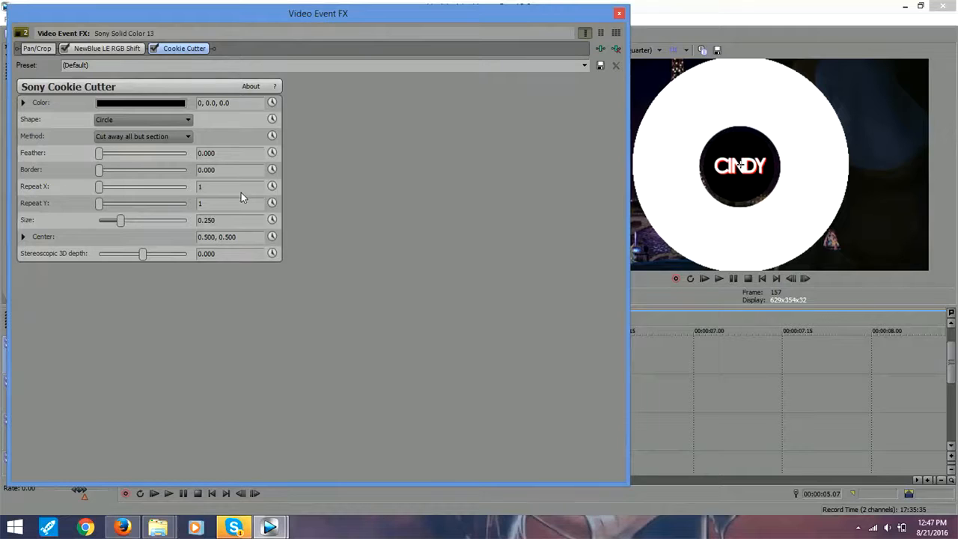
{"action": "left_click", "coordinate": [135, 102]}
{"action": "left_click", "coordinate": [47, 134]}
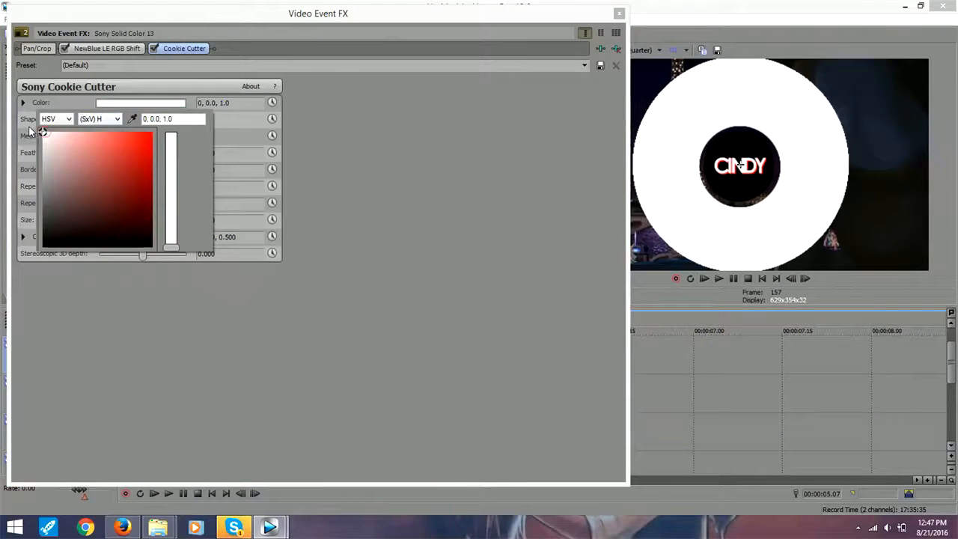
{"action": "left_click", "coordinate": [322, 134]}
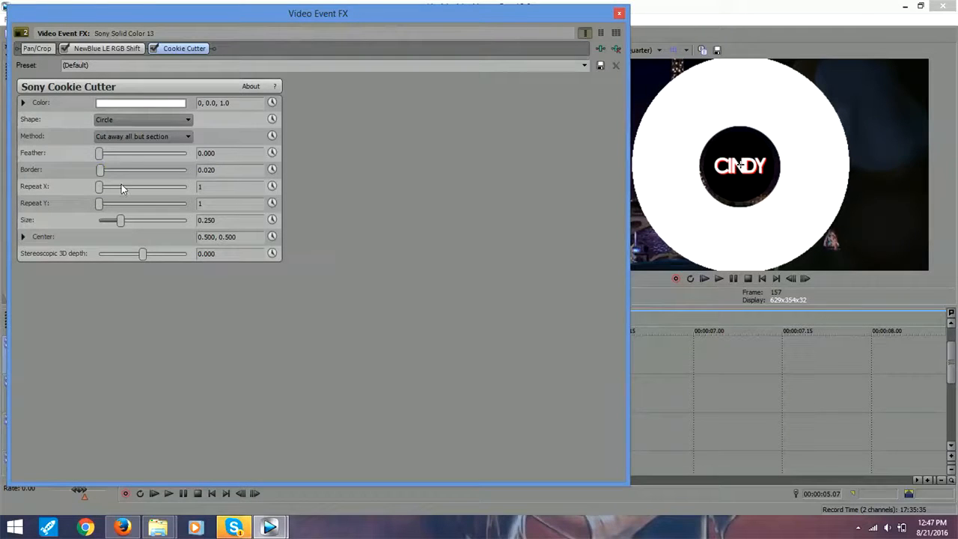
Step: Animate the Cookie Cutter size from 0.000 at the start to 0.150 at 00:00:00.06
{"action": "left_click", "coordinate": [270, 223]}
{"action": "left_click", "coordinate": [232, 392]}
{"action": "left_click", "coordinate": [452, 470]}
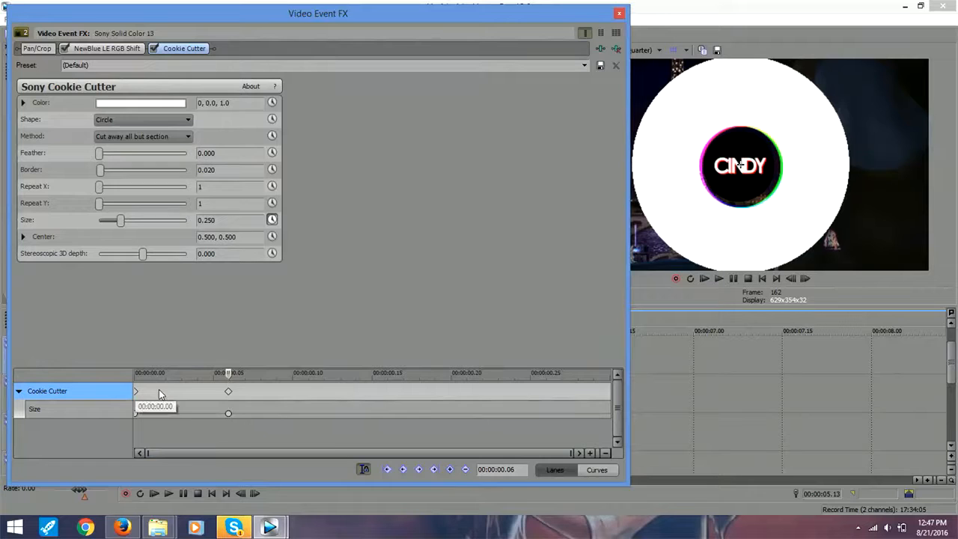
{"action": "left_click", "coordinate": [121, 223]}
{"action": "left_click_drag", "start_coordinate": [122, 224], "coordinate": [115, 222]}
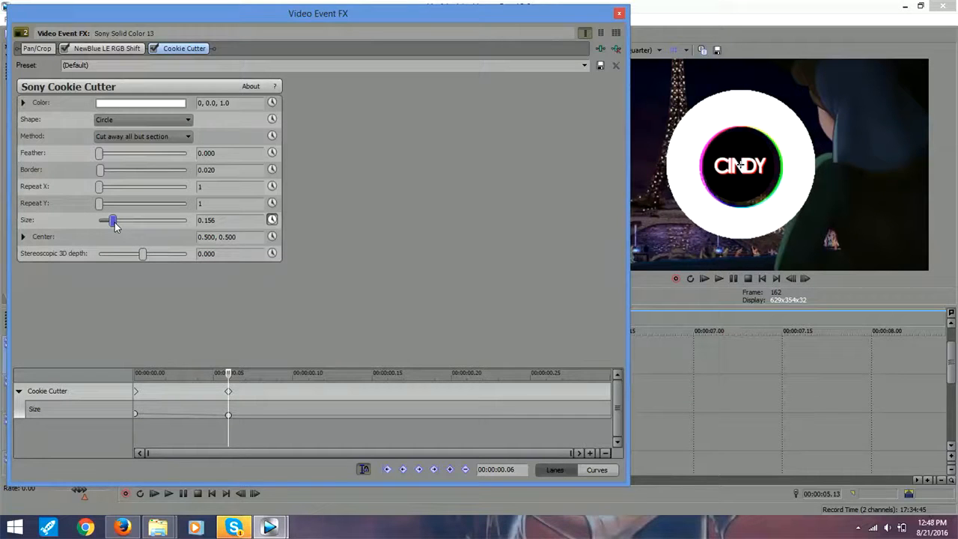
{"action": "left_click", "coordinate": [137, 390]}
{"action": "left_click_drag", "start_coordinate": [122, 222], "coordinate": [97, 223]}
{"action": "left_click_drag", "start_coordinate": [152, 374], "coordinate": [100, 372]}
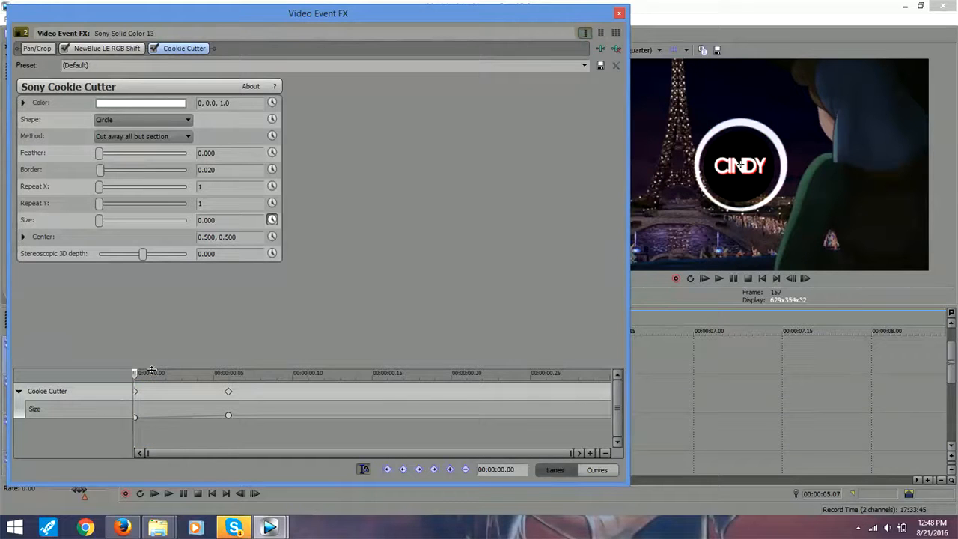
Step: Add a third Cookie Cutter keyframe with size 0.211 and move it to the end of the event
{"action": "left_click_drag", "start_coordinate": [134, 380], "coordinate": [401, 378]}
{"action": "left_click", "coordinate": [132, 386]}
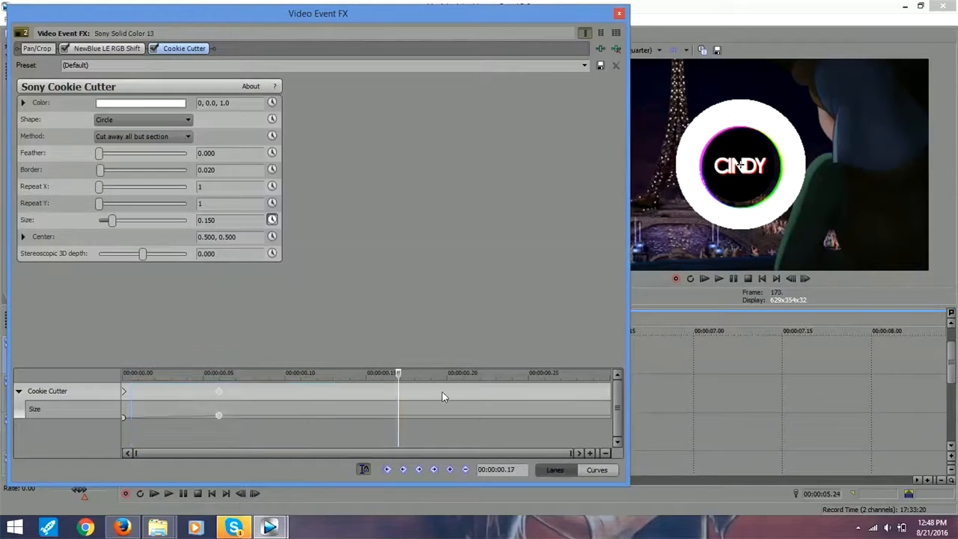
{"action": "left_click", "coordinate": [432, 470]}
{"action": "left_click_drag", "start_coordinate": [103, 216], "coordinate": [119, 223]}
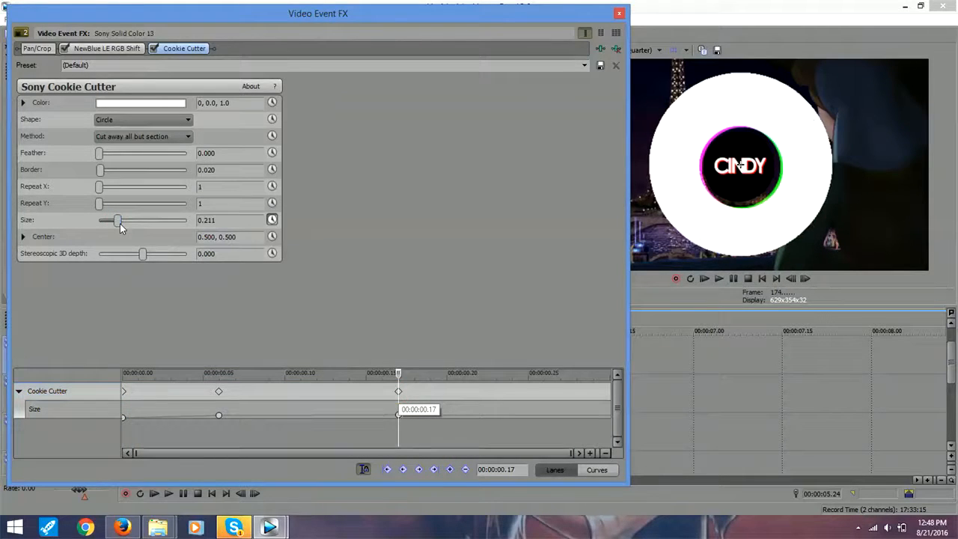
{"action": "left_click_drag", "start_coordinate": [399, 390], "coordinate": [677, 391]}
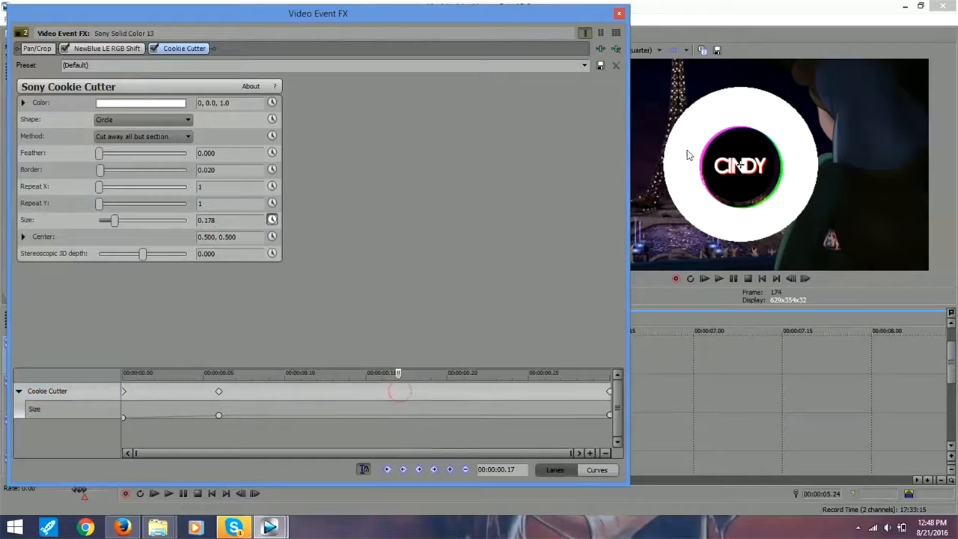
Step: Apply a second default Cookie Cutter to the upper white solid and set its method to Cut away section
{"action": "left_click", "coordinate": [620, 14]}
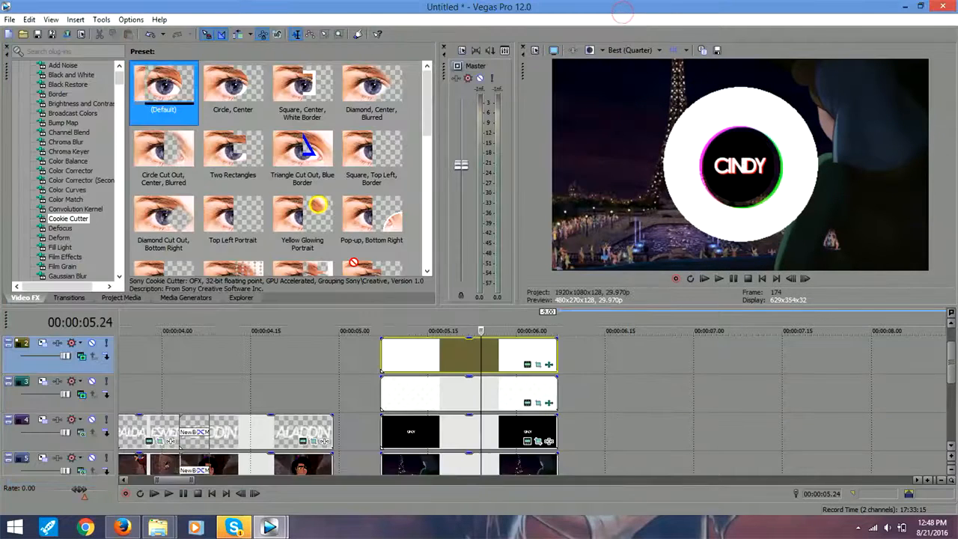
{"action": "left_click_drag", "start_coordinate": [457, 352], "coordinate": [457, 352]}
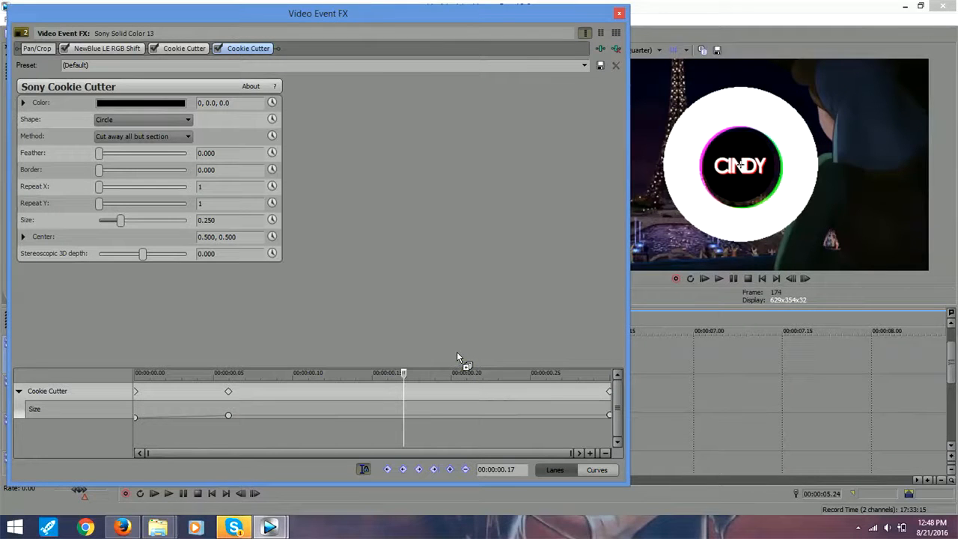
{"action": "left_click", "coordinate": [129, 135]}
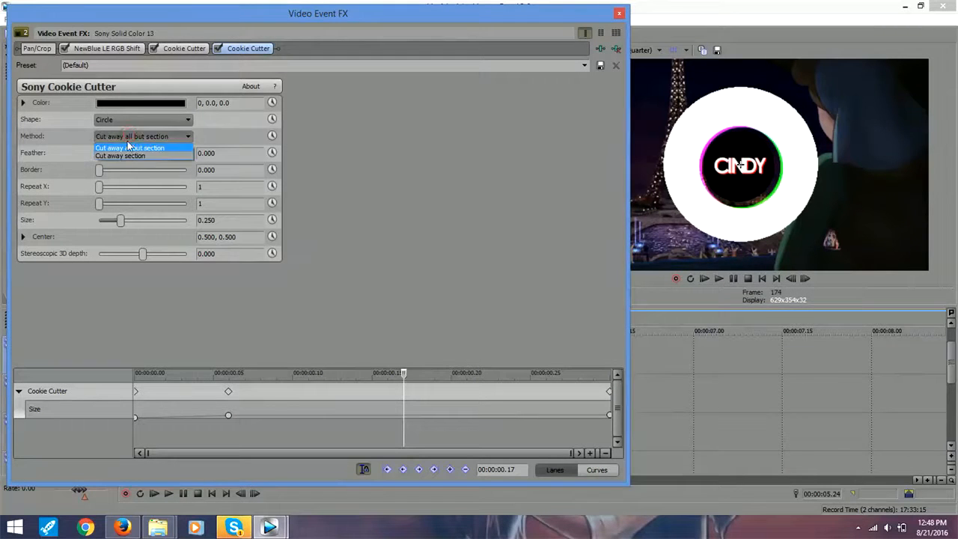
{"action": "left_click", "coordinate": [122, 156]}
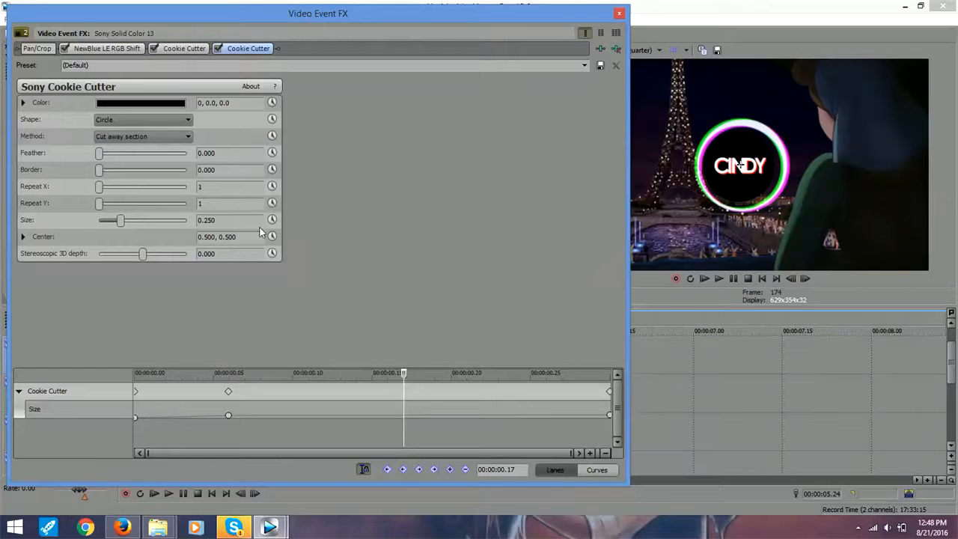
Step: Enable size animation on the second Cookie Cutter, with keyframes at 00:00:00.01 and 00:00:00.07
{"action": "left_click", "coordinate": [135, 430]}
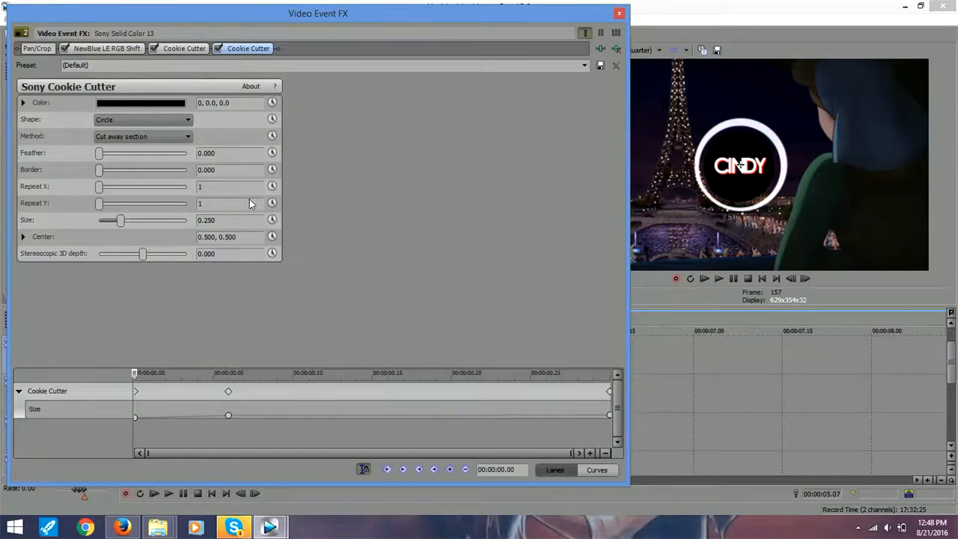
{"action": "left_click", "coordinate": [273, 221]}
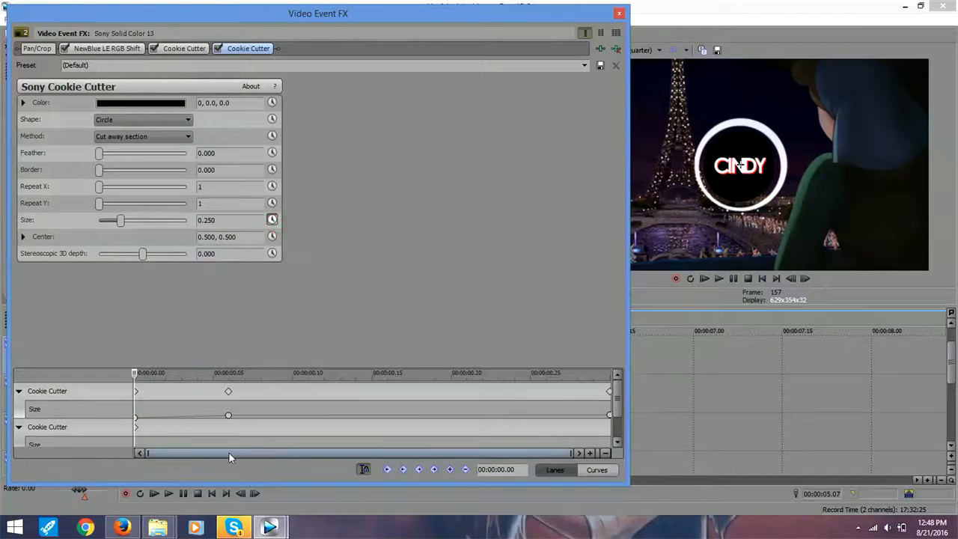
{"action": "left_click", "coordinate": [230, 433]}
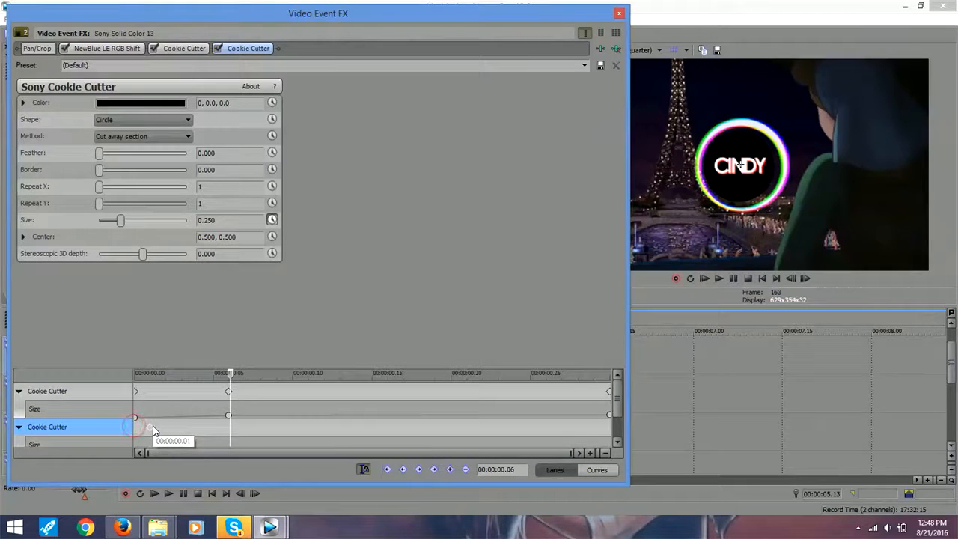
{"action": "left_click", "coordinate": [245, 428]}
{"action": "left_click", "coordinate": [450, 469]}
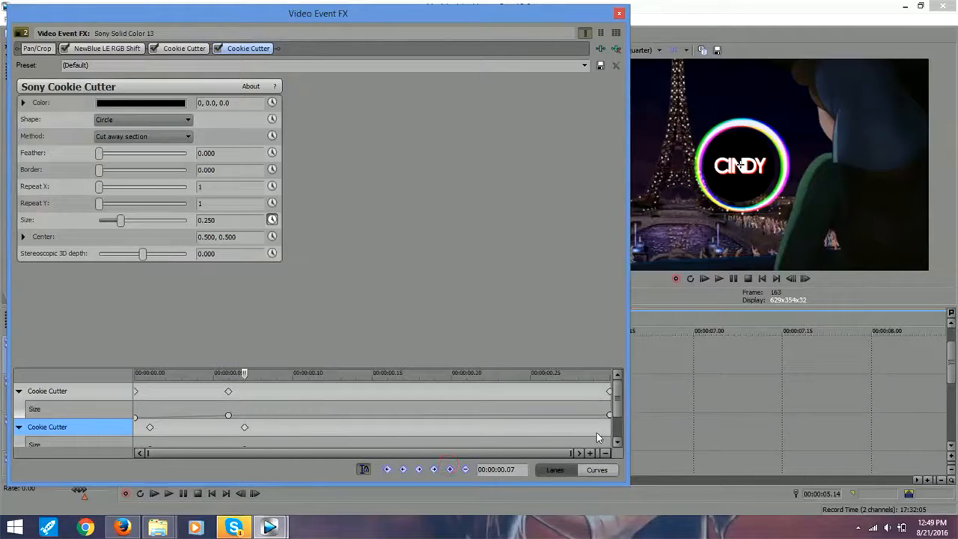
Step: Move the first Cookie Cutter's last size keyframe slightly before the event's end and remove the extra keyframe at 00:00:01.00
{"action": "left_click", "coordinate": [607, 391]}
{"action": "left_click_drag", "start_coordinate": [604, 392], "coordinate": [580, 391]}
{"action": "left_click", "coordinate": [609, 426]}
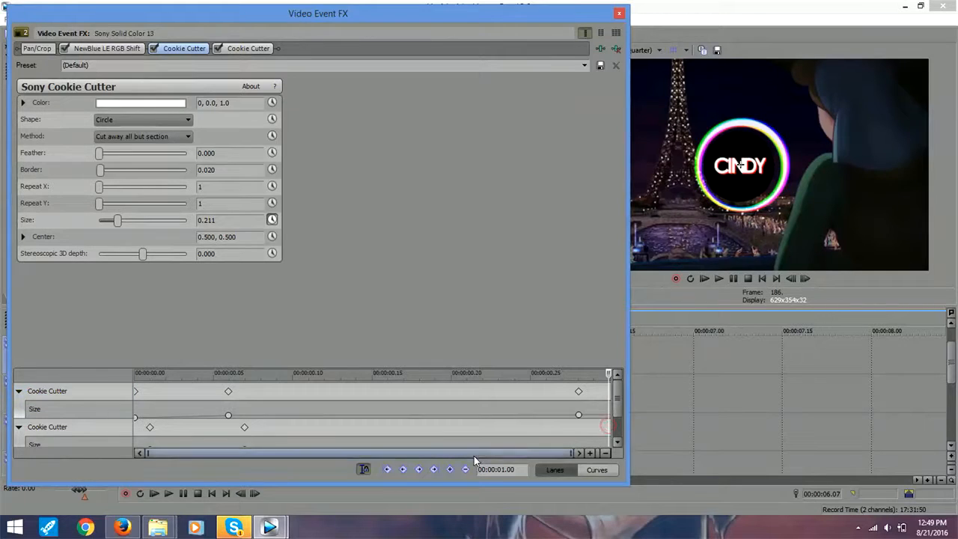
{"action": "left_click", "coordinate": [608, 392]}
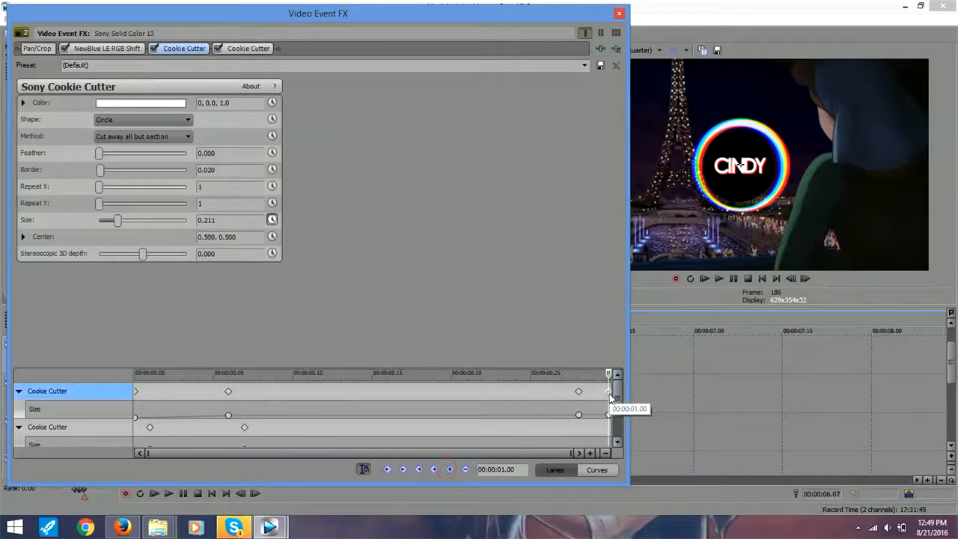
{"action": "left_click", "coordinate": [606, 429]}
{"action": "left_click", "coordinate": [465, 469]}
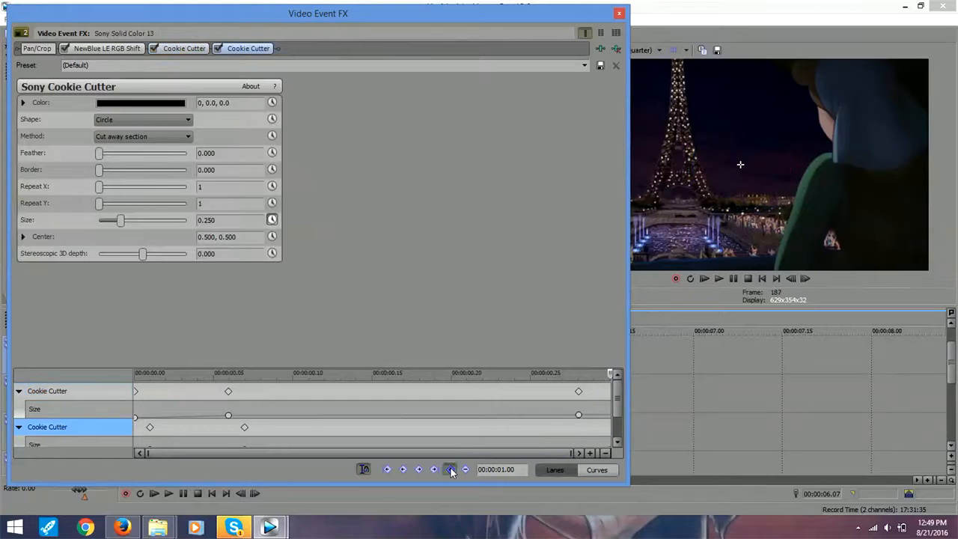
Step: Set the second Cookie Cutter's size to 0.000 at the 00:00:00.01 keyframe
{"action": "left_click", "coordinate": [149, 429]}
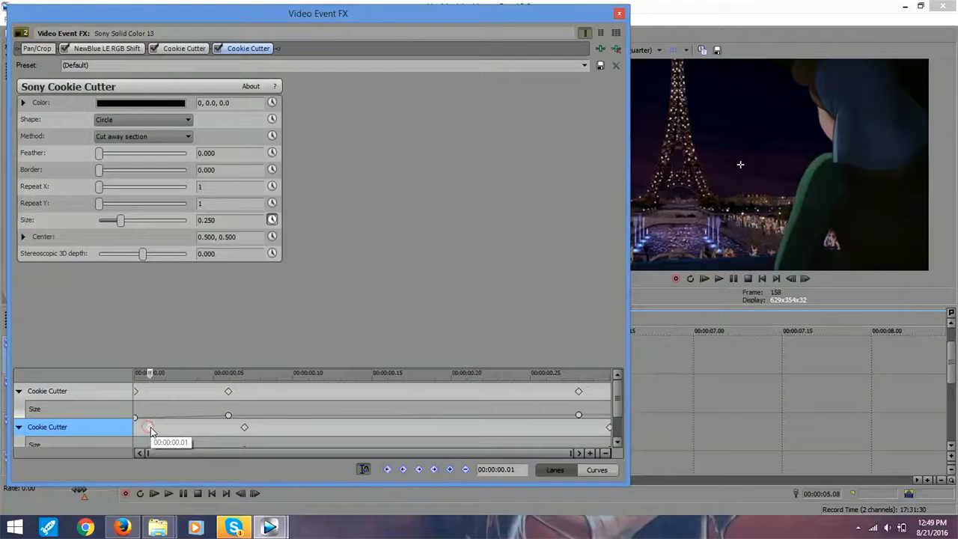
{"action": "left_click_drag", "start_coordinate": [119, 220], "coordinate": [59, 220]}
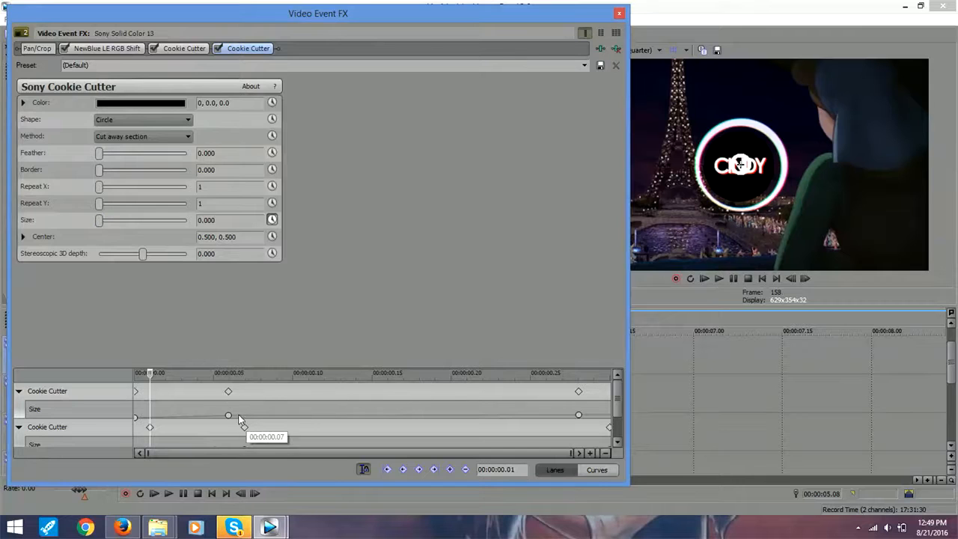
Step: Set the second Cookie Cutter's size to 0.150 at the 00:00:00.07 keyframe, matching the first Cookie Cutter's second keyframe
{"action": "left_click", "coordinate": [228, 391]}
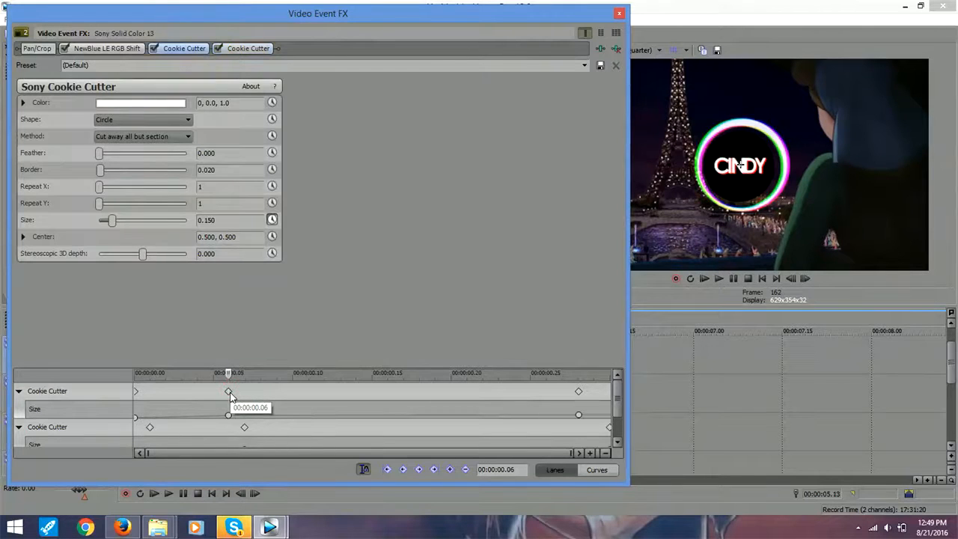
{"action": "left_click", "coordinate": [244, 428]}
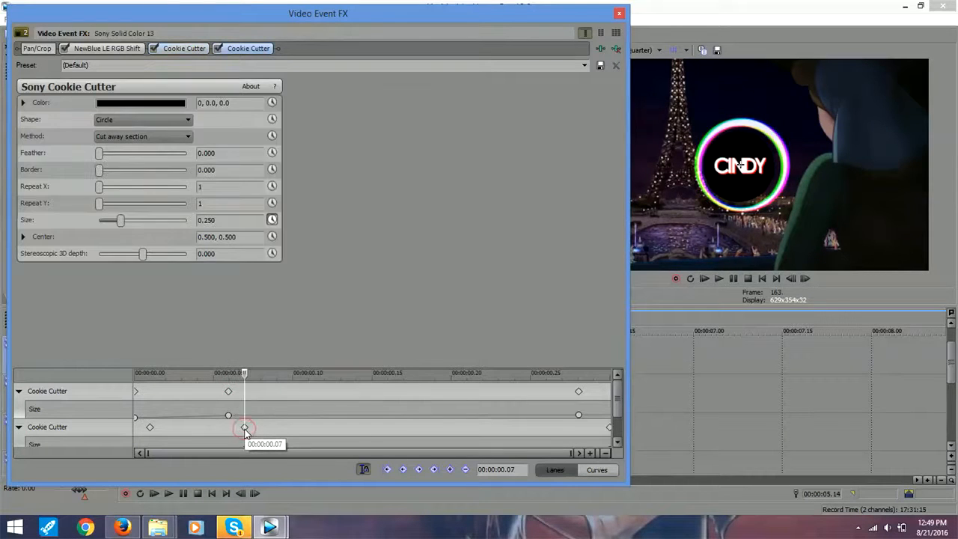
{"action": "left_click", "coordinate": [207, 219]}
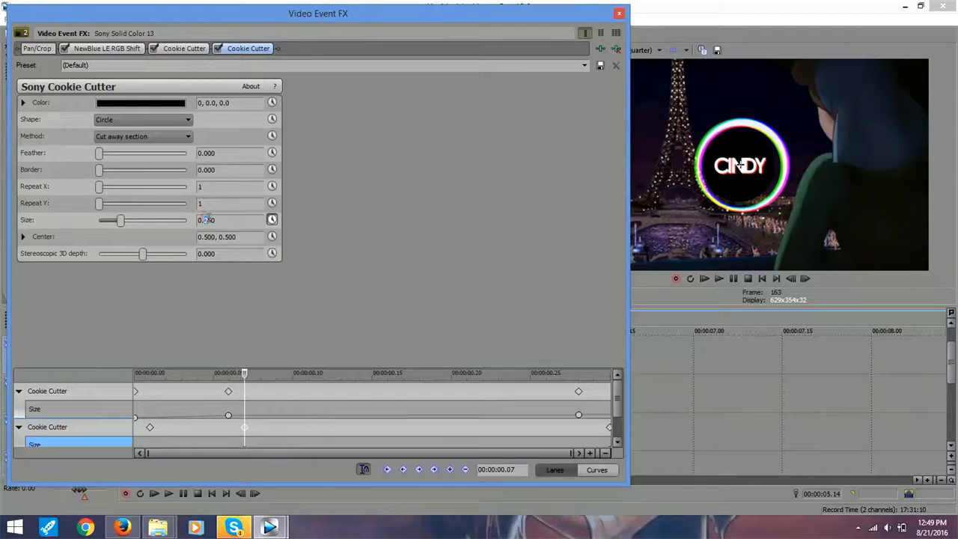
{"action": "key", "text": "Return"}
Step: Set the second Cookie Cutter's size to 0.211 at the 00:00:01.00 keyframe, matching the first Cookie Cutter's final size
{"action": "left_click", "coordinate": [578, 393]}
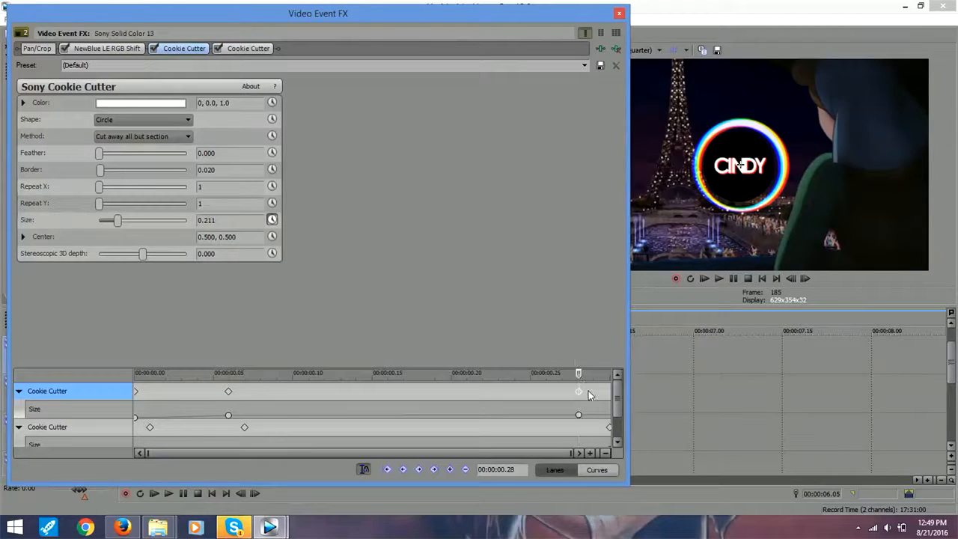
{"action": "left_click", "coordinate": [610, 428]}
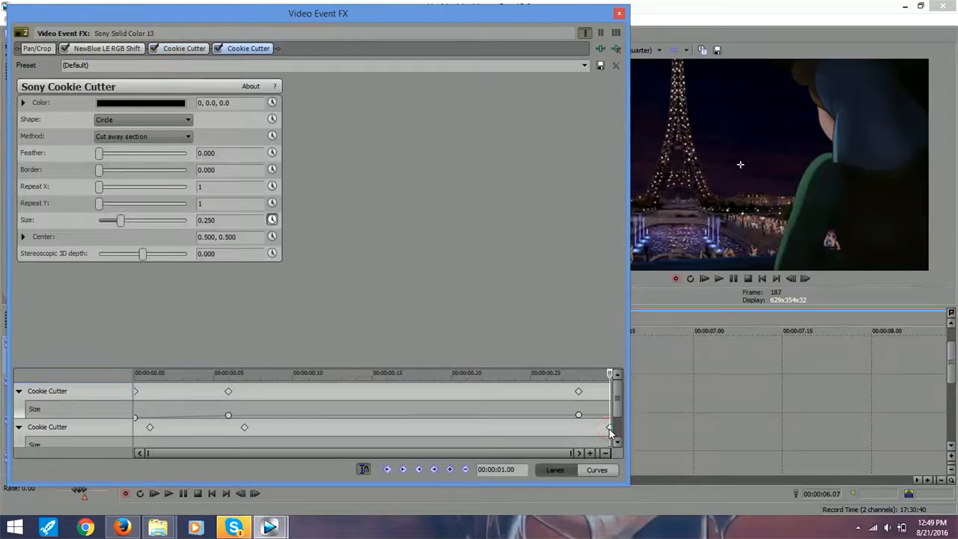
{"action": "left_click", "coordinate": [211, 220]}
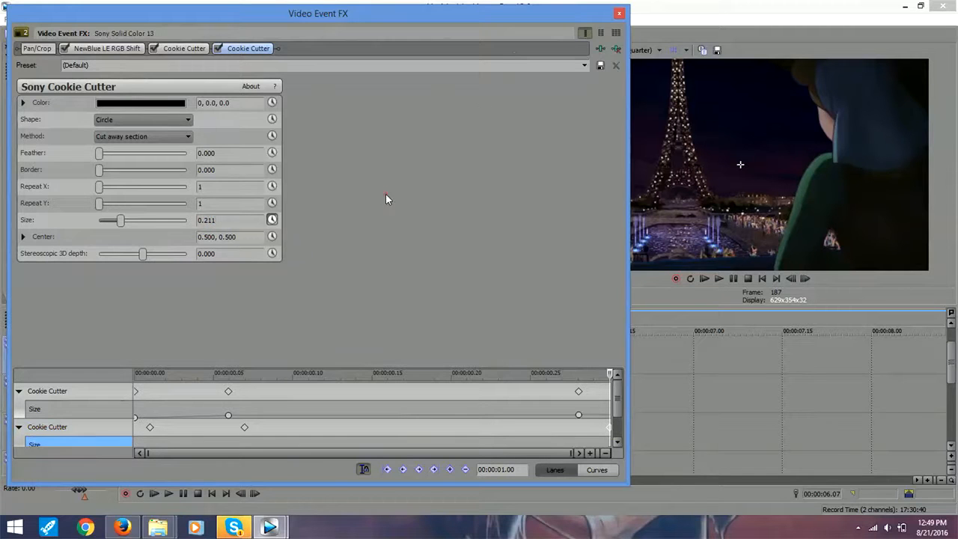
{"action": "left_click", "coordinate": [225, 208]}
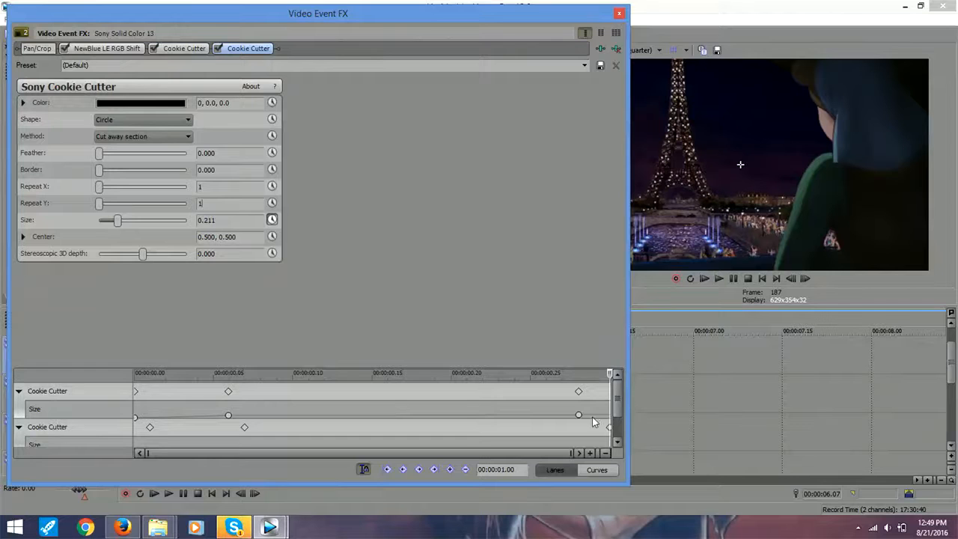
Step: Preview the expanding ring on the timeline and move the first Cookie Cutter's last size keyframe to about 00:00:00.25
{"action": "left_click", "coordinate": [619, 13]}
{"action": "left_click", "coordinate": [392, 355]}
{"action": "left_click_drag", "start_coordinate": [391, 350], "coordinate": [541, 343]}
{"action": "left_click", "coordinate": [549, 365]}
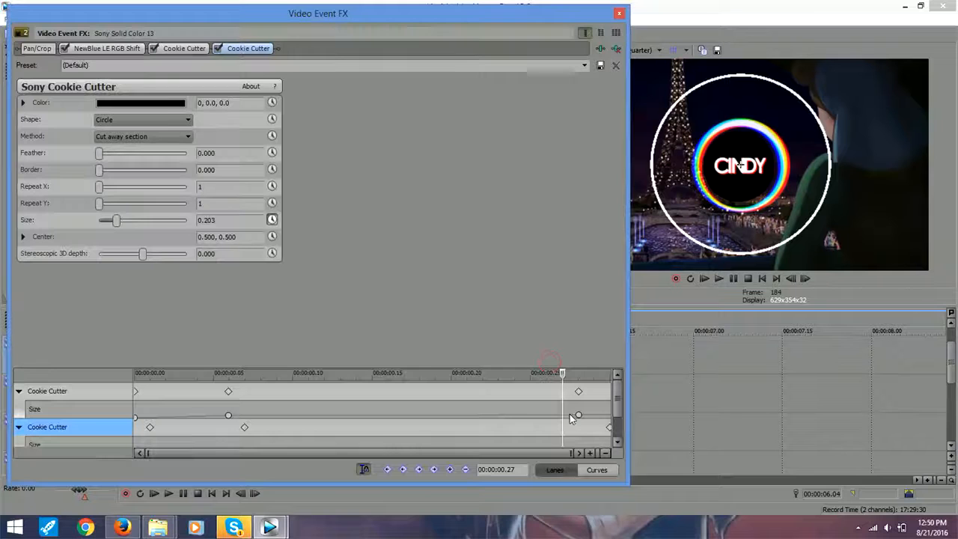
{"action": "left_click", "coordinate": [579, 391]}
{"action": "left_click_drag", "start_coordinate": [579, 391], "coordinate": [531, 392]}
{"action": "left_click", "coordinate": [546, 391]}
Step: Try a larger size on the second Cookie Cutter's final keyframe and preview the ring on the timeline
{"action": "left_click", "coordinate": [610, 429]}
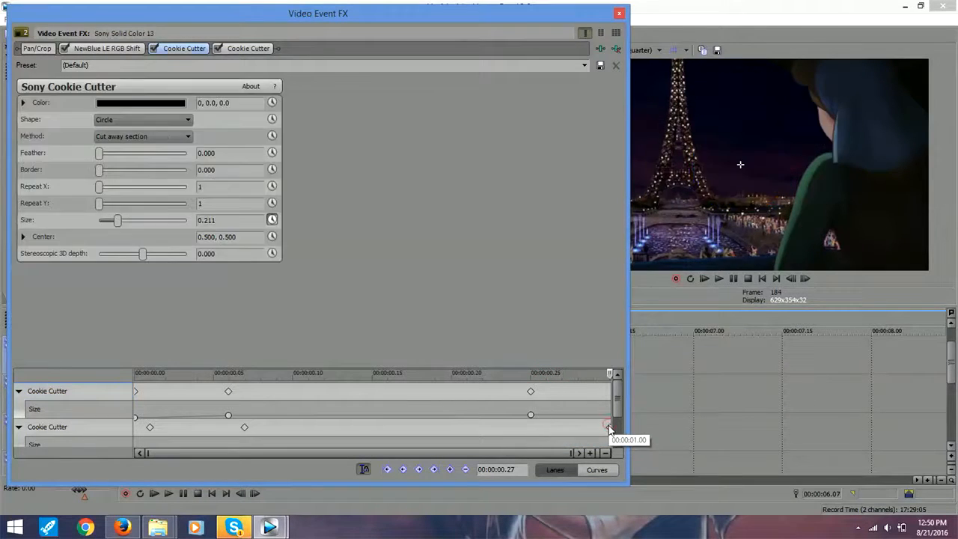
{"action": "left_click_drag", "start_coordinate": [116, 222], "coordinate": [123, 222]}
{"action": "left_click", "coordinate": [625, 14]}
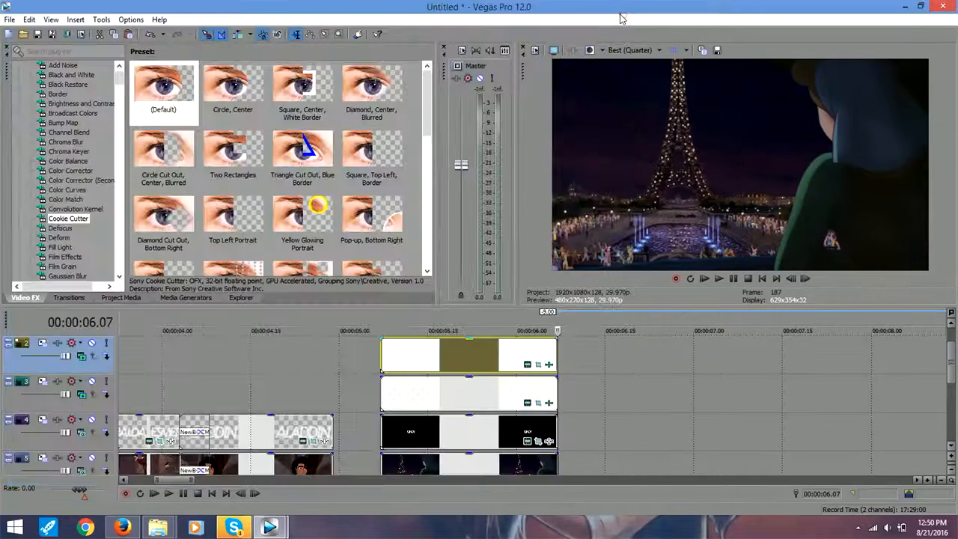
{"action": "left_click", "coordinate": [460, 348]}
{"action": "left_click", "coordinate": [464, 345]}
{"action": "left_click_drag", "start_coordinate": [464, 346], "coordinate": [429, 351]}
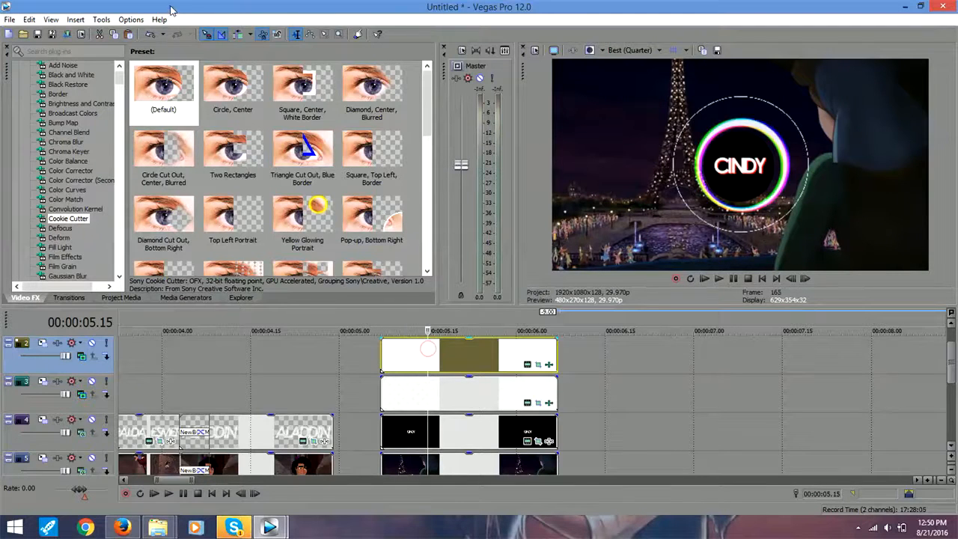
Step: Undo the last size change on the second Cookie Cutter and recheck the ring around 00:00:05.12
{"action": "left_click", "coordinate": [151, 34]}
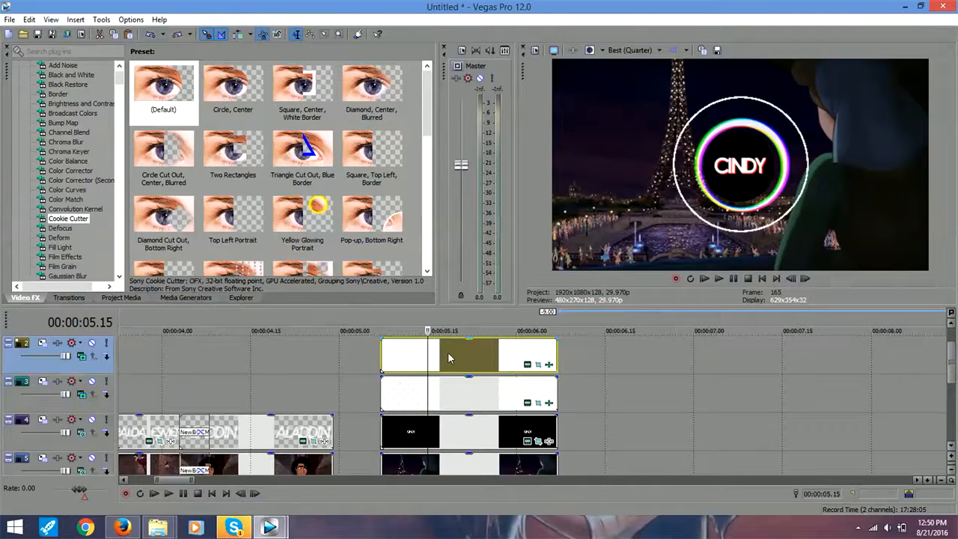
{"action": "mouse_move", "coordinate": [428, 346]}
{"action": "left_mouse_down"}
{"action": "mouse_move", "coordinate": [529, 346]}
{"action": "mouse_move", "coordinate": [385, 353]}
{"action": "mouse_move", "coordinate": [487, 352]}
{"action": "mouse_move", "coordinate": [390, 352]}
{"action": "mouse_move", "coordinate": [410, 352]}
{"action": "left_mouse_up"}
{"action": "left_click", "coordinate": [548, 365]}
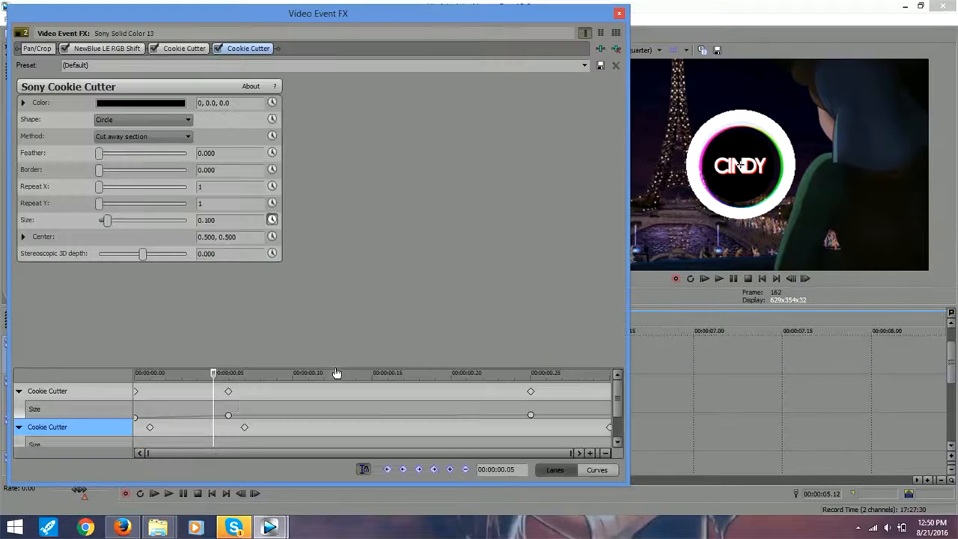
{"action": "left_click", "coordinate": [619, 14]}
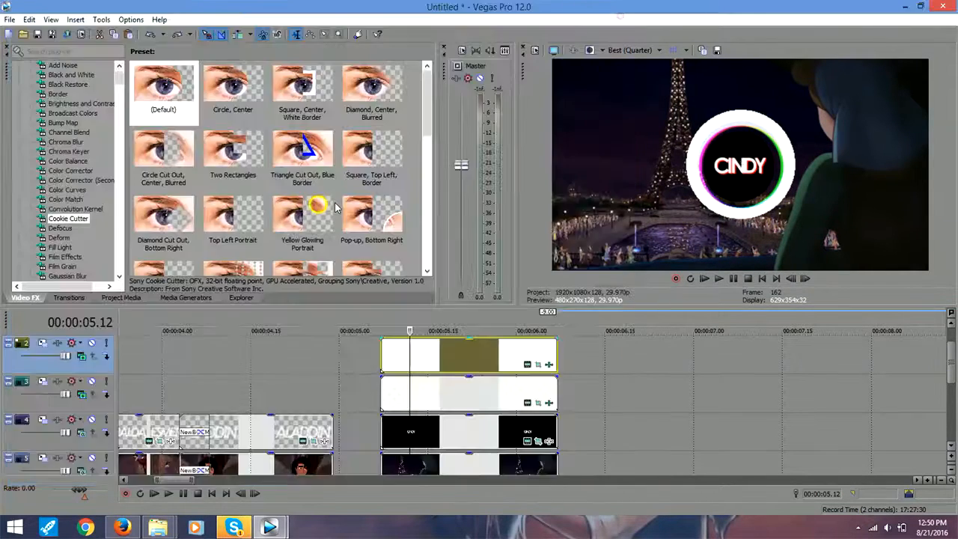
Step: Launch another Vegas Pro 12.0 window alongside the current project
{"action": "left_click", "coordinate": [283, 529]}
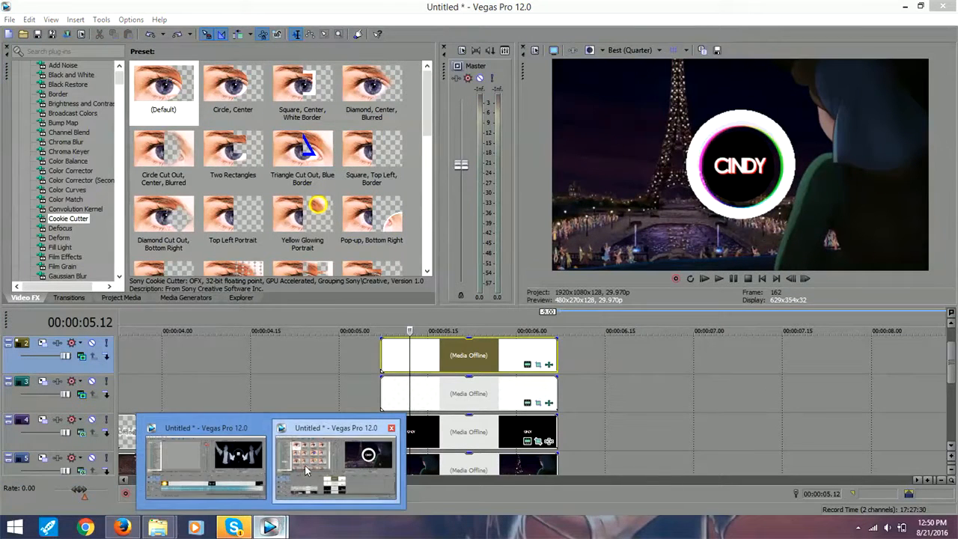
{"action": "right_click", "coordinate": [281, 528]}
{"action": "left_click", "coordinate": [266, 469]}
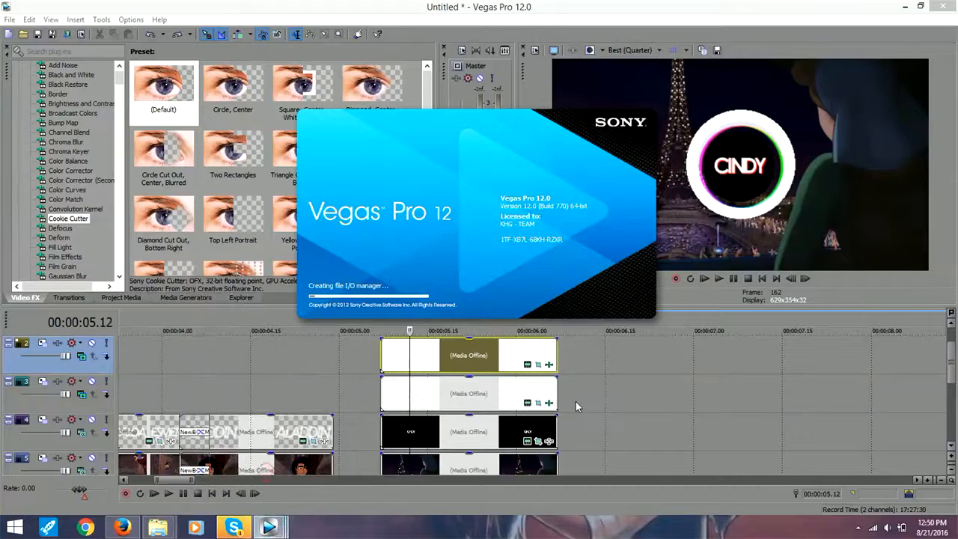
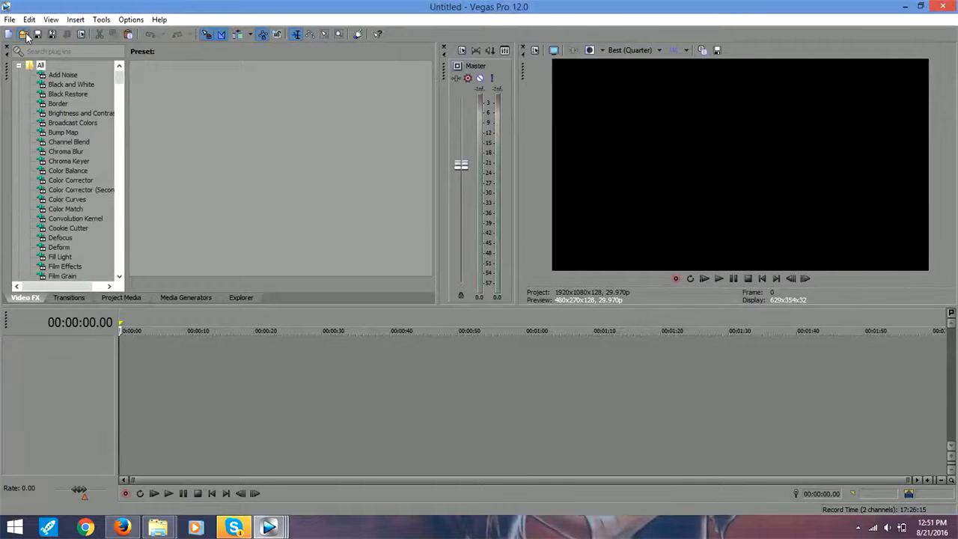
Step: Open the project Dimitri - I Like It from the Completed folder, ignoring missing files and leaving them offline
{"action": "left_click", "coordinate": [23, 35]}
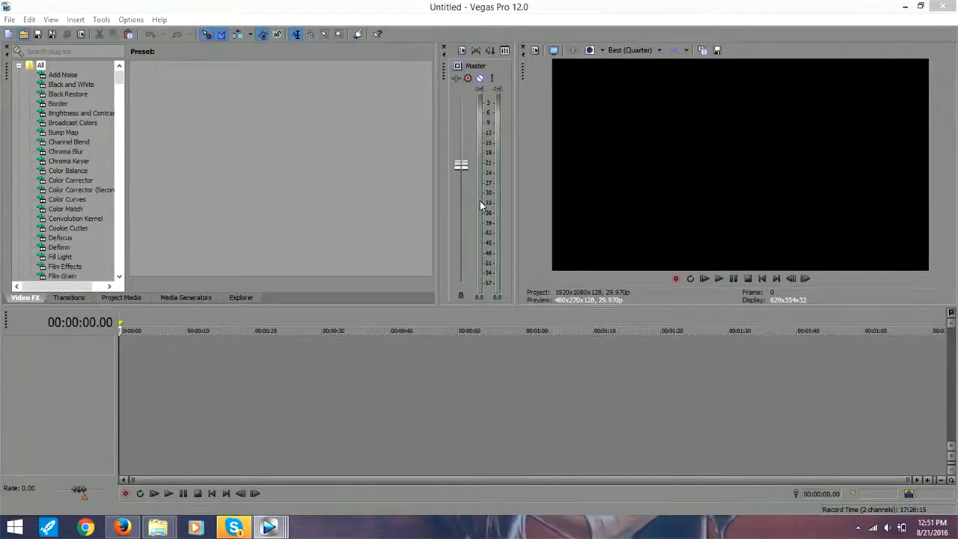
{"action": "left_click_drag", "start_coordinate": [465, 107], "coordinate": [420, 150]}
{"action": "double_click", "coordinate": [149, 123]}
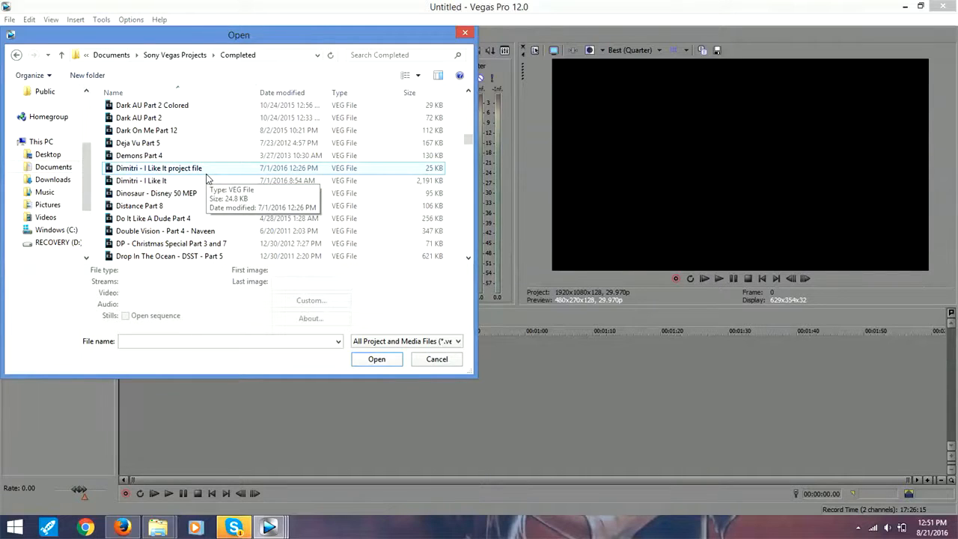
{"action": "double_click", "coordinate": [141, 181]}
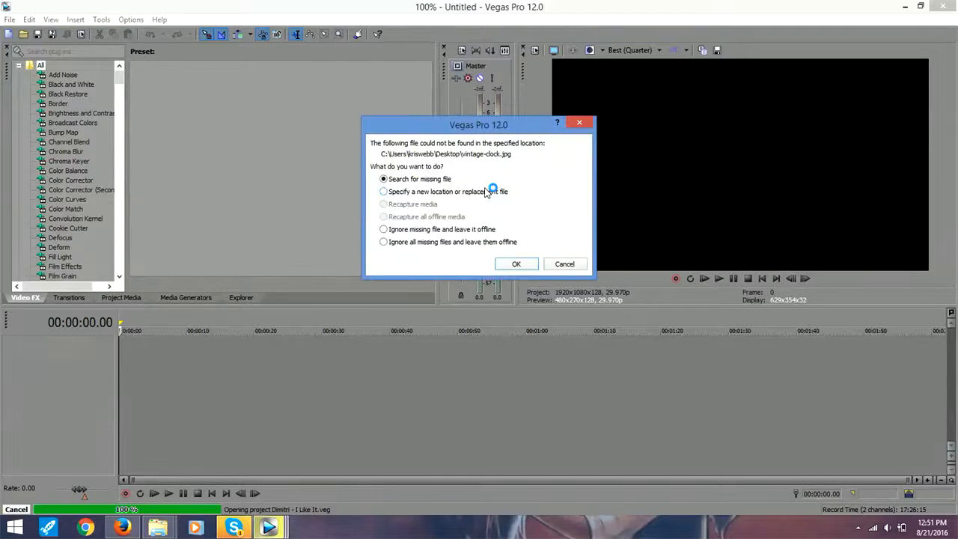
{"action": "left_click", "coordinate": [463, 229]}
{"action": "left_click", "coordinate": [511, 265]}
{"action": "left_click", "coordinate": [512, 265]}
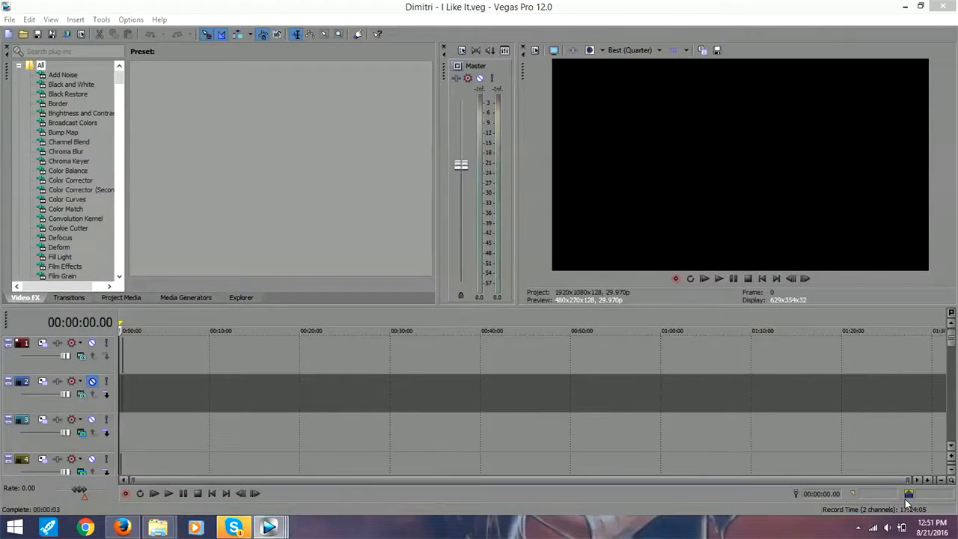
Step: Look through the upper tracks of the project's timeline around 00:00:25 to locate the ring effect
{"action": "left_click", "coordinate": [929, 480]}
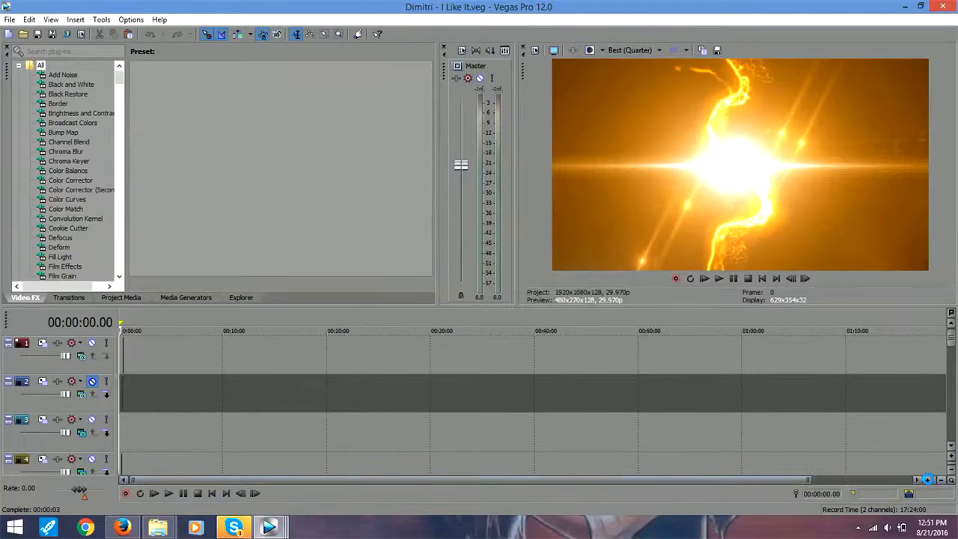
{"action": "left_click", "coordinate": [928, 480]}
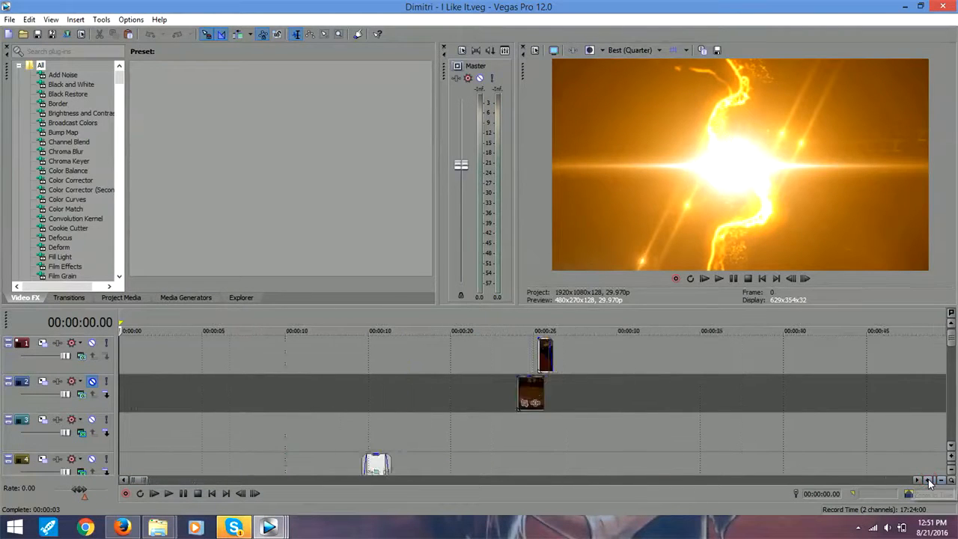
{"action": "left_click", "coordinate": [928, 480]}
{"action": "mouse_move", "coordinate": [952, 339]}
{"action": "left_mouse_down"}
{"action": "mouse_move", "coordinate": [952, 352]}
{"action": "mouse_move", "coordinate": [953, 326]}
{"action": "left_mouse_up"}
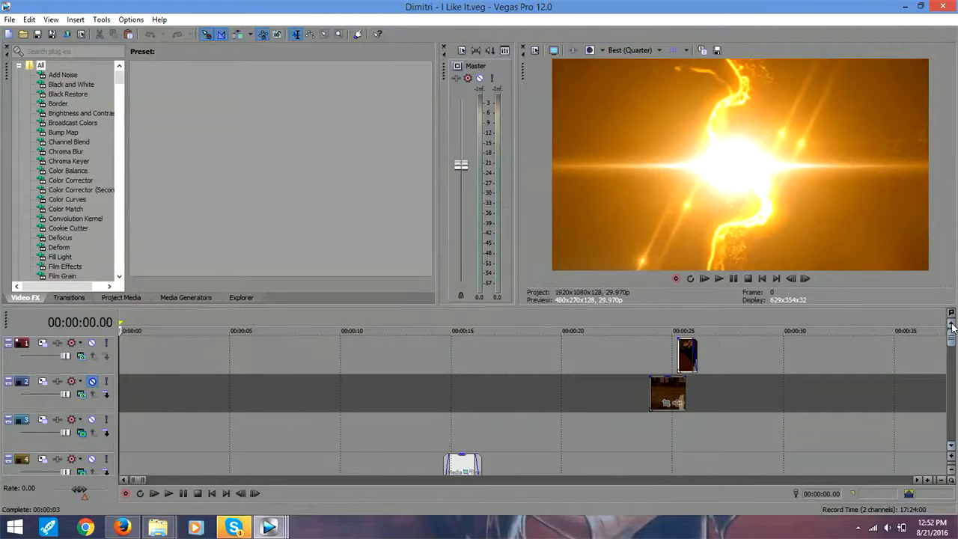
{"action": "left_click", "coordinate": [686, 360]}
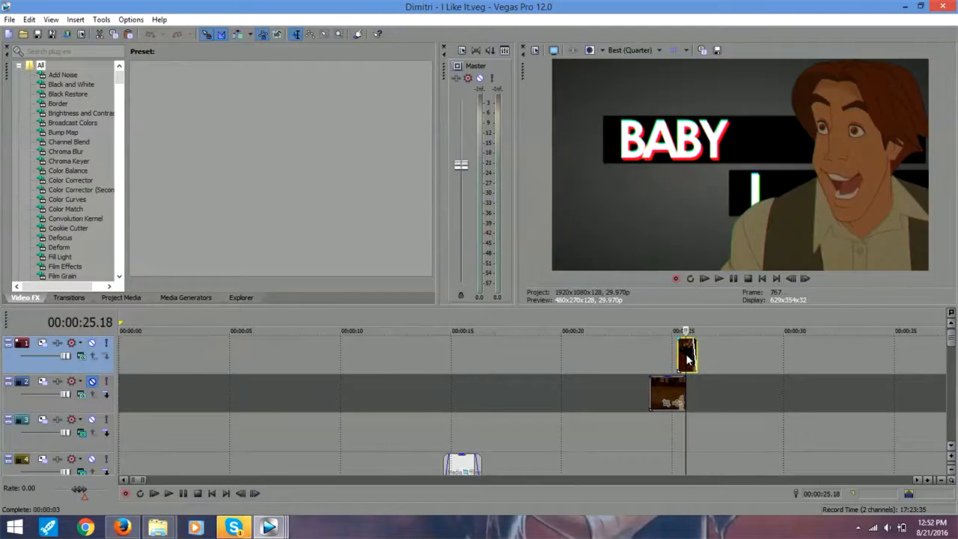
{"action": "left_click", "coordinate": [691, 352]}
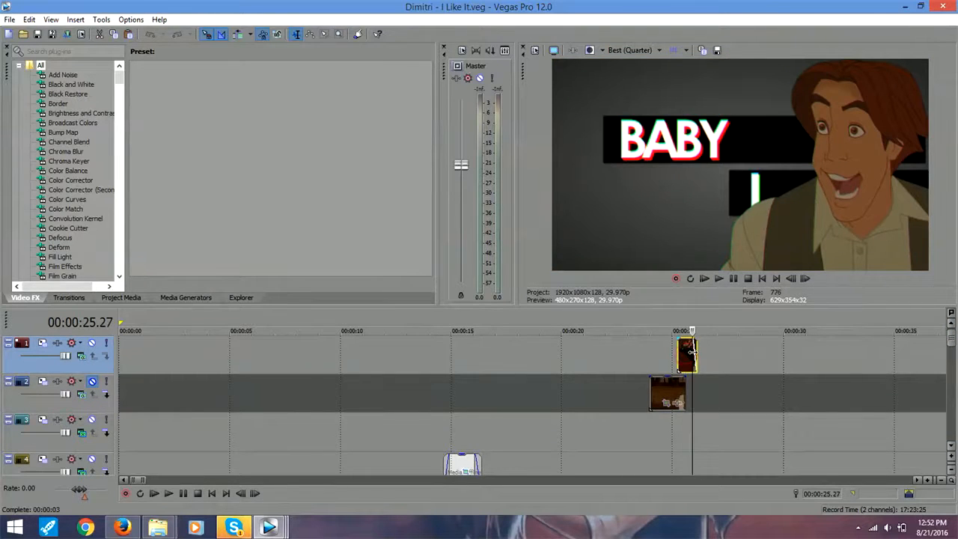
{"action": "left_click", "coordinate": [686, 352]}
{"action": "mouse_move", "coordinate": [952, 343]}
{"action": "left_mouse_down"}
{"action": "mouse_move", "coordinate": [949, 378]}
{"action": "mouse_move", "coordinate": [948, 356]}
{"action": "left_mouse_up"}
{"action": "left_click", "coordinate": [928, 480]}
{"action": "left_click", "coordinate": [928, 480]}
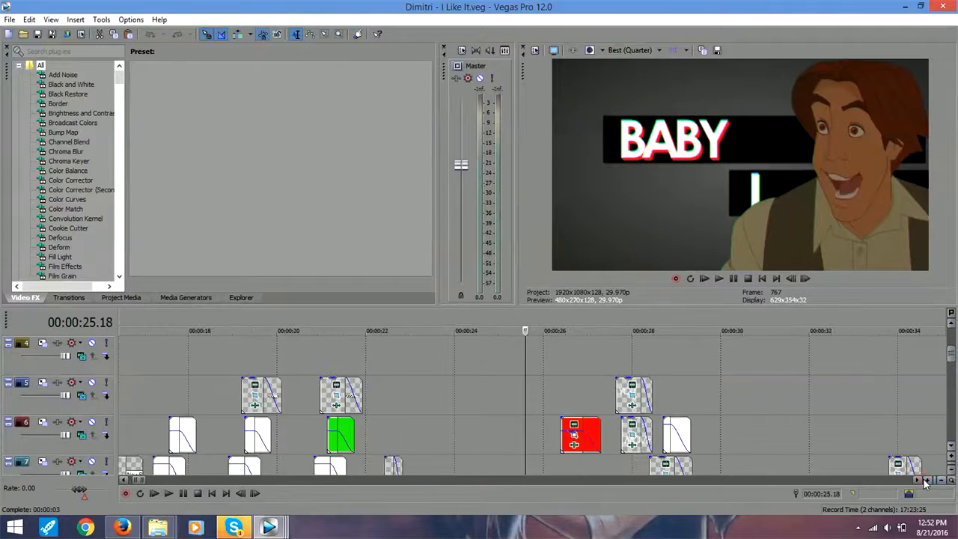
{"action": "left_click", "coordinate": [927, 481]}
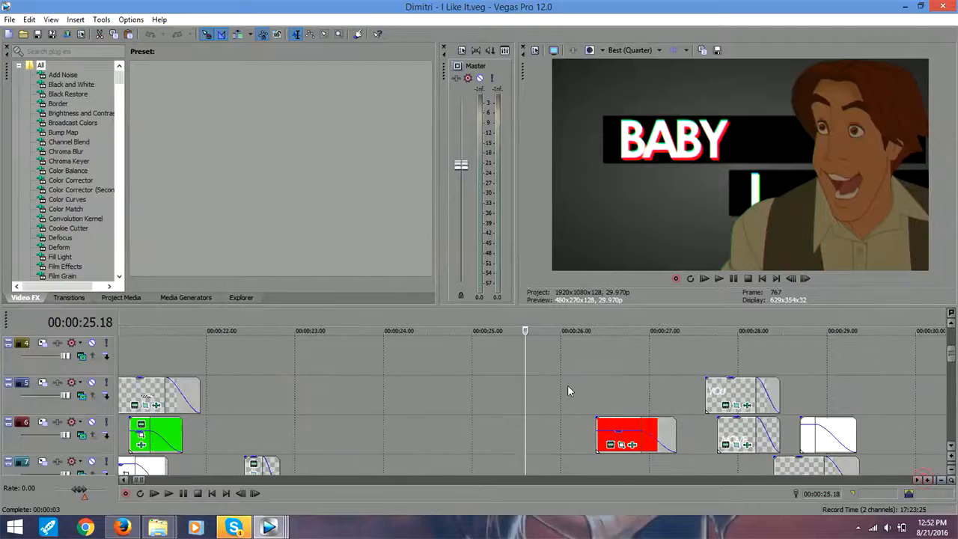
Step: Examine how the red ring expands across the red solid on track 6 between 00:00:26.18 and 00:00:26.29
{"action": "left_click", "coordinate": [614, 395]}
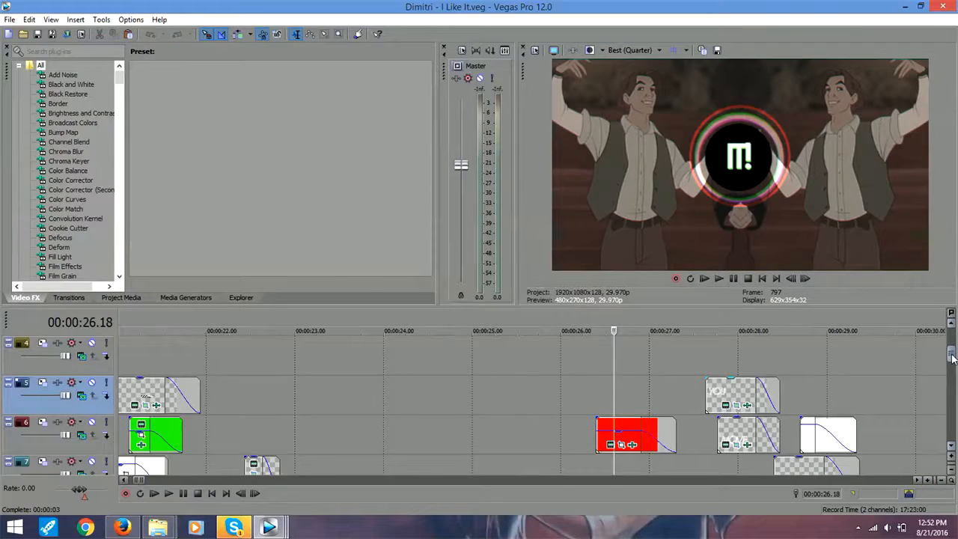
{"action": "left_click_drag", "start_coordinate": [614, 387], "coordinate": [646, 388]}
{"action": "left_click", "coordinate": [641, 388]}
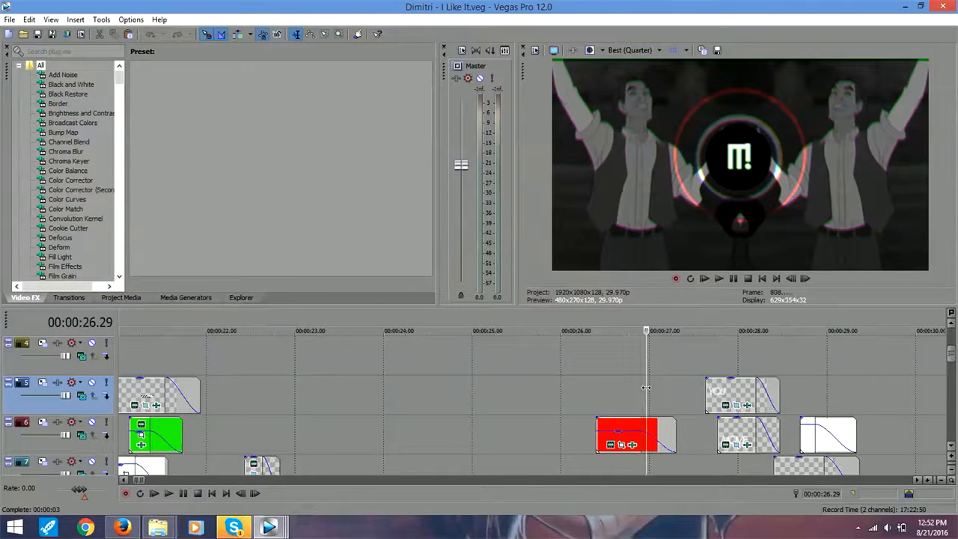
{"action": "left_click", "coordinate": [620, 390]}
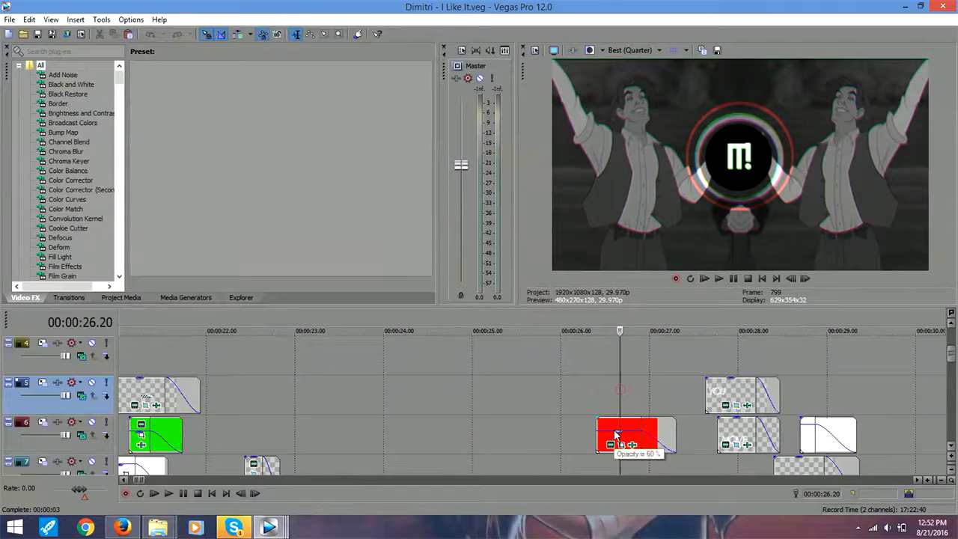
Step: Check the compositing mode of track 6, which holds the red solid
{"action": "scroll", "coordinate": [952, 366], "scroll_direction": "down", "scroll_amount": 1}
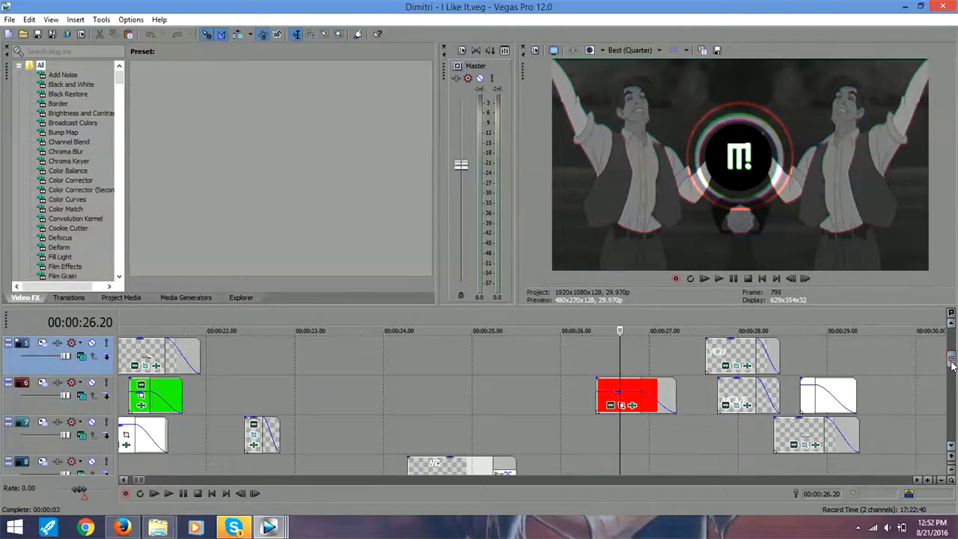
{"action": "left_click", "coordinate": [82, 395]}
{"action": "left_click", "coordinate": [109, 339]}
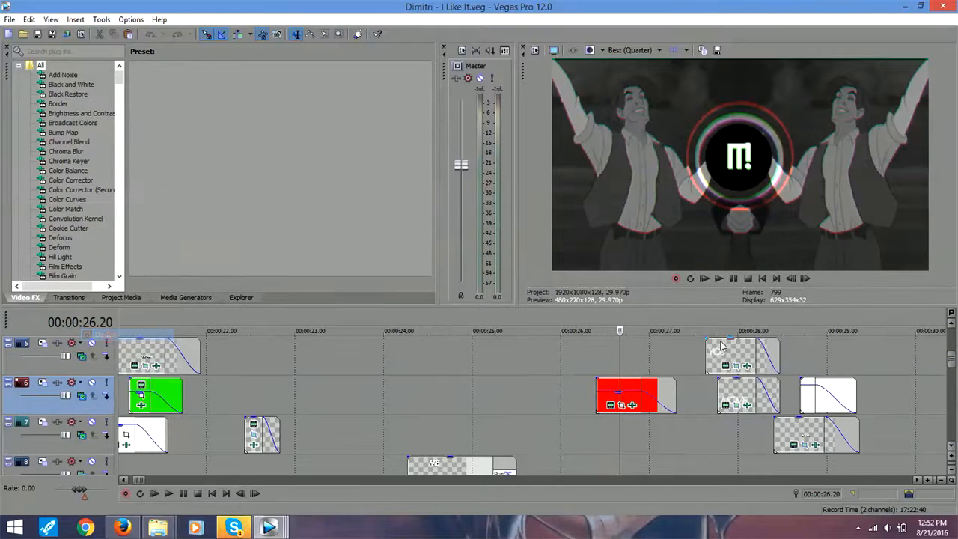
Step: Examine the early size keyframes of both Cookie Cutter effects on track 6's red solid, from 00:00:00.02 to 00:00:00.04
{"action": "left_click", "coordinate": [605, 360]}
{"action": "mouse_move", "coordinate": [606, 348]}
{"action": "left_mouse_down"}
{"action": "mouse_move", "coordinate": [657, 348]}
{"action": "mouse_move", "coordinate": [608, 345]}
{"action": "left_mouse_up"}
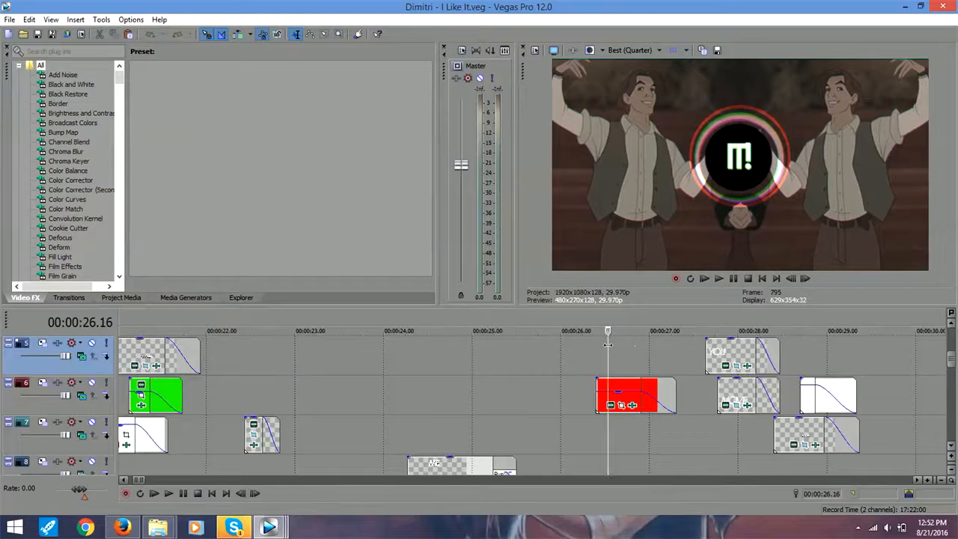
{"action": "left_click", "coordinate": [633, 406]}
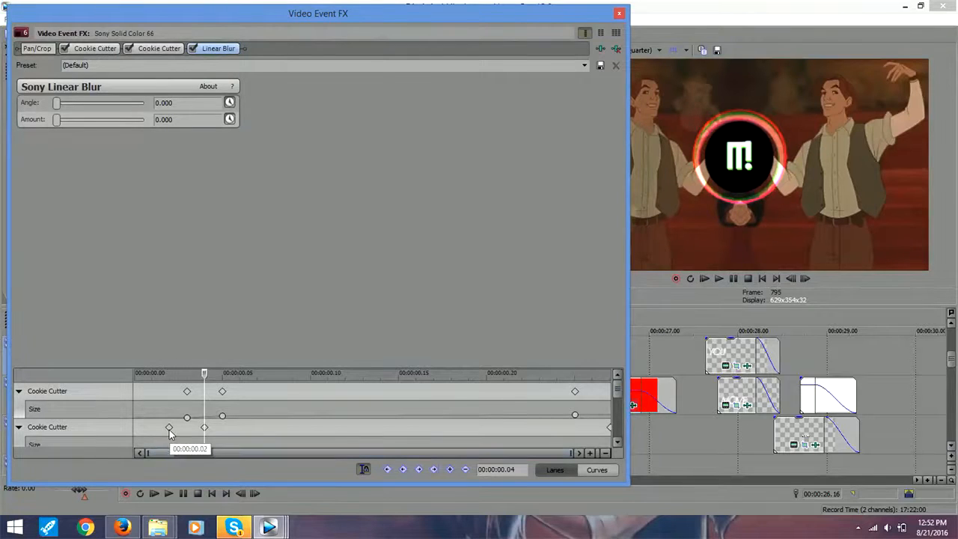
{"action": "left_click", "coordinate": [168, 426]}
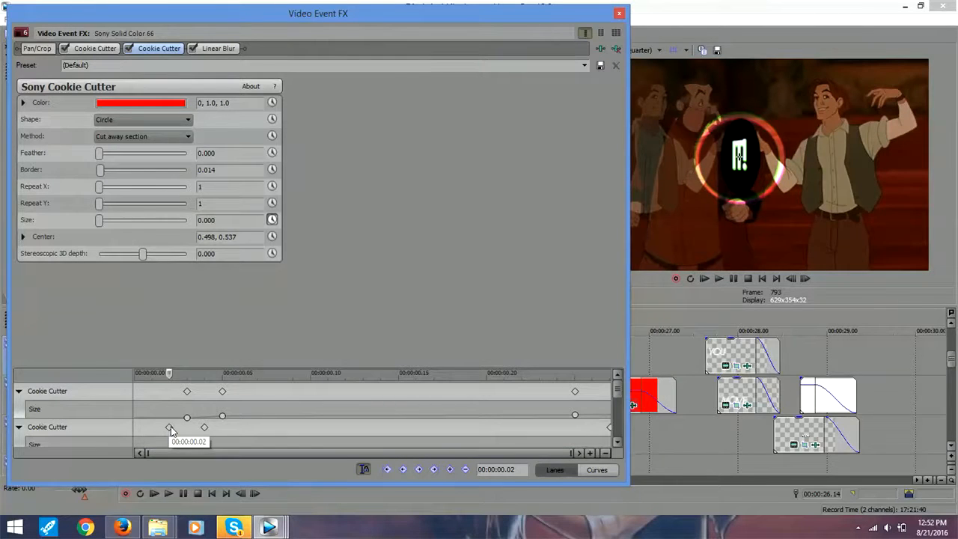
{"action": "left_click", "coordinate": [179, 431]}
{"action": "left_click", "coordinate": [191, 429]}
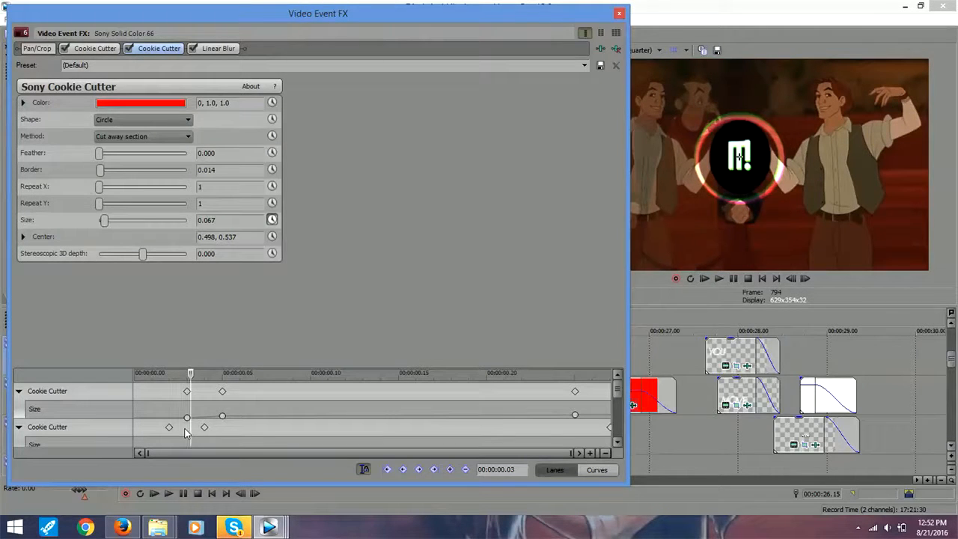
{"action": "left_click", "coordinate": [205, 427]}
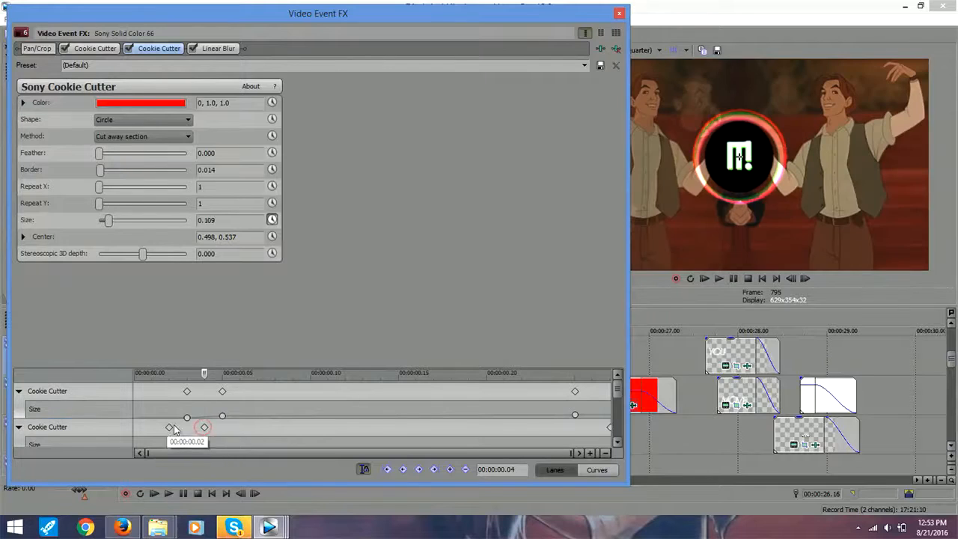
{"action": "left_click", "coordinate": [167, 427]}
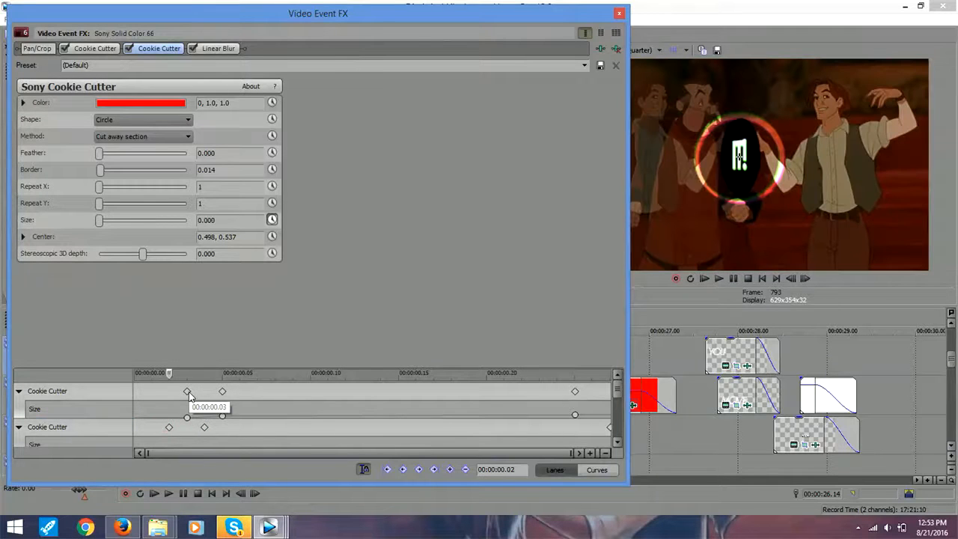
{"action": "left_click", "coordinate": [187, 391]}
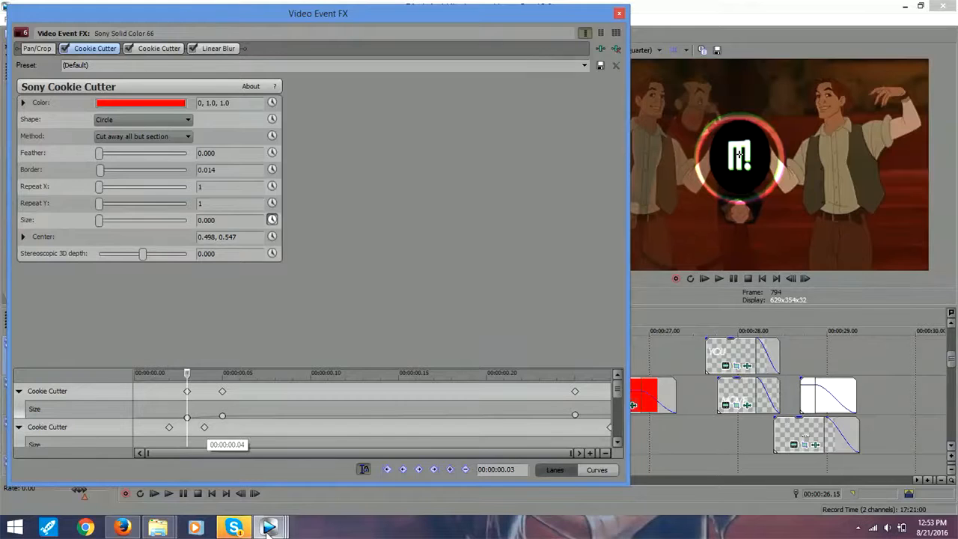
Step: In the untitled CINDY project, move the early keyframes of track 2's first Cookie Cutter to frames 3 and 8, and the second's later one to frame 6
{"action": "mouse_move", "coordinate": [268, 525]}
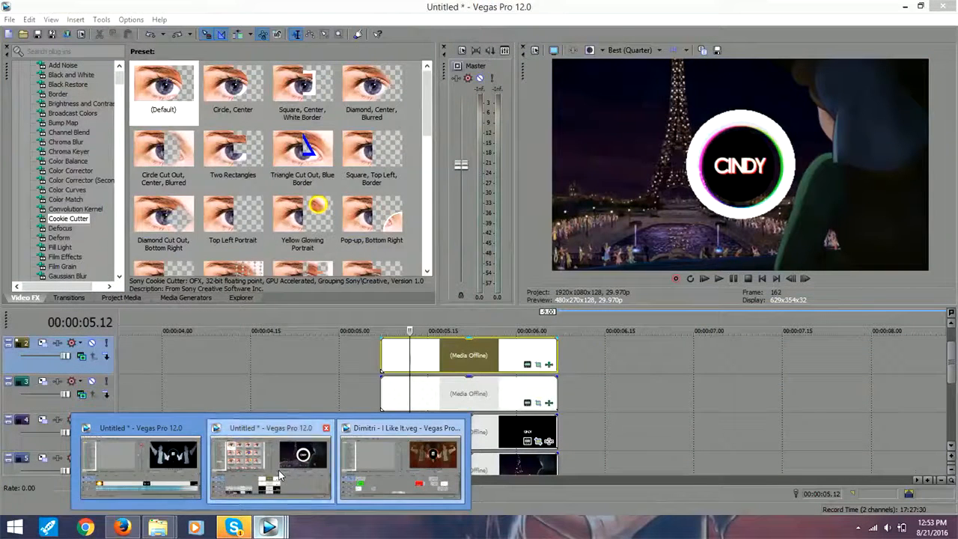
{"action": "left_click", "coordinate": [278, 476]}
{"action": "left_click", "coordinate": [549, 364]}
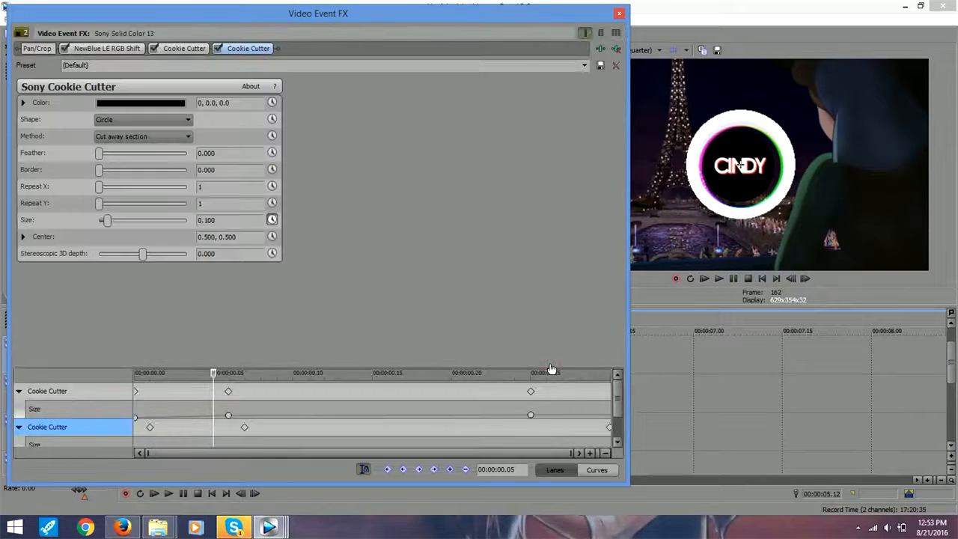
{"action": "left_click", "coordinate": [136, 392]}
{"action": "left_click_drag", "start_coordinate": [137, 391], "coordinate": [261, 391]}
{"action": "left_click", "coordinate": [228, 391]}
{"action": "left_click", "coordinate": [243, 427]}
{"action": "left_click_drag", "start_coordinate": [230, 428], "coordinate": [229, 428]}
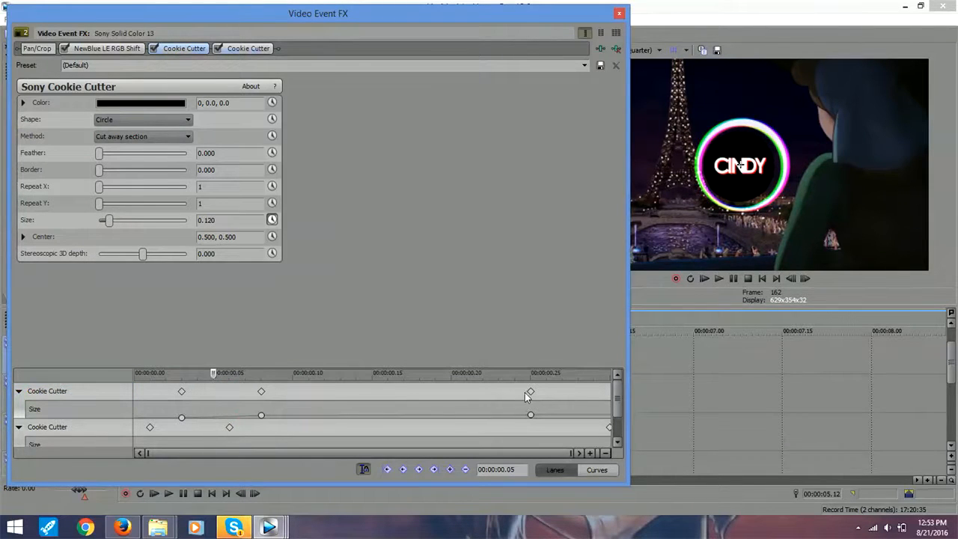
Step: Move the first Cookie Cutter's last keyframe to 00:00:01.00 and the second's to 00:00:00.26, and check the ring around 00:00:05.12
{"action": "left_click_drag", "start_coordinate": [530, 391], "coordinate": [609, 391]}
{"action": "left_click_drag", "start_coordinate": [609, 427], "coordinate": [546, 430]}
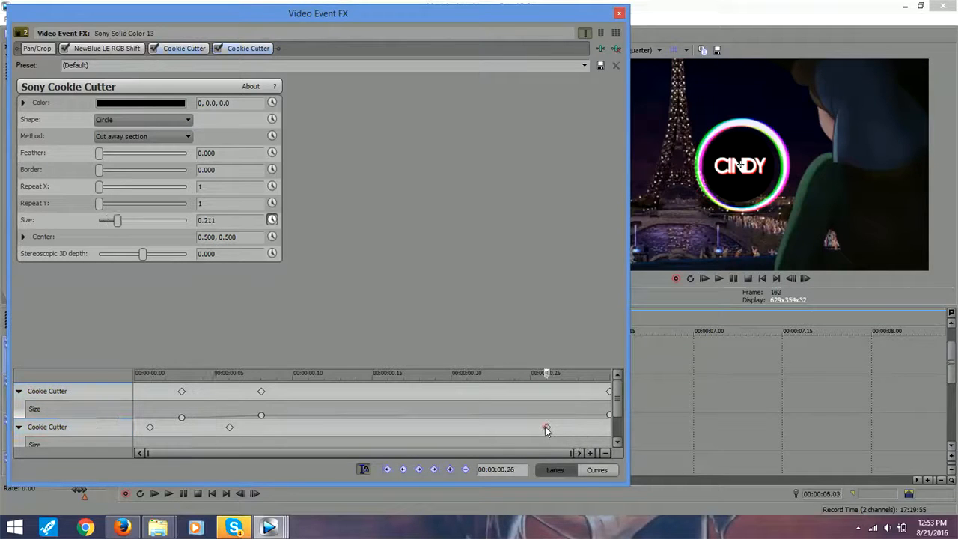
{"action": "left_click", "coordinate": [608, 391]}
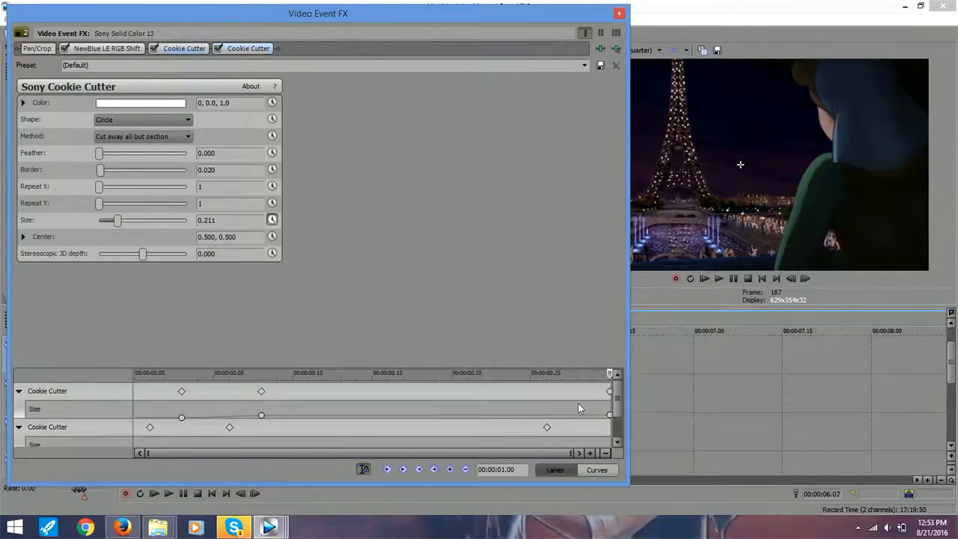
{"action": "left_click", "coordinate": [188, 433]}
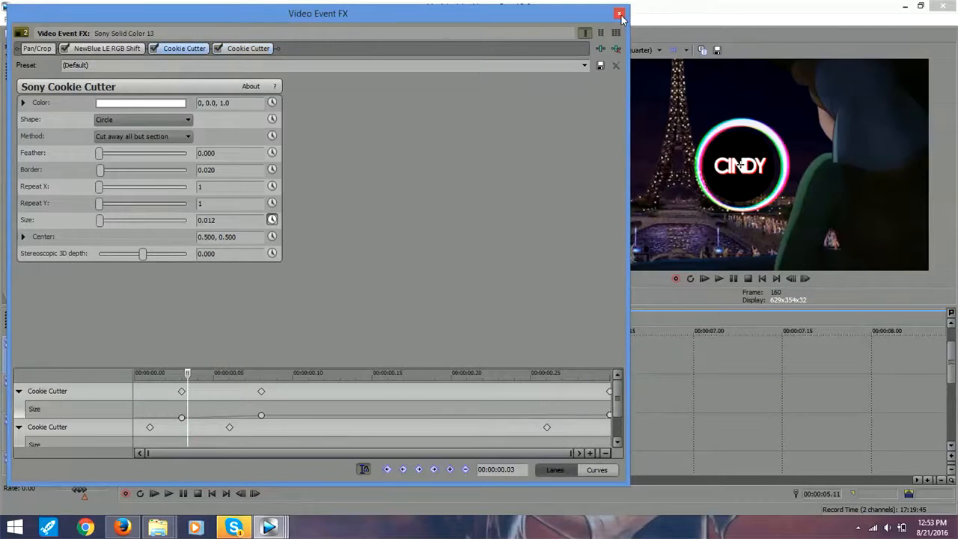
{"action": "left_click", "coordinate": [619, 13]}
{"action": "mouse_move", "coordinate": [402, 351]}
{"action": "left_mouse_down"}
{"action": "mouse_move", "coordinate": [392, 349]}
{"action": "mouse_move", "coordinate": [558, 345]}
{"action": "mouse_move", "coordinate": [409, 346]}
{"action": "left_mouse_up"}
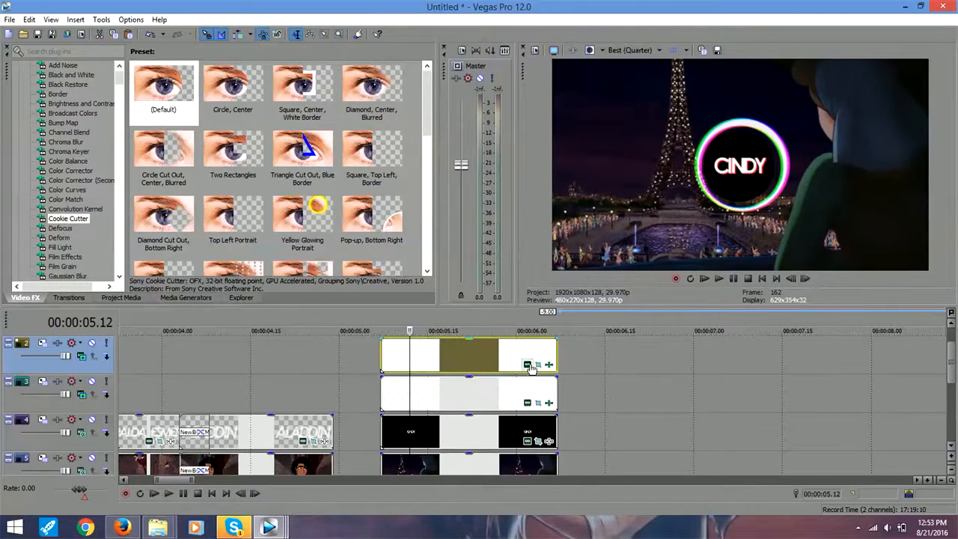
Step: Set the second Cookie Cutter's colour on track 2's solid to pure white (0, 0.0, 1.0)
{"action": "left_click", "coordinate": [528, 365]}
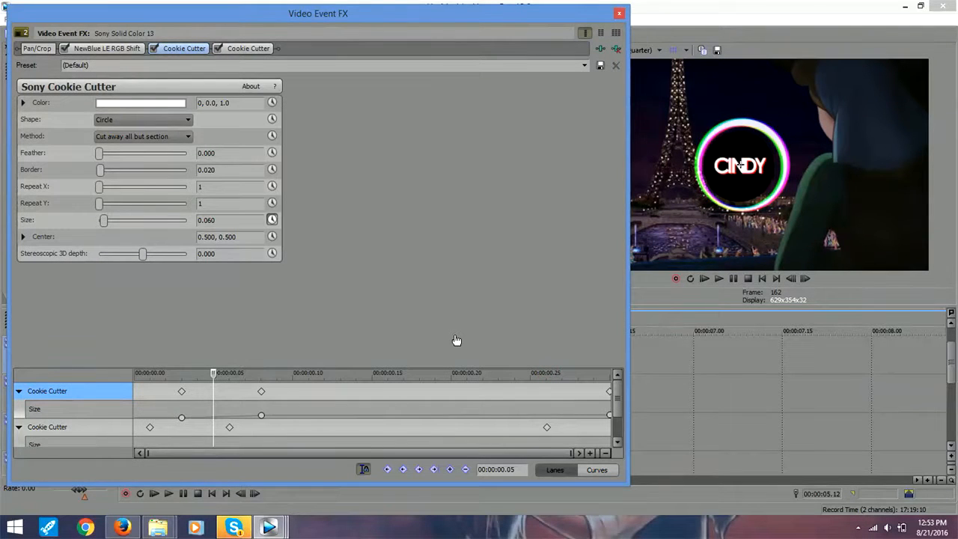
{"action": "mouse_move", "coordinate": [258, 530]}
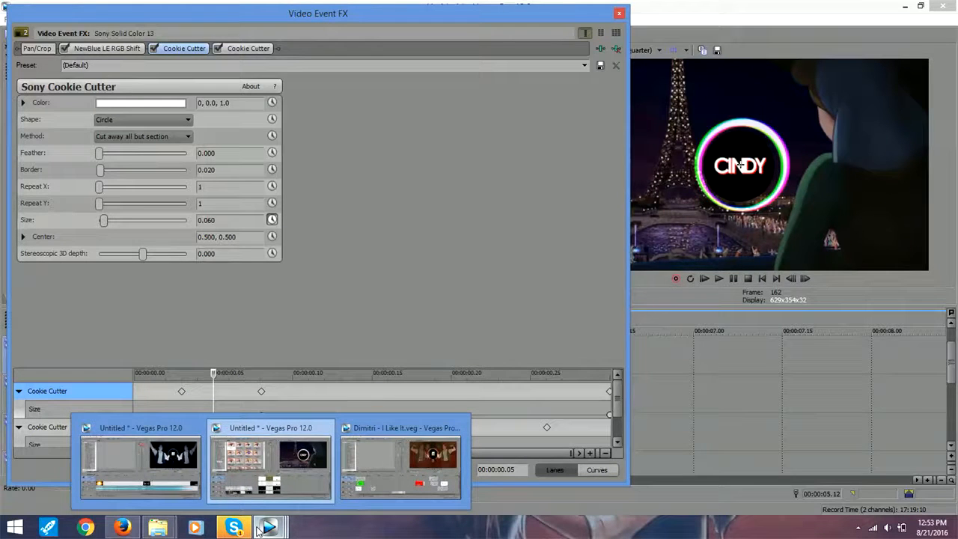
{"action": "left_click", "coordinate": [317, 316]}
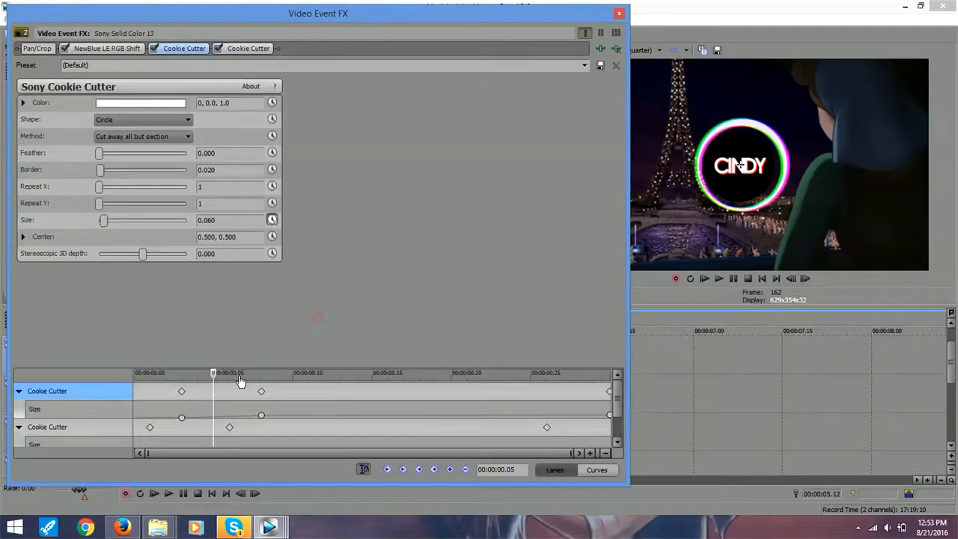
{"action": "left_click", "coordinate": [263, 51]}
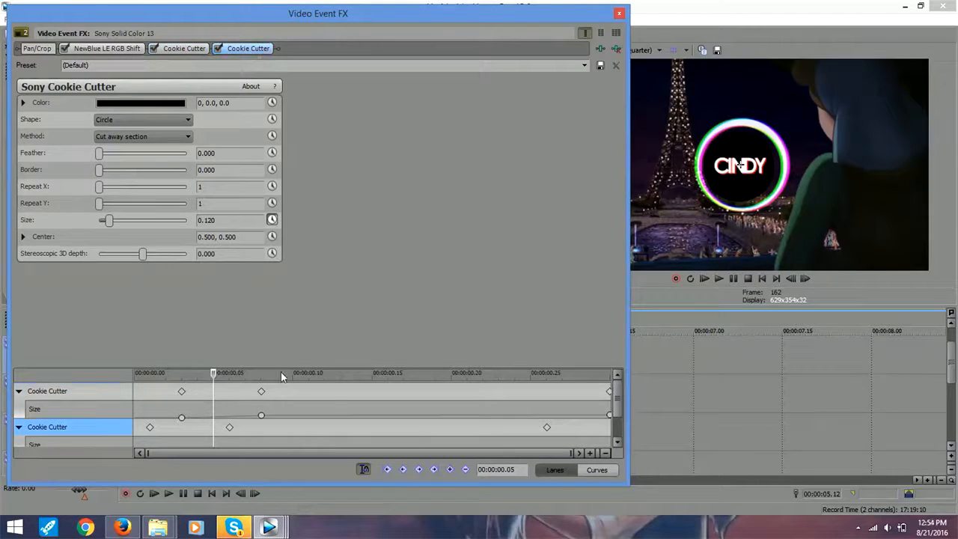
{"action": "left_click", "coordinate": [170, 106]}
{"action": "left_click", "coordinate": [46, 133]}
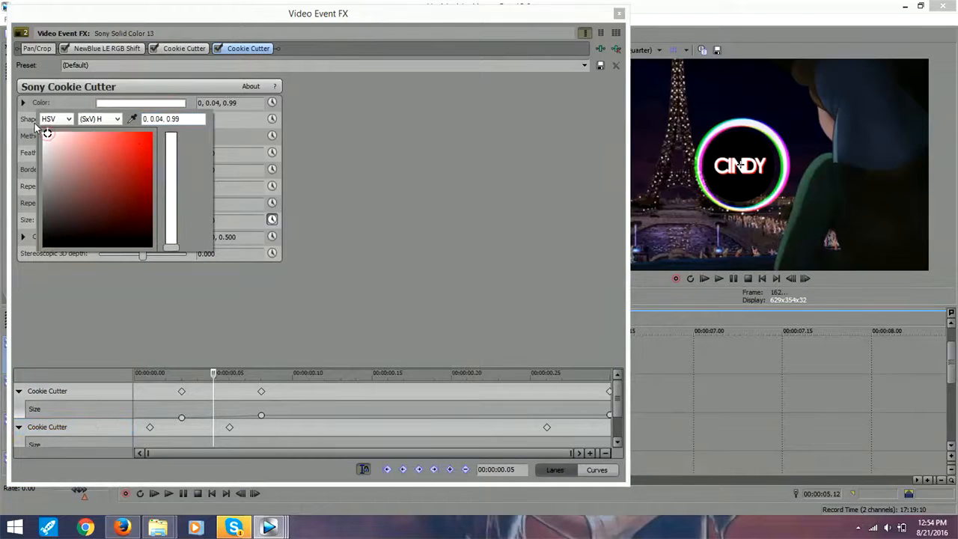
{"action": "left_click_drag", "start_coordinate": [47, 135], "coordinate": [37, 126]}
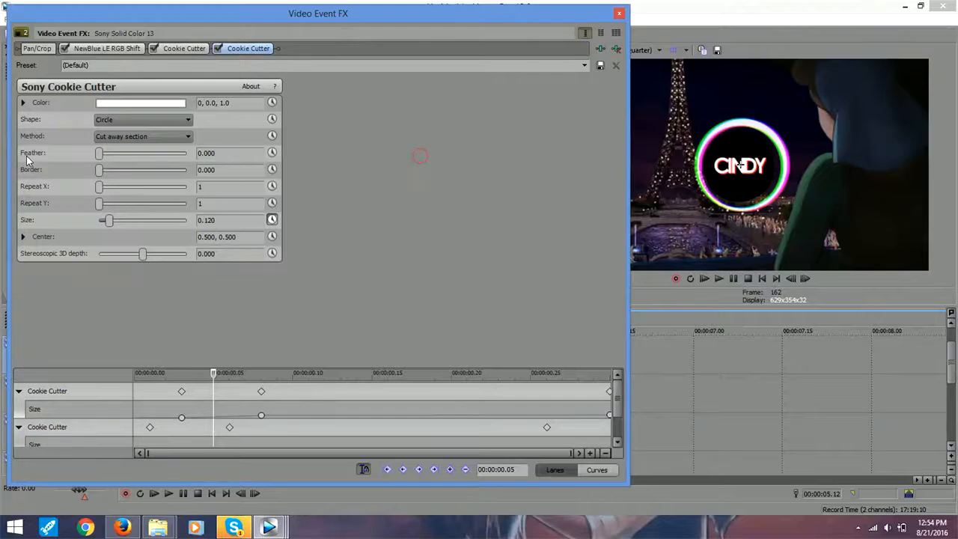
Step: Set the second Cookie Cutter's border to about 0.014 and the first's to 0.000, and preview the ring expanding up to 00:00:06.00
{"action": "left_click_drag", "start_coordinate": [104, 174], "coordinate": [102, 173]}
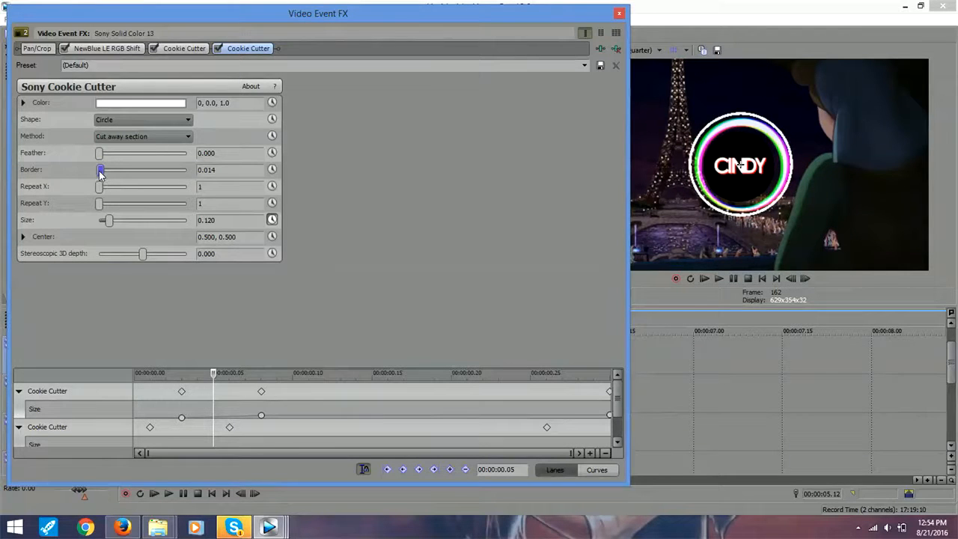
{"action": "left_click_drag", "start_coordinate": [101, 172], "coordinate": [101, 171]}
{"action": "left_click", "coordinate": [187, 52]}
{"action": "left_click_drag", "start_coordinate": [101, 174], "coordinate": [83, 170]}
{"action": "left_click", "coordinate": [619, 14]}
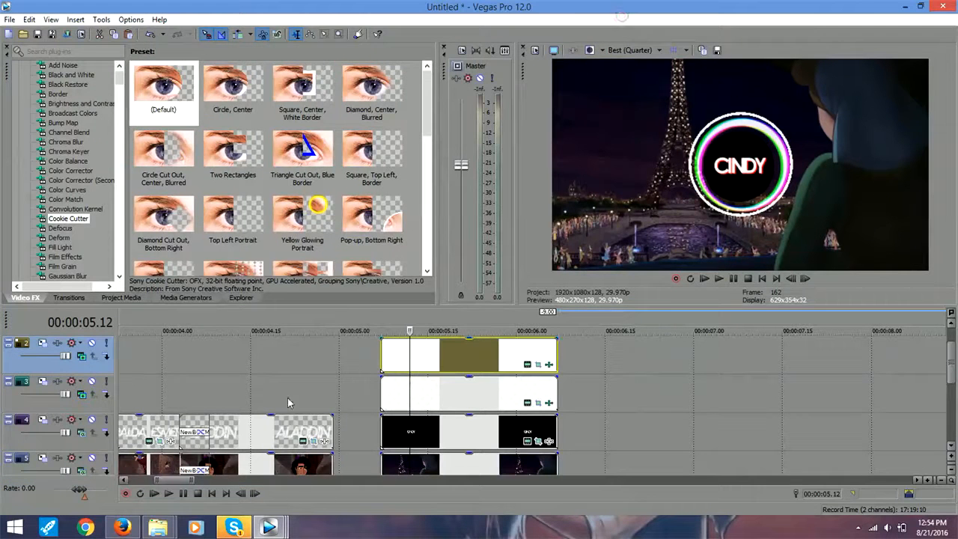
{"action": "left_click", "coordinate": [392, 350]}
{"action": "left_click_drag", "start_coordinate": [392, 347], "coordinate": [515, 343]}
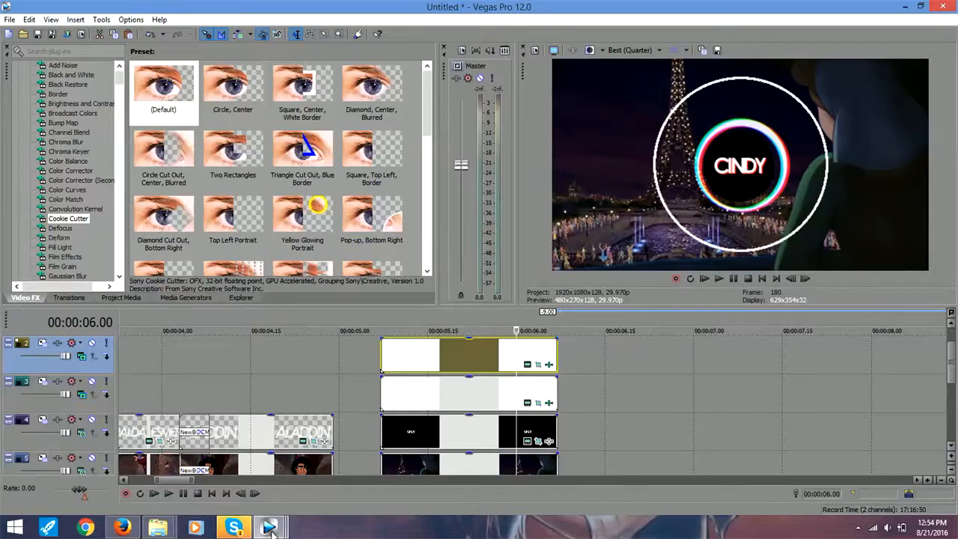
Step: Switch to the Dimitri - I Like It project and examine the final keyframes of both Cookie Cutters on the red solid
{"action": "mouse_move", "coordinate": [269, 527]}
{"action": "left_click", "coordinate": [391, 463]}
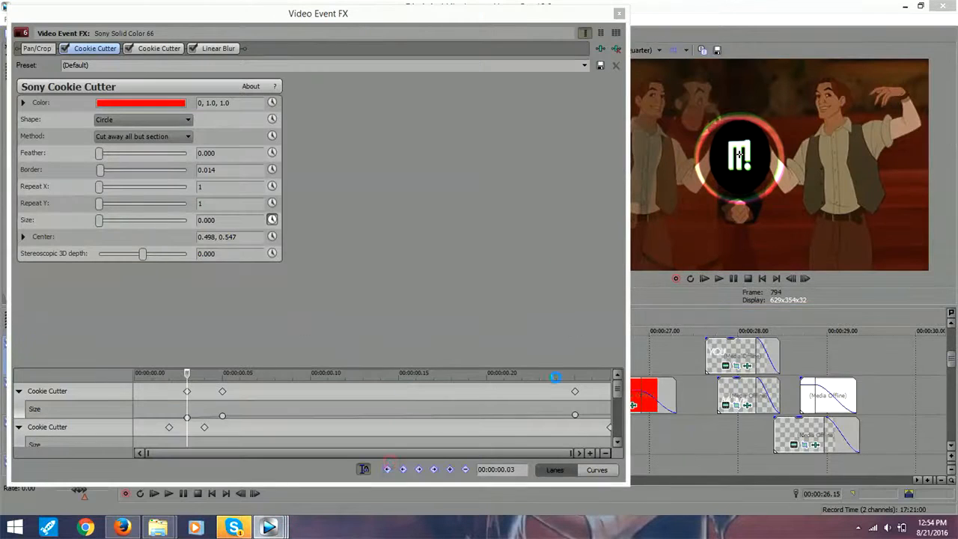
{"action": "left_click", "coordinate": [586, 391]}
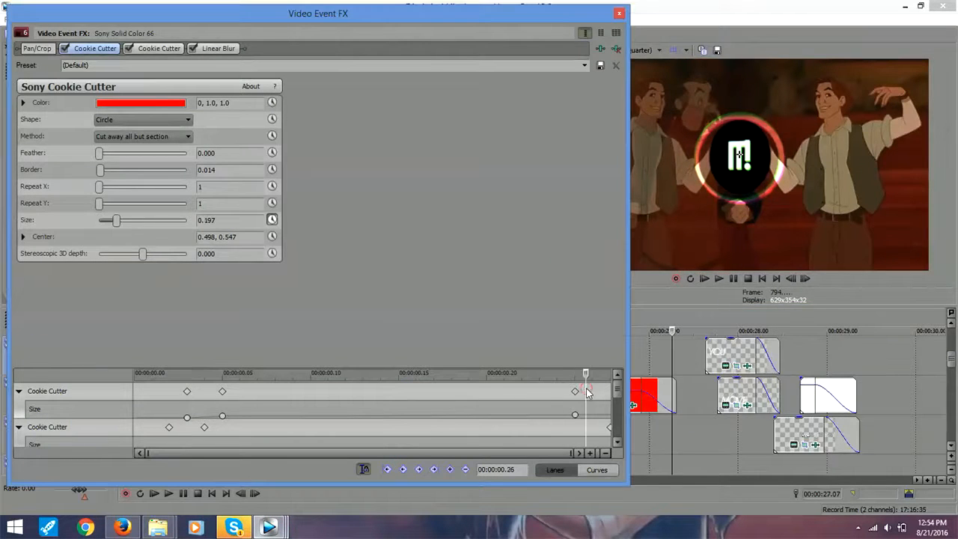
{"action": "left_click", "coordinate": [575, 392]}
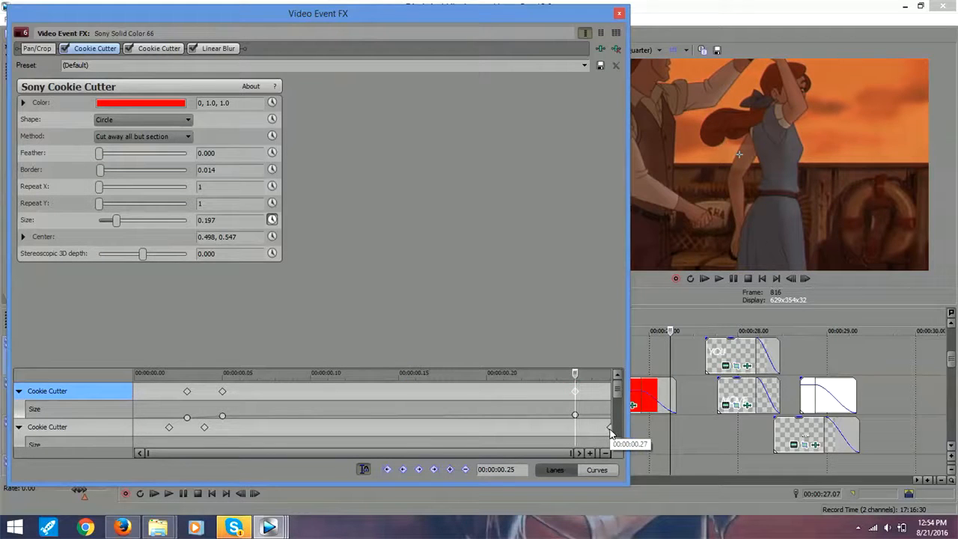
{"action": "left_click", "coordinate": [609, 429]}
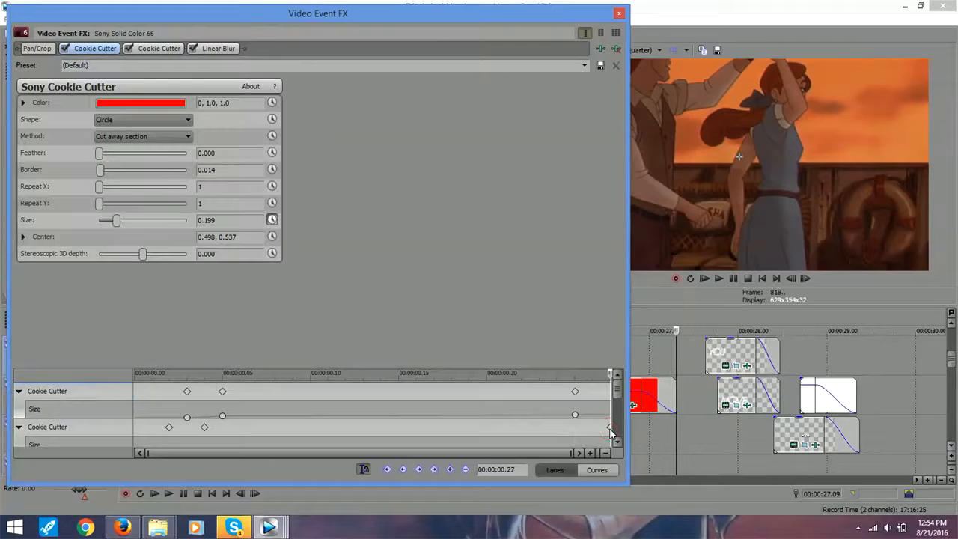
{"action": "left_click", "coordinate": [599, 391]}
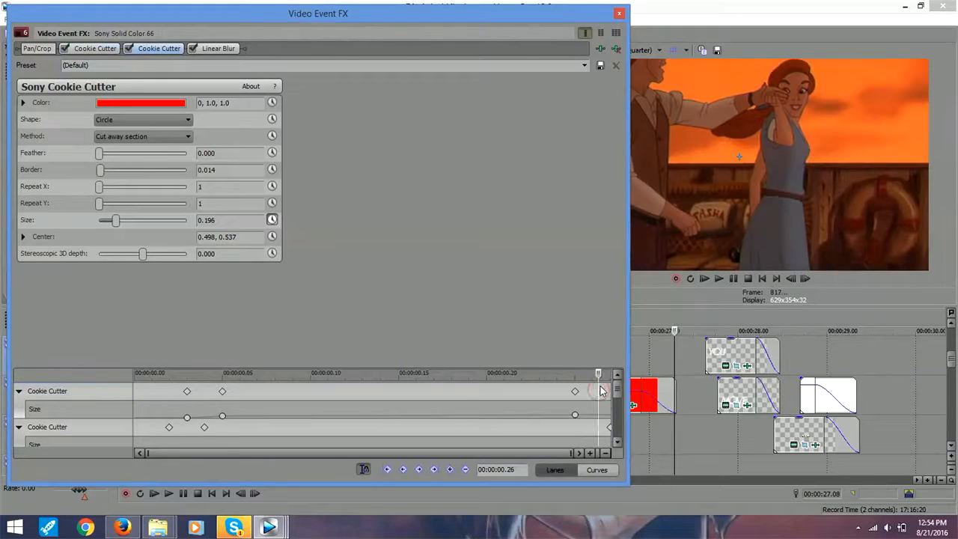
{"action": "left_click", "coordinate": [603, 390]}
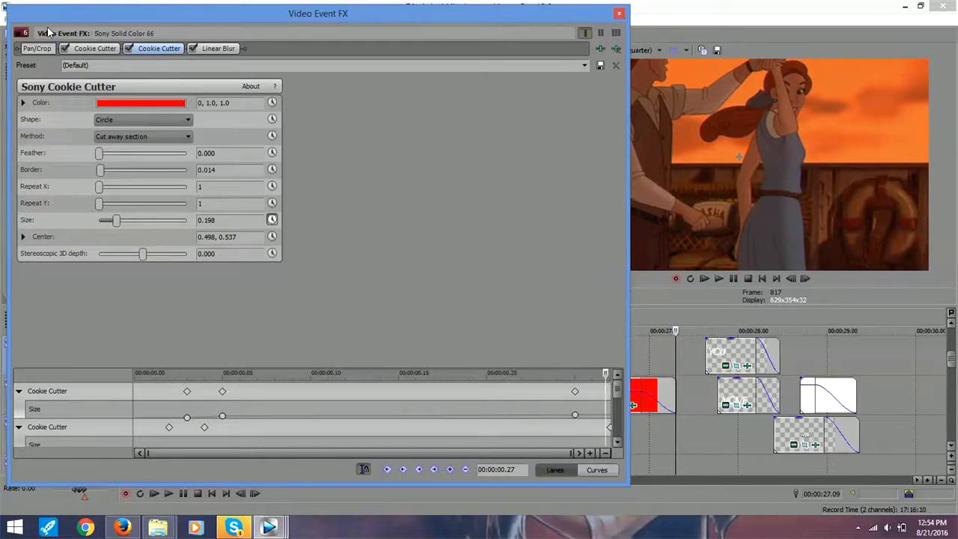
{"action": "left_click", "coordinate": [98, 47]}
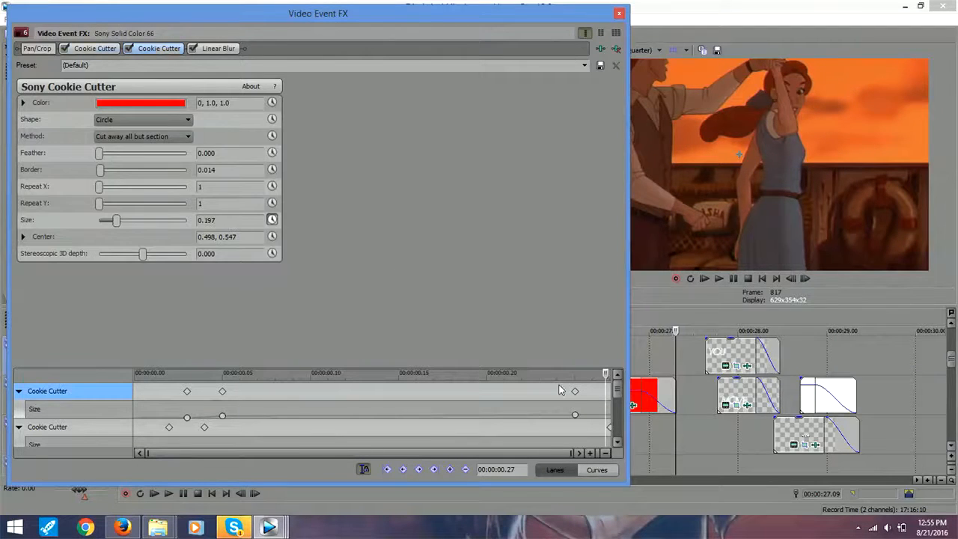
{"action": "left_click", "coordinate": [581, 393]}
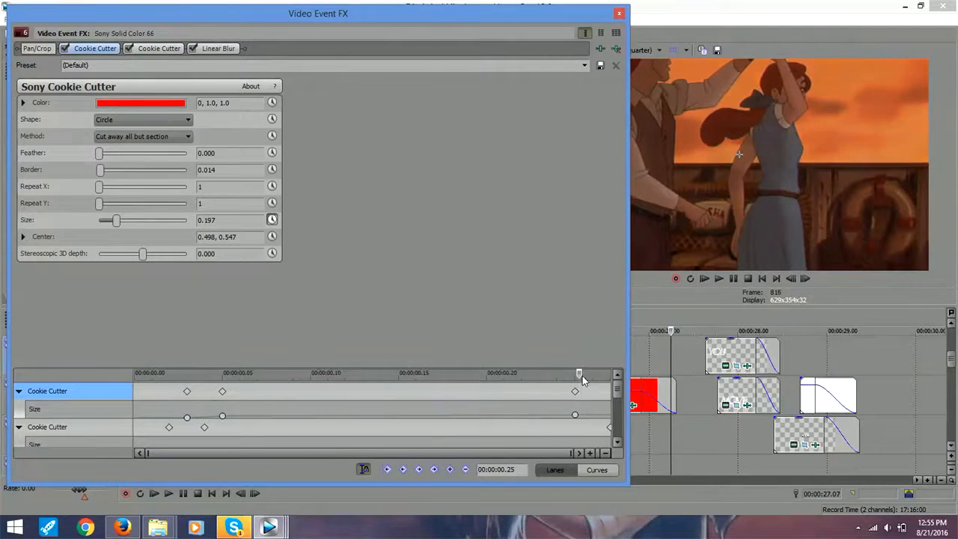
{"action": "left_click", "coordinate": [576, 390]}
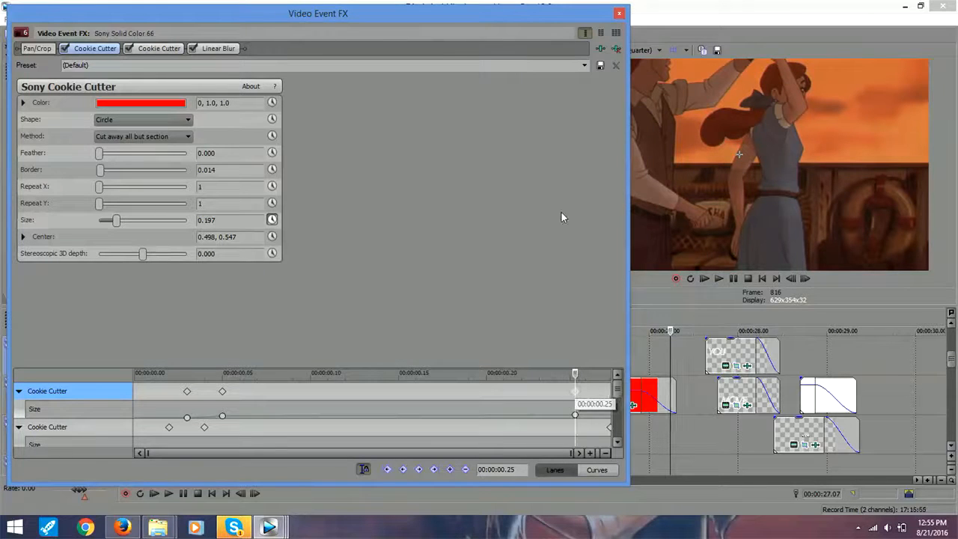
{"action": "left_click", "coordinate": [620, 14]}
Step: Switch back to the untitled Cindy project and examine the last keyframes of both Cookie Cutters on track 2's solid
{"action": "left_click", "coordinate": [269, 528]}
{"action": "left_click", "coordinate": [328, 470]}
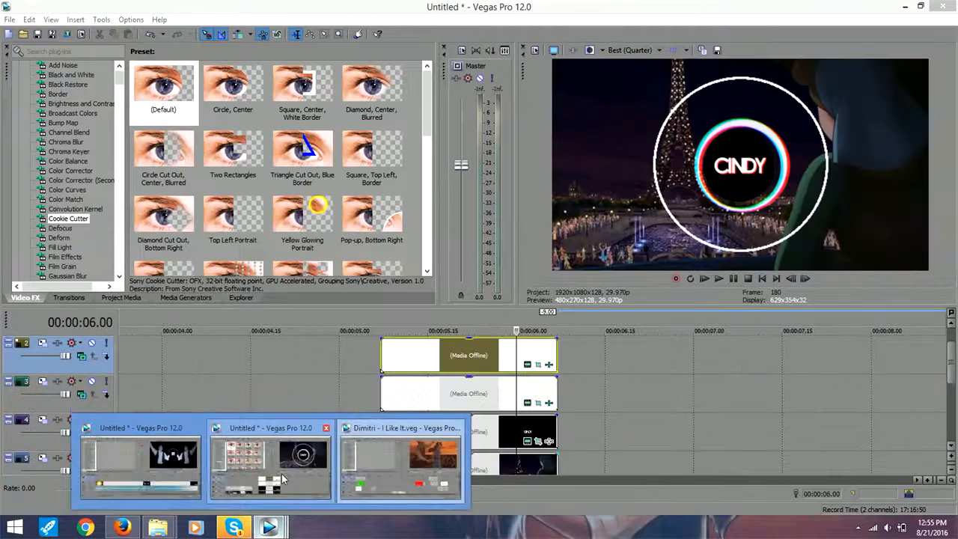
{"action": "left_click", "coordinate": [549, 364]}
{"action": "left_click", "coordinate": [604, 436]}
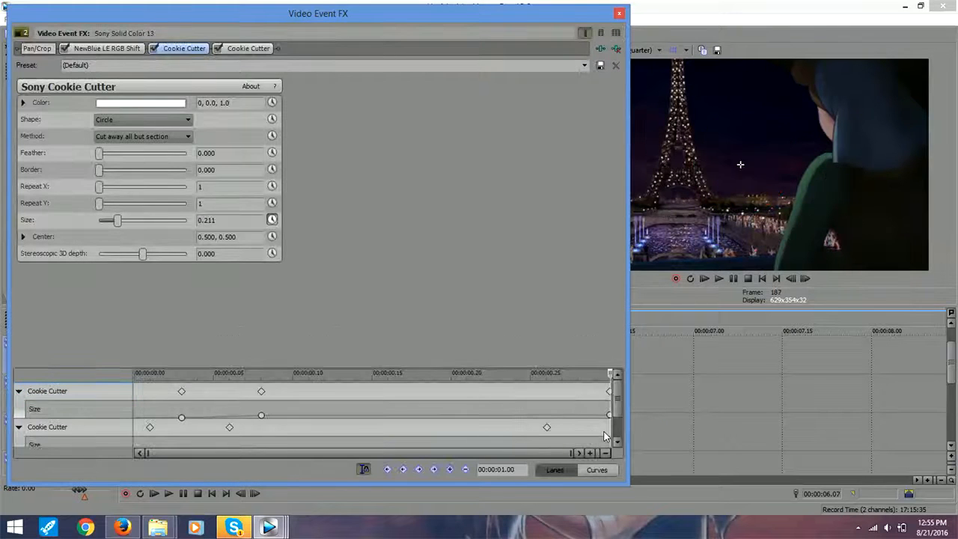
{"action": "left_click", "coordinate": [608, 394]}
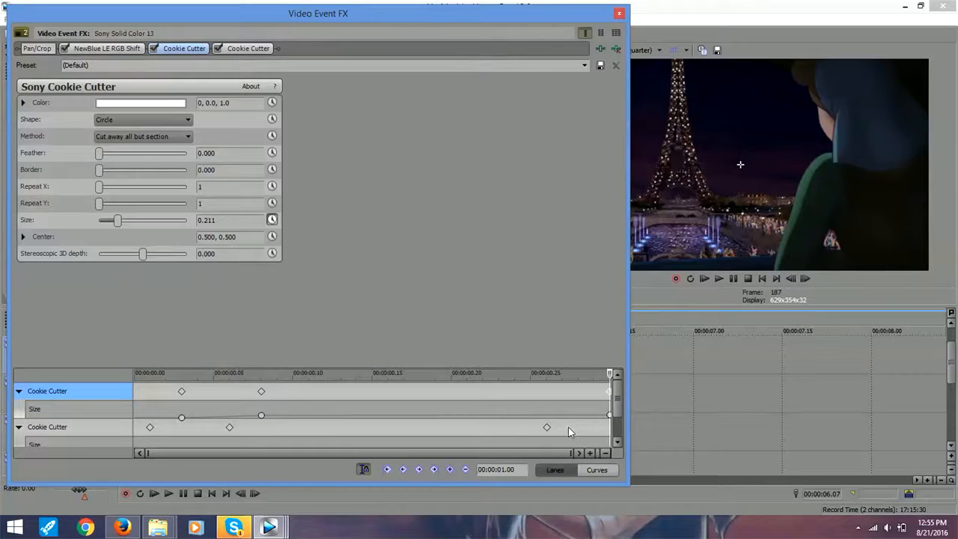
{"action": "left_click", "coordinate": [547, 427]}
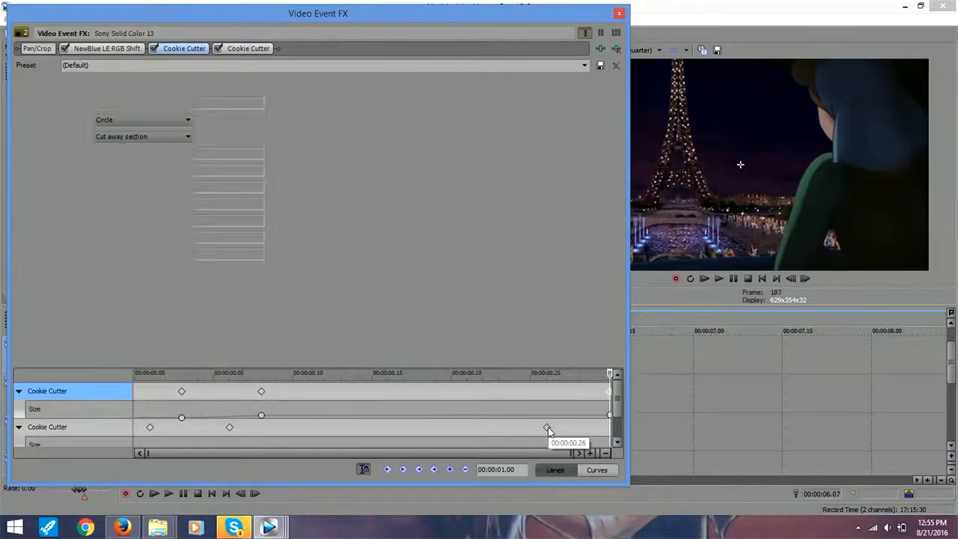
Step: Switch to the Dimitri - I Like It project and examine the Cookie Cutter keyframe timing on the red solid
{"action": "mouse_move", "coordinate": [269, 527]}
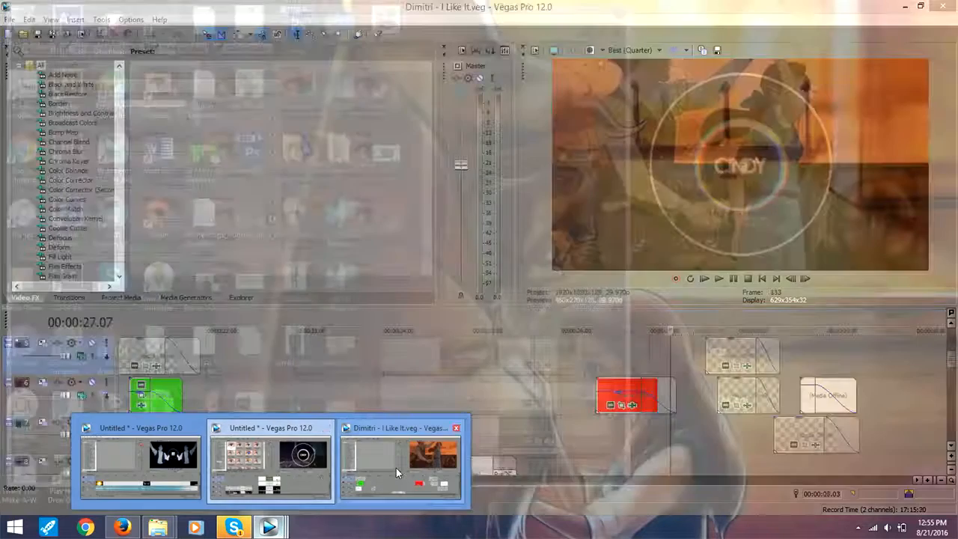
{"action": "left_click", "coordinate": [396, 468]}
{"action": "left_click", "coordinate": [632, 405]}
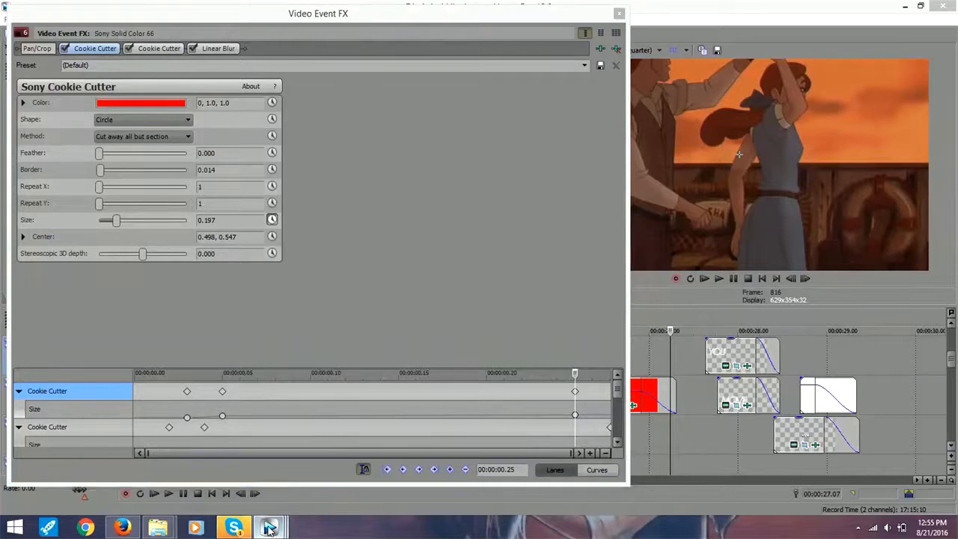
Step: Back in the untitled Cindy project, move the second Cookie Cutter's last keyframe to 00:00:01.00 and the first's to 00:00:00.26
{"action": "mouse_move", "coordinate": [269, 528]}
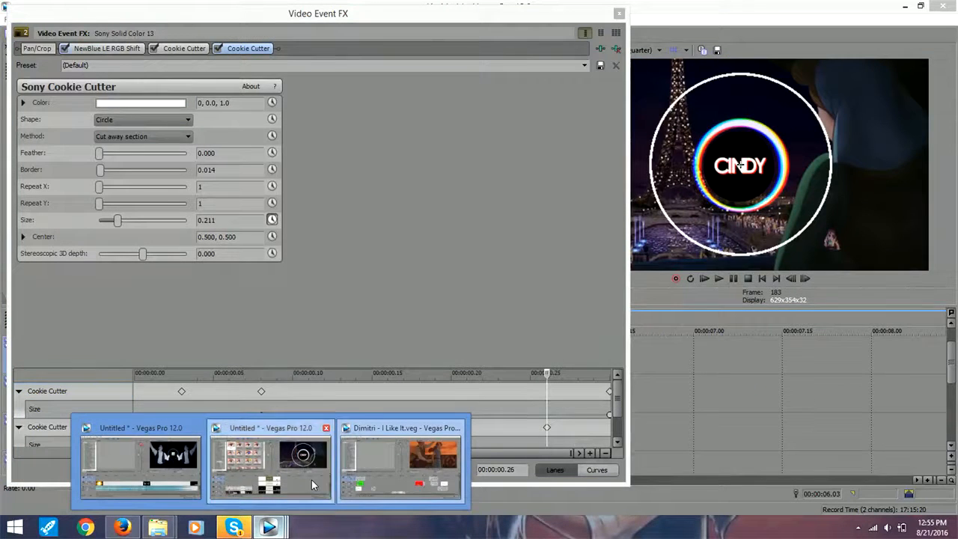
{"action": "left_click", "coordinate": [311, 480]}
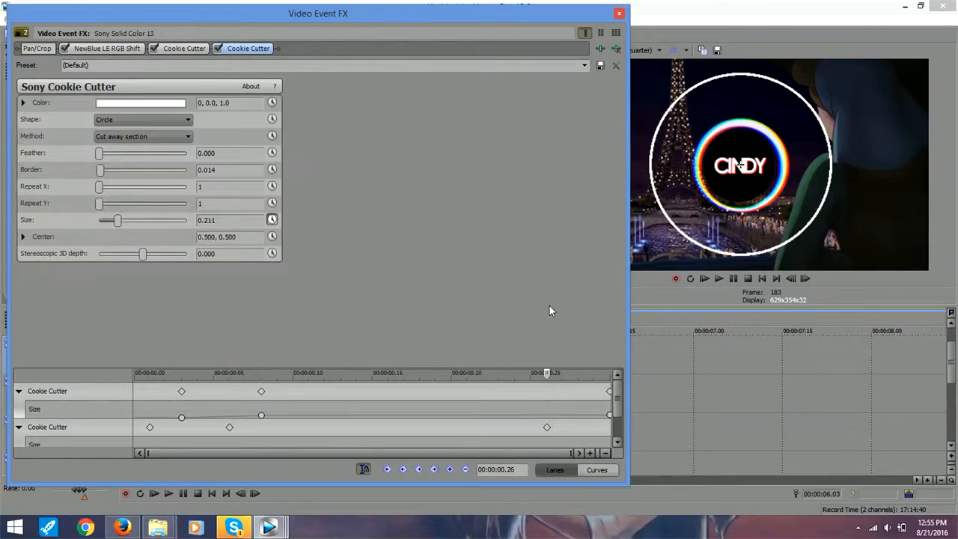
{"action": "left_click_drag", "start_coordinate": [548, 426], "coordinate": [609, 426]}
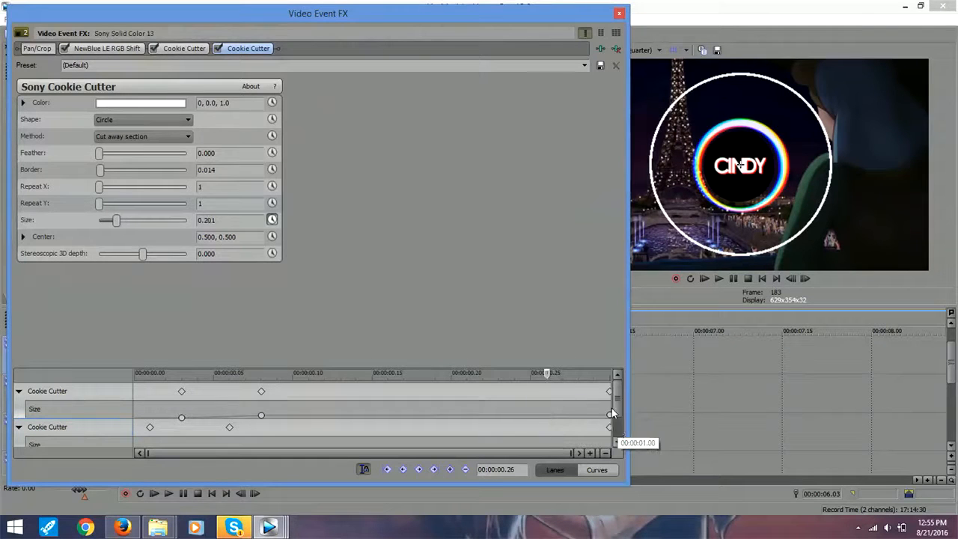
{"action": "left_click_drag", "start_coordinate": [610, 392], "coordinate": [548, 392]}
Step: Set the second Cookie Cutter's size to 0.215 at its last keyframe and close the effects window
{"action": "left_click", "coordinate": [613, 430]}
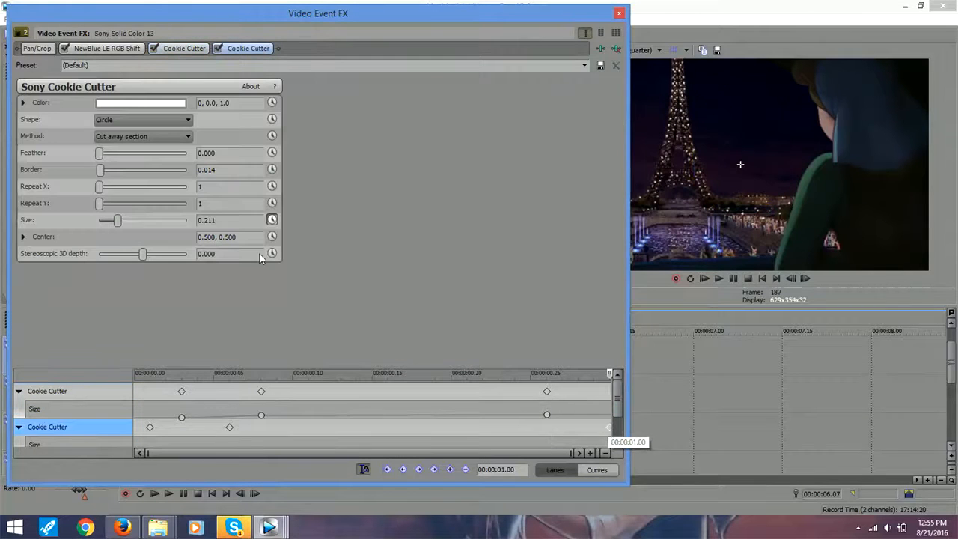
{"action": "left_click", "coordinate": [208, 219]}
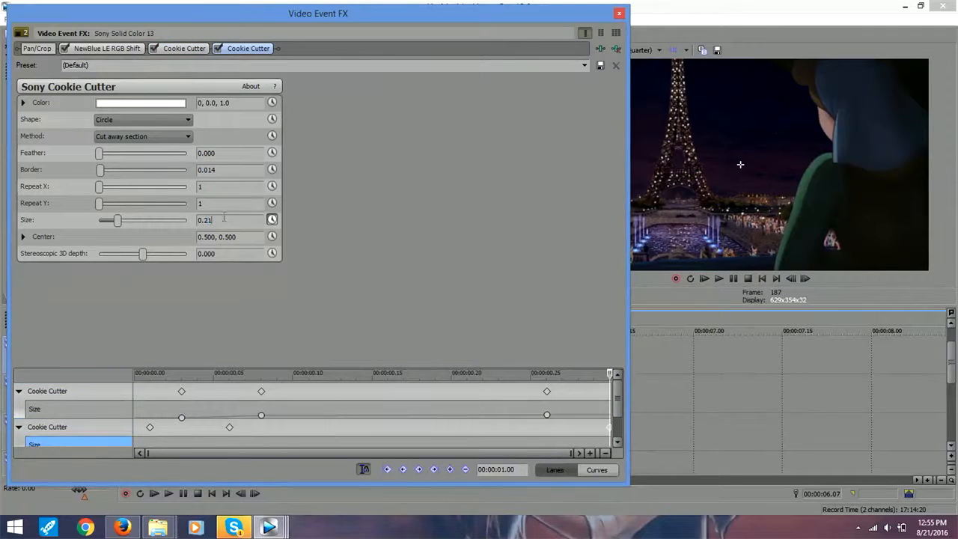
{"action": "key", "text": "Return"}
{"action": "left_click", "coordinate": [619, 12]}
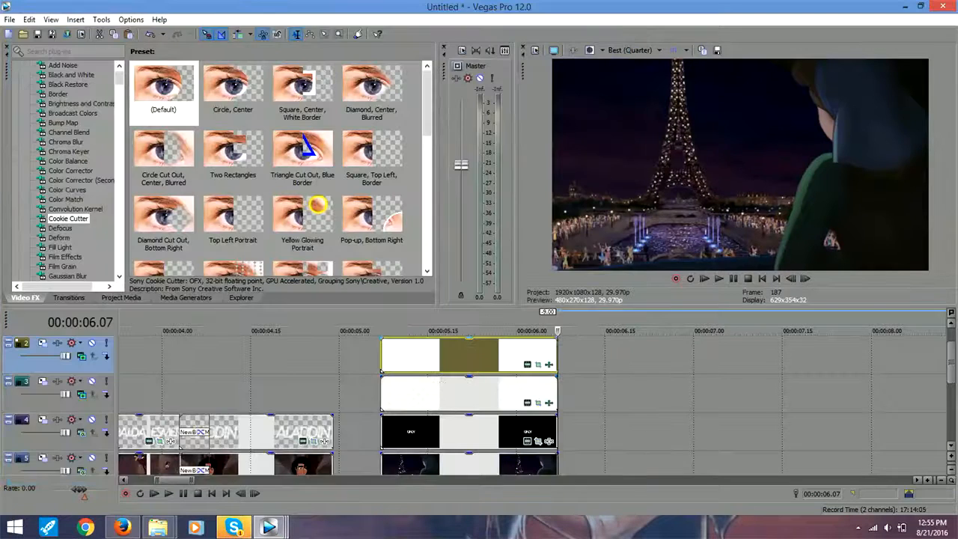
Step: Check the ring's expansion through the Cindy clip up to 00:00:06.06, returning to 00:00:06.02
{"action": "left_click", "coordinate": [414, 350]}
{"action": "left_click_drag", "start_coordinate": [422, 349], "coordinate": [504, 349]}
{"action": "left_click", "coordinate": [528, 350]}
{"action": "left_click", "coordinate": [534, 350]}
{"action": "left_click", "coordinate": [539, 349]}
{"action": "left_click", "coordinate": [546, 350]}
{"action": "left_click", "coordinate": [550, 349]}
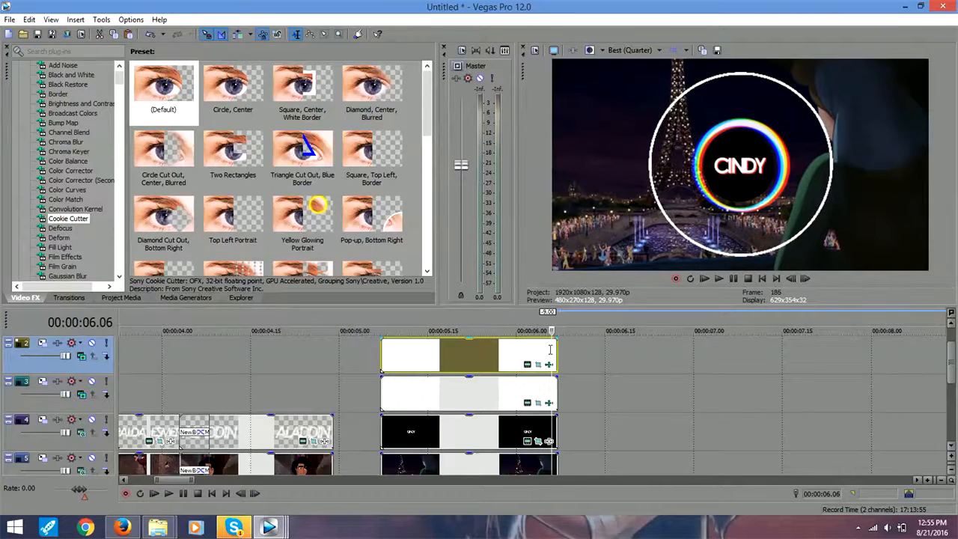
{"action": "left_click", "coordinate": [527, 350]}
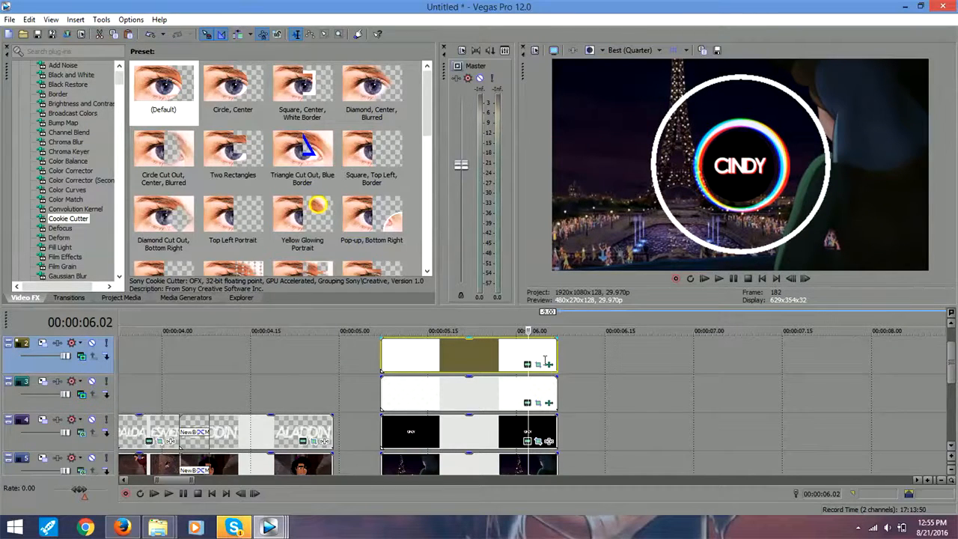
Step: On track 2's solid, move the first Cookie Cutter's last keyframe to 00:00:00.24 and the second's to 00:00:00.26
{"action": "left_click", "coordinate": [548, 364]}
{"action": "left_click_drag", "start_coordinate": [548, 414], "coordinate": [515, 414]}
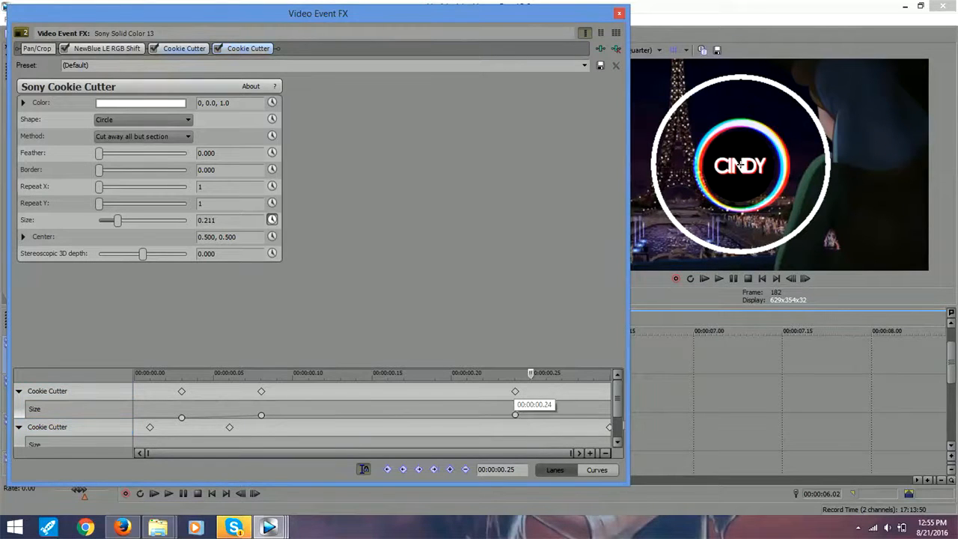
{"action": "left_click", "coordinate": [609, 427]}
{"action": "left_click_drag", "start_coordinate": [609, 427], "coordinate": [547, 427]}
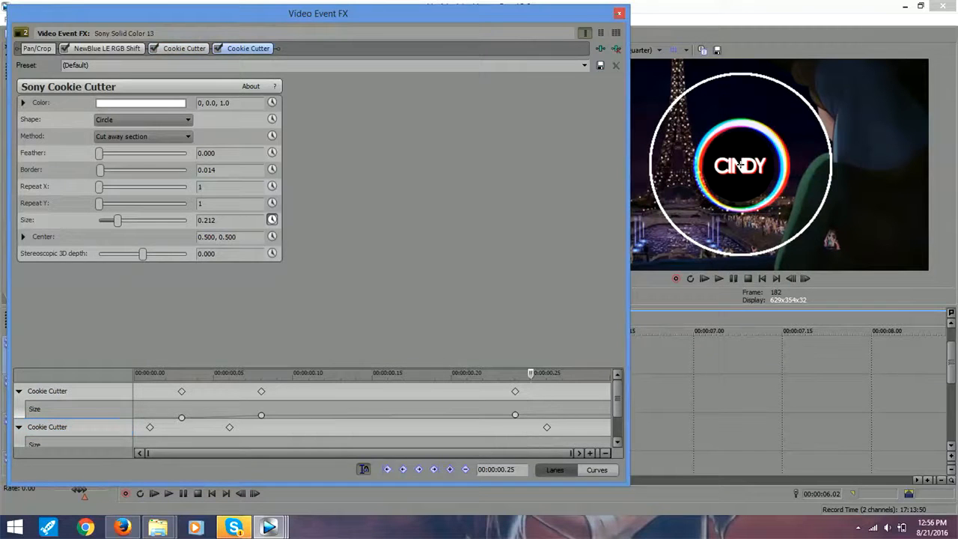
{"action": "key", "text": "alt+F4"}
Step: Check the ring's thinning near 00:00:06.06, and review the clip from its start up to 00:00:06.00
{"action": "left_click", "coordinate": [536, 341]}
{"action": "left_click", "coordinate": [539, 342]}
{"action": "left_click", "coordinate": [546, 342]}
{"action": "left_click", "coordinate": [552, 343]}
{"action": "mouse_move", "coordinate": [552, 343]}
{"action": "left_mouse_down"}
{"action": "mouse_move", "coordinate": [429, 341]}
{"action": "mouse_move", "coordinate": [553, 346]}
{"action": "left_mouse_up"}
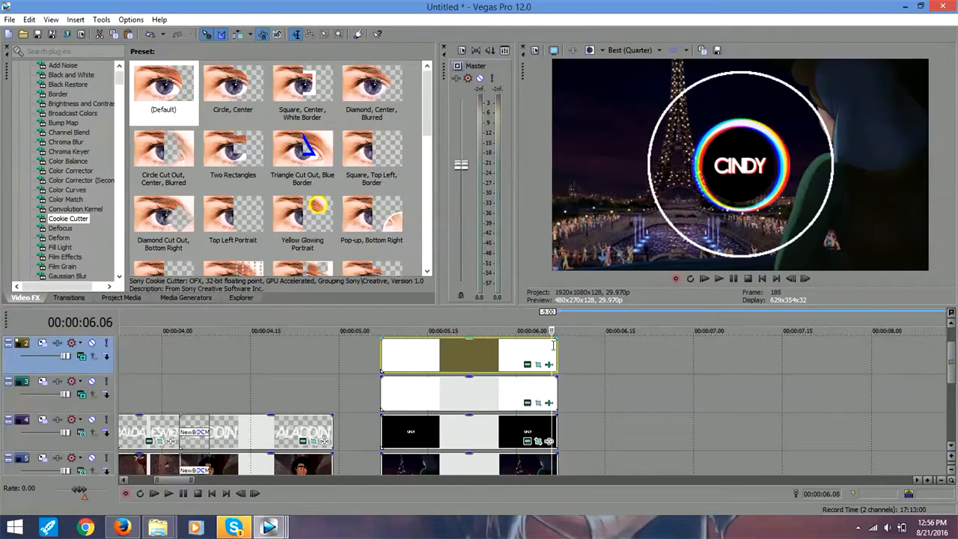
{"action": "left_click", "coordinate": [400, 355]}
{"action": "left_click", "coordinate": [424, 349]}
{"action": "left_click", "coordinate": [453, 346]}
{"action": "left_click", "coordinate": [469, 347]}
{"action": "left_click", "coordinate": [494, 348]}
{"action": "left_click", "coordinate": [505, 348]}
{"action": "left_click", "coordinate": [517, 347]}
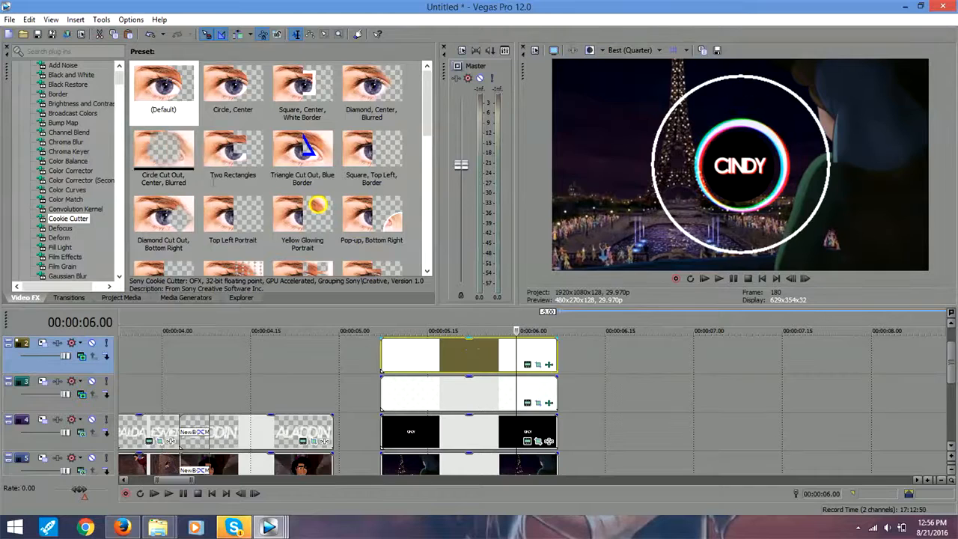
Step: In the Dimitri - I Like It project, examine the red solid's effect keyframes and the settings of both Cookie Cutters
{"action": "mouse_move", "coordinate": [268, 527]}
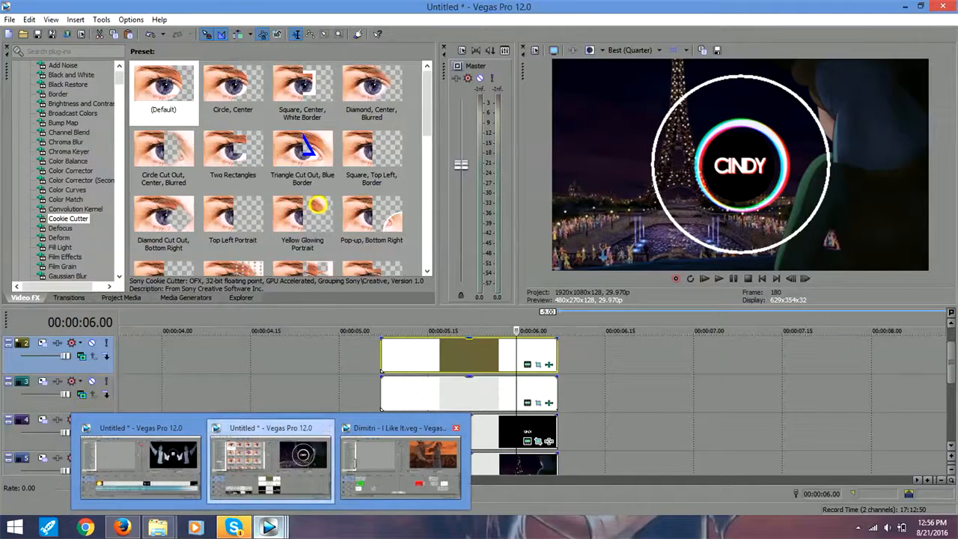
{"action": "left_click", "coordinate": [400, 461]}
{"action": "left_click_drag", "start_coordinate": [592, 391], "coordinate": [609, 390]}
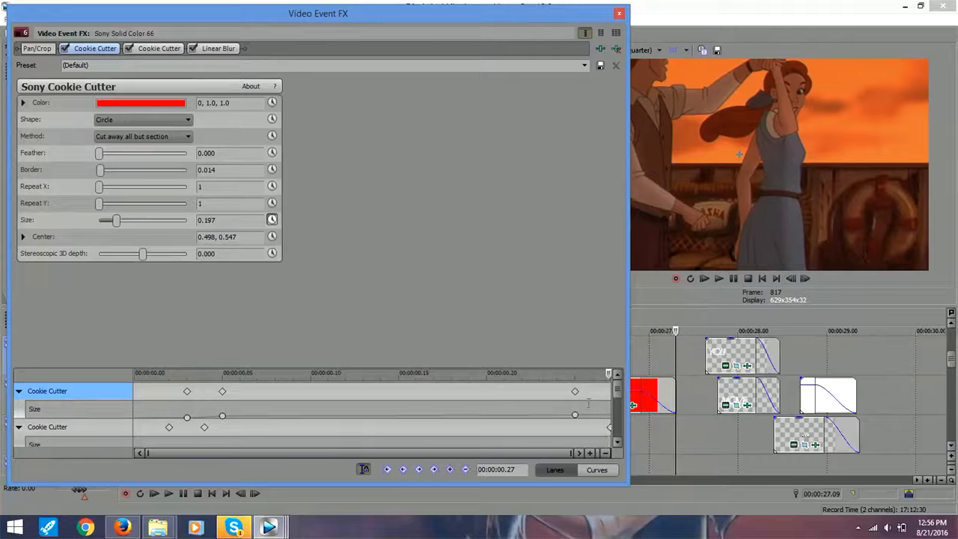
{"action": "scroll", "coordinate": [318, 416], "scroll_direction": "down", "scroll_amount": 3}
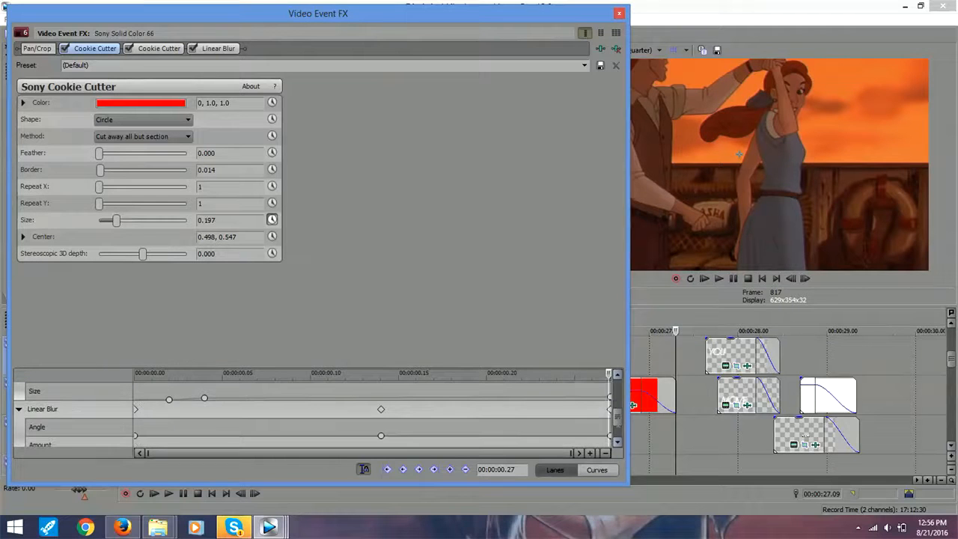
{"action": "scroll", "coordinate": [318, 415], "scroll_direction": "up", "scroll_amount": 3}
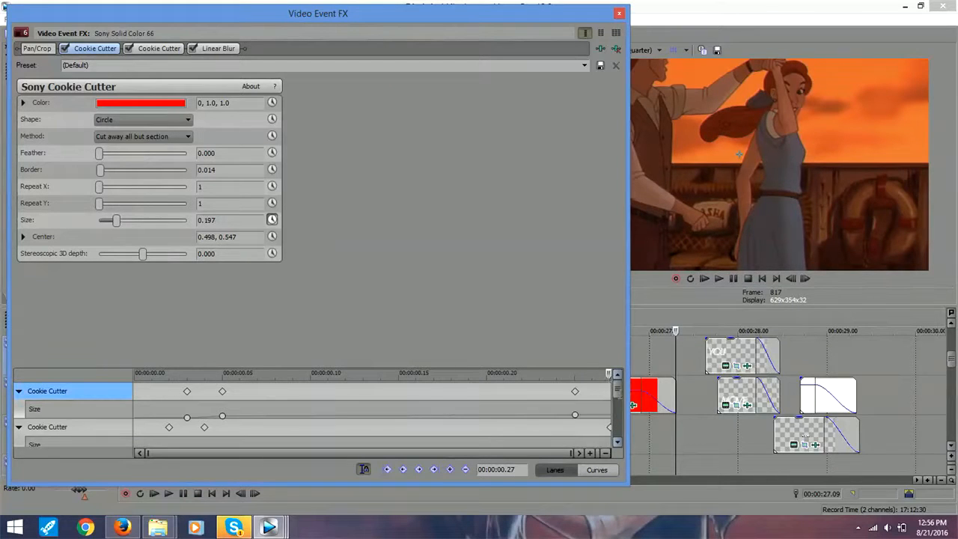
{"action": "scroll", "coordinate": [318, 416], "scroll_direction": "down", "scroll_amount": 2}
{"action": "scroll", "coordinate": [319, 416], "scroll_direction": "up", "scroll_amount": 2}
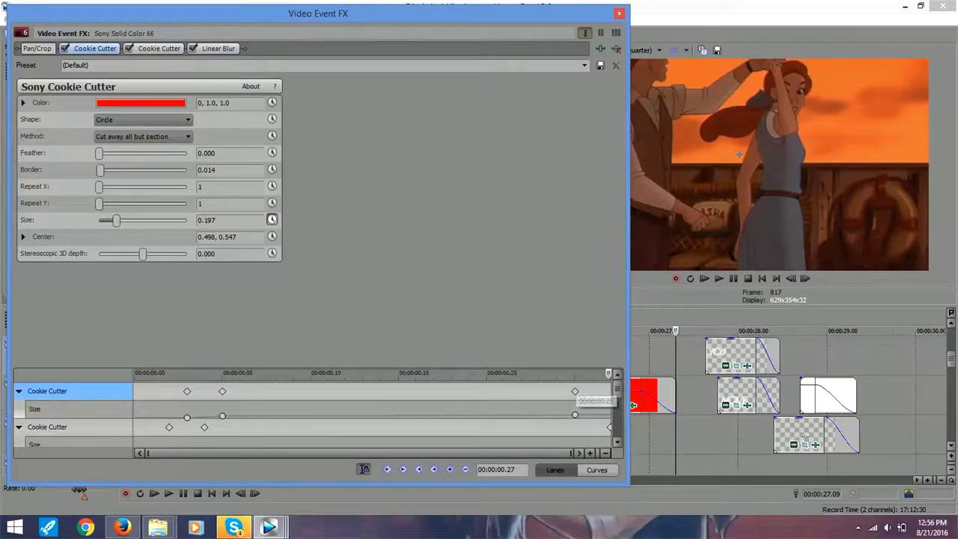
{"action": "left_click", "coordinate": [158, 48]}
{"action": "left_click", "coordinate": [100, 48]}
{"action": "left_click", "coordinate": [160, 49]}
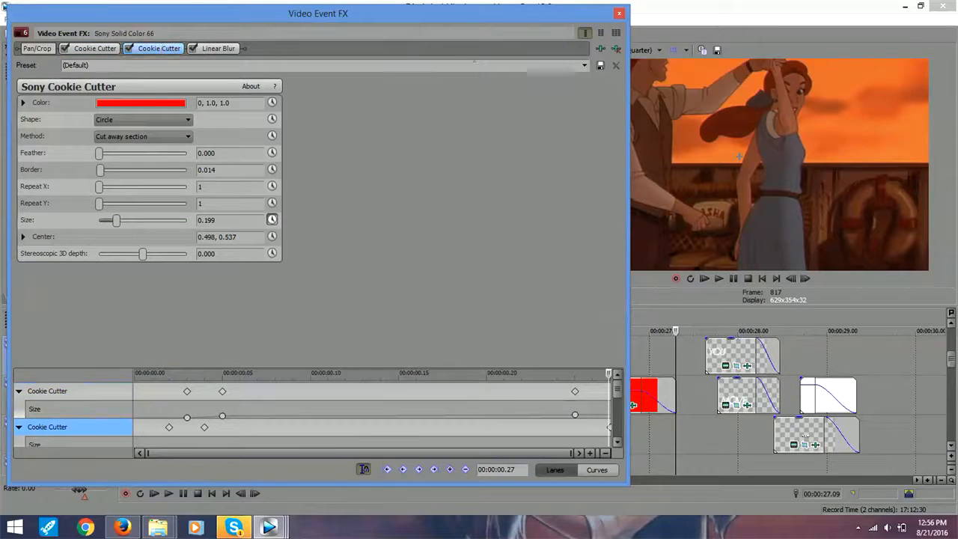
{"action": "left_click", "coordinate": [620, 14]}
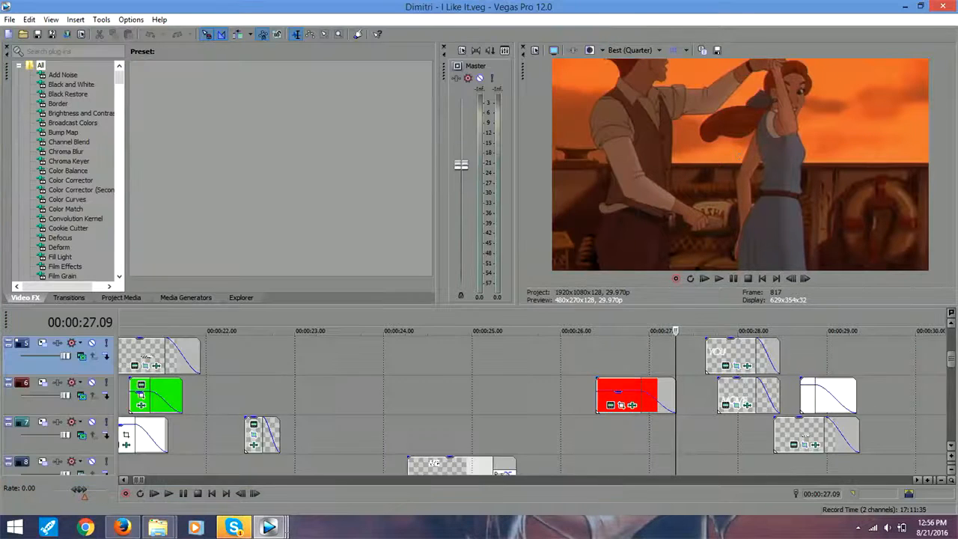
Step: In the untitled Cindy project, set the first Cookie Cutter's border to 0.014 on track 2's solid, at its 00:00:00.24 keyframe
{"action": "left_click", "coordinate": [269, 527]}
{"action": "left_click", "coordinate": [269, 527]}
{"action": "left_click", "coordinate": [269, 527]}
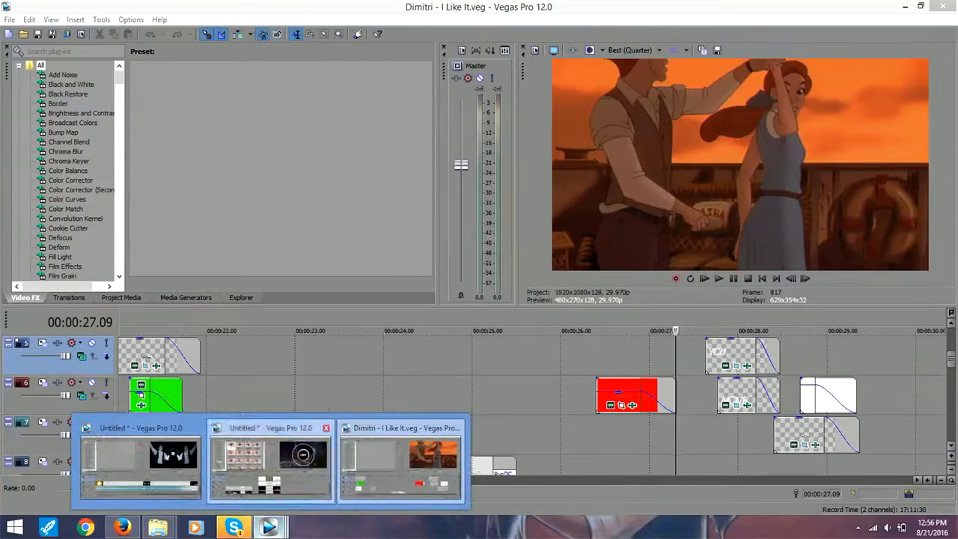
{"action": "left_click", "coordinate": [270, 459]}
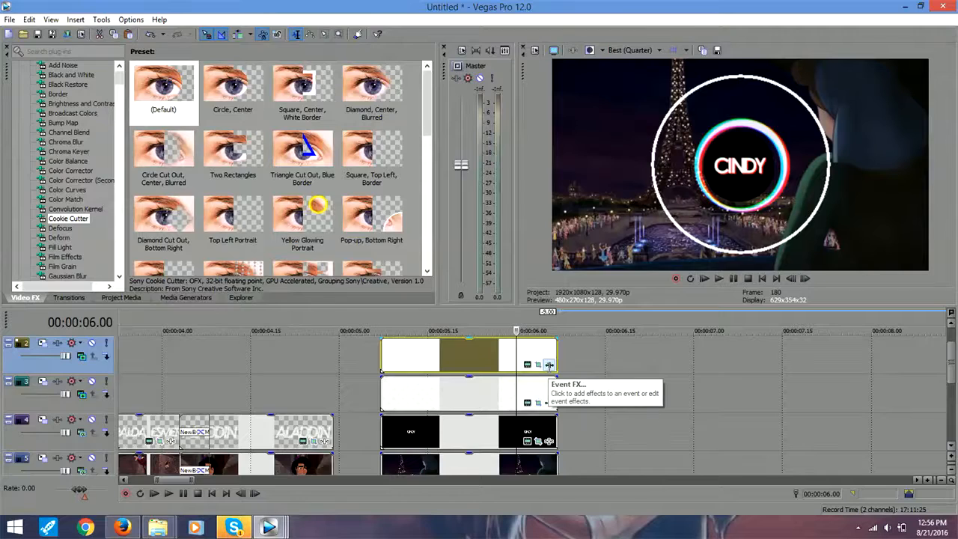
{"action": "left_click", "coordinate": [550, 365]}
{"action": "left_click", "coordinate": [514, 391]}
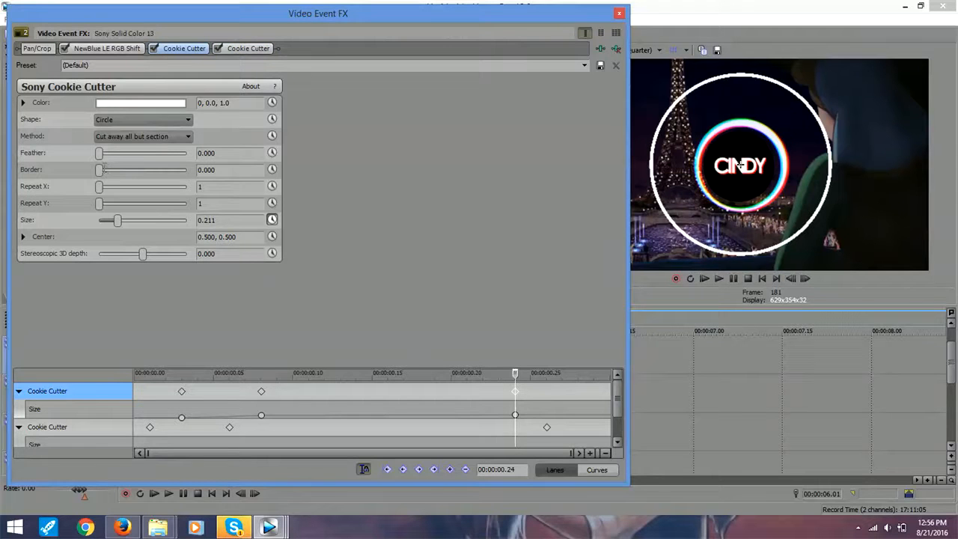
{"action": "left_click_drag", "start_coordinate": [100, 169], "coordinate": [99, 169]}
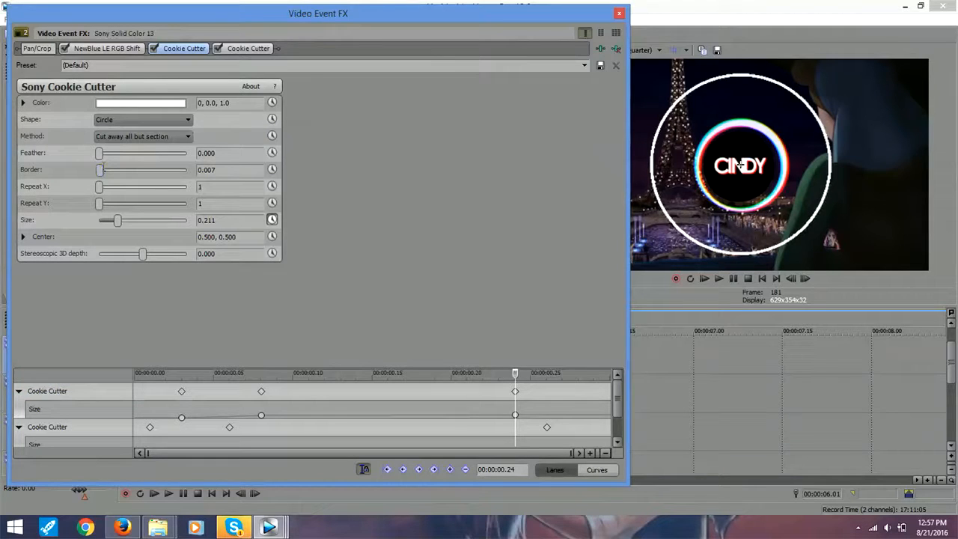
{"action": "left_click_drag", "start_coordinate": [100, 169], "coordinate": [103, 170]}
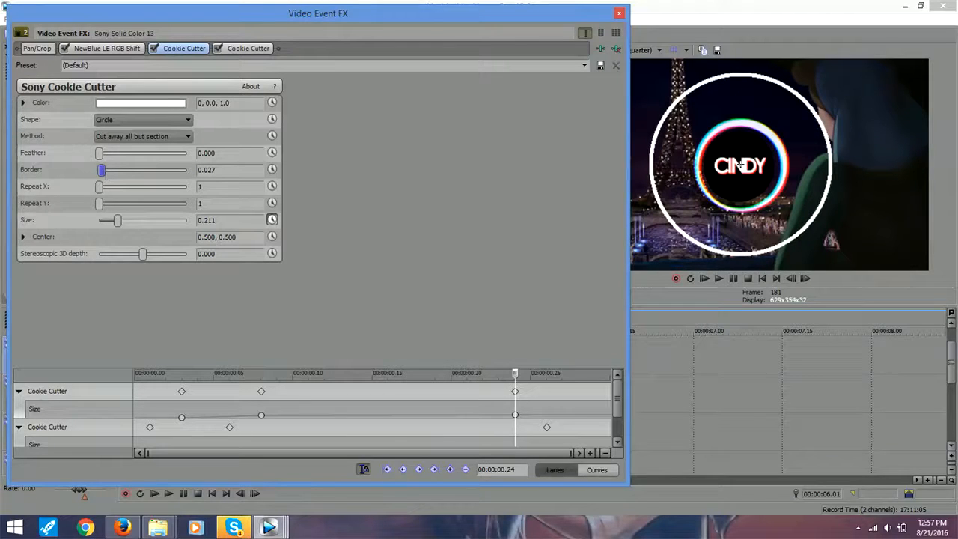
{"action": "left_click_drag", "start_coordinate": [103, 171], "coordinate": [100, 170]}
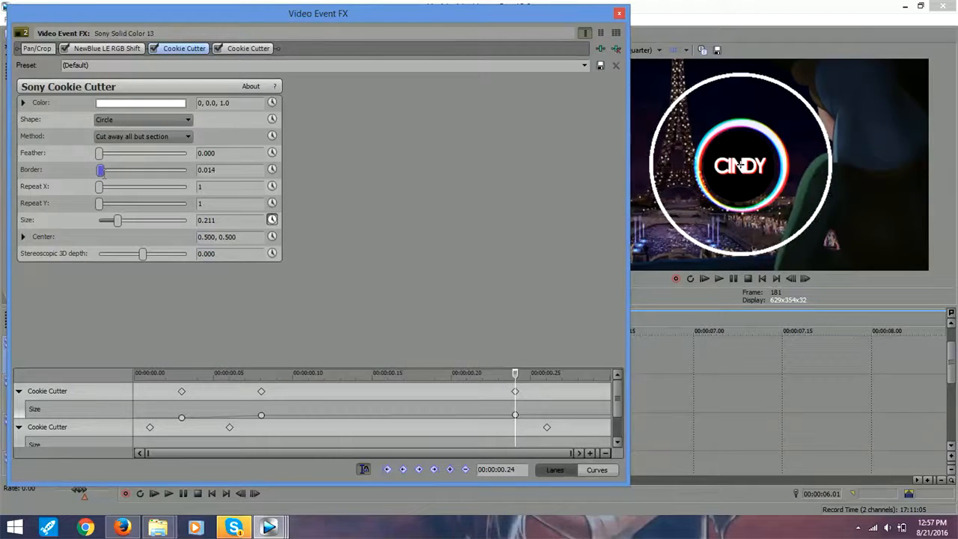
Step: Compare the settings of both Cookie Cutters on track 2's solid and check the ring at 00:00:00.27
{"action": "left_click", "coordinate": [247, 48]}
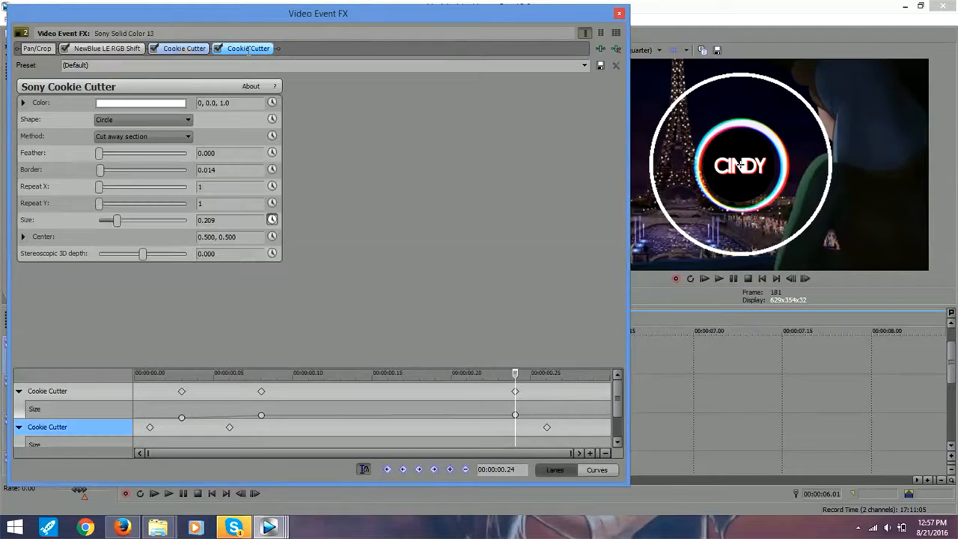
{"action": "left_click", "coordinate": [186, 48]}
{"action": "left_click", "coordinate": [538, 374]}
{"action": "key", "text": "Right"}
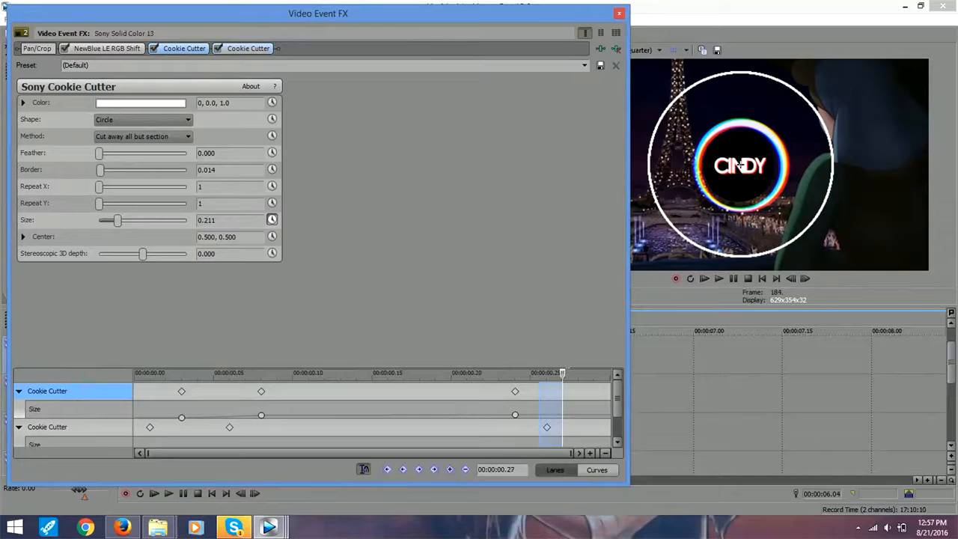
Step: Set the second Cookie Cutter's size to about 0.224 at its 00:00:00.26 keyframe
{"action": "left_click", "coordinate": [547, 427]}
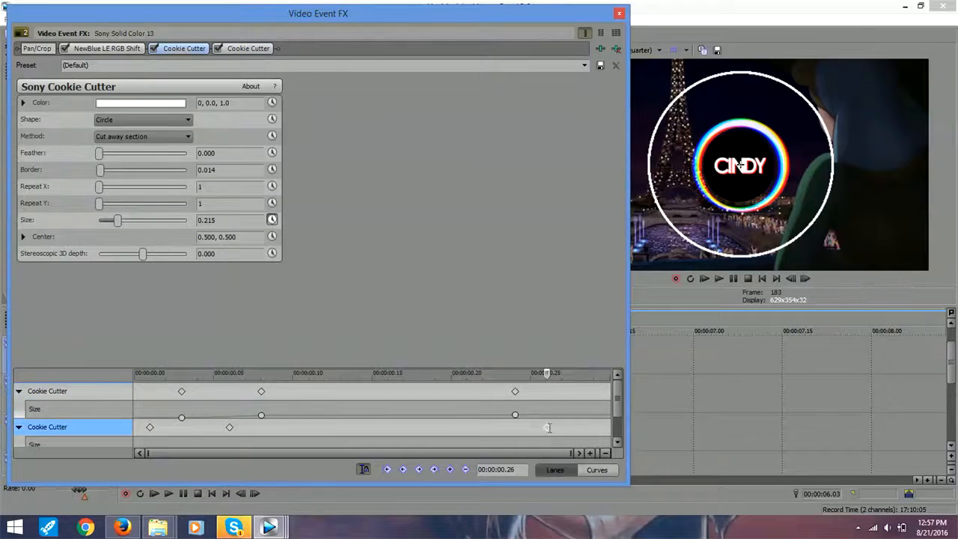
{"action": "left_click", "coordinate": [117, 220]}
{"action": "left_click_drag", "start_coordinate": [118, 221], "coordinate": [119, 222]}
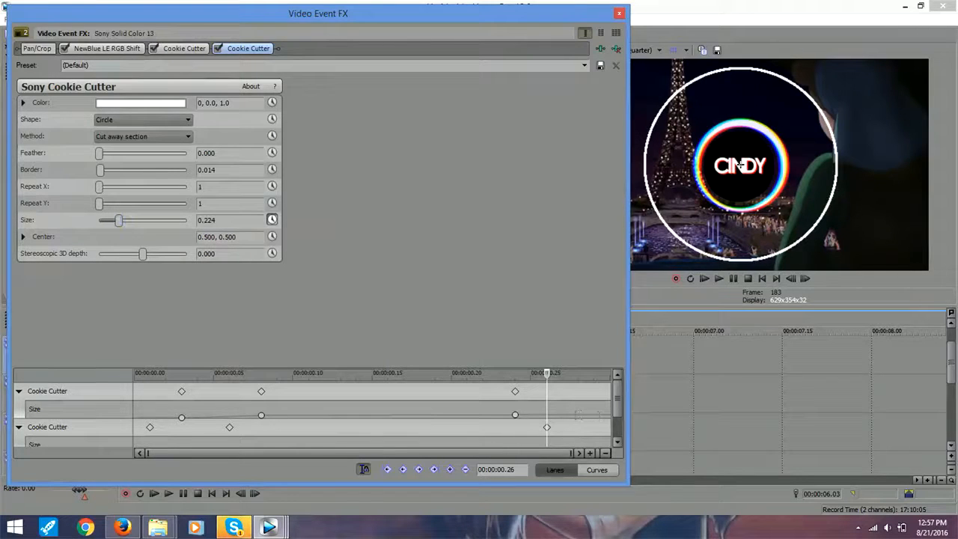
Step: Animate the second Cookie Cutter's border, reducing it to its minimum at 00:00:00.26 and moving its first border keyframe to 00:00:00.06
{"action": "left_click", "coordinate": [547, 427]}
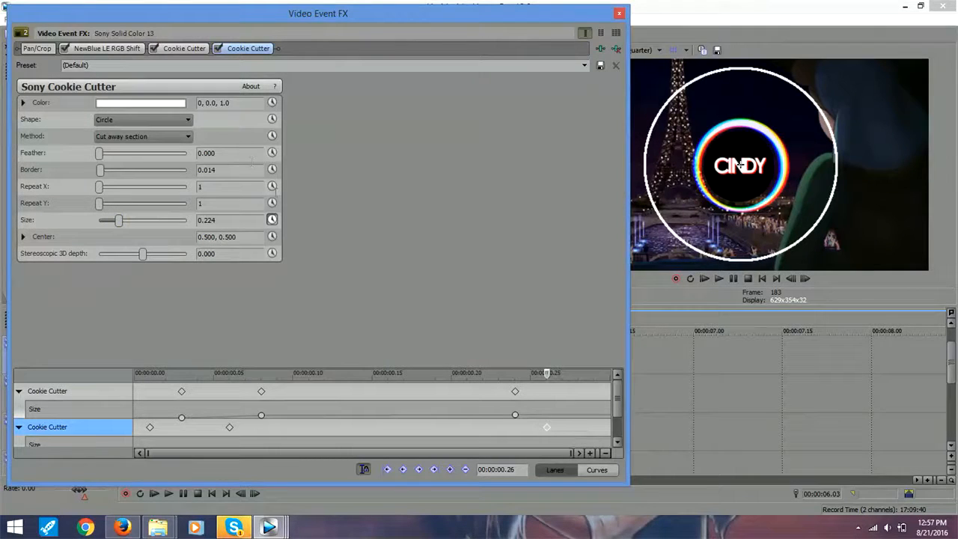
{"action": "left_click", "coordinate": [272, 169]}
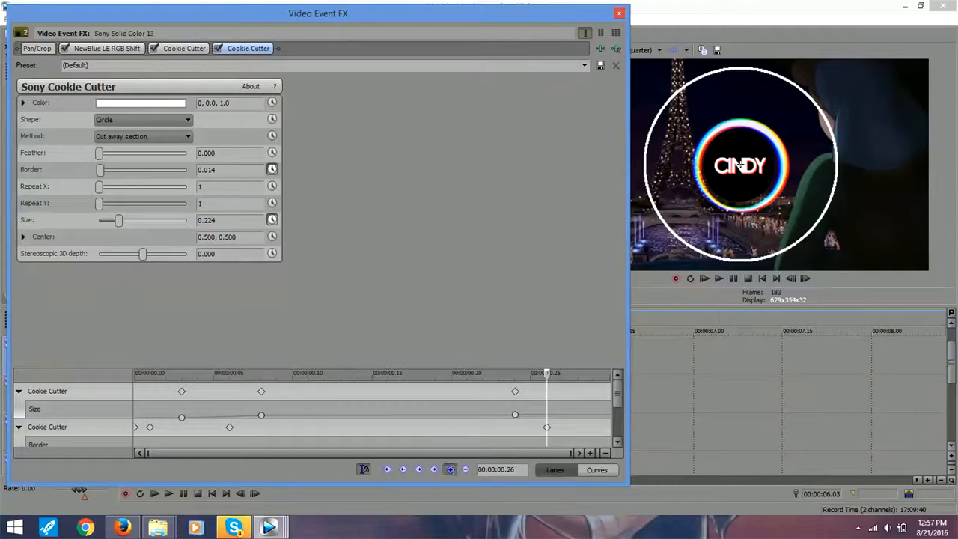
{"action": "left_click", "coordinate": [547, 428]}
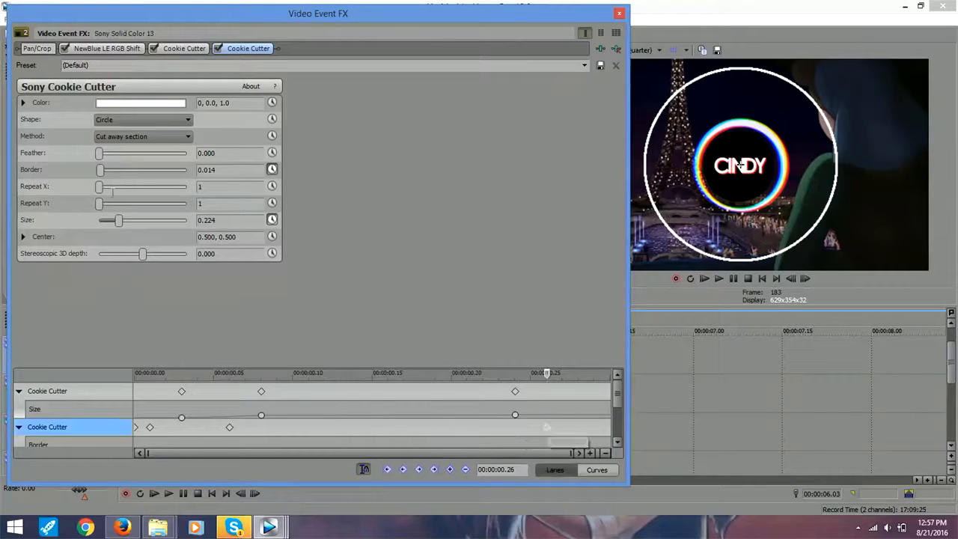
{"action": "left_click_drag", "start_coordinate": [101, 170], "coordinate": [95, 170]}
{"action": "left_click", "coordinate": [618, 442]}
{"action": "scroll", "coordinate": [372, 408], "scroll_direction": "down", "scroll_amount": 1}
{"action": "left_click_drag", "start_coordinate": [137, 417], "coordinate": [230, 417]}
{"action": "left_click_drag", "start_coordinate": [136, 417], "coordinate": [229, 417]}
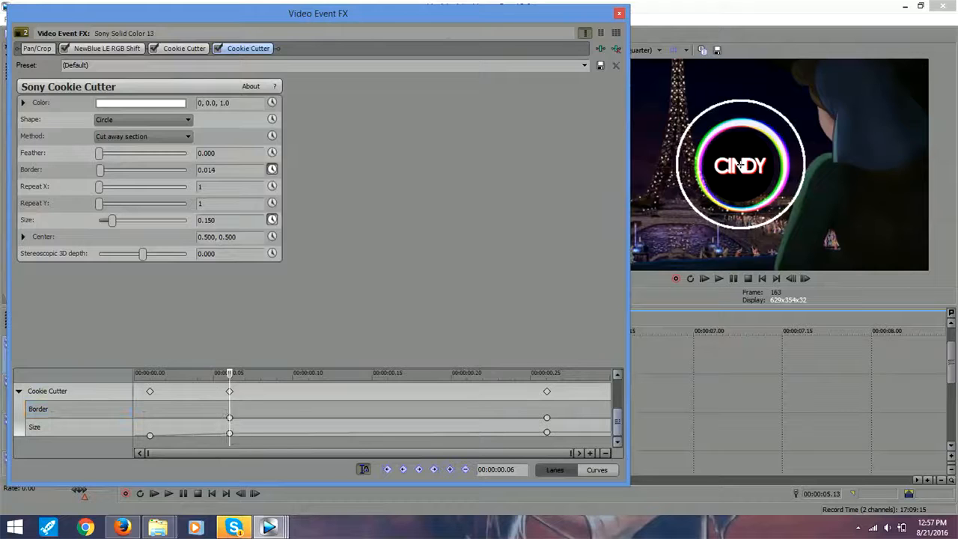
Step: Compare the keyframe timing of both Cookie Cutters around 00:00:00.24
{"action": "scroll", "coordinate": [230, 417], "scroll_direction": "up", "scroll_amount": 2}
{"action": "left_click", "coordinate": [515, 391]}
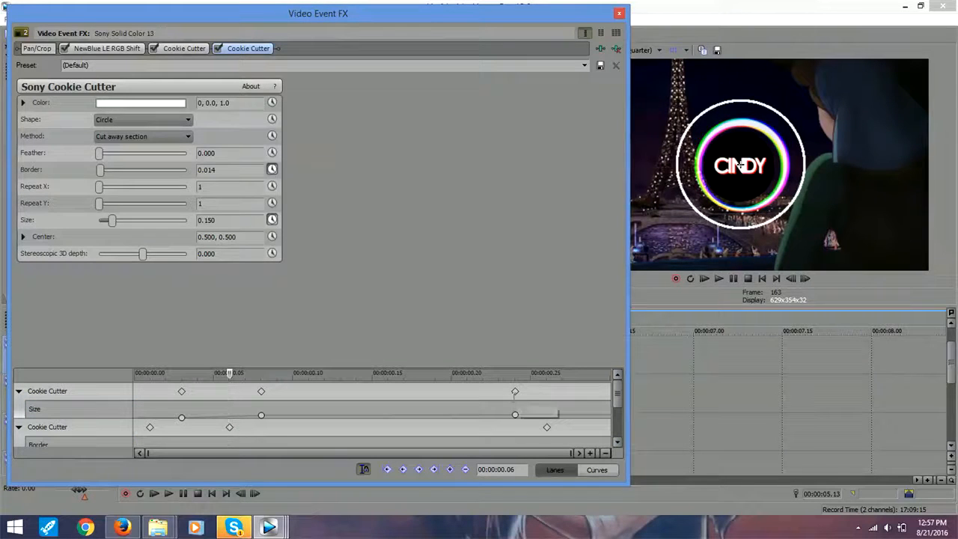
{"action": "left_click", "coordinate": [534, 390]}
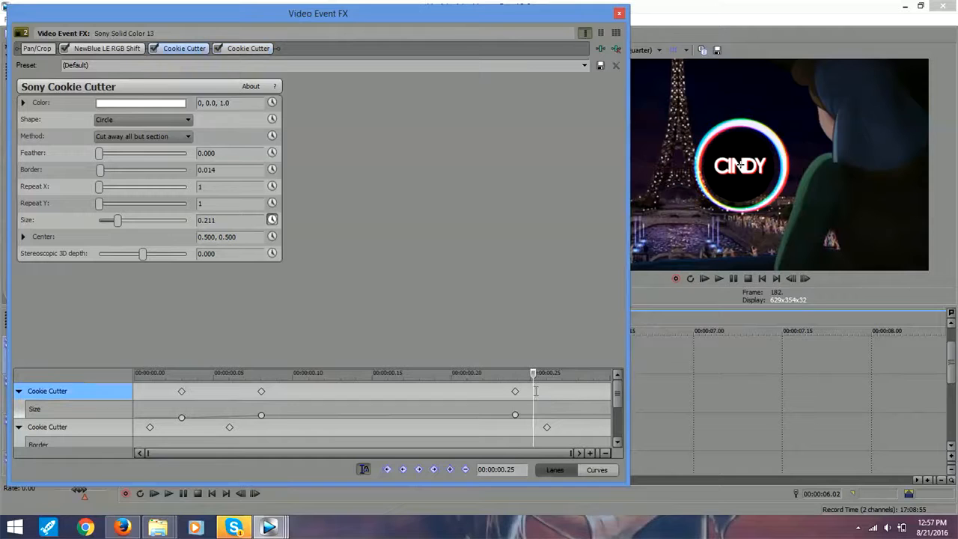
{"action": "left_click", "coordinate": [476, 389]}
{"action": "left_click_drag", "start_coordinate": [475, 389], "coordinate": [499, 389]}
{"action": "left_click", "coordinate": [515, 427]}
{"action": "left_click_drag", "start_coordinate": [617, 393], "coordinate": [617, 422]}
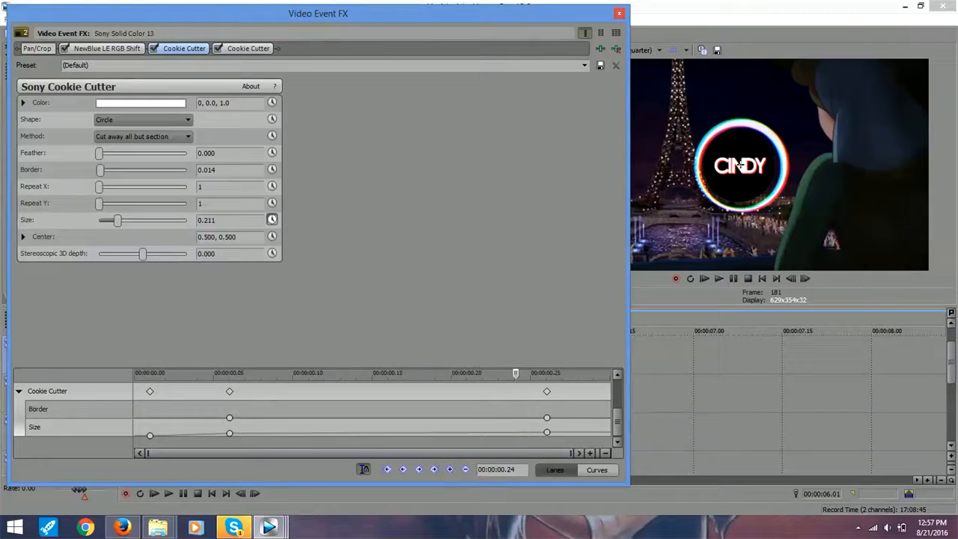
{"action": "scroll", "coordinate": [547, 432], "scroll_direction": "up", "scroll_amount": 1}
{"action": "scroll", "coordinate": [739, 167], "scroll_direction": "up", "scroll_amount": 1}
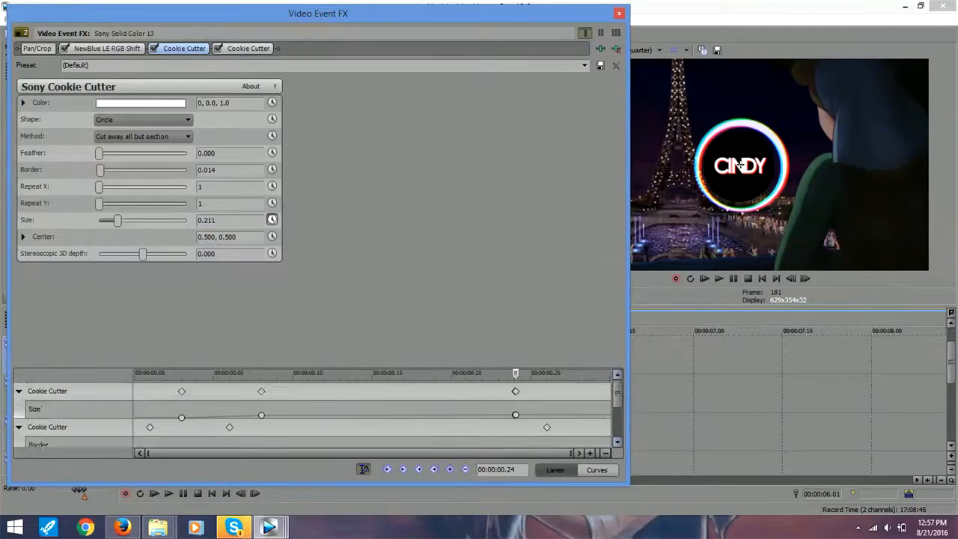
{"action": "scroll", "coordinate": [739, 167], "scroll_direction": "down", "scroll_amount": 1}
{"action": "scroll", "coordinate": [740, 166], "scroll_direction": "up", "scroll_amount": 1}
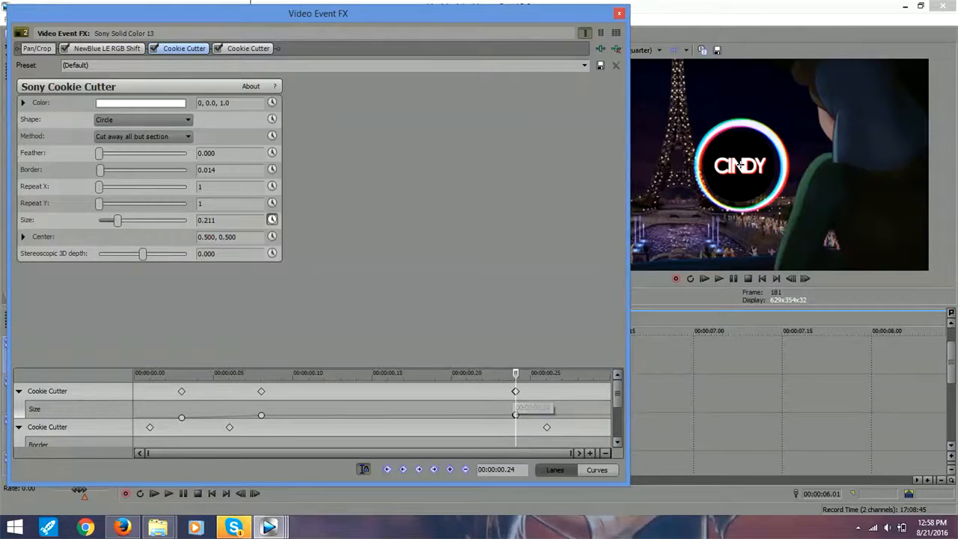
Step: Add a keyframe to the second Cookie Cutter at 00:00:00.24 with the border set to 0.014
{"action": "left_click_drag", "start_coordinate": [166, 12], "coordinate": [364, 15]}
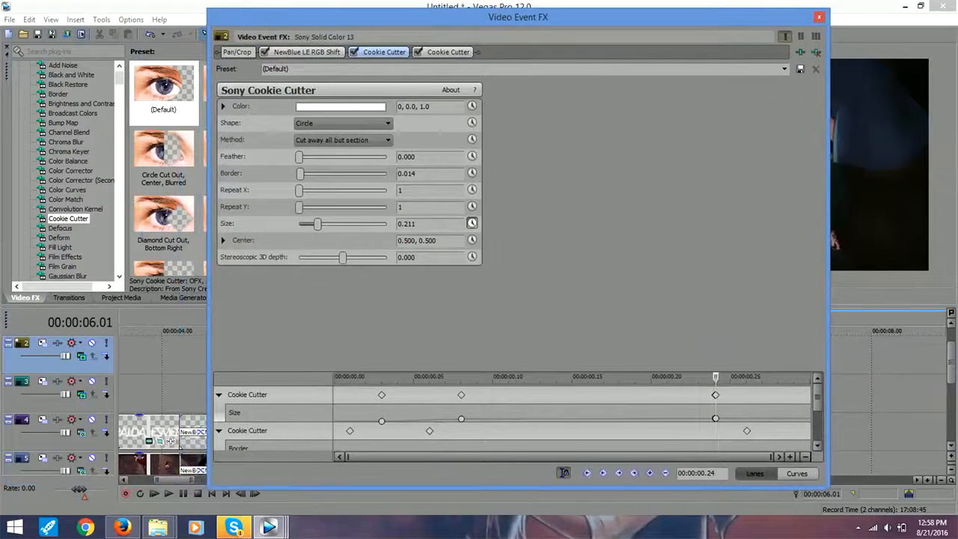
{"action": "left_click_drag", "start_coordinate": [486, 18], "coordinate": [310, 17]}
{"action": "left_click", "coordinate": [284, 51]}
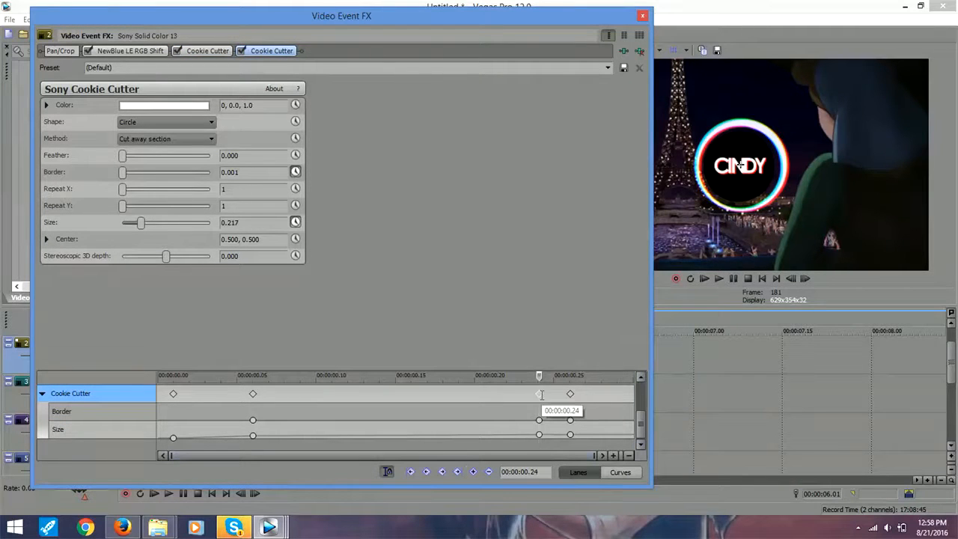
{"action": "left_click_drag", "start_coordinate": [232, 172], "coordinate": [257, 172]}
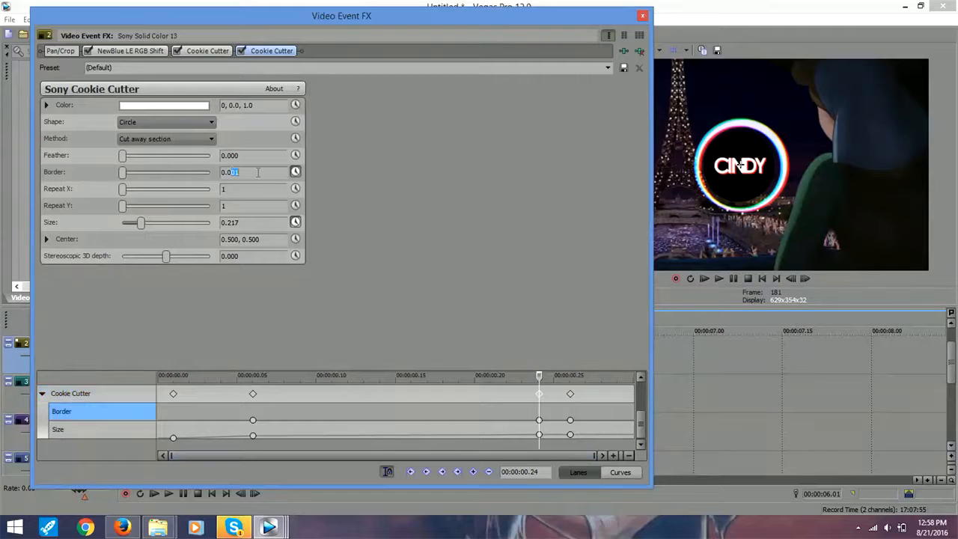
{"action": "type", "text": "14"}
{"action": "key", "text": "Return"}
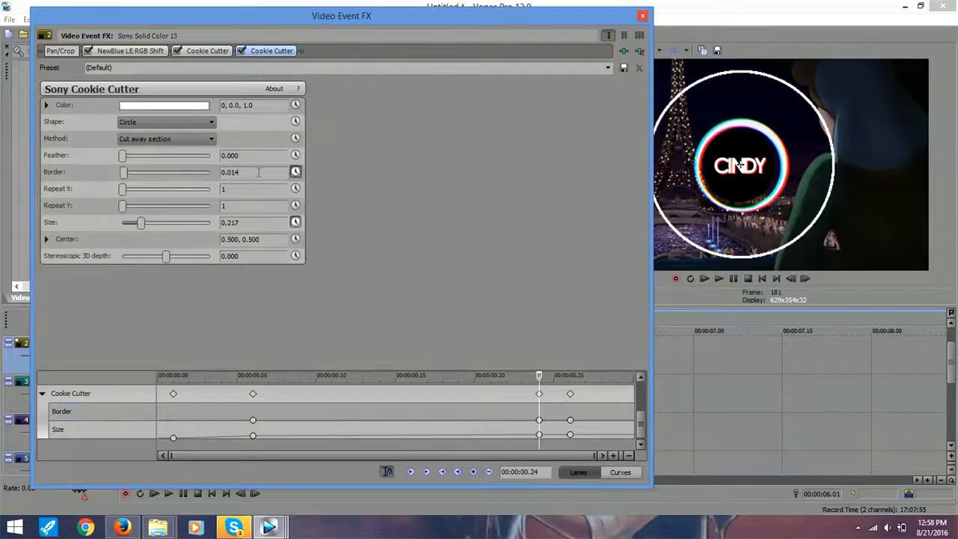
Step: Move the second Cookie Cutter's last keyframe to 00:00:00.28 and close the effect settings
{"action": "left_click", "coordinate": [551, 395]}
{"action": "left_click", "coordinate": [559, 396]}
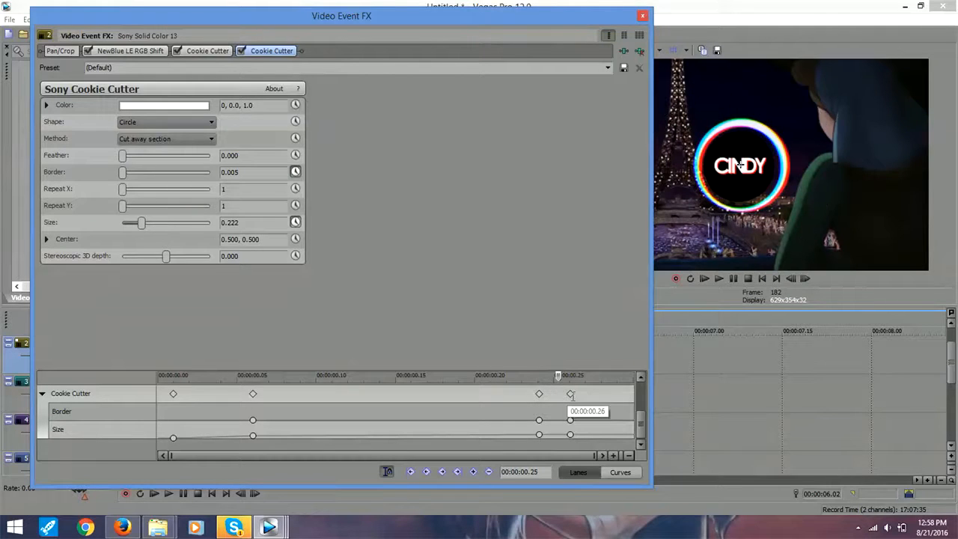
{"action": "left_click_drag", "start_coordinate": [571, 395], "coordinate": [603, 395]}
{"action": "left_click_drag", "start_coordinate": [556, 375], "coordinate": [173, 389]}
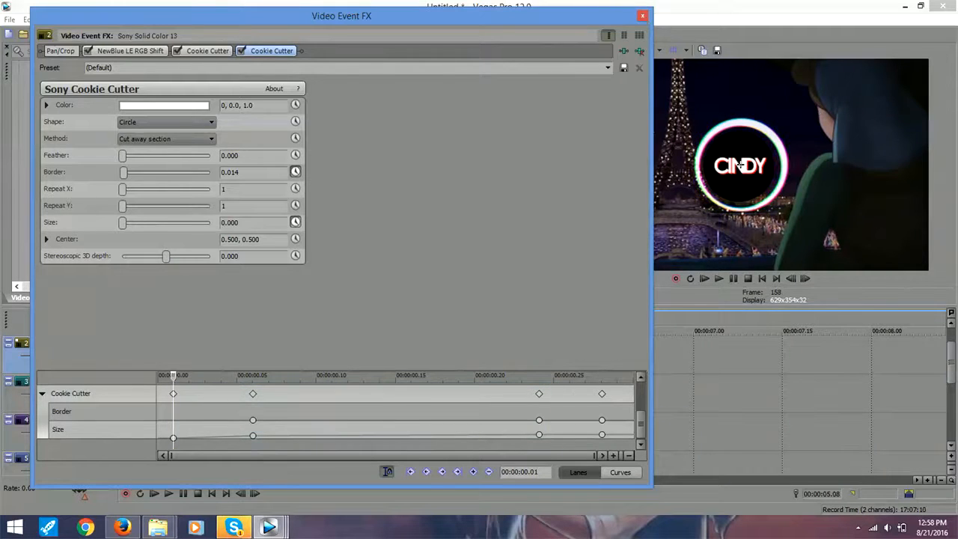
{"action": "left_click", "coordinate": [643, 15]}
Step: Play the timeline from 00:00:04.08 through the Cindy title and check how the circle expands
{"action": "left_click_drag", "start_coordinate": [410, 361], "coordinate": [441, 346]}
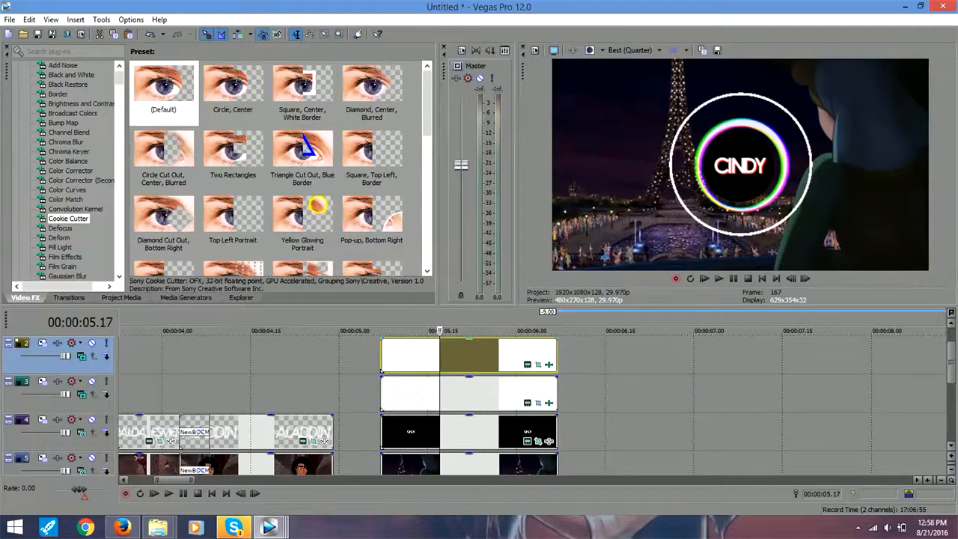
{"action": "left_click", "coordinate": [208, 393]}
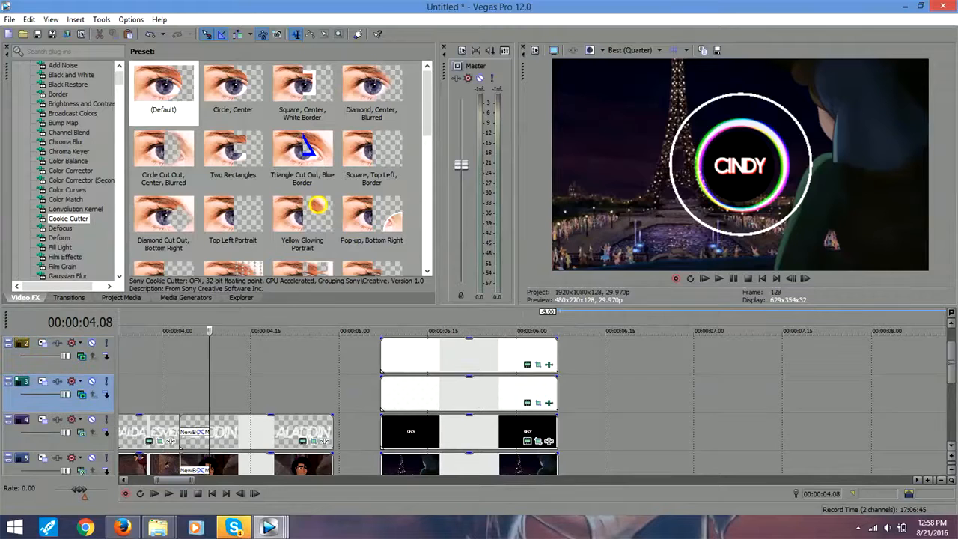
{"action": "key", "text": "space"}
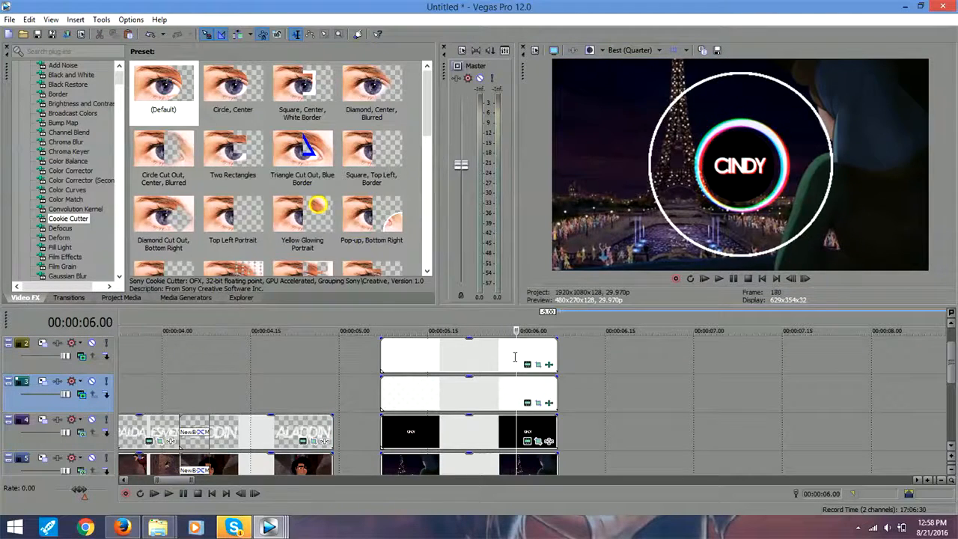
{"action": "key", "text": "Left"}
{"action": "key", "text": "Left"}
{"action": "key", "text": "Left"}
{"action": "key", "text": "Left"}
{"action": "key", "text": "Left"}
{"action": "key", "text": "Left"}
{"action": "key", "text": "Left"}
{"action": "key", "text": "Left"}
{"action": "key", "text": "Left"}
{"action": "key", "text": "Left"}
{"action": "key", "text": "Left"}
{"action": "key", "text": "Left"}
{"action": "key", "text": "Left"}
{"action": "key", "text": "Left"}
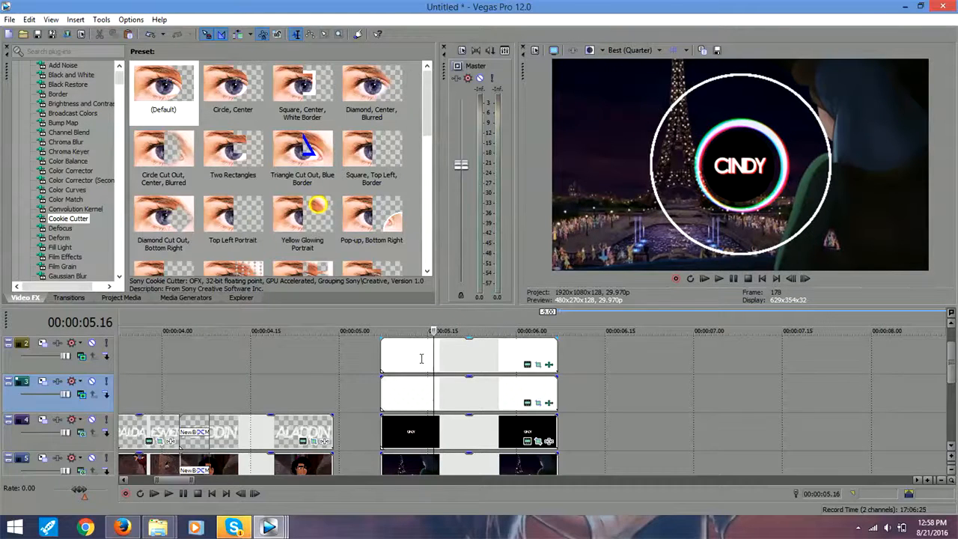
Step: Check the expanding circle at 00:00:05.15, 00:00:06.04 and 00:00:06.01
{"action": "left_click", "coordinate": [392, 359]}
{"action": "left_click", "coordinate": [429, 359]}
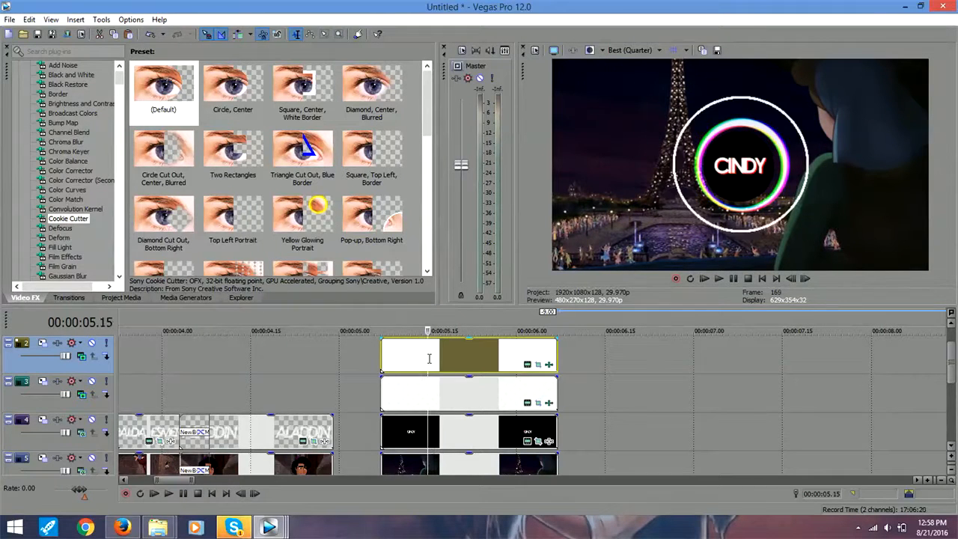
{"action": "left_click", "coordinate": [526, 358]}
{"action": "left_click", "coordinate": [542, 352]}
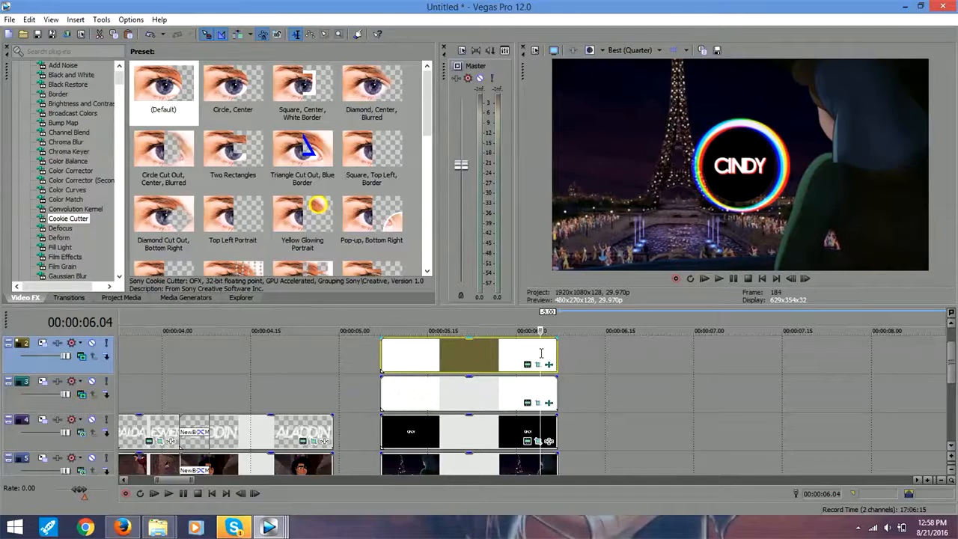
{"action": "left_click", "coordinate": [523, 354]}
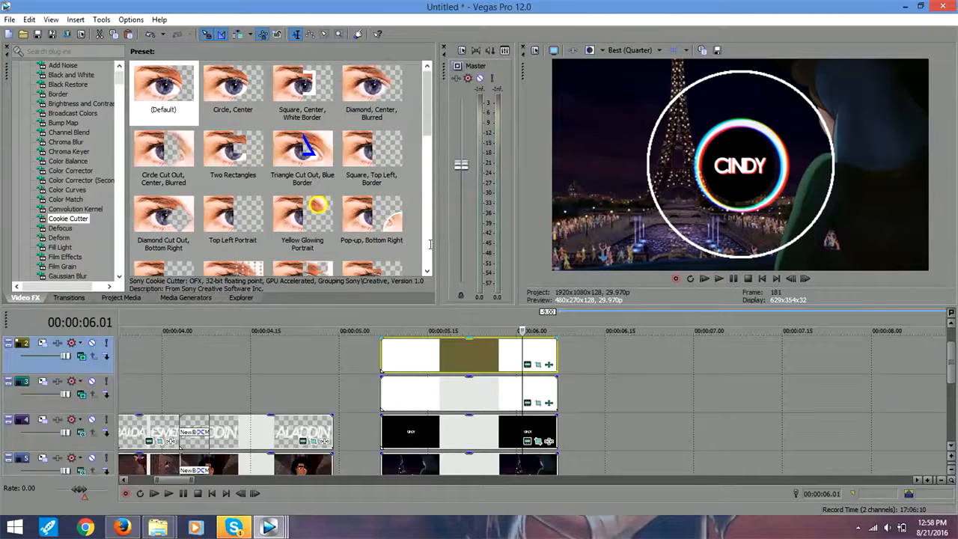
Step: Add a fade-out to track 2's solid starting at about 00:00:05.17 and preview the fading circle
{"action": "left_click", "coordinate": [405, 358]}
{"action": "left_click", "coordinate": [458, 359]}
{"action": "mouse_move", "coordinate": [464, 359]}
{"action": "left_mouse_down"}
{"action": "mouse_move", "coordinate": [533, 365]}
{"action": "mouse_move", "coordinate": [453, 362]}
{"action": "left_mouse_up"}
{"action": "mouse_move", "coordinate": [555, 340]}
{"action": "left_mouse_down"}
{"action": "mouse_move", "coordinate": [474, 341]}
{"action": "mouse_move", "coordinate": [545, 341]}
{"action": "left_mouse_up"}
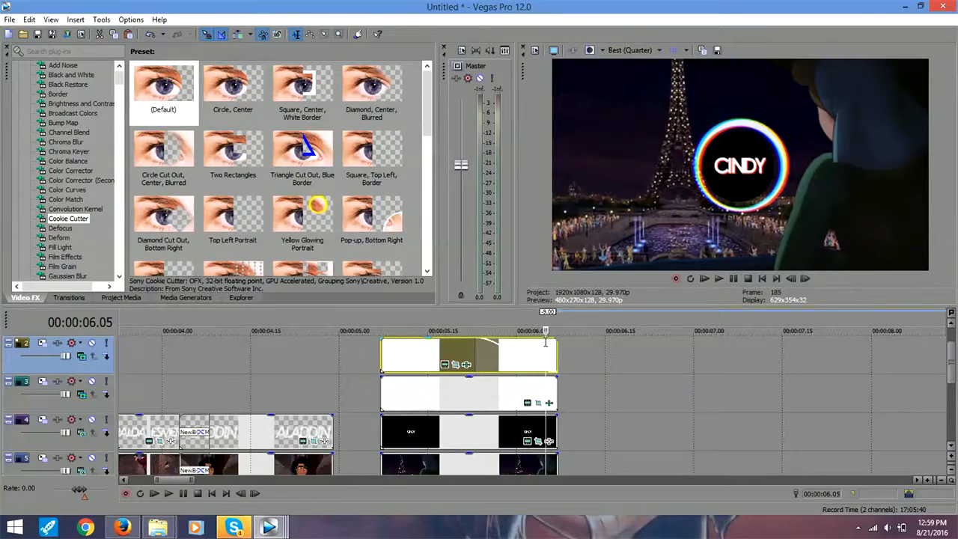
{"action": "left_click", "coordinate": [415, 357]}
{"action": "left_click_drag", "start_coordinate": [475, 341], "coordinate": [440, 342]}
{"action": "key", "text": "space"}
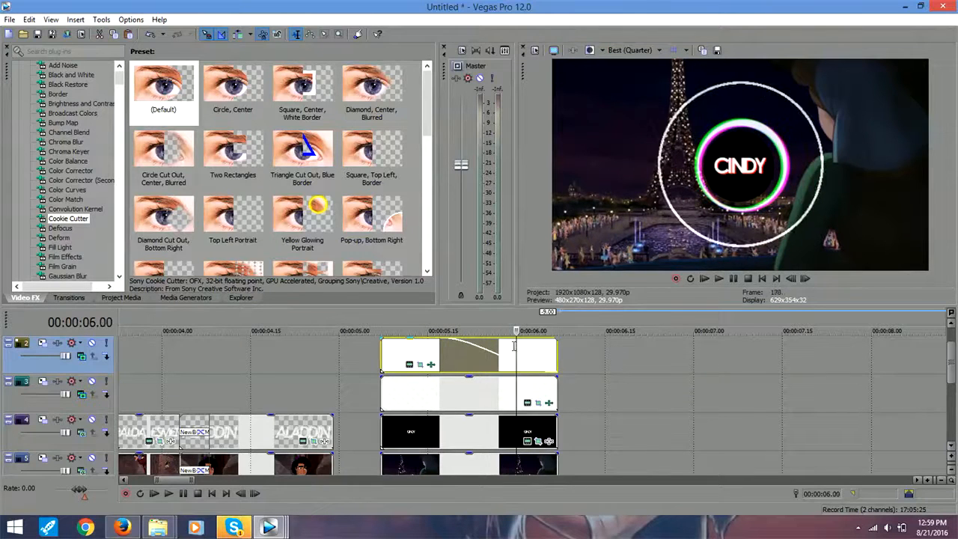
{"action": "left_click", "coordinate": [538, 348]}
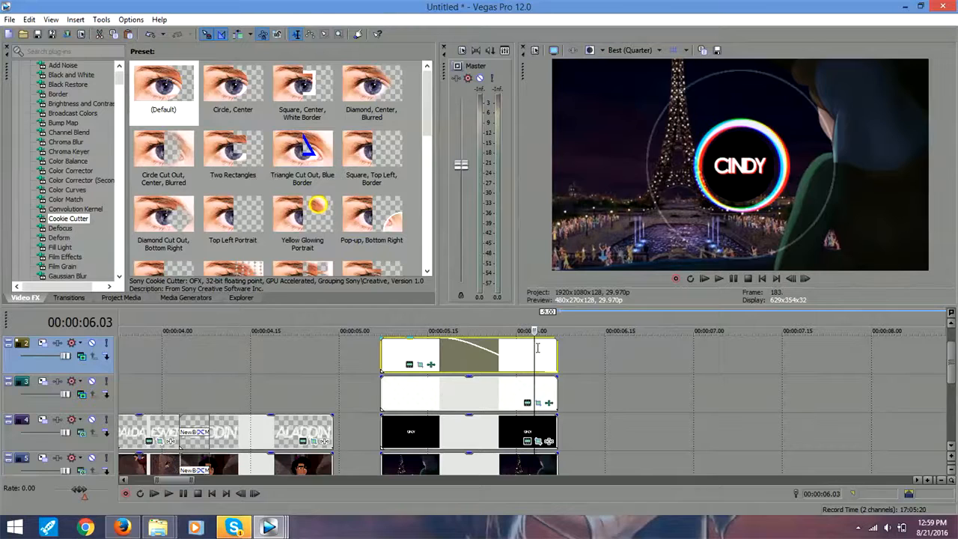
Step: Lower the opacity of track 2's solid to about 70%
{"action": "left_click", "coordinate": [404, 393]}
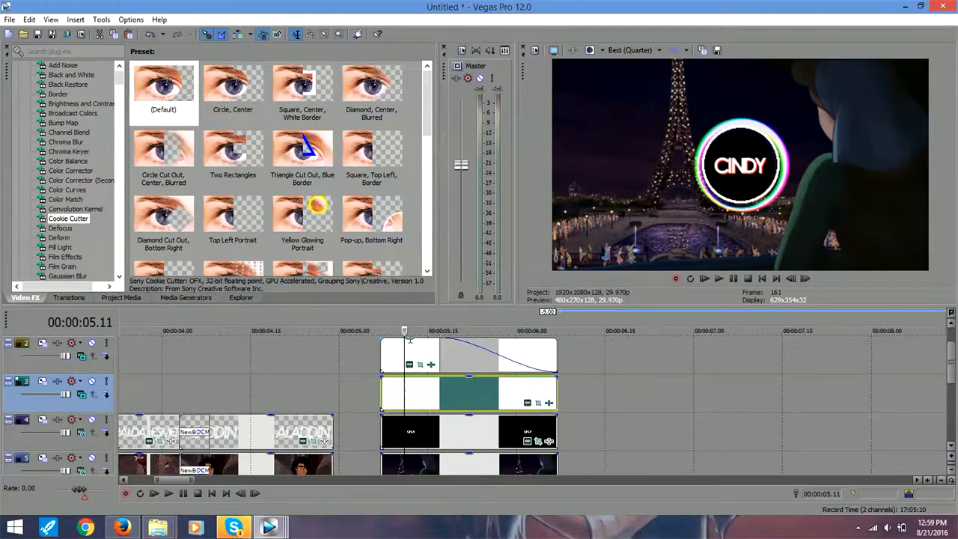
{"action": "left_click_drag", "start_coordinate": [410, 341], "coordinate": [411, 347]}
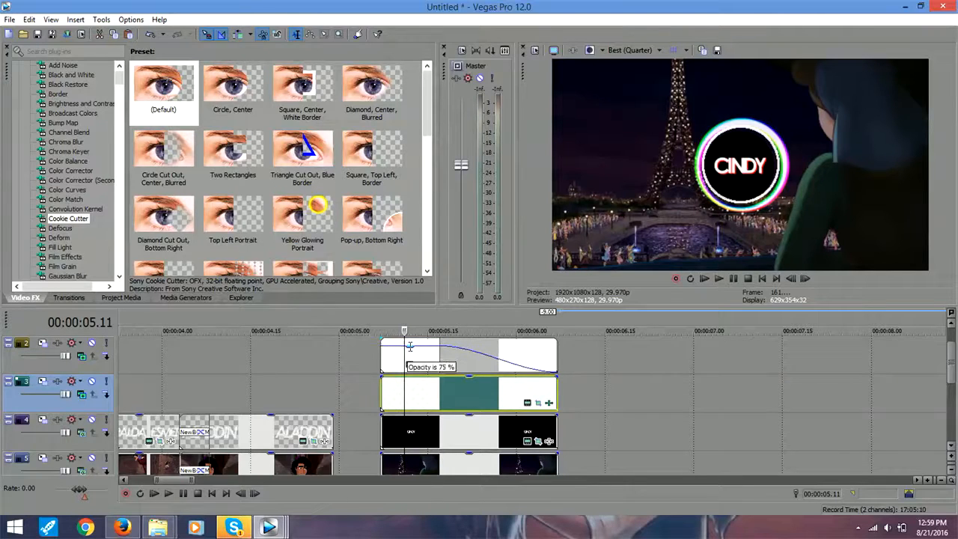
{"action": "left_click", "coordinate": [393, 350]}
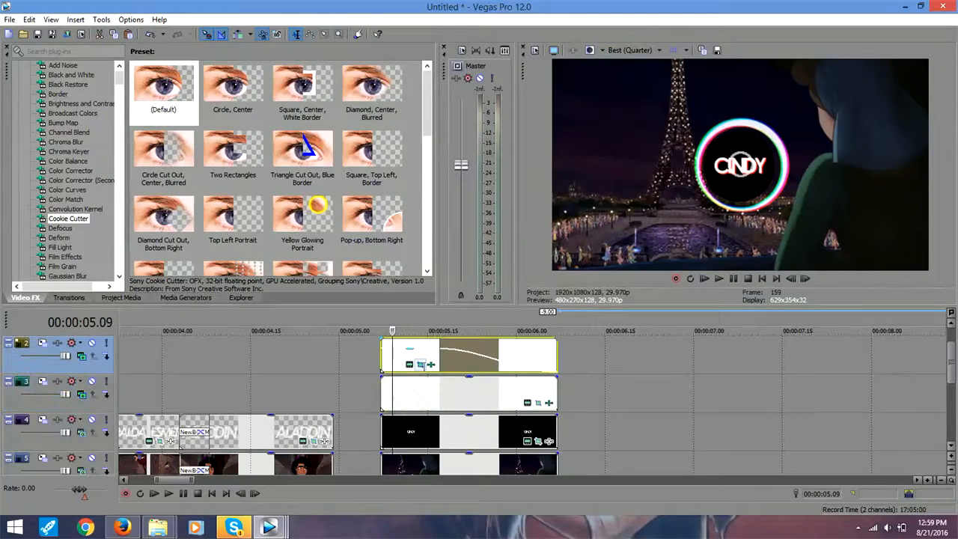
Step: Add a third Cookie Cutter to track 2's solid with the Cut away section method and a size of about 0.095
{"action": "left_click_drag", "start_coordinate": [164, 86], "coordinate": [445, 377]}
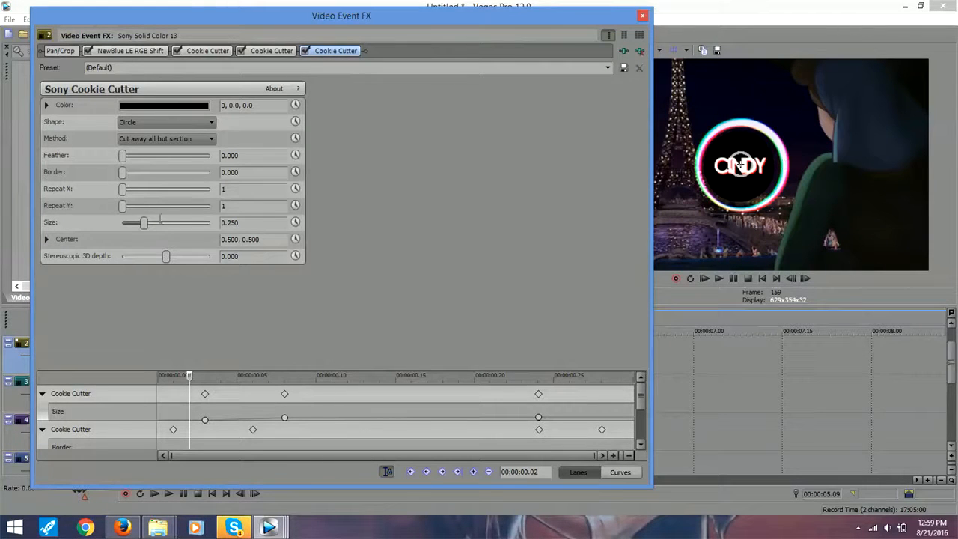
{"action": "left_click_drag", "start_coordinate": [144, 222], "coordinate": [134, 223]}
{"action": "left_click", "coordinate": [166, 138]}
{"action": "left_click", "coordinate": [169, 160]}
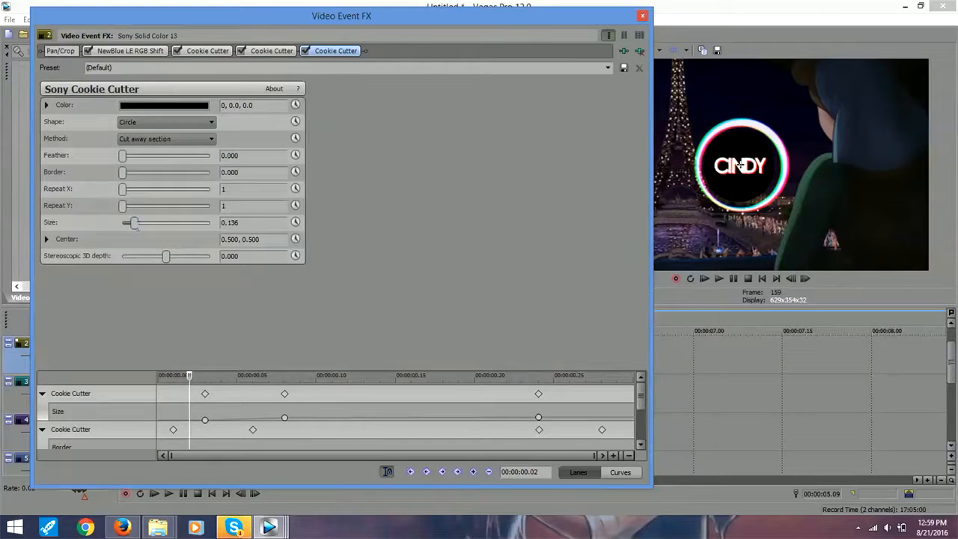
{"action": "left_click_drag", "start_coordinate": [135, 223], "coordinate": [131, 223]}
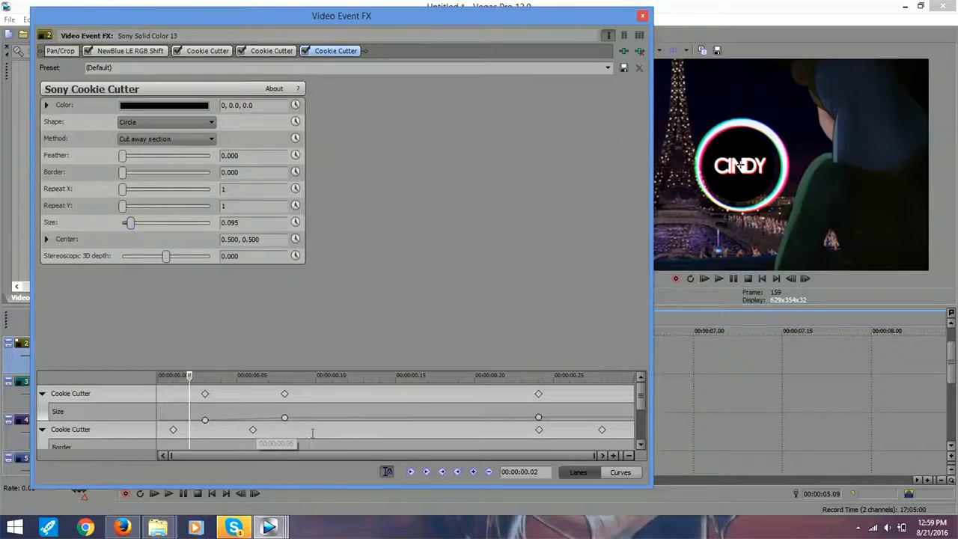
Step: Step through the solid's effect between 00:00:00.04 and 00:00:00.08 to check the circle, then close the effect settings
{"action": "left_click", "coordinate": [316, 393]}
{"action": "left_click_drag", "start_coordinate": [316, 378], "coordinate": [236, 377]}
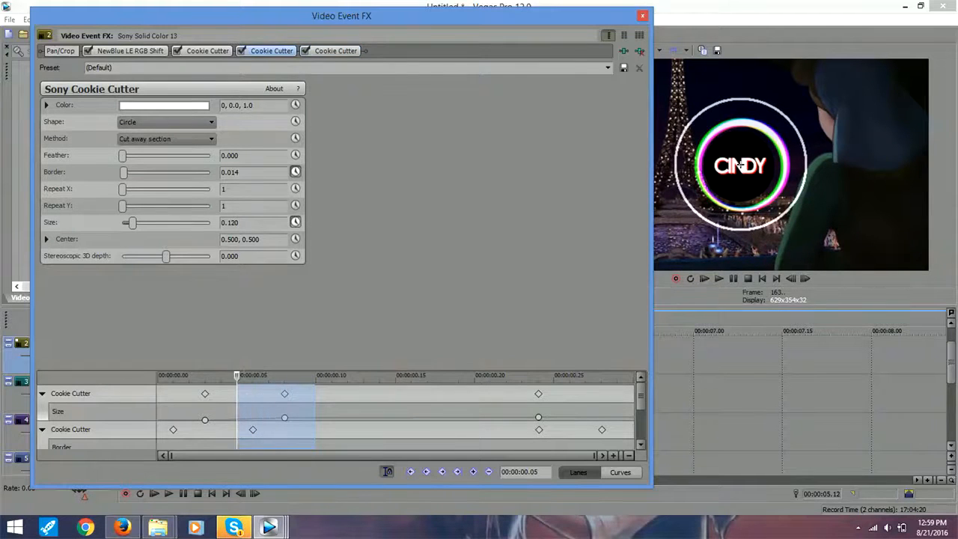
{"action": "key", "text": "Left"}
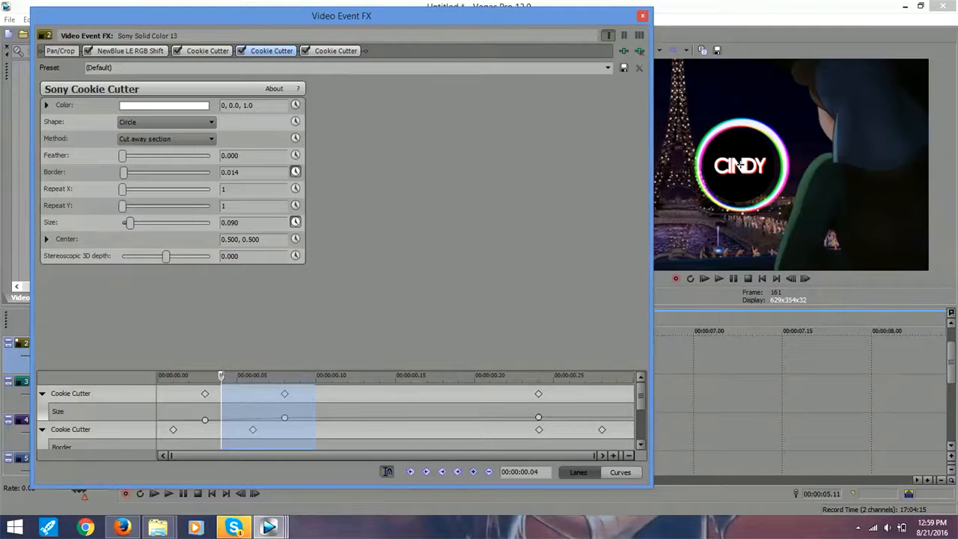
{"action": "key", "text": "Right"}
{"action": "key", "text": "Right"}
{"action": "key", "text": "Right"}
{"action": "key", "text": "Right"}
{"action": "key", "text": "Right"}
{"action": "key", "text": "Right"}
{"action": "key", "text": "Right"}
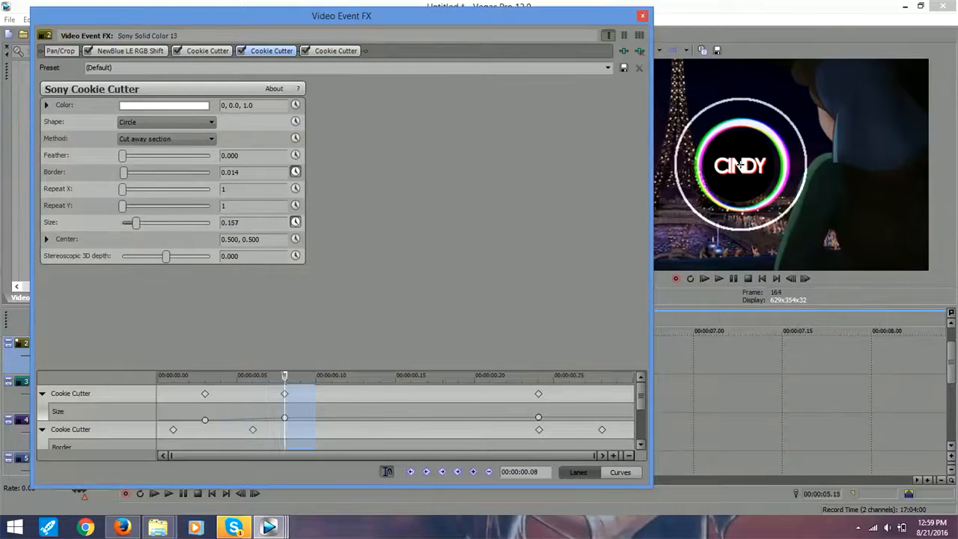
{"action": "left_click", "coordinate": [642, 15]}
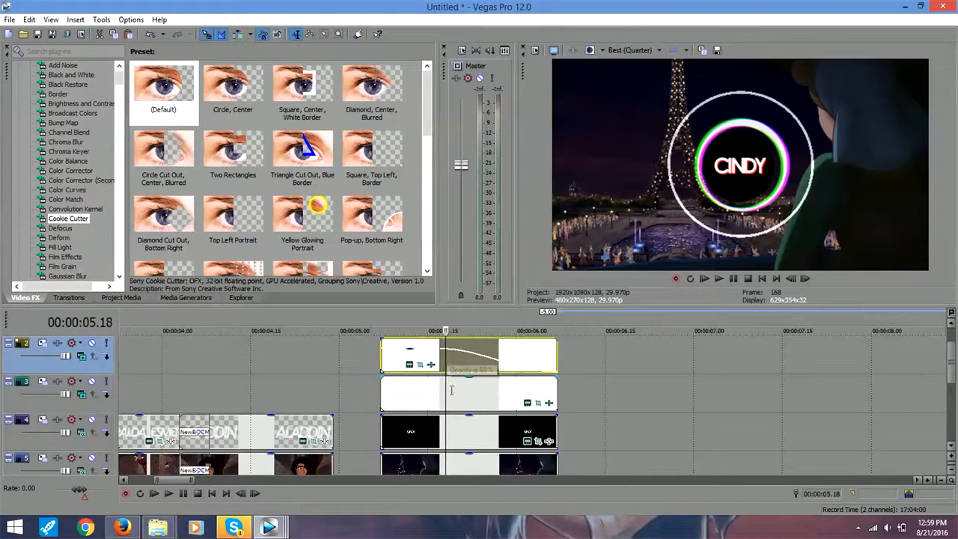
Step: Preview the expanding, fading circle around the CINDY title from the start of its clip
{"action": "left_click", "coordinate": [387, 387]}
{"action": "key", "text": "Right"}
{"action": "key", "text": "Right"}
{"action": "key", "text": "Right"}
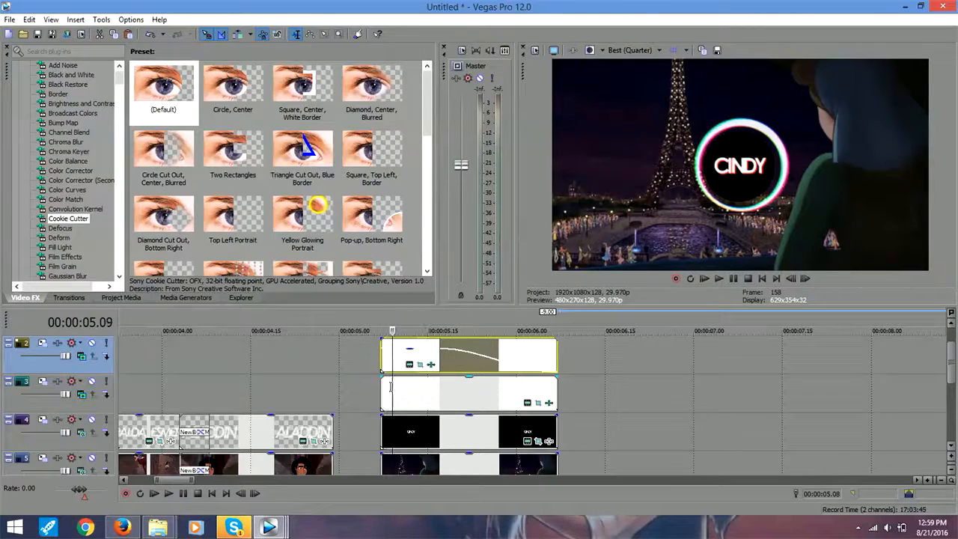
{"action": "key", "text": "space"}
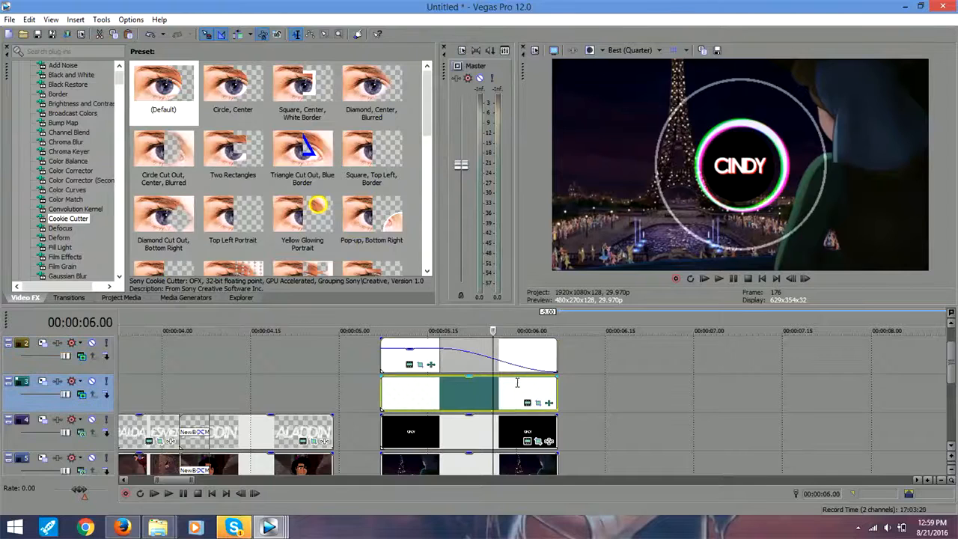
{"action": "left_click", "coordinate": [517, 383]}
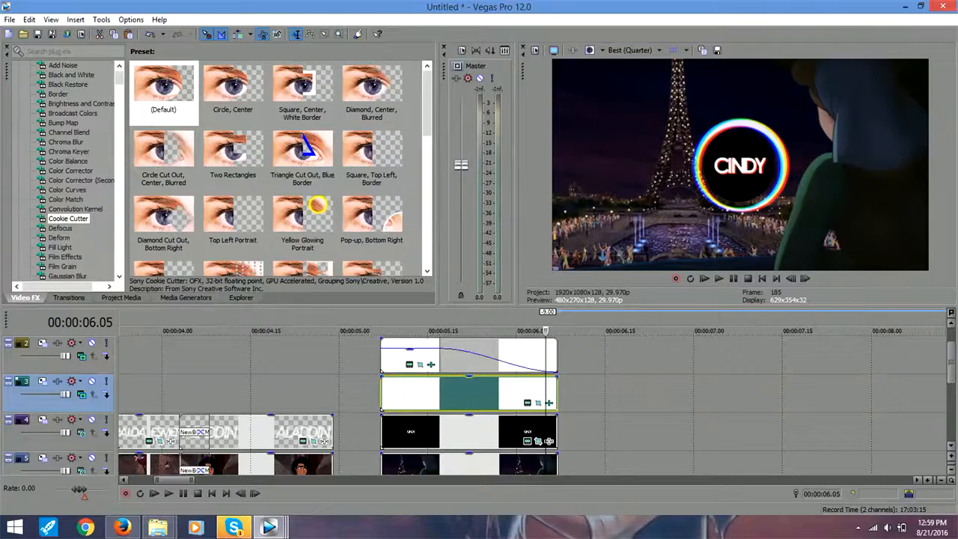
Step: Play back the character-name title sequence from about 00:00:00.17 and check the Anya, Belle and Aladdin clips
{"action": "left_click_drag", "start_coordinate": [156, 480], "coordinate": [134, 480]}
{"action": "left_click", "coordinate": [174, 394]}
{"action": "left_click_drag", "start_coordinate": [951, 363], "coordinate": [951, 387]}
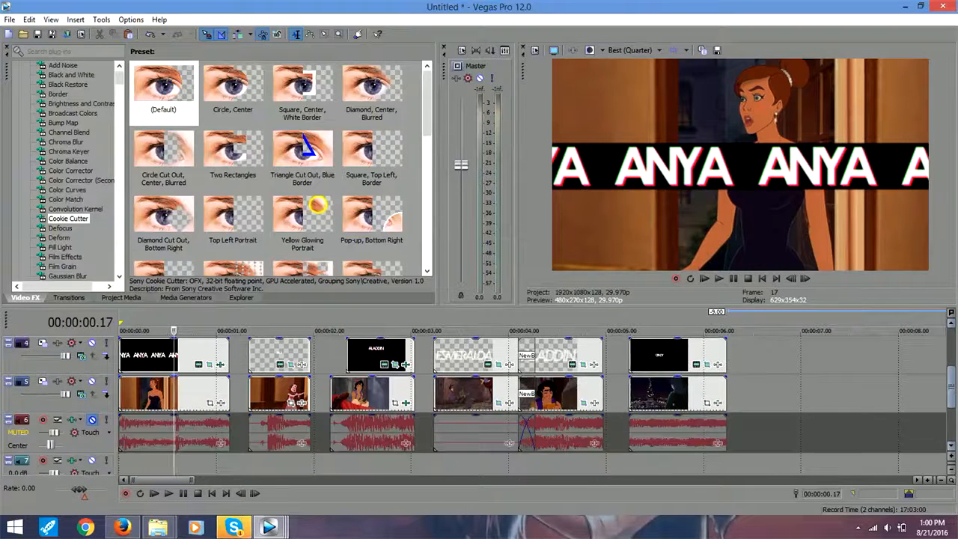
{"action": "key", "text": "space"}
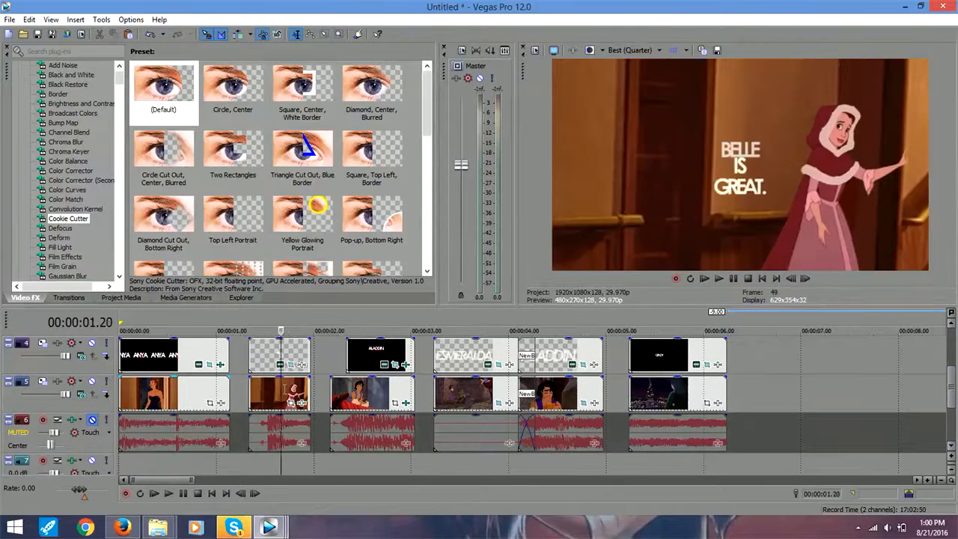
{"action": "key", "text": "Return"}
{"action": "key", "text": "Left"}
{"action": "key", "text": "Left"}
{"action": "key", "text": "Left"}
{"action": "key", "text": "Left"}
{"action": "key", "text": "Left"}
{"action": "key", "text": "Left"}
{"action": "key", "text": "Left"}
{"action": "key", "text": "Left"}
{"action": "key", "text": "Left"}
{"action": "key", "text": "Left"}
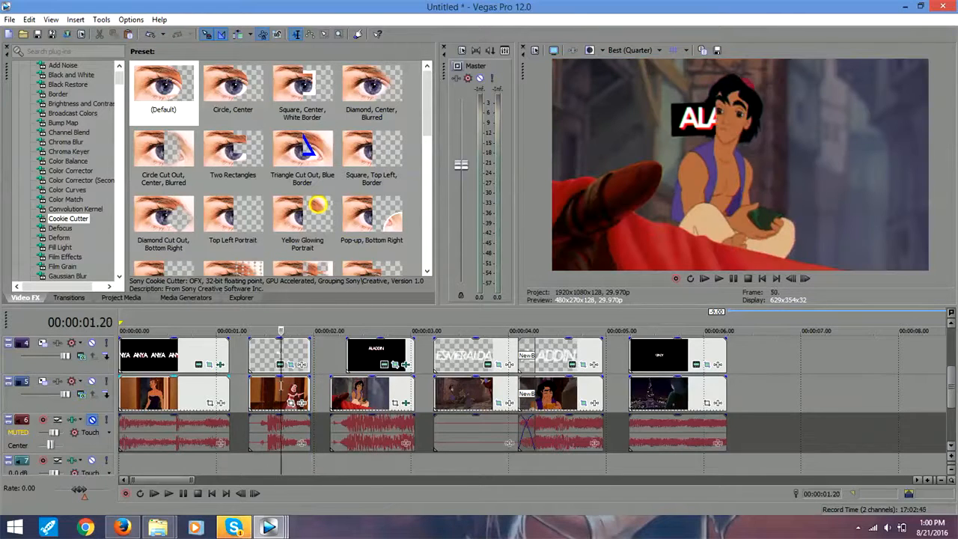
Step: Set track 4's compositing mode to Add
{"action": "left_click", "coordinate": [81, 356]}
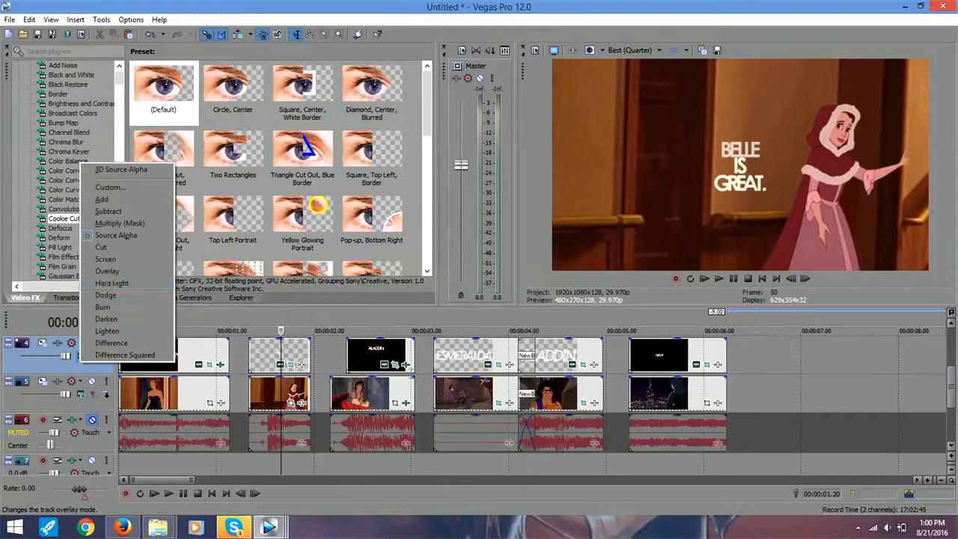
{"action": "left_click", "coordinate": [120, 199]}
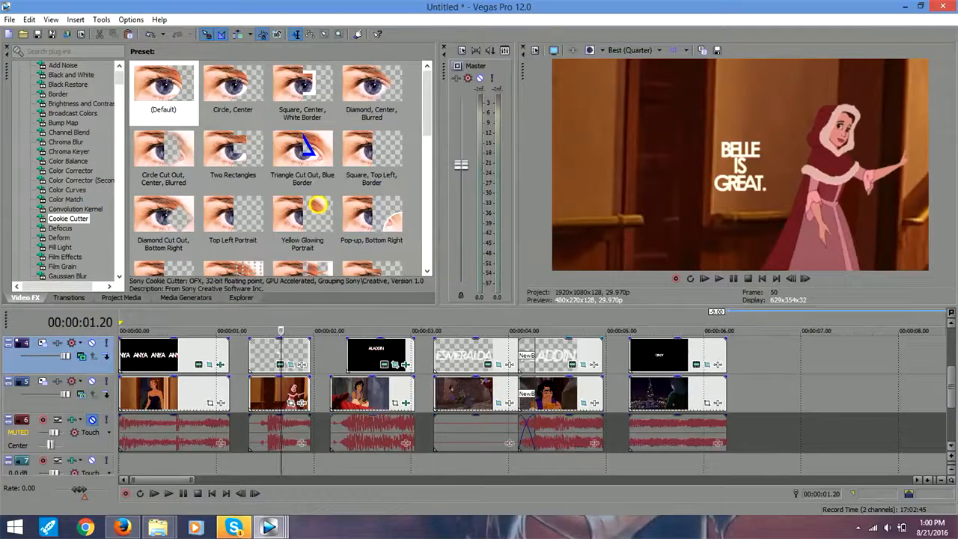
Step: Switch to the other open untitled Vegas Pro project and preview its finished video from about 00:00:36.08
{"action": "left_click", "coordinate": [269, 527]}
{"action": "left_click", "coordinate": [139, 460]}
{"action": "left_click", "coordinate": [667, 356]}
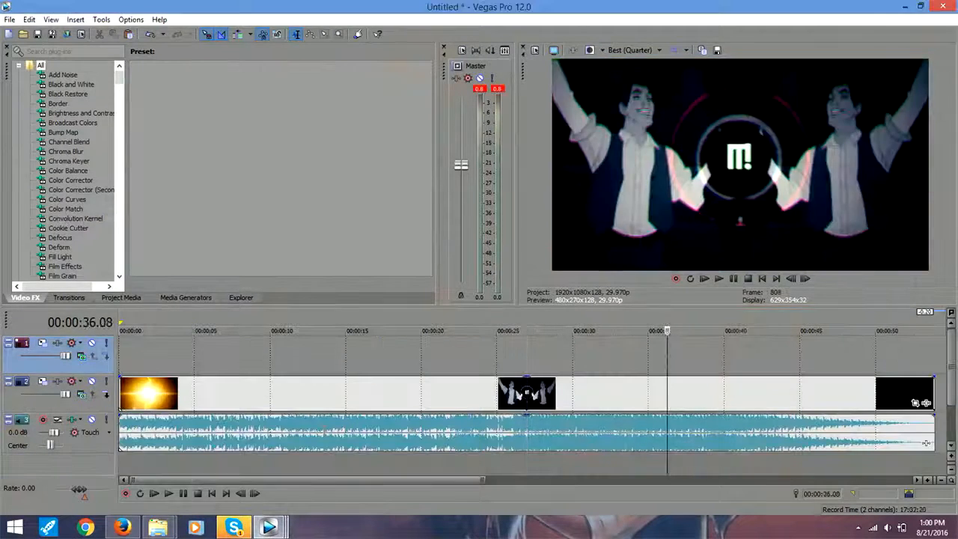
{"action": "key", "text": "space"}
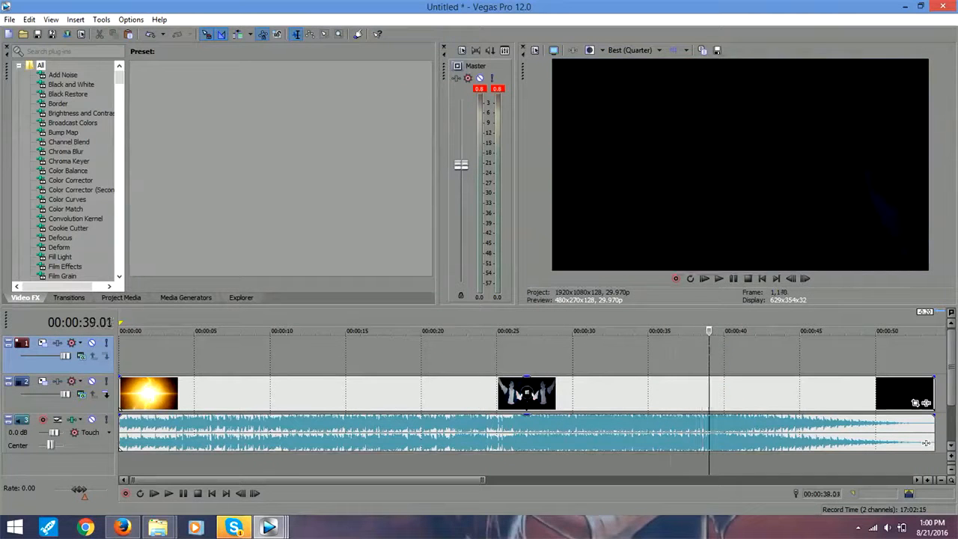
{"action": "key", "text": "space"}
Step: Examine text effects in the finished video between about 00:00:24.22 and 00:00:33.29, then return to the character-title project
{"action": "left_click_drag", "start_coordinate": [657, 330], "coordinate": [493, 330]}
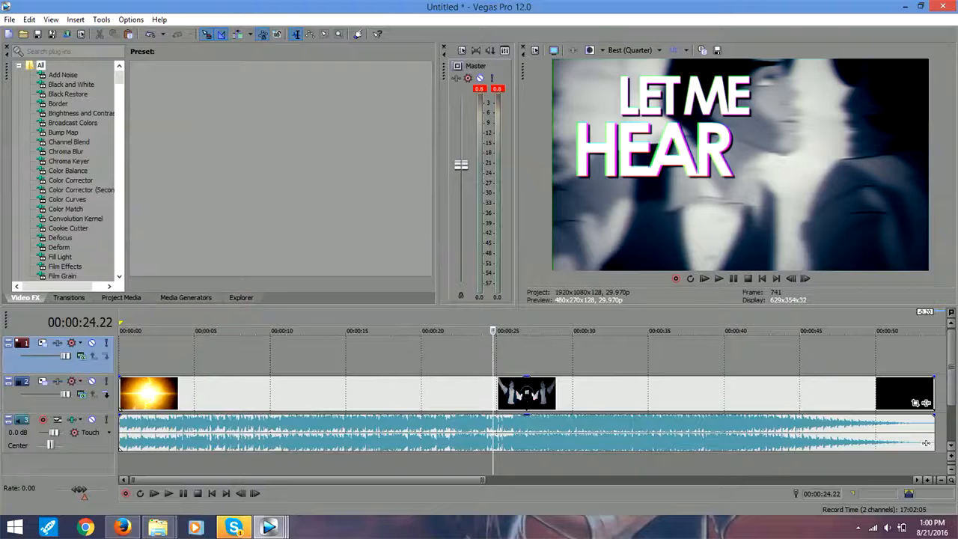
{"action": "left_click", "coordinate": [529, 360]}
{"action": "left_click", "coordinate": [562, 360]}
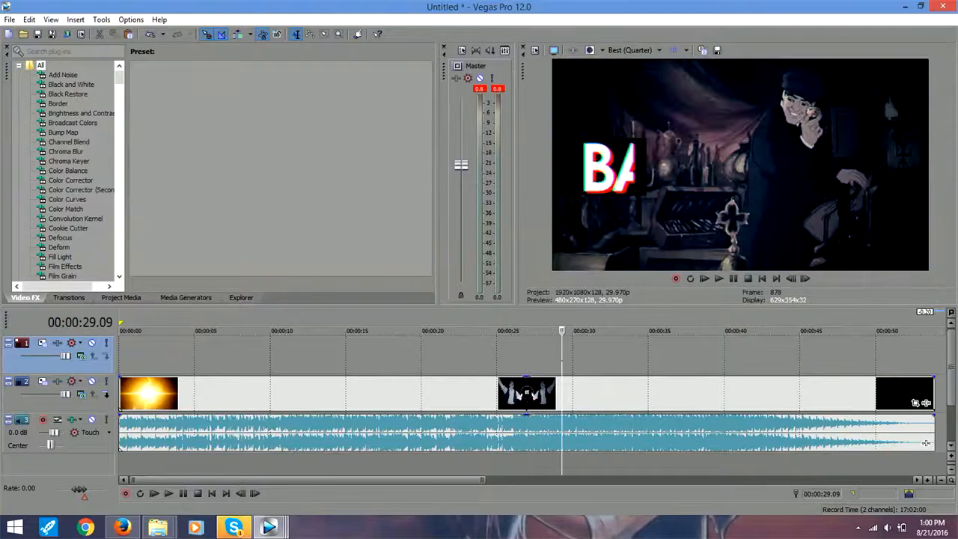
{"action": "left_click", "coordinate": [607, 355]}
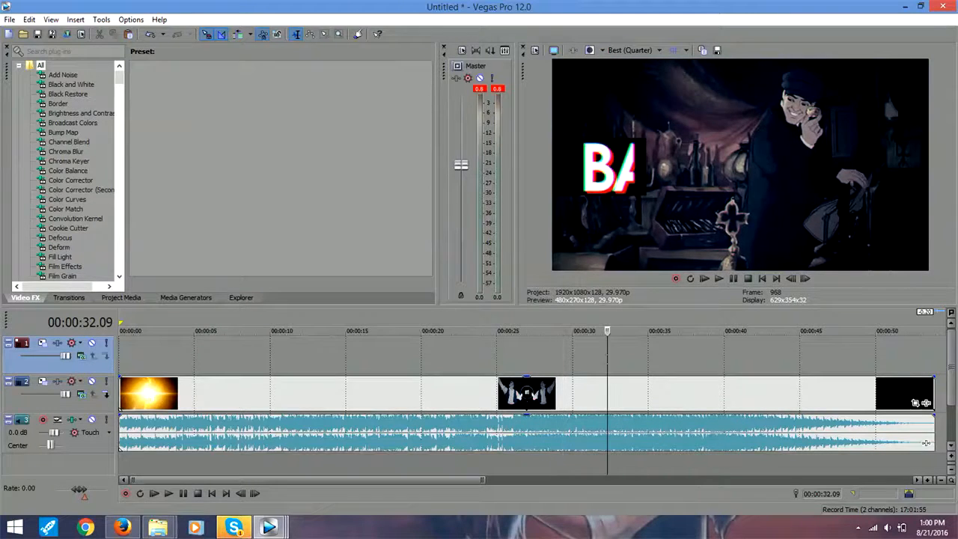
{"action": "left_click", "coordinate": [633, 353]}
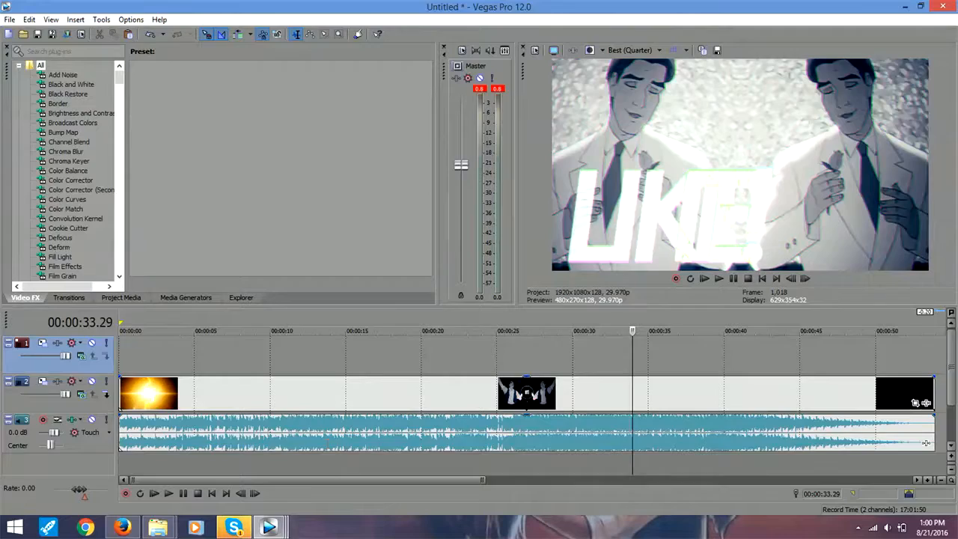
{"action": "mouse_move", "coordinate": [269, 528]}
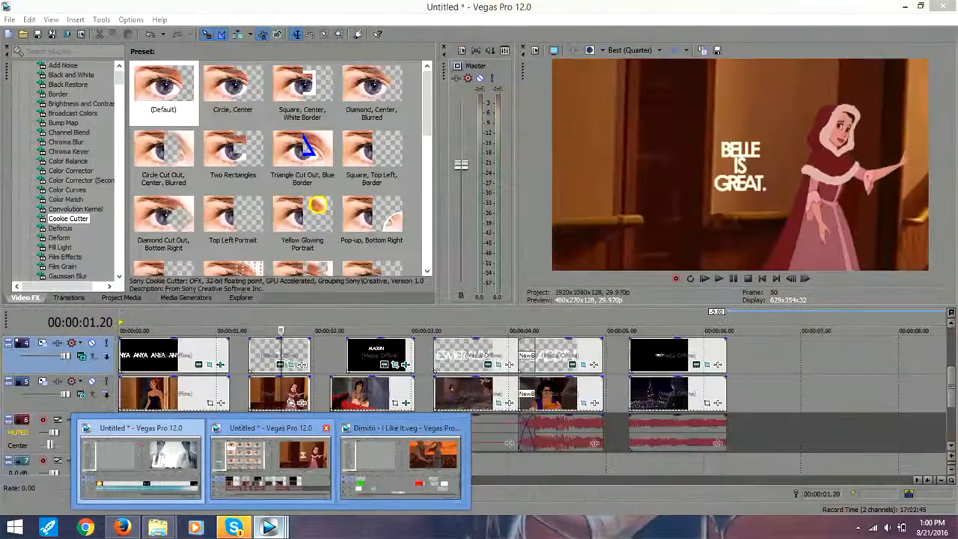
{"action": "left_click", "coordinate": [271, 462]}
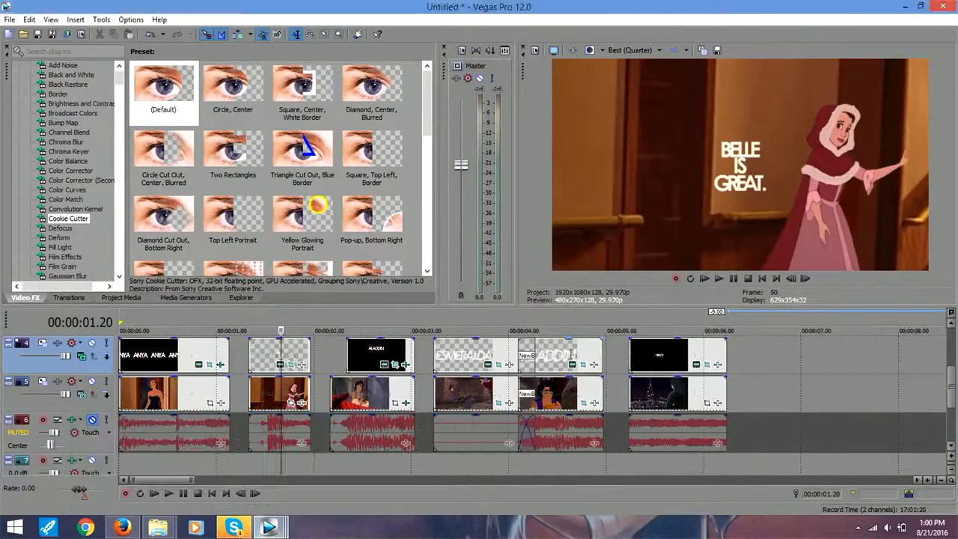